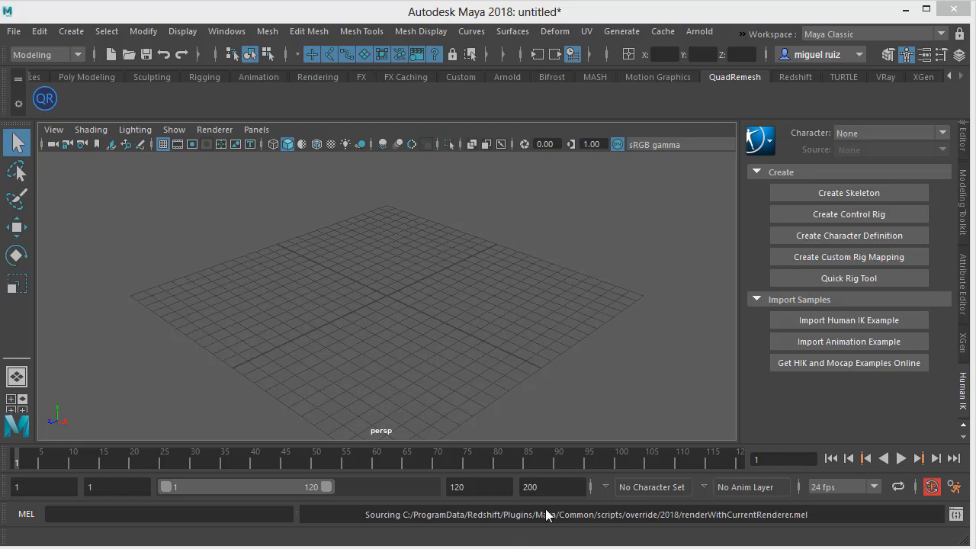
# Switch to the browser window showing the LEGO frog reference image
pyautogui.hotkey('alt', 'Tab')
pyautogui.hotkey('alt', 'Tab')
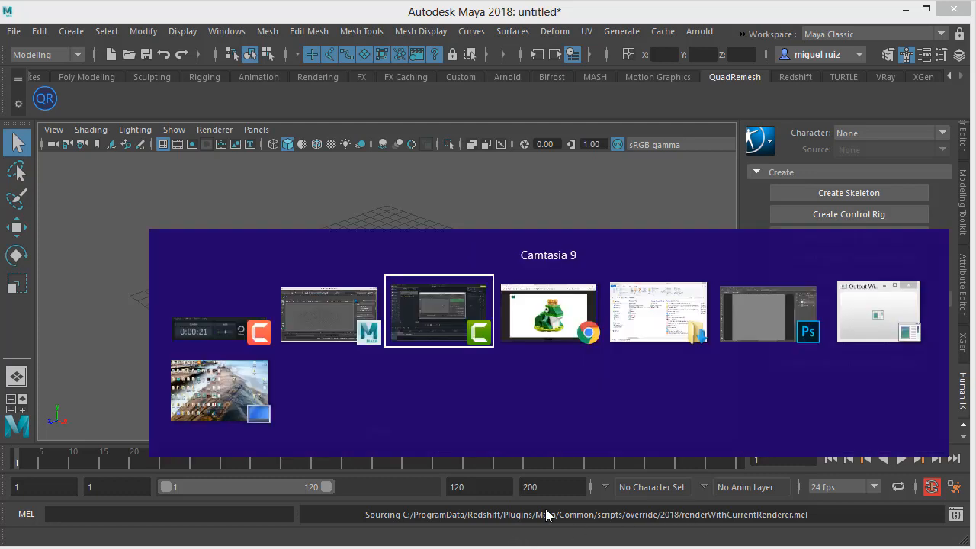
pyautogui.hotkey('alt', 'Tab')
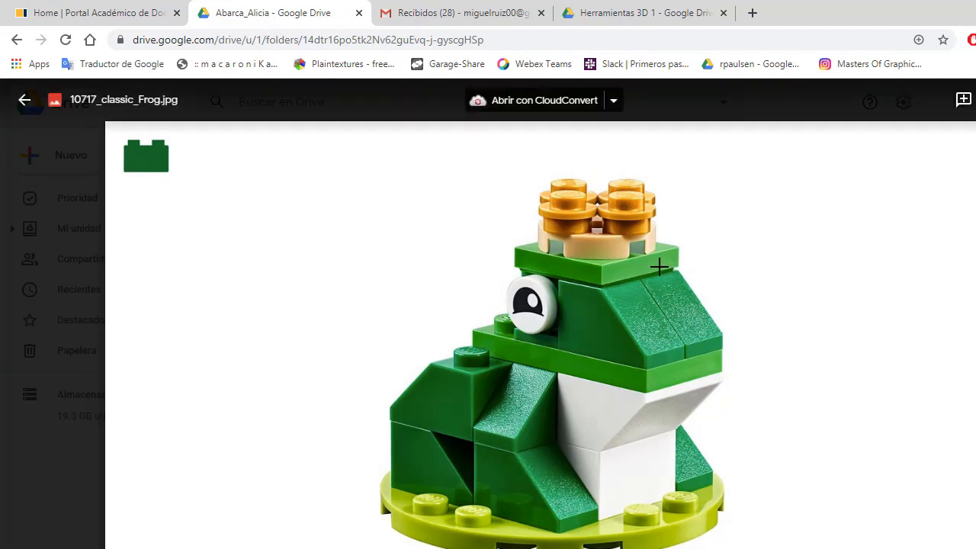
# Capture a screenshot of the region around the LEGO frog image
pyautogui.press('Print')
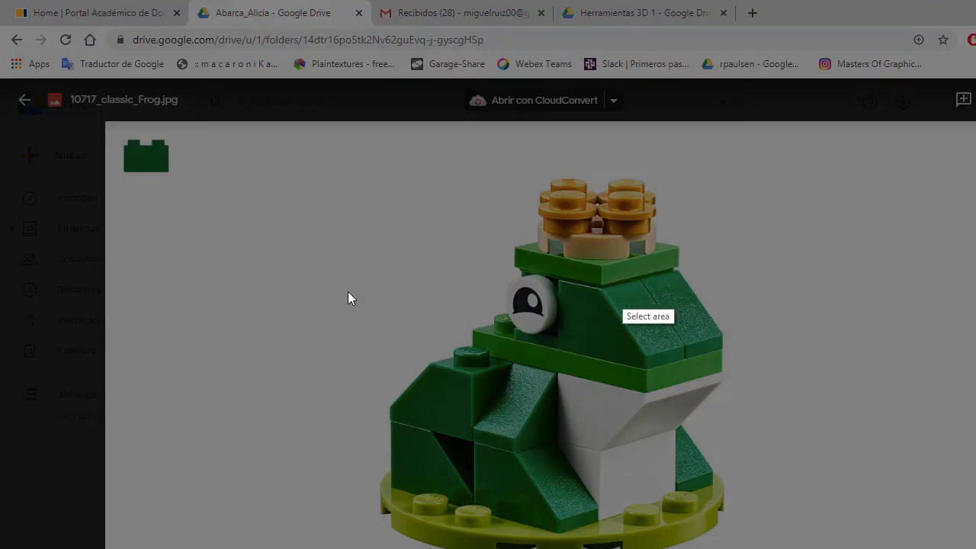
pyautogui.moveTo(291, 144); pyautogui.dragTo(837, 548)
pyautogui.press('Escape')
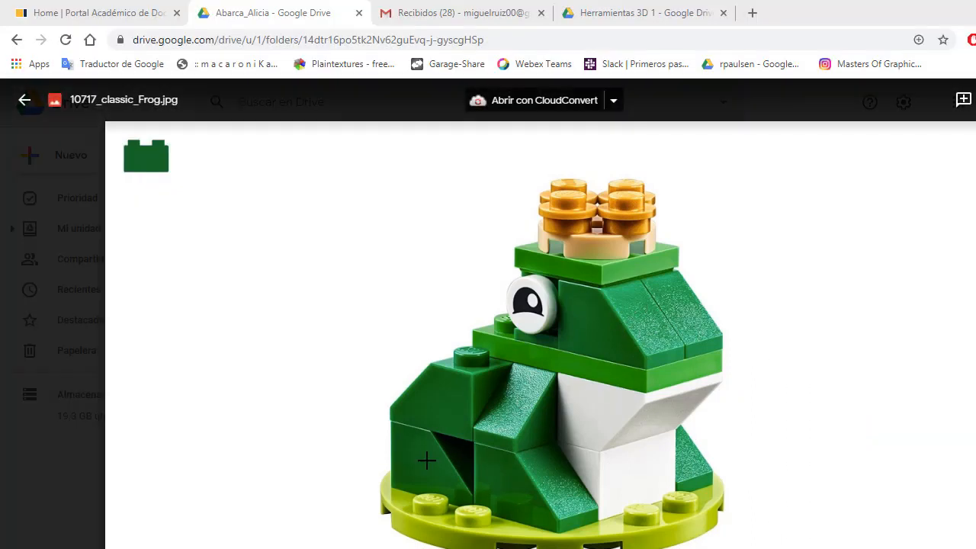
# Switch to Photoshop and paste the captured frog image onto Layer 1
pyautogui.click(449, 548)
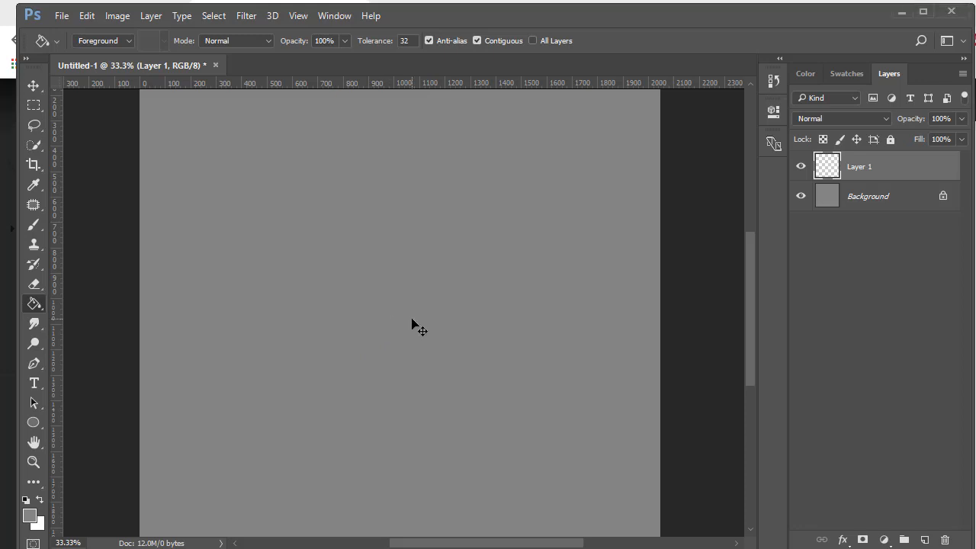
pyautogui.hotkey('ctrl', 'v')
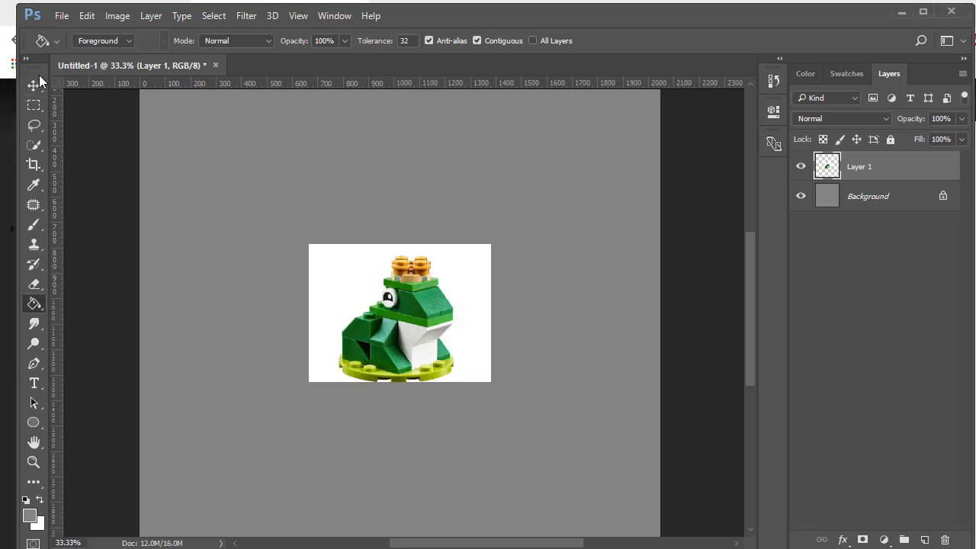
# Scale the pasted frog image up to fill most of the canvas
pyautogui.click(326, 254)
pyautogui.hotkey('ctrl', 'z')
pyautogui.click(33, 85)
pyautogui.moveTo(310, 247); pyautogui.dragTo(177, 122)
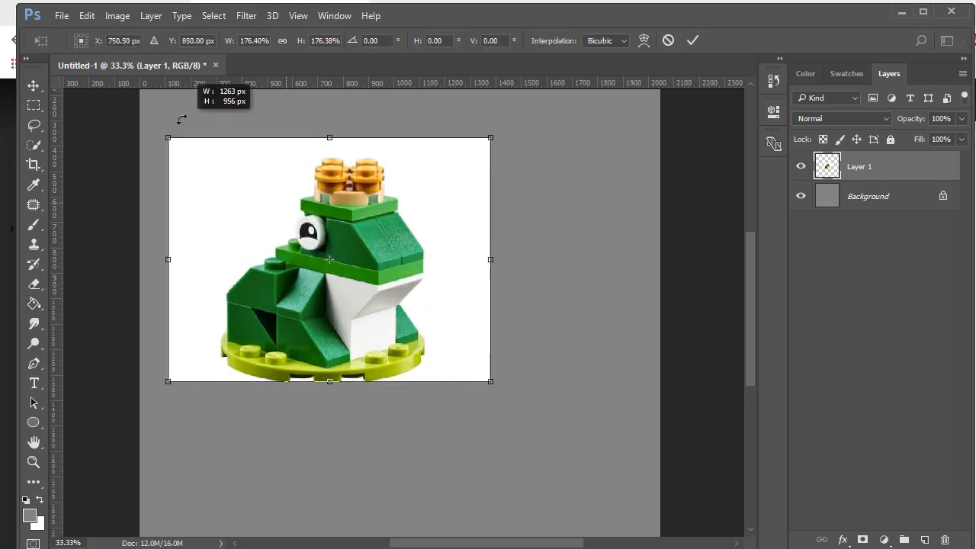
pyautogui.moveTo(493, 384); pyautogui.dragTo(628, 485)
pyautogui.press('Escape')
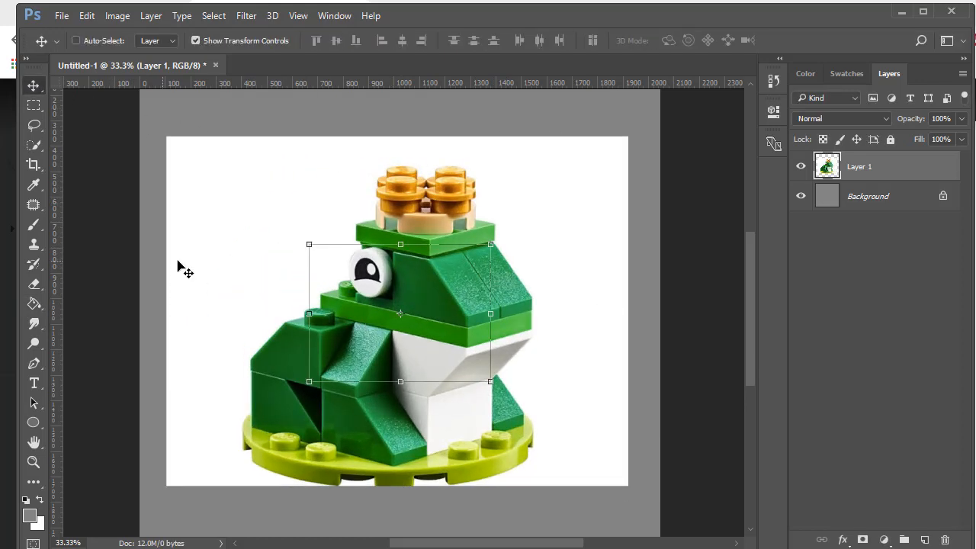
# Set the foreground colour to orange ff4800
pyautogui.click(29, 515)
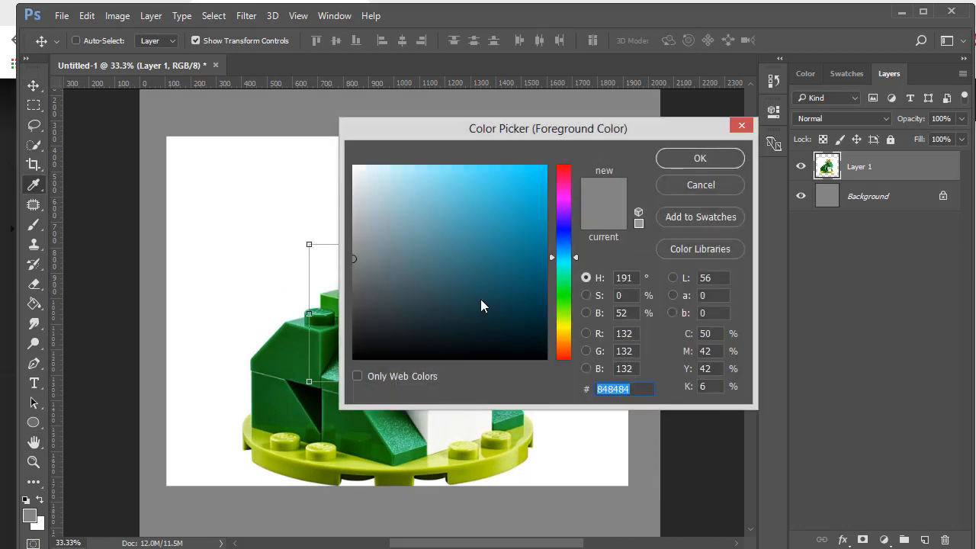
pyautogui.click(564, 351)
pyautogui.moveTo(523, 209); pyautogui.dragTo(547, 165)
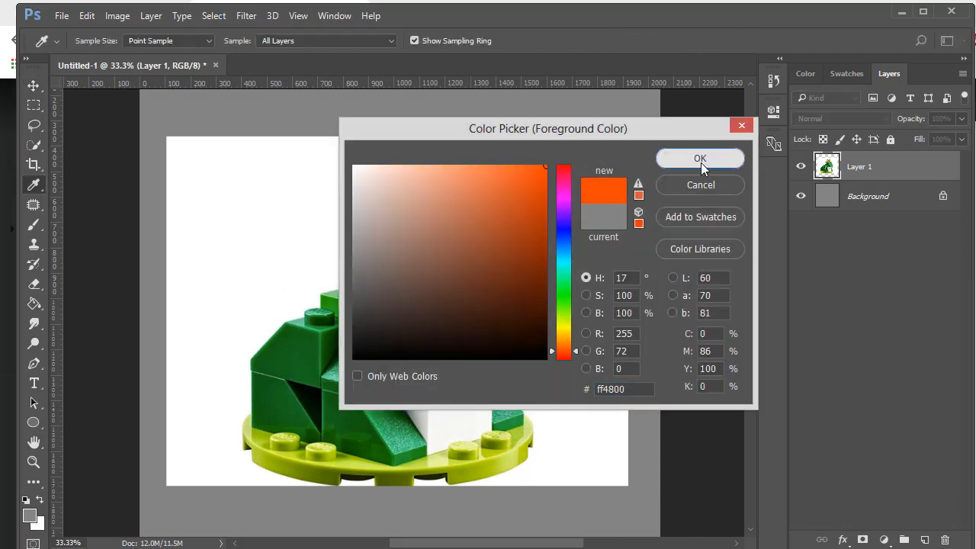
pyautogui.click(699, 159)
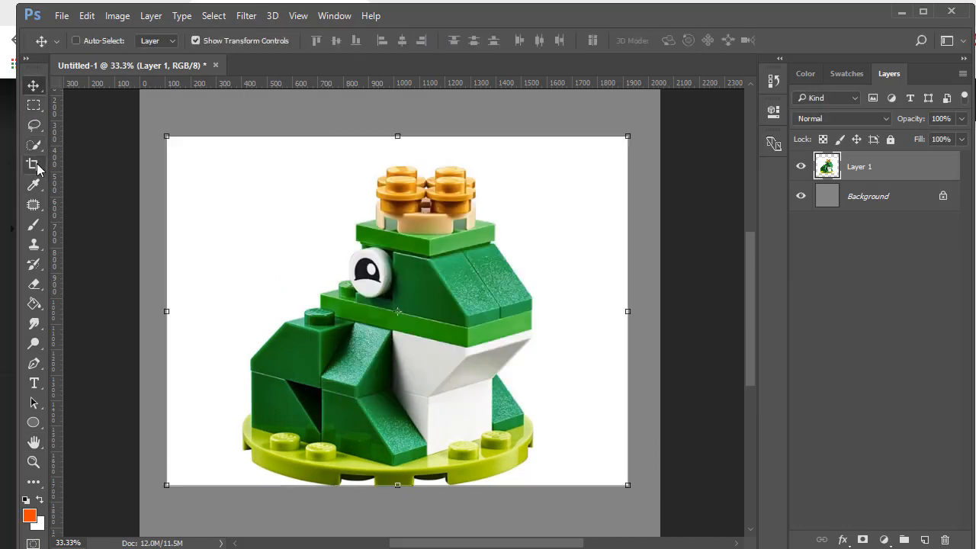
# With the Brush, sketch orange outlines of the blocks on the frog's back leg
pyautogui.click(34, 224)
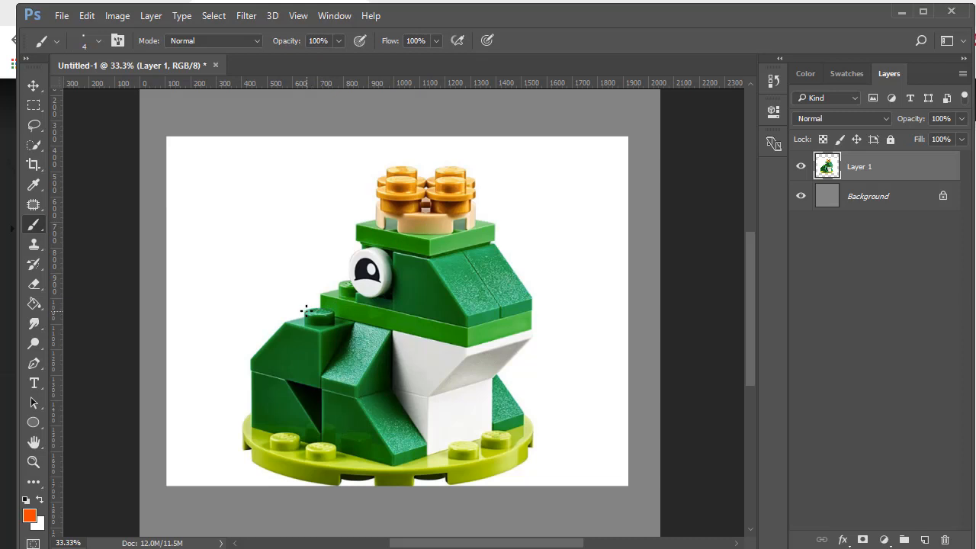
pyautogui.moveTo(306, 311)
pyautogui.mouseDown()
pyautogui.moveTo(334, 313)
pyautogui.moveTo(310, 307)
pyautogui.moveTo(306, 319)
pyautogui.moveTo(328, 326)
pyautogui.moveTo(336, 312)
pyautogui.moveTo(351, 316)
pyautogui.mouseUp()
pyautogui.hotkey('ctrl', 'z')
pyautogui.moveTo(295, 320)
pyautogui.mouseDown()
pyautogui.moveTo(343, 310)
pyautogui.moveTo(324, 342)
pyautogui.moveTo(327, 378)
pyautogui.moveTo(360, 367)
pyautogui.mouseUp()
pyautogui.moveTo(354, 329)
pyautogui.mouseDown()
pyautogui.moveTo(361, 374)
pyautogui.moveTo(265, 379)
pyautogui.mouseUp()
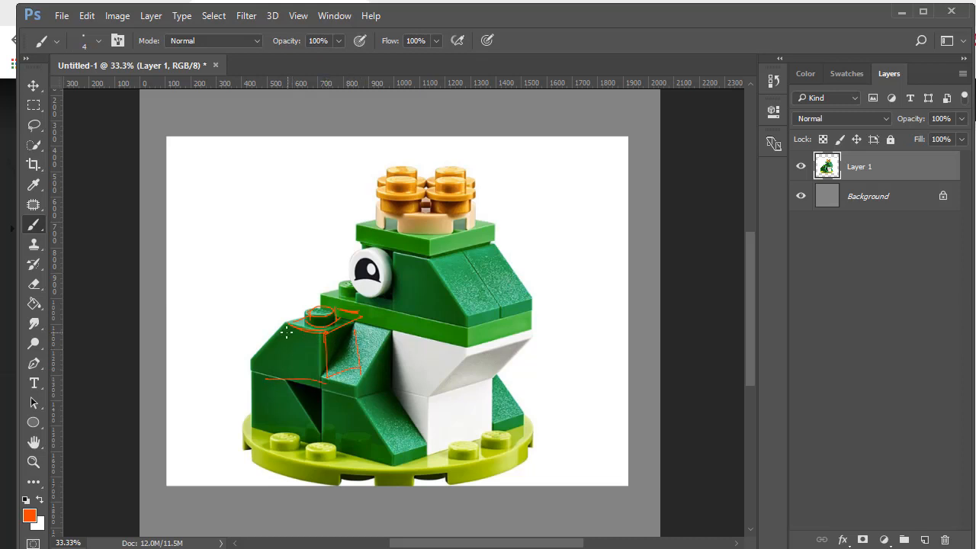
pyautogui.moveTo(288, 329)
pyautogui.mouseDown()
pyautogui.moveTo(289, 379)
pyautogui.moveTo(369, 350)
pyautogui.mouseUp()
pyautogui.moveTo(289, 363); pyautogui.dragTo(255, 356)
pyautogui.moveTo(290, 376)
pyautogui.mouseDown()
pyautogui.moveTo(245, 365)
pyautogui.moveTo(241, 351)
pyautogui.moveTo(251, 351)
pyautogui.mouseUp()
pyautogui.moveTo(249, 344)
pyautogui.mouseDown()
pyautogui.moveTo(238, 365)
pyautogui.moveTo(245, 370)
pyautogui.mouseUp()
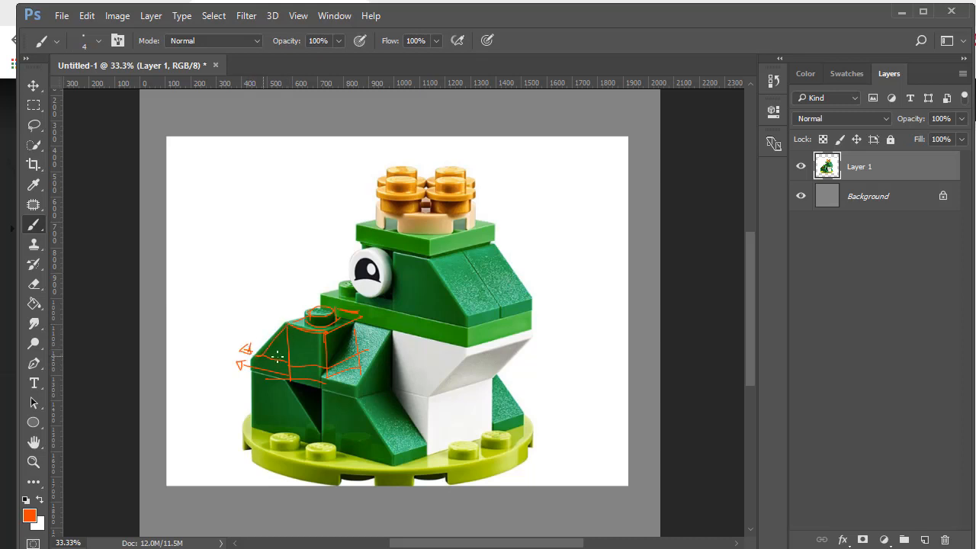
# Set the foreground colour to yellow-green d2ff00
pyautogui.click(29, 515)
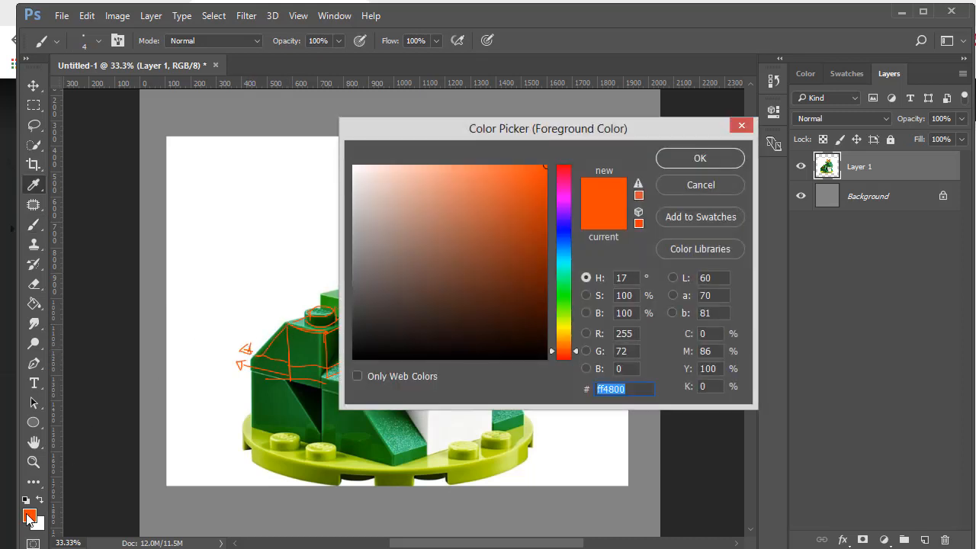
pyautogui.moveTo(562, 281); pyautogui.dragTo(560, 323)
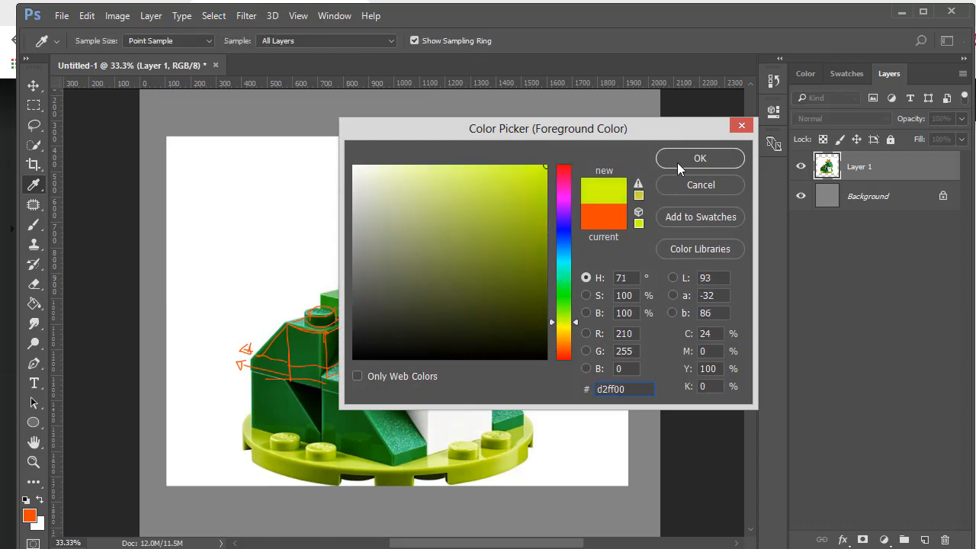
pyautogui.click(697, 160)
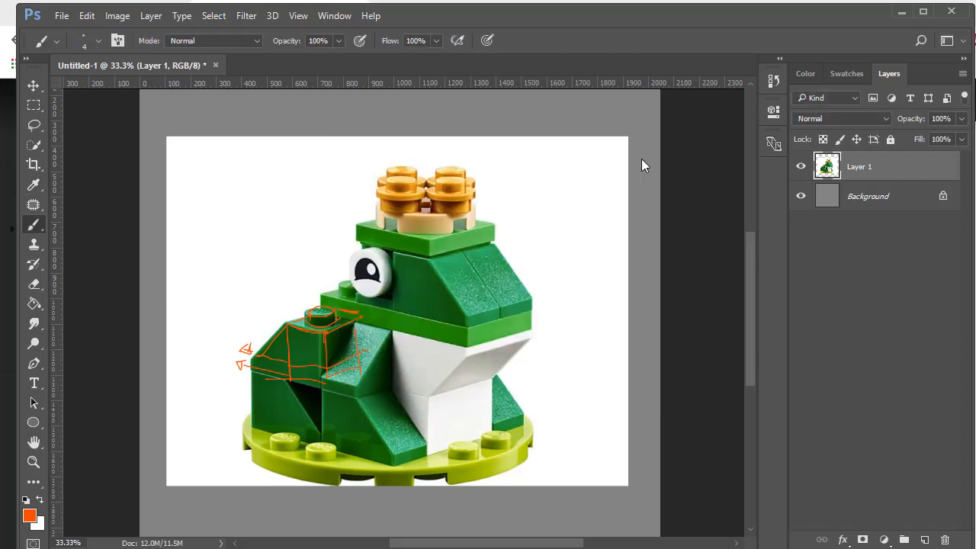
# Sketch a yellow-green doodle in the canvas's upper right corner and return to the Move tool
pyautogui.moveTo(554, 176)
pyautogui.mouseDown()
pyautogui.moveTo(578, 168)
pyautogui.moveTo(562, 183)
pyautogui.moveTo(568, 199)
pyautogui.moveTo(556, 188)
pyautogui.moveTo(554, 210)
pyautogui.moveTo(578, 214)
pyautogui.moveTo(562, 214)
pyautogui.moveTo(588, 209)
pyautogui.moveTo(535, 195)
pyautogui.moveTo(588, 203)
pyautogui.moveTo(603, 190)
pyautogui.mouseUp()
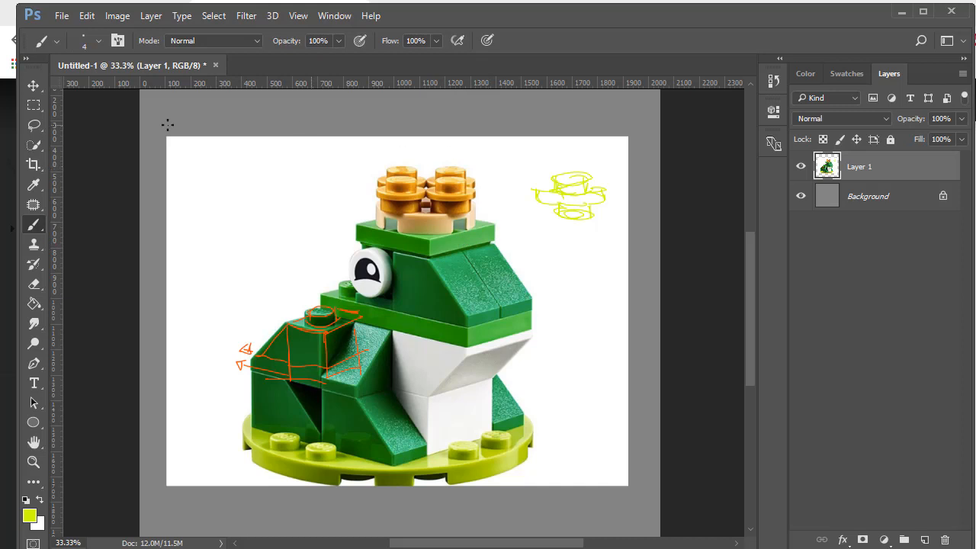
pyautogui.click(34, 86)
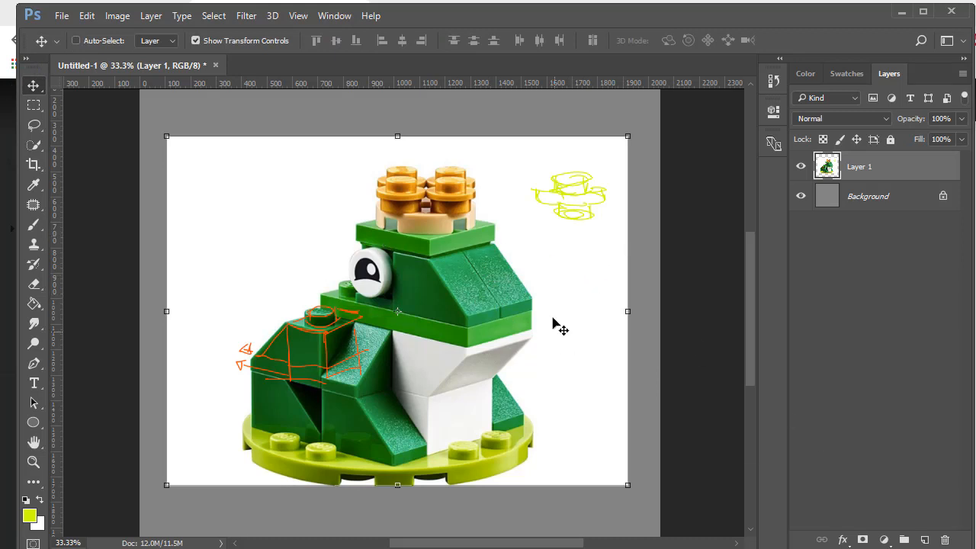
# Switch back to Maya and create a polygon cube primitive
pyautogui.hotkey('alt', 'Tab')
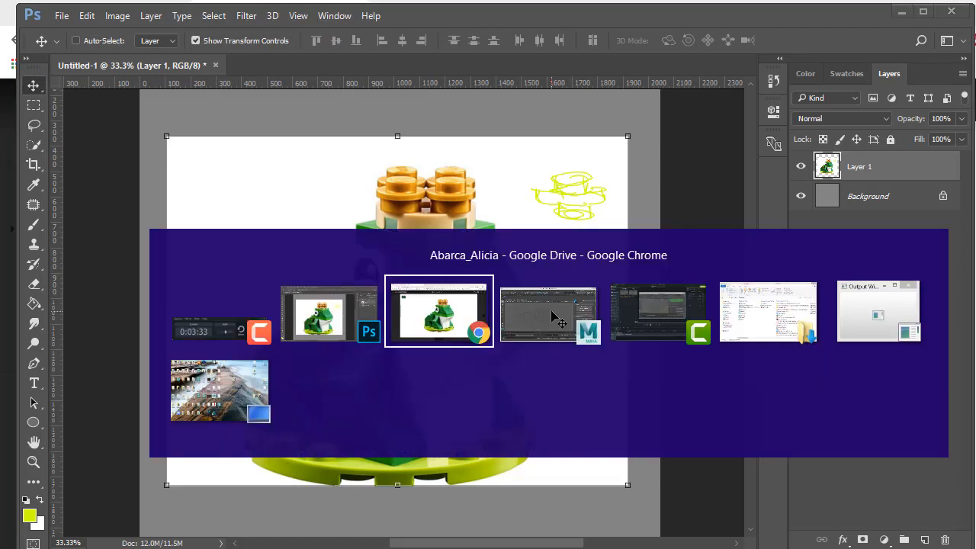
pyautogui.click(551, 309)
pyautogui.keyDown('alt'); pyautogui.moveTo(366, 245); pyautogui.dragTo(430, 223, button='right'); pyautogui.keyUp('alt')
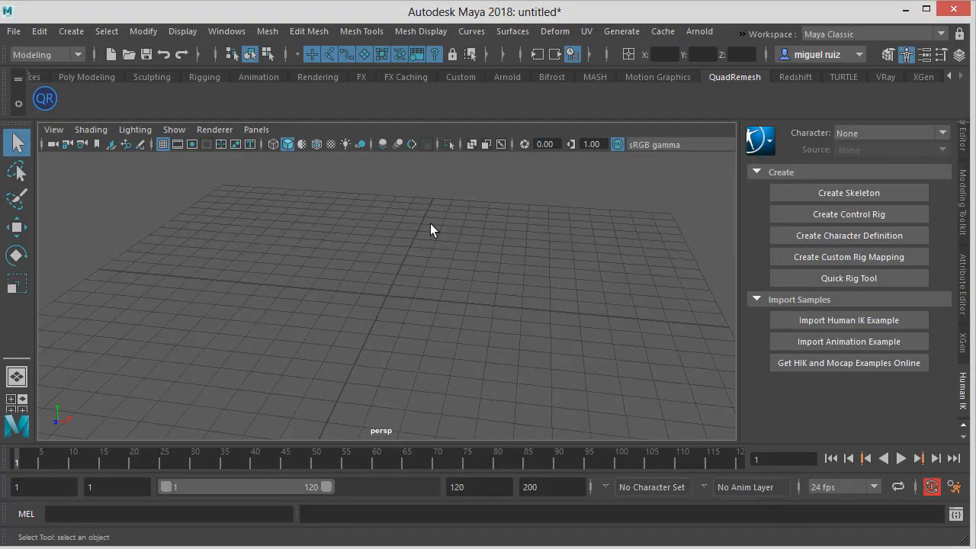
pyautogui.keyDown('alt'); pyautogui.moveTo(430, 223); pyautogui.dragTo(411, 271, button='middle'); pyautogui.keyUp('alt')
pyautogui.keyDown('alt'); pyautogui.moveTo(411, 271); pyautogui.dragTo(457, 285); pyautogui.keyUp('alt')
pyautogui.keyDown('alt'); pyautogui.moveTo(458, 285); pyautogui.dragTo(504, 292, button='right'); pyautogui.keyUp('alt')
pyautogui.keyDown('alt'); pyautogui.moveTo(504, 292); pyautogui.dragTo(504, 256, button='middle'); pyautogui.keyUp('alt')
pyautogui.keyDown('alt'); pyautogui.moveTo(504, 255); pyautogui.dragTo(466, 260); pyautogui.keyUp('alt')
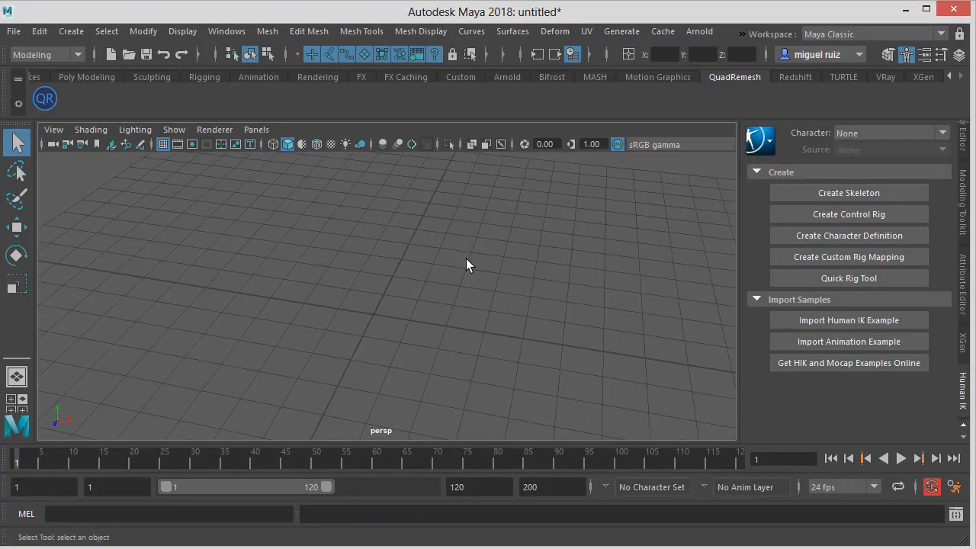
pyautogui.keyDown('alt'); pyautogui.moveTo(408, 275); pyautogui.dragTo(394, 220); pyautogui.keyUp('alt')
pyautogui.click(71, 32)
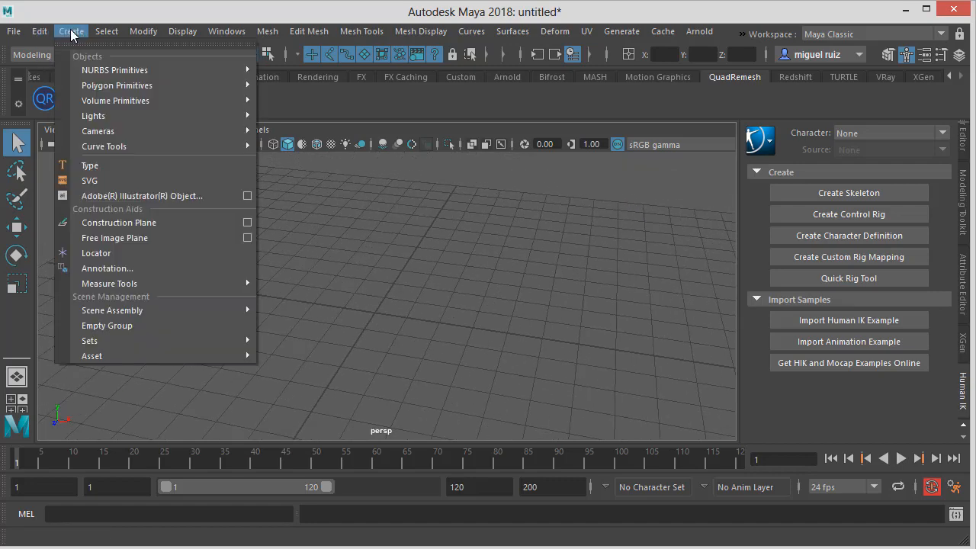
pyautogui.moveTo(125, 88)
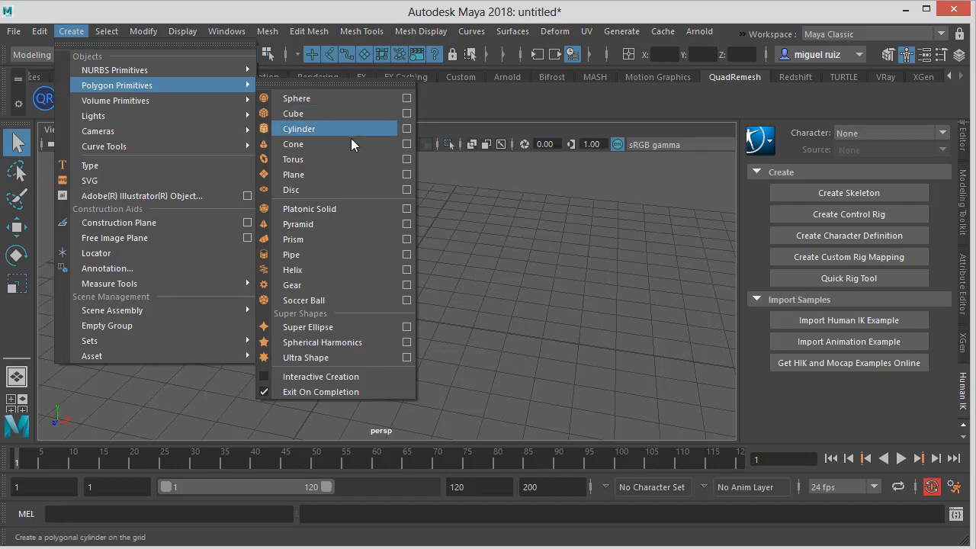
pyautogui.click(310, 116)
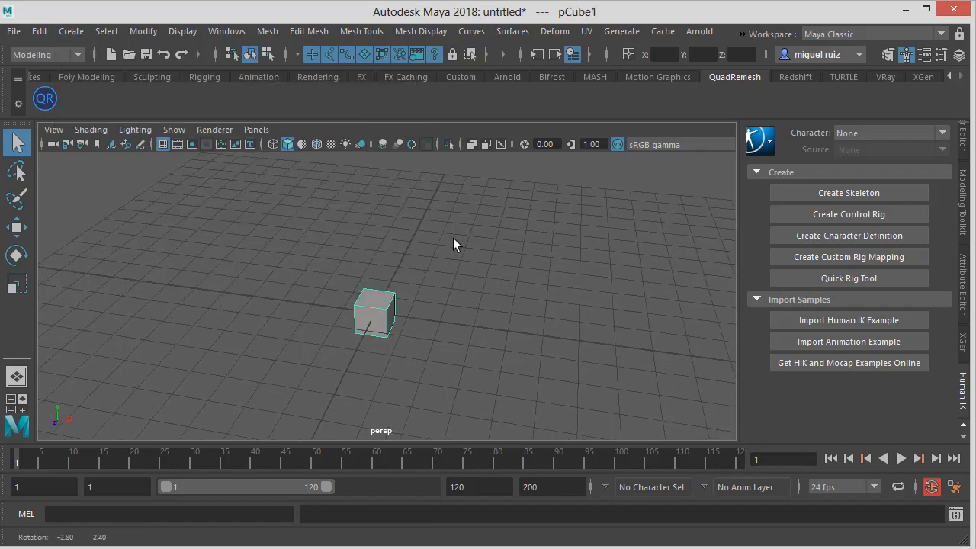
# Activate the Move tool on the cube and open the Channel Box
pyautogui.scroll(5, 394, 283)
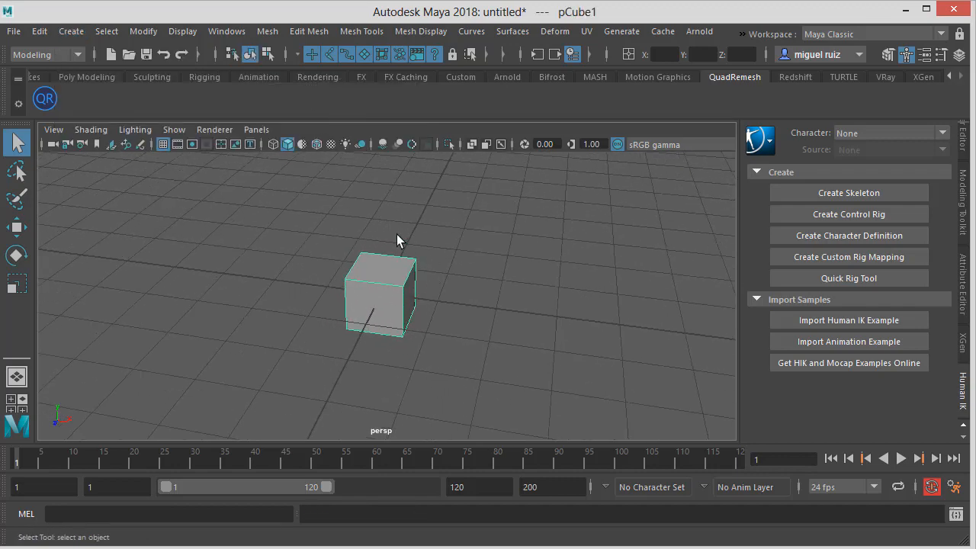
pyautogui.keyDown('alt'); pyautogui.moveTo(396, 235); pyautogui.dragTo(382, 270); pyautogui.keyUp('alt')
pyautogui.press('e')
pyautogui.press('w')
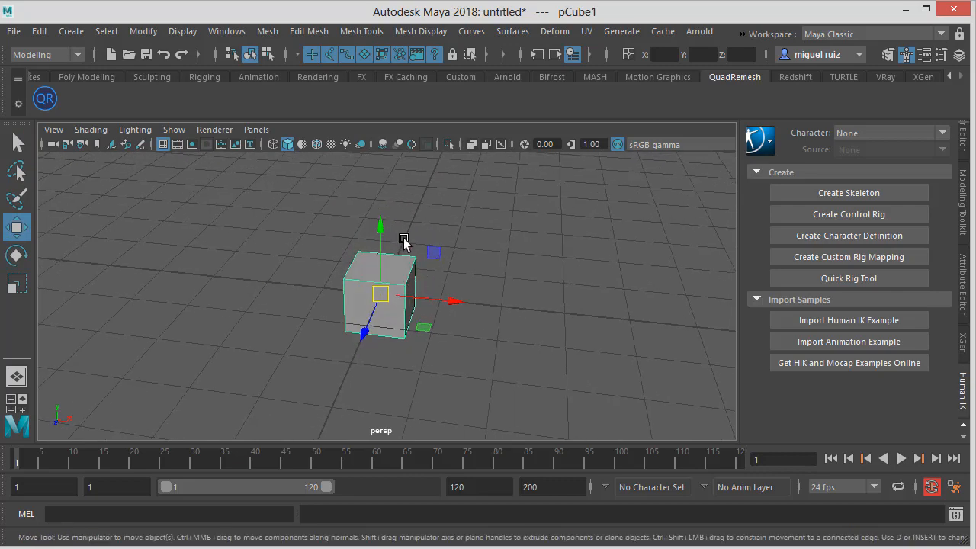
pyautogui.keyDown('alt'); pyautogui.moveTo(463, 270); pyautogui.dragTo(510, 203); pyautogui.keyUp('alt')
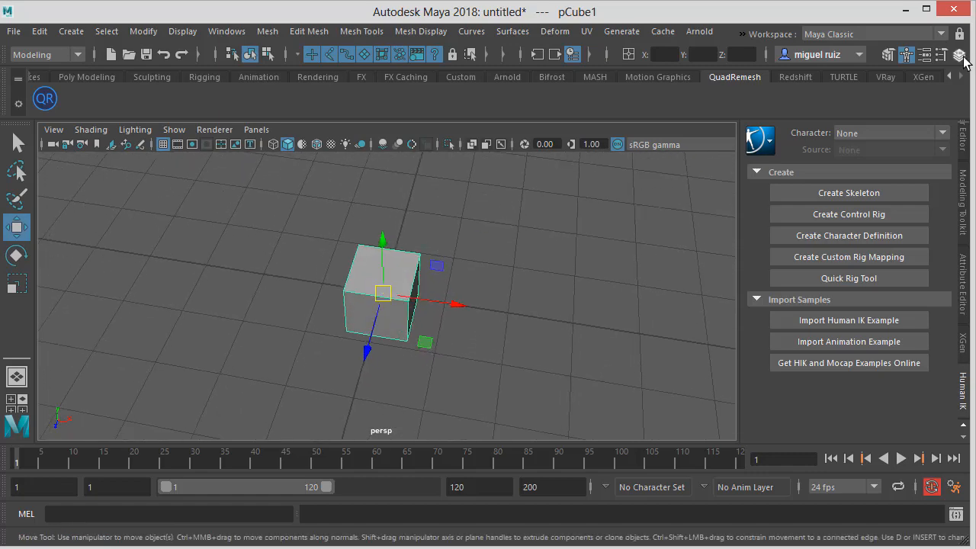
pyautogui.click(959, 55)
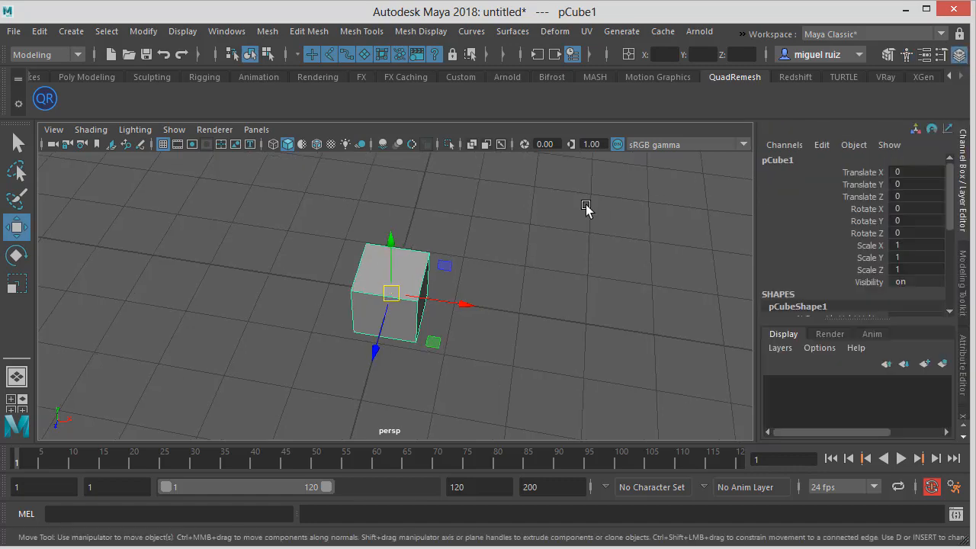
pyautogui.keyDown('alt'); pyautogui.moveTo(552, 246); pyautogui.dragTo(573, 257, button='right'); pyautogui.keyUp('alt')
pyautogui.click(571, 250)
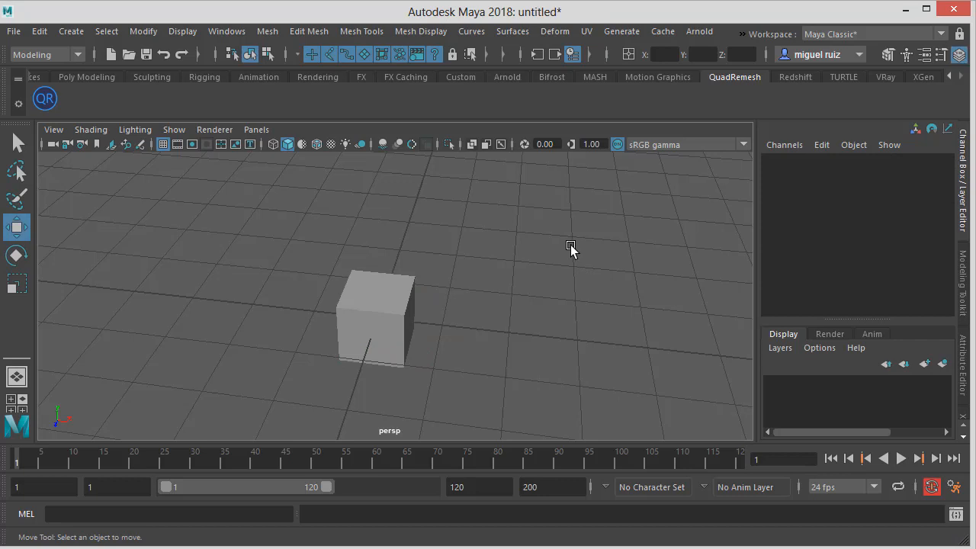
pyautogui.hotkey('ctrl', 'z')
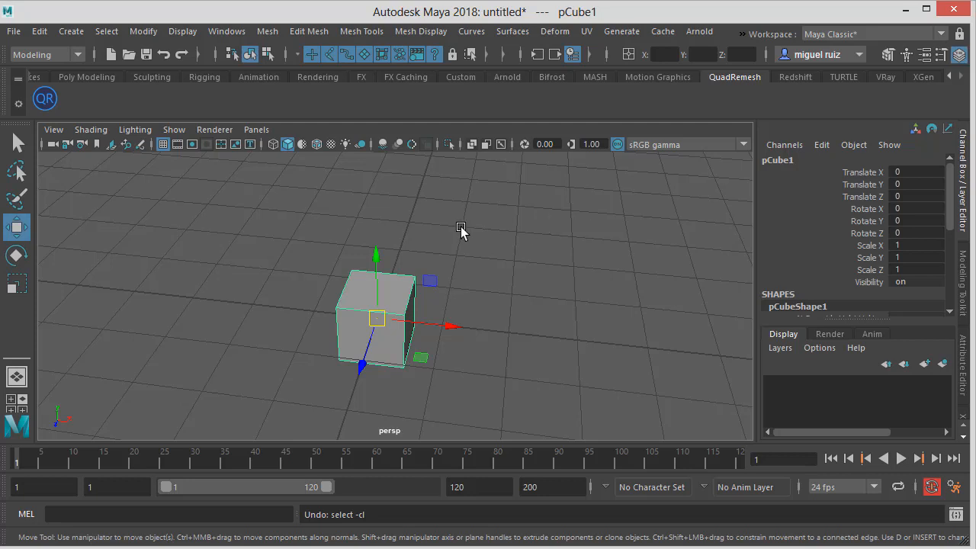
# Browse the cube's attributes in the Channel Box and toggle between the side panels
pyautogui.scroll(-5, 818, 242)
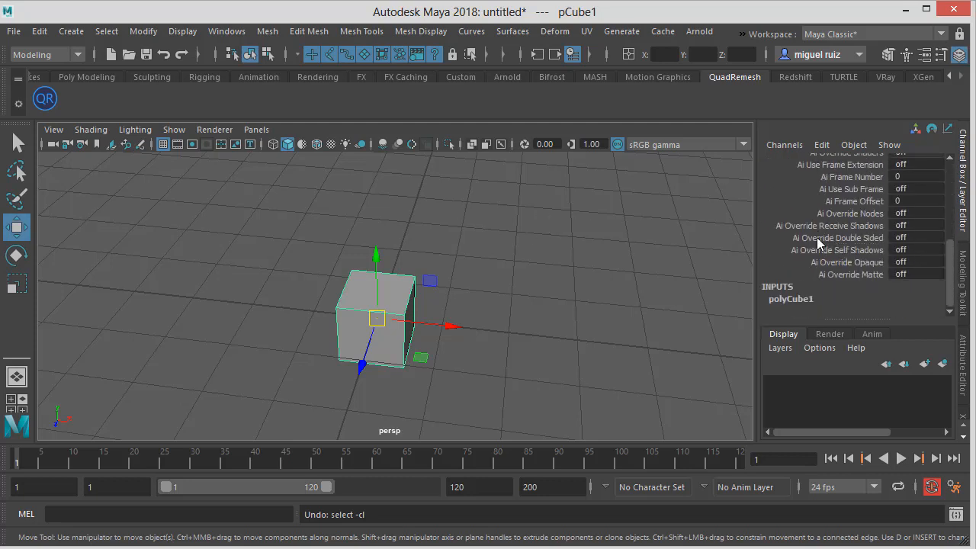
pyautogui.scroll(3, 872, 239)
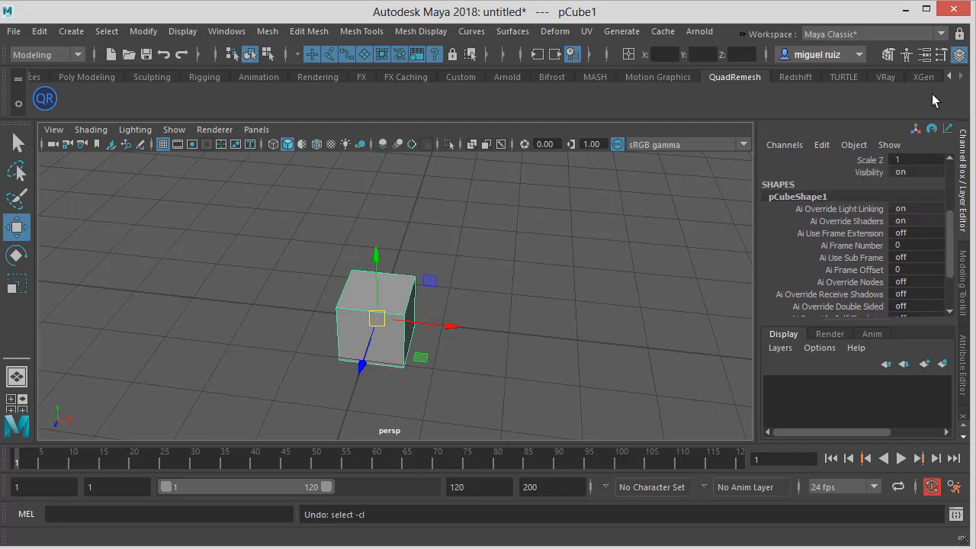
pyautogui.click(959, 54)
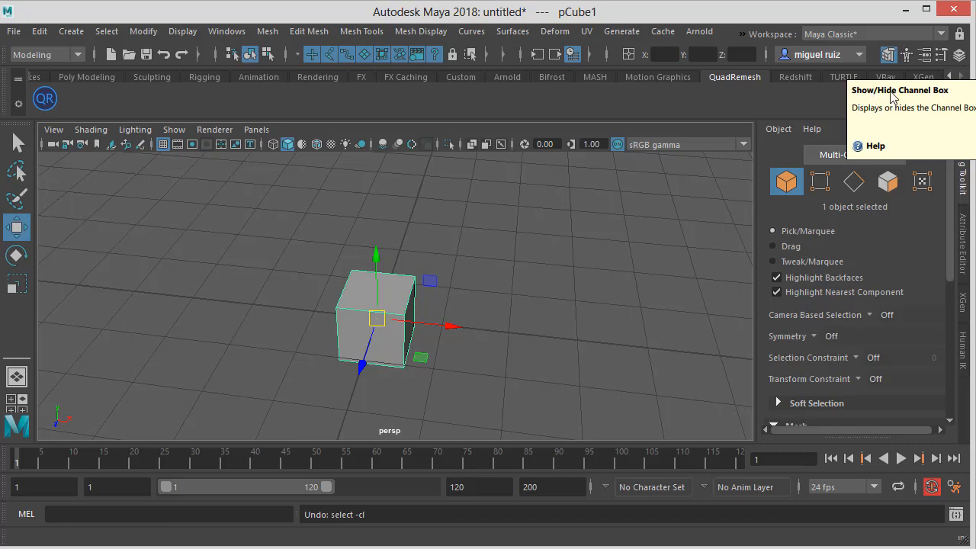
pyautogui.click(958, 58)
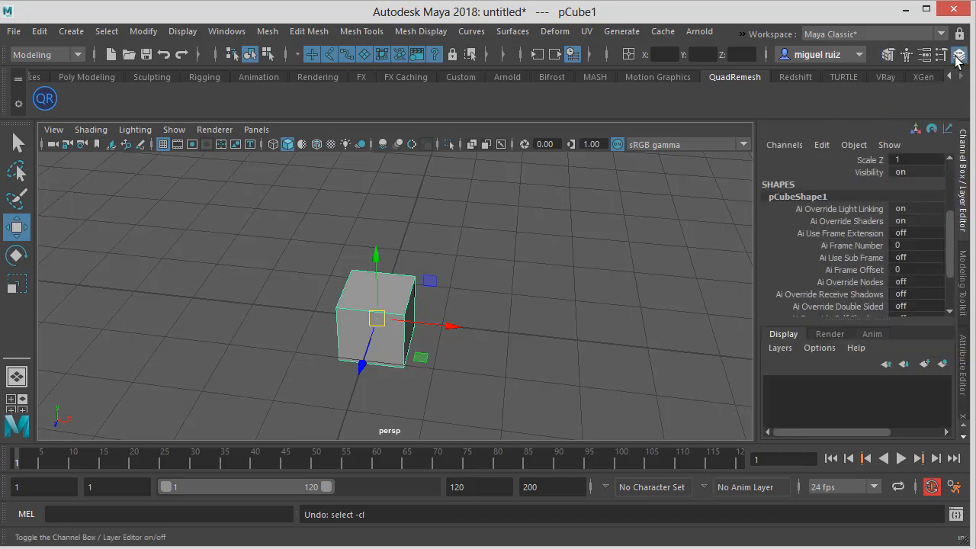
# Expand the cube's polyCube1 inputs and set Subdivisions Width and Subdivisions Depth to 2
pyautogui.scroll(3, 891, 179)
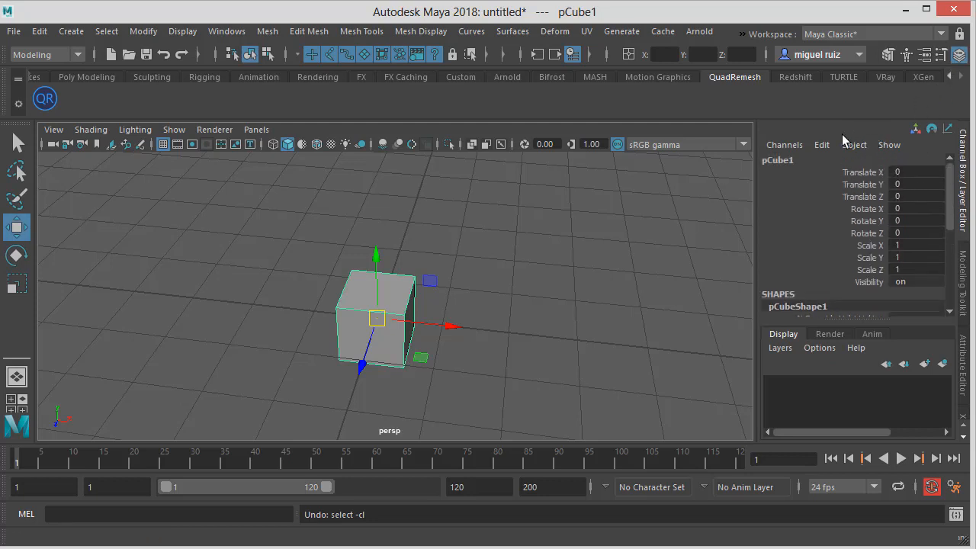
pyautogui.scroll(-5, 830, 238)
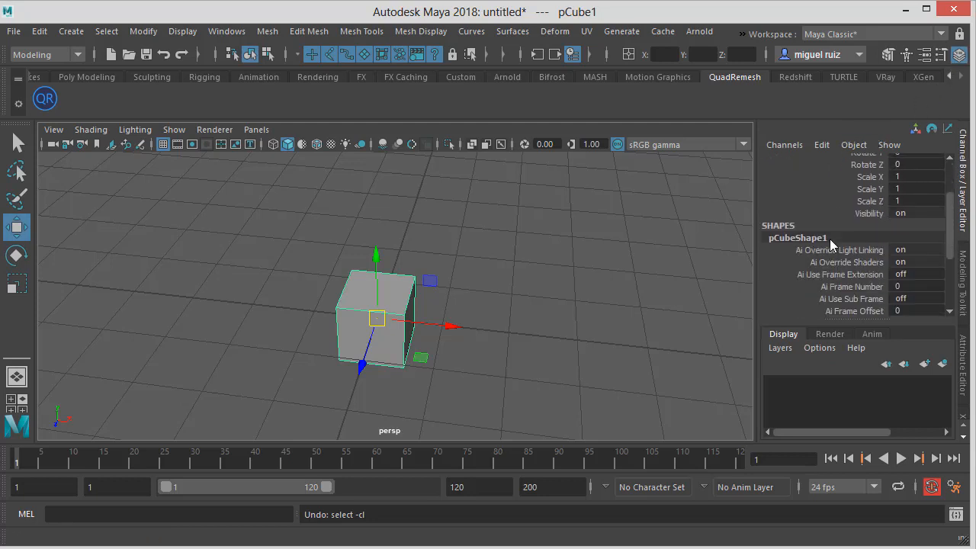
pyautogui.scroll(-2, 829, 239)
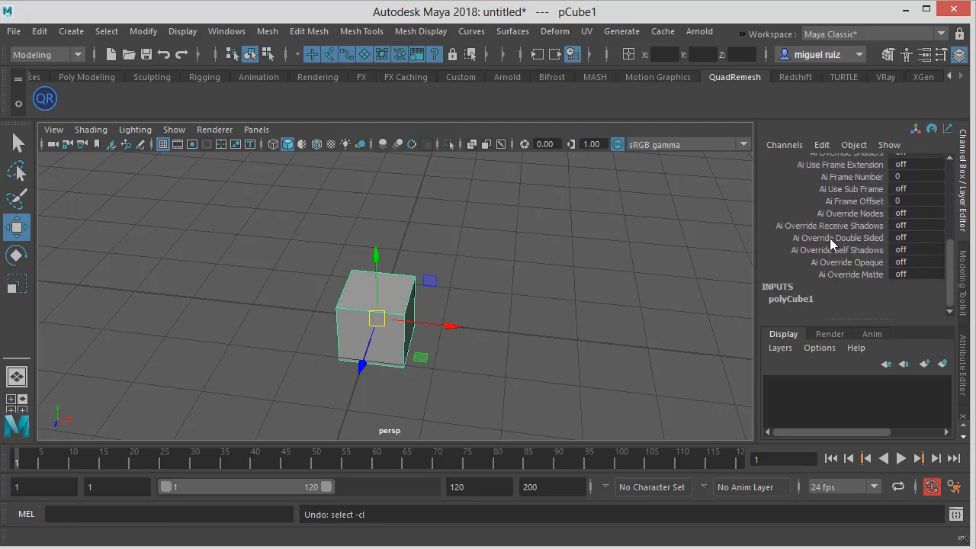
pyautogui.click(792, 299)
pyautogui.scroll(-3, 830, 278)
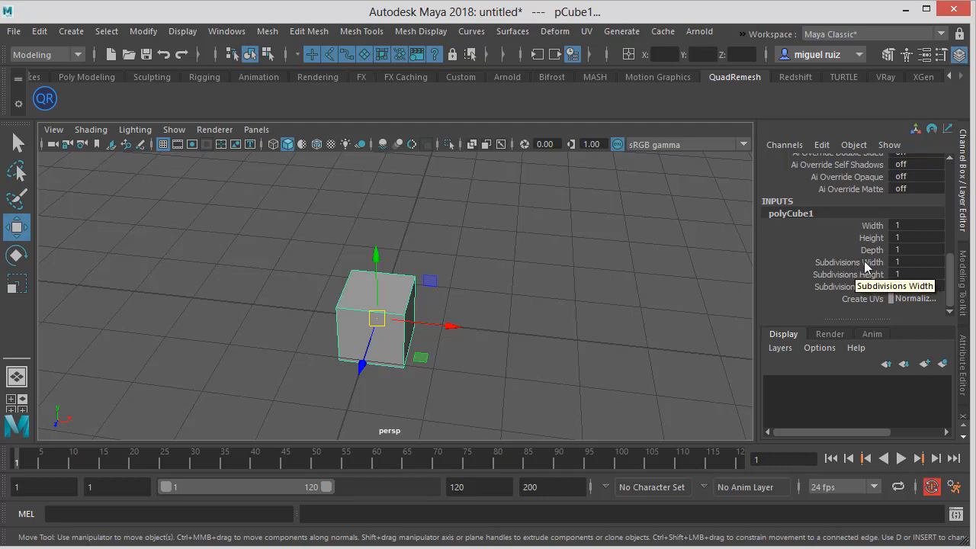
pyautogui.click(866, 263)
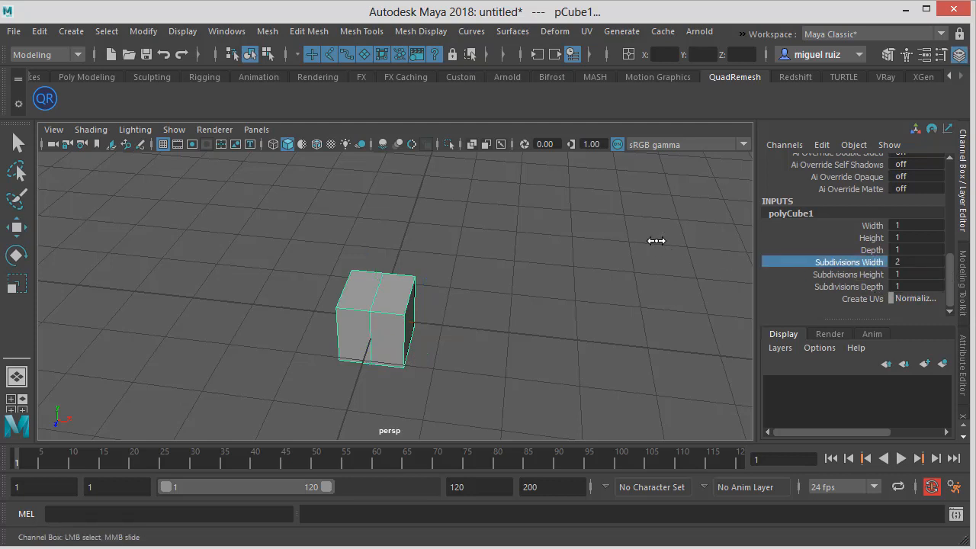
pyautogui.click(869, 274)
pyautogui.moveTo(617, 264); pyautogui.dragTo(693, 260, button='middle')
pyautogui.hotkey('ctrl', 'z')
pyautogui.click(878, 287)
pyautogui.keyDown('alt'); pyautogui.moveTo(724, 250); pyautogui.dragTo(442, 270); pyautogui.keyUp('alt')
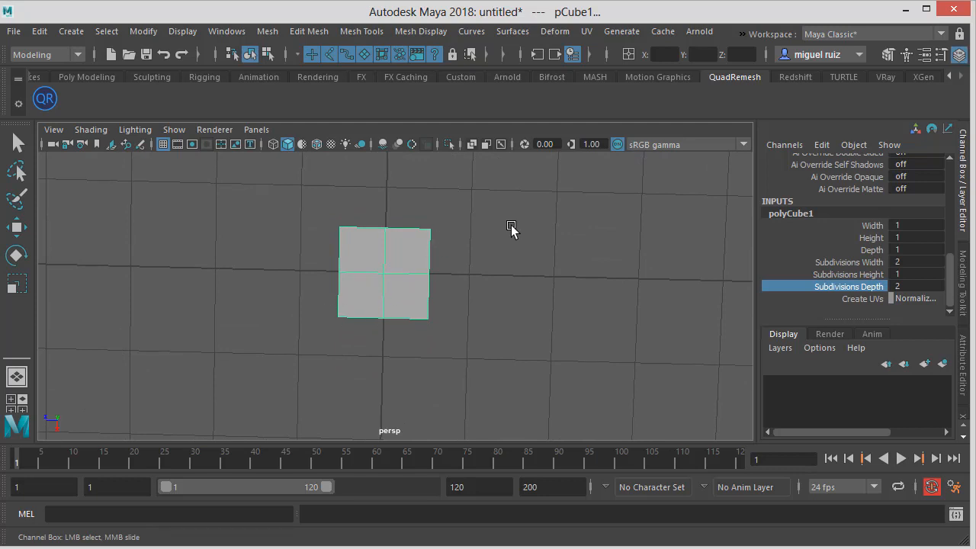
# Switch to the top view, enter vertex mode and select the cube's four corner vertices
pyautogui.moveTo(512, 229)
pyautogui.keyDown('alt'); pyautogui.mouseDown()
pyautogui.moveTo(503, 276)
pyautogui.moveTo(508, 233)
pyautogui.mouseUp(); pyautogui.keyUp('alt')
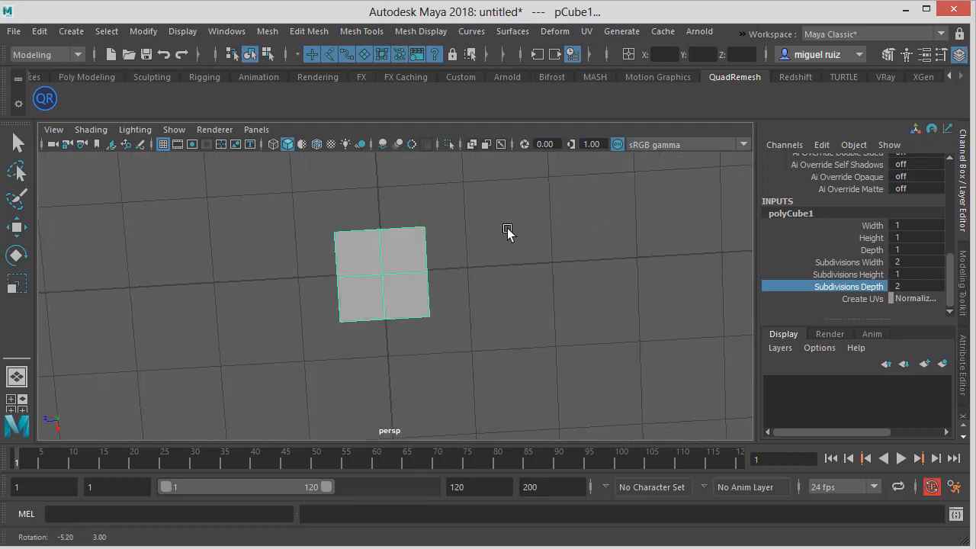
pyautogui.press('space')
pyautogui.click(473, 198)
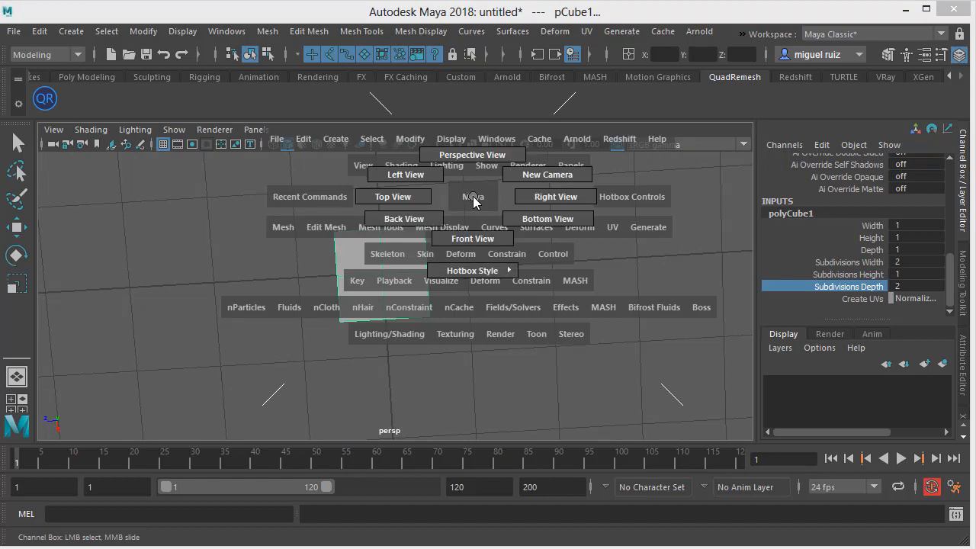
pyautogui.press('space')
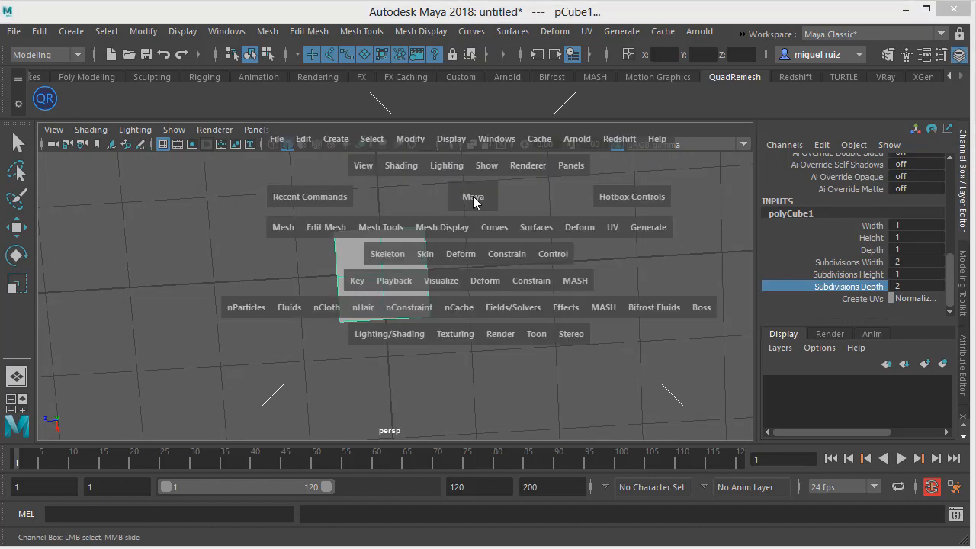
pyautogui.click(473, 198)
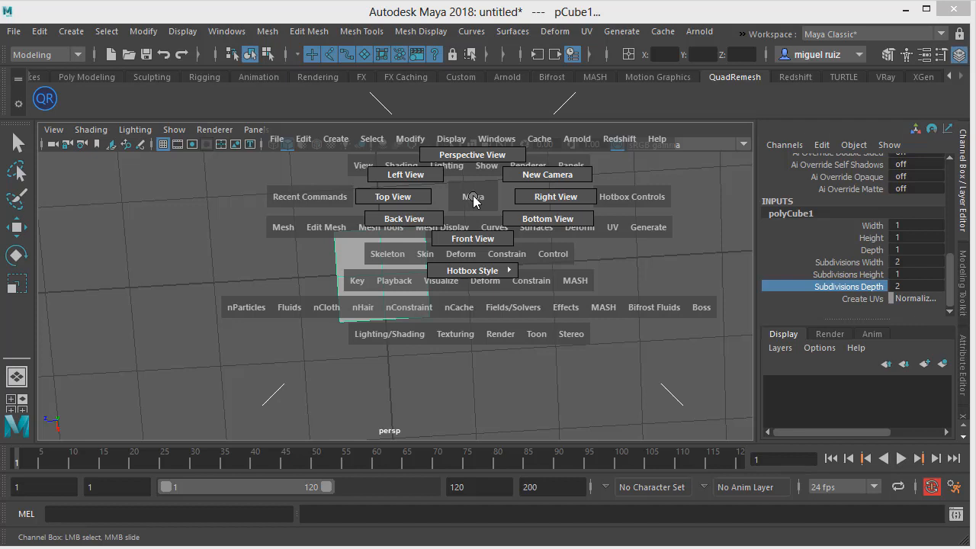
pyautogui.moveTo(473, 200); pyautogui.dragTo(401, 198)
pyautogui.press('f')
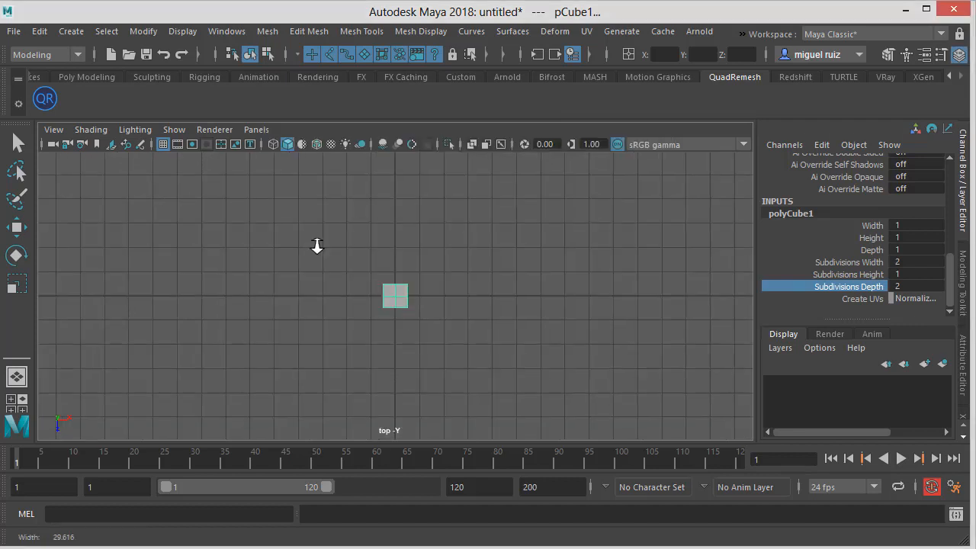
pyautogui.scroll(8, 399, 206)
pyautogui.scroll(-4, 392, 203)
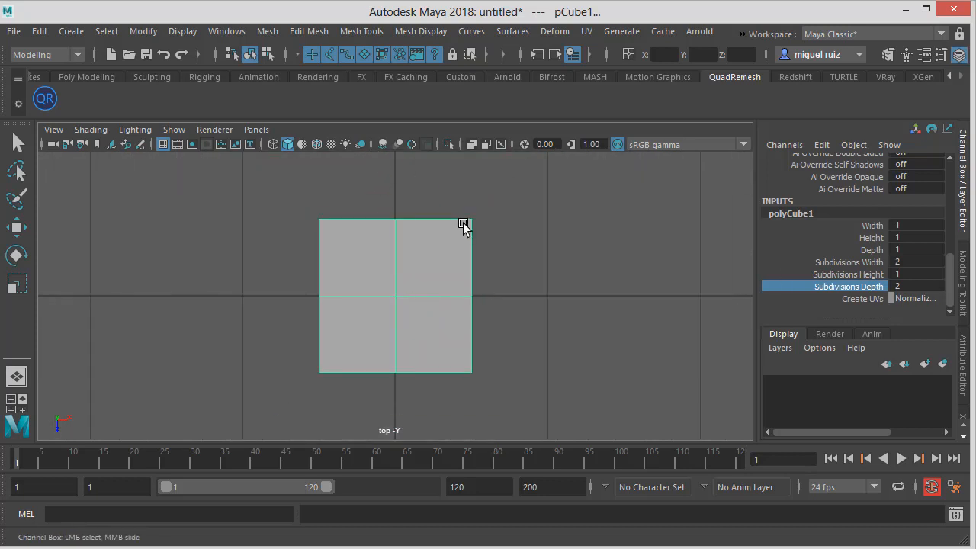
pyautogui.moveTo(468, 221)
pyautogui.keyDown('alt'); pyautogui.mouseDown(button='right')
pyautogui.moveTo(226, 227)
pyautogui.moveTo(517, 226)
pyautogui.moveTo(364, 233)
pyautogui.moveTo(469, 237)
pyautogui.mouseUp(button='right'); pyautogui.keyUp('alt')
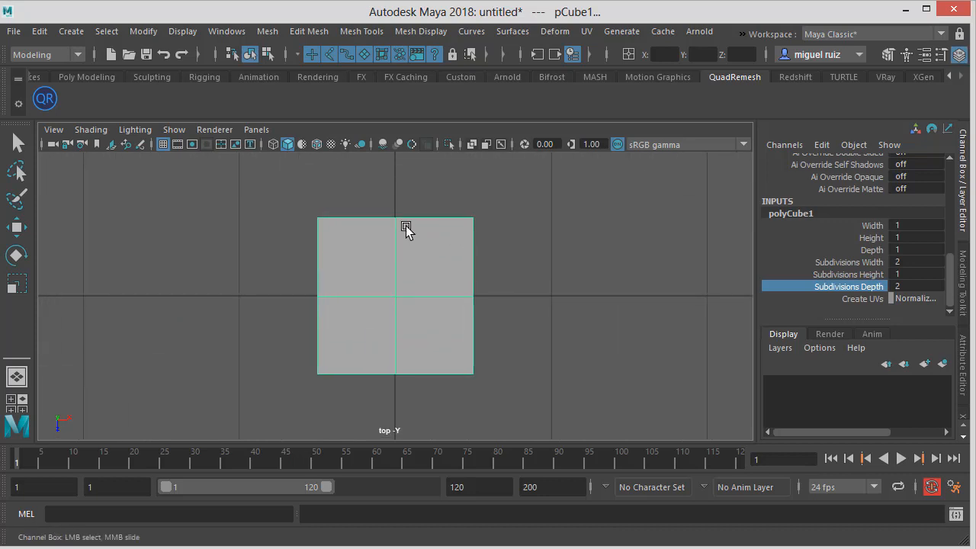
pyautogui.keyDown('alt'); pyautogui.moveTo(407, 223); pyautogui.dragTo(442, 226, button='right'); pyautogui.keyUp('alt')
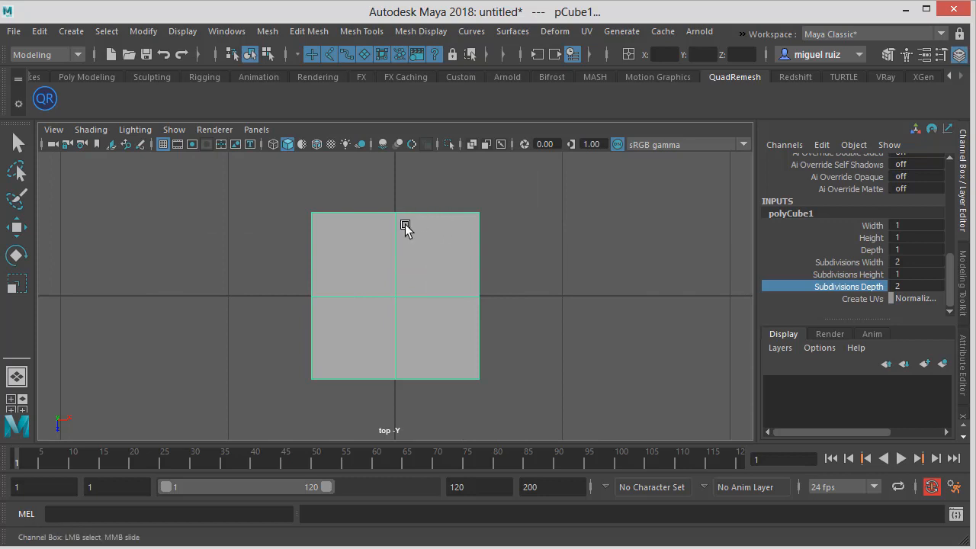
pyautogui.keyDown('alt'); pyautogui.moveTo(404, 223); pyautogui.dragTo(385, 232, button='middle'); pyautogui.keyUp('alt')
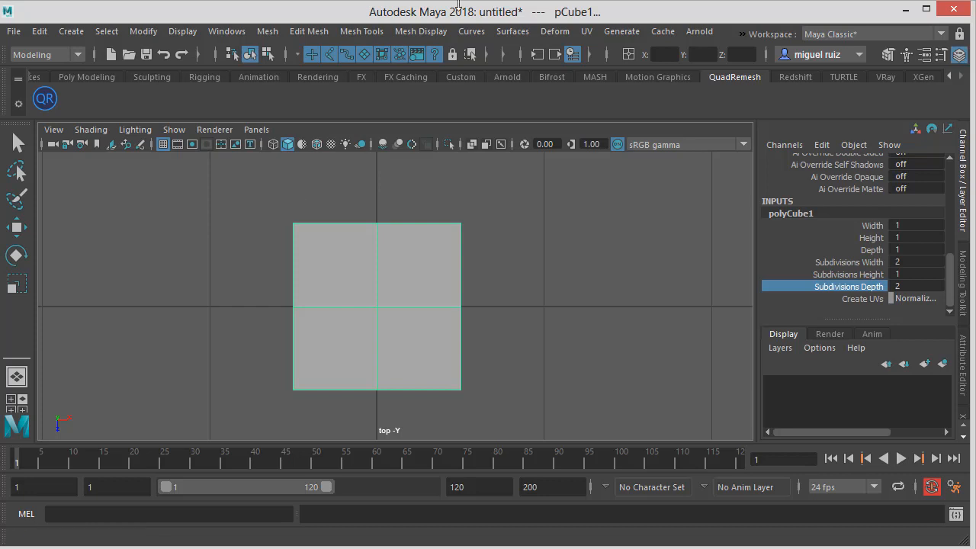
pyautogui.rightClick(323, 278)
pyautogui.moveTo(272, 273); pyautogui.dragTo(262, 233, button='right')
pyautogui.moveTo(261, 200); pyautogui.dragTo(343, 253)
pyautogui.press('w')
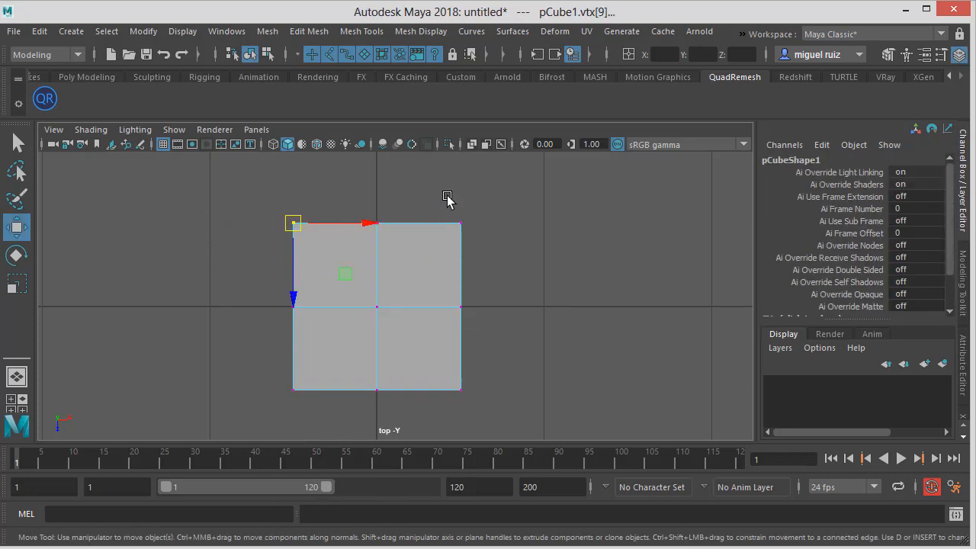
pyautogui.keyDown('shift'); pyautogui.moveTo(439, 197); pyautogui.dragTo(615, 264); pyautogui.keyUp('shift')
pyautogui.keyDown('shift'); pyautogui.moveTo(422, 340); pyautogui.dragTo(519, 428); pyautogui.keyUp('shift')
pyautogui.keyDown('shift'); pyautogui.moveTo(328, 375); pyautogui.dragTo(222, 405); pyautogui.keyUp('shift')
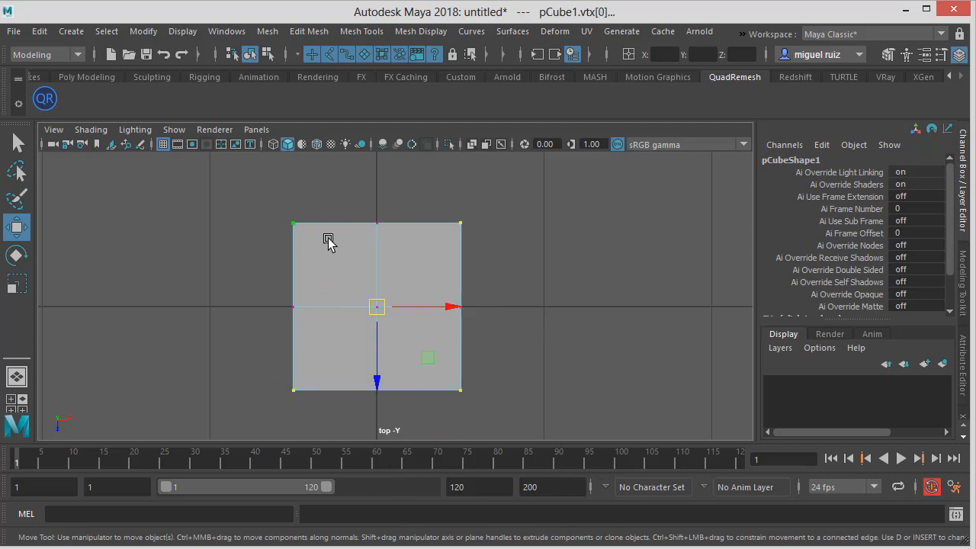
# Scale the selected corner vertices inward so the cube's outline becomes an octagon, then deselect
pyautogui.press('r')
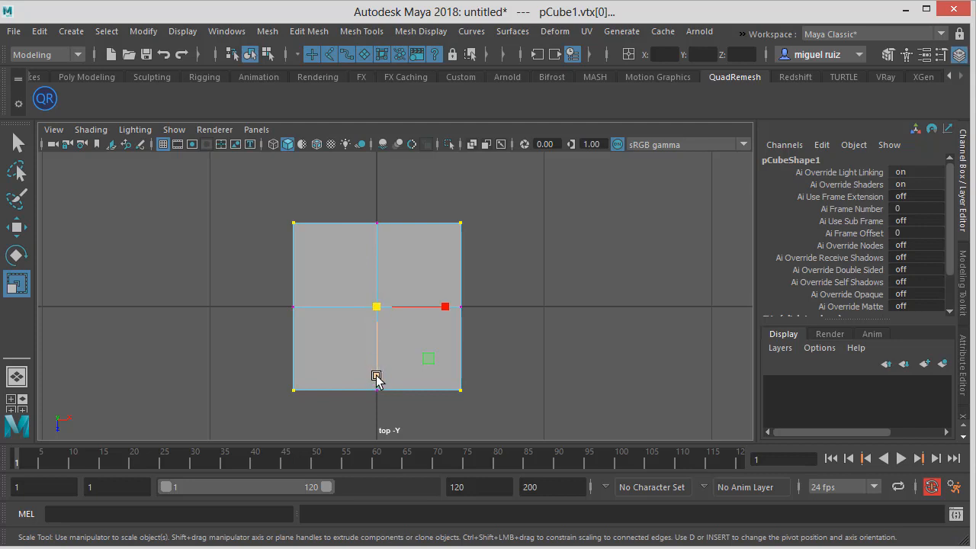
pyautogui.moveTo(376, 376); pyautogui.dragTo(374, 370)
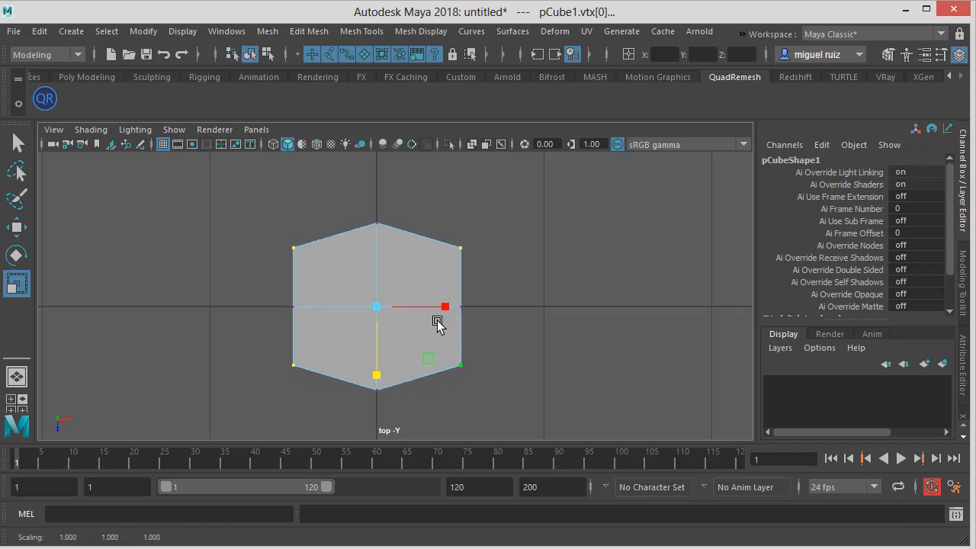
pyautogui.moveTo(449, 306); pyautogui.dragTo(426, 307)
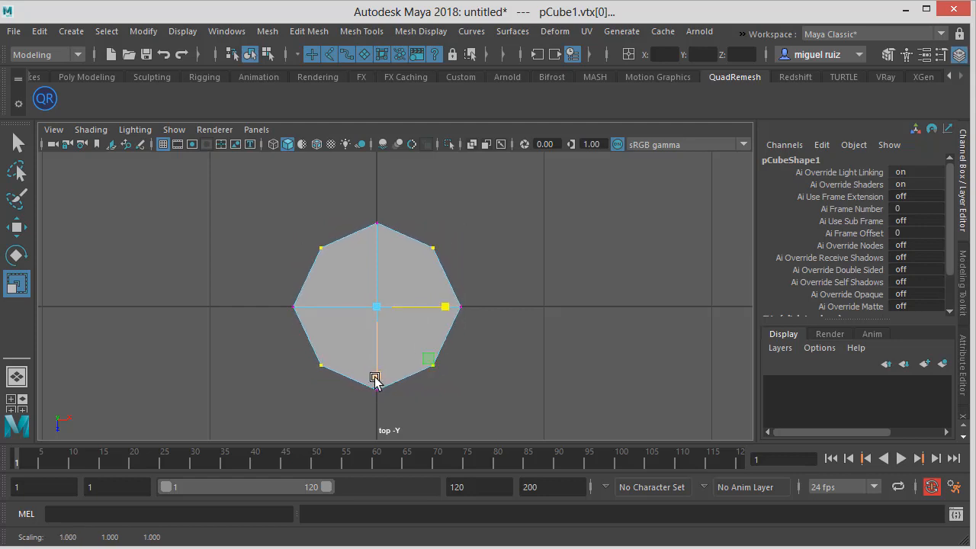
pyautogui.click(374, 379)
pyautogui.moveTo(448, 306); pyautogui.dragTo(421, 327)
pyautogui.moveTo(374, 373); pyautogui.dragTo(381, 375)
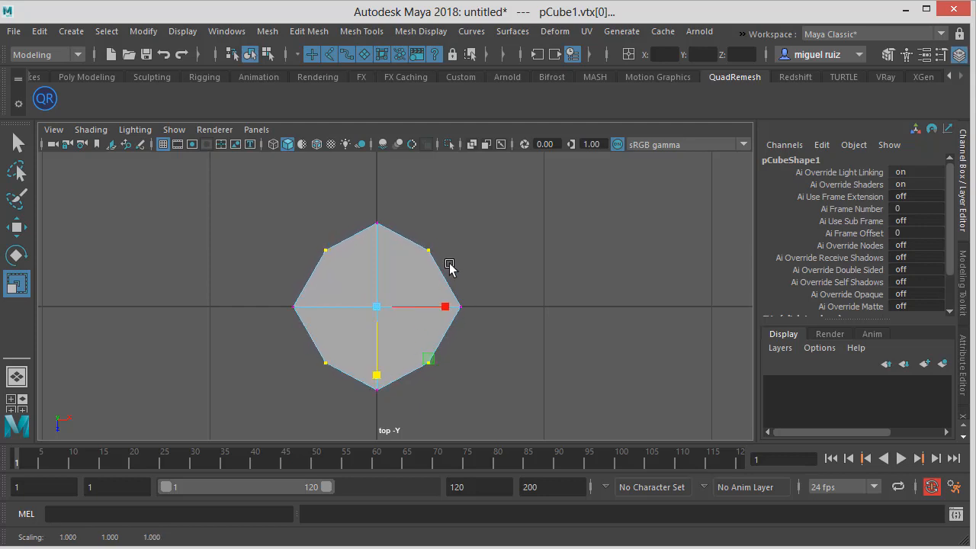
pyautogui.moveTo(442, 299); pyautogui.dragTo(449, 301)
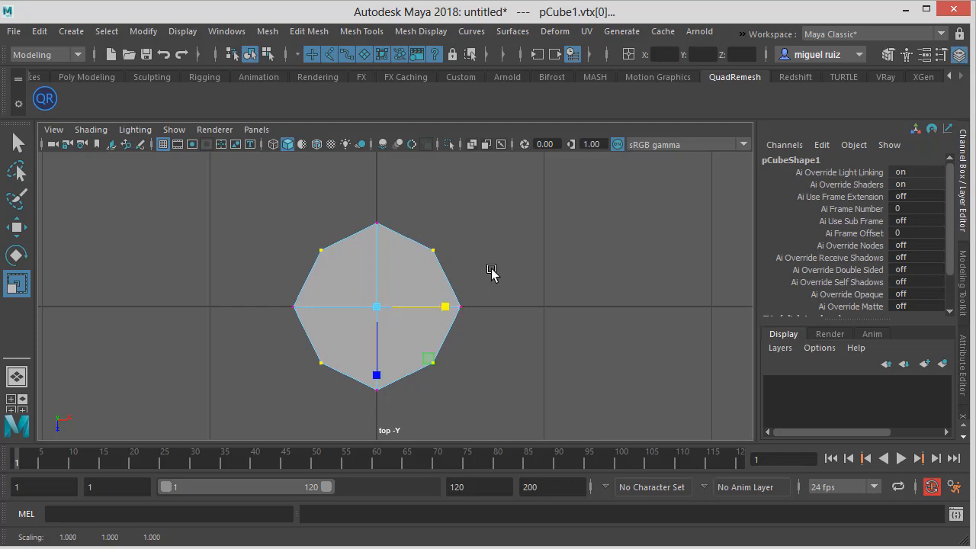
pyautogui.click(501, 269)
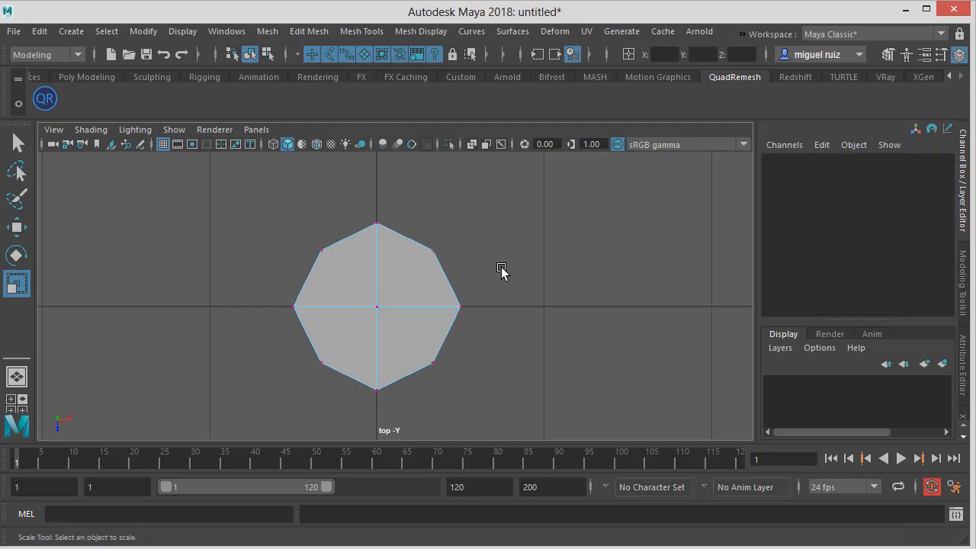
# Select the prism's top vertices and move them down in the front view to make it shorter
pyautogui.press('space')
pyautogui.moveTo(500, 269); pyautogui.dragTo(409, 281)
pyautogui.press('w')
pyautogui.scroll(4, 403, 279)
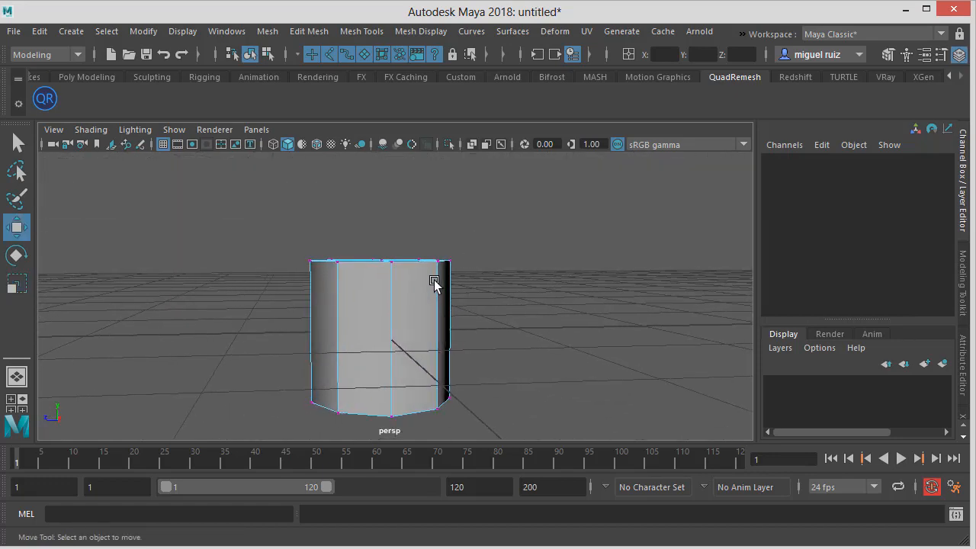
pyautogui.scroll(-2, 457, 221)
pyautogui.moveTo(251, 211); pyautogui.dragTo(574, 427)
pyautogui.keyDown('alt'); pyautogui.moveTo(384, 273); pyautogui.dragTo(504, 418); pyautogui.keyUp('alt')
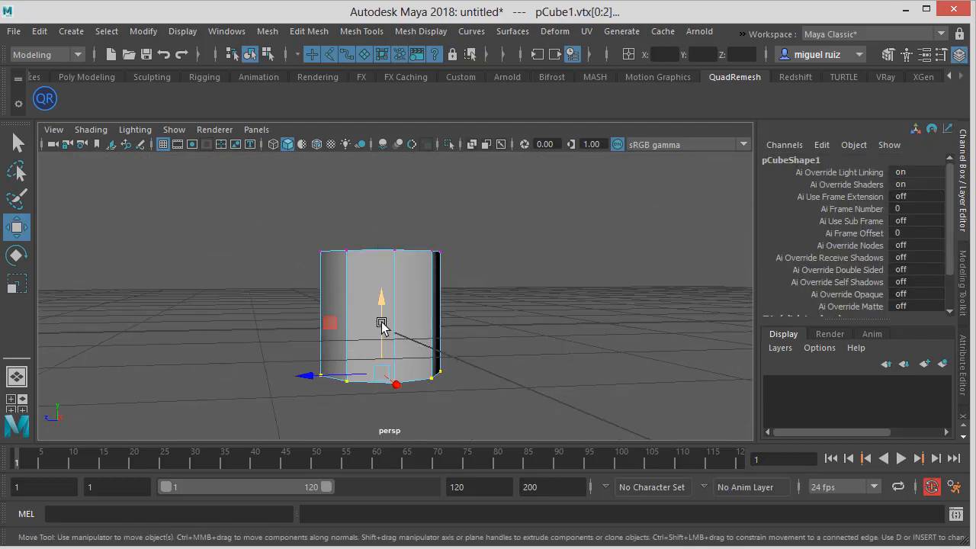
pyautogui.moveTo(382, 323); pyautogui.dragTo(402, 273)
pyautogui.press('space')
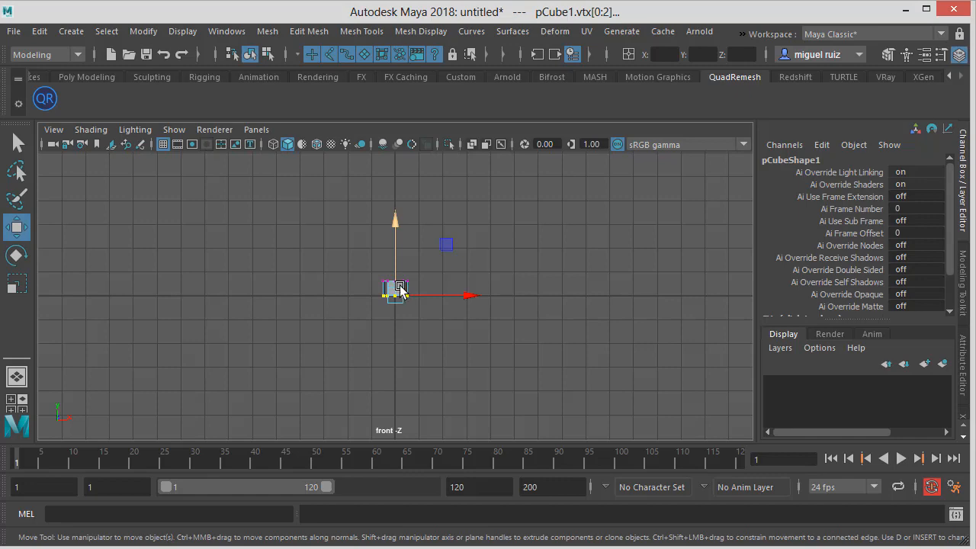
pyautogui.scroll(10, 397, 289)
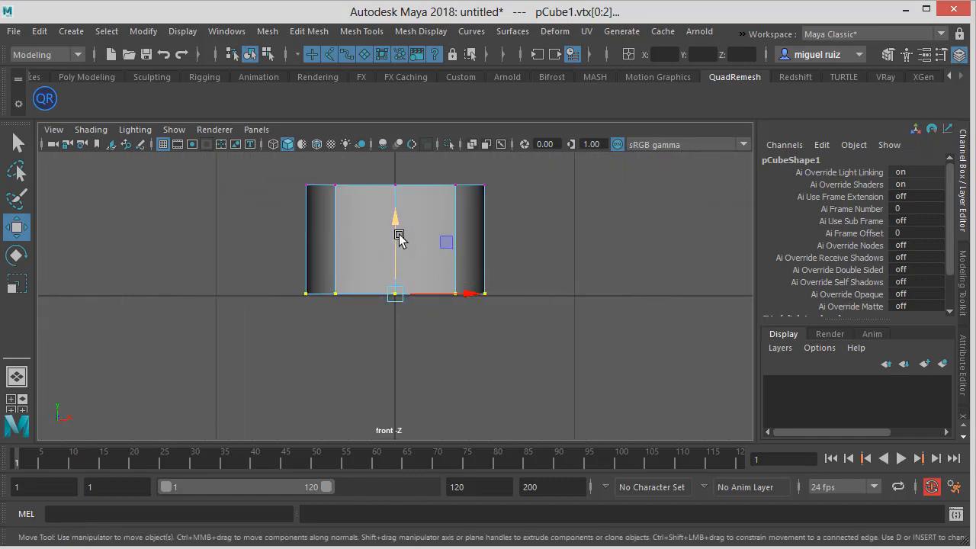
pyautogui.moveTo(399, 235); pyautogui.dragTo(446, 270)
pyautogui.press('space')
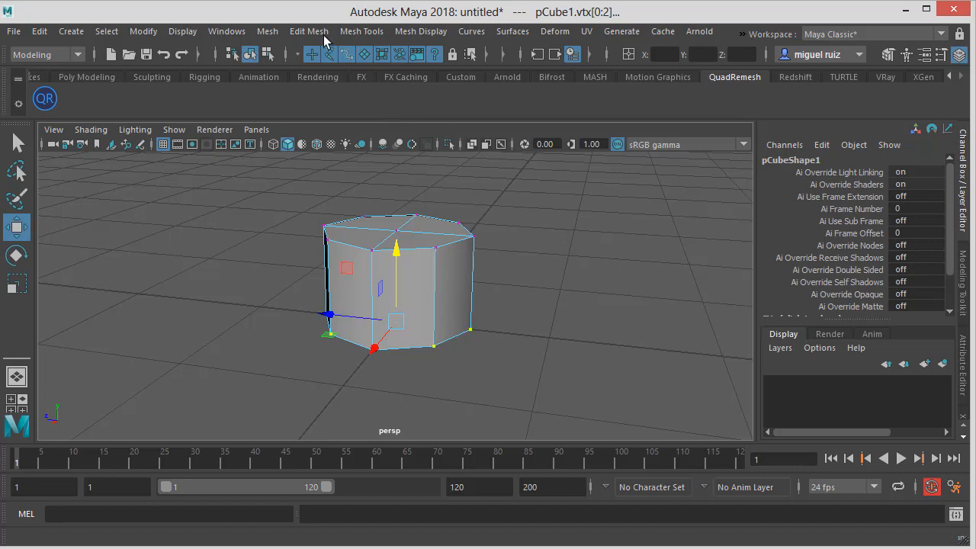
# Try inserting an edge loop around the octagonal prism with Insert Edge Loop, then undo it
pyautogui.click(361, 32)
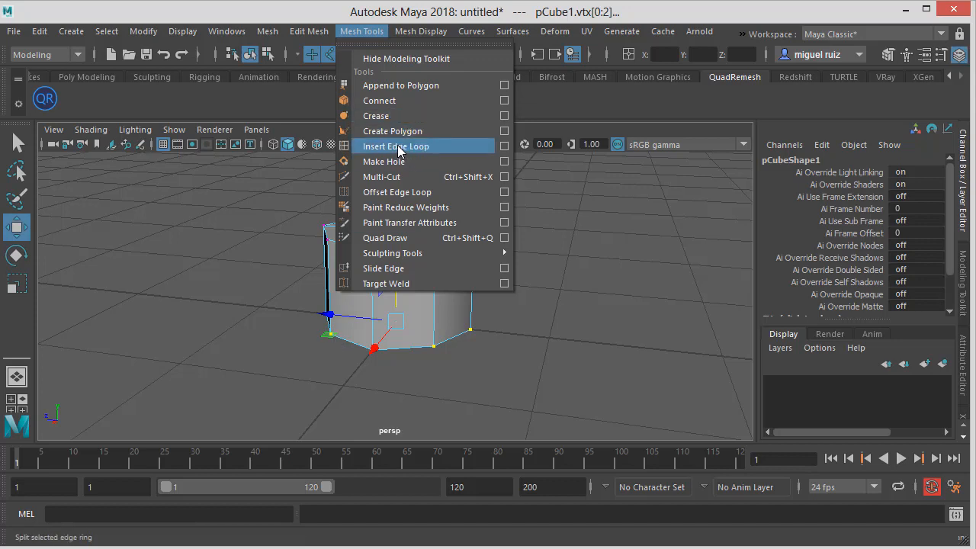
pyautogui.click(398, 147)
pyautogui.moveTo(436, 267); pyautogui.dragTo(449, 328)
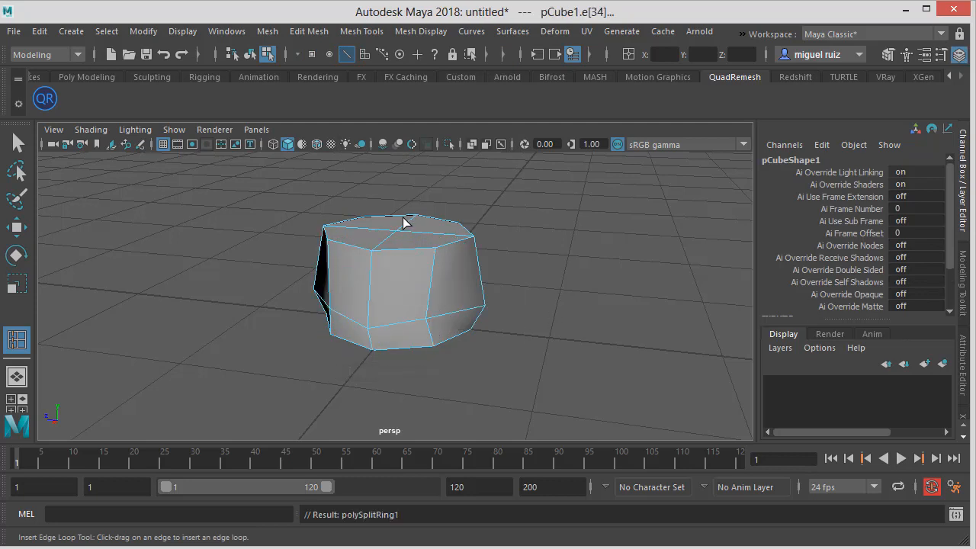
pyautogui.hotkey('ctrl', 'z')
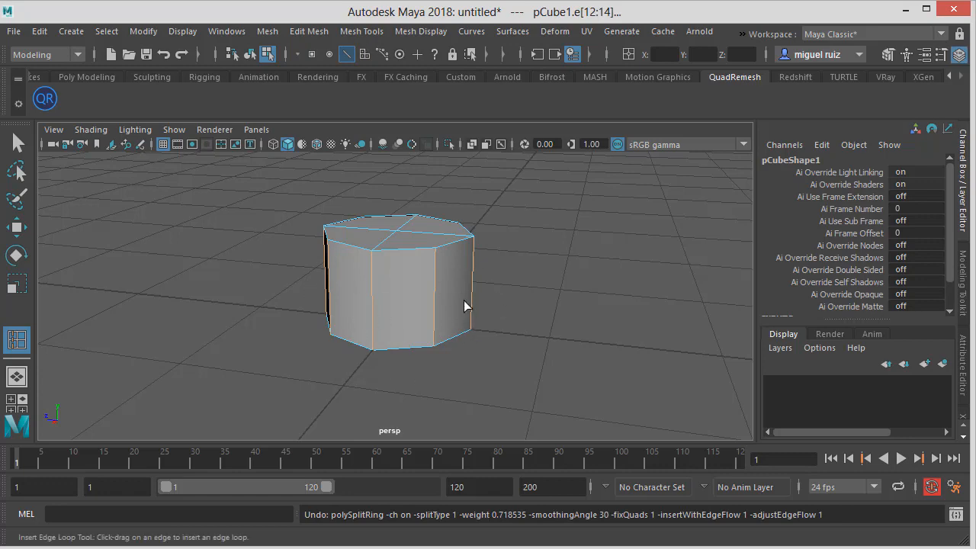
# Open the Insert Edge Loop tool settings and reset the tool to its defaults
pyautogui.keyDown('alt'); pyautogui.moveTo(464, 305); pyautogui.dragTo(422, 270); pyautogui.keyUp('alt')
pyautogui.keyDown('alt'); pyautogui.moveTo(422, 270); pyautogui.dragTo(410, 308, button='middle'); pyautogui.keyUp('alt')
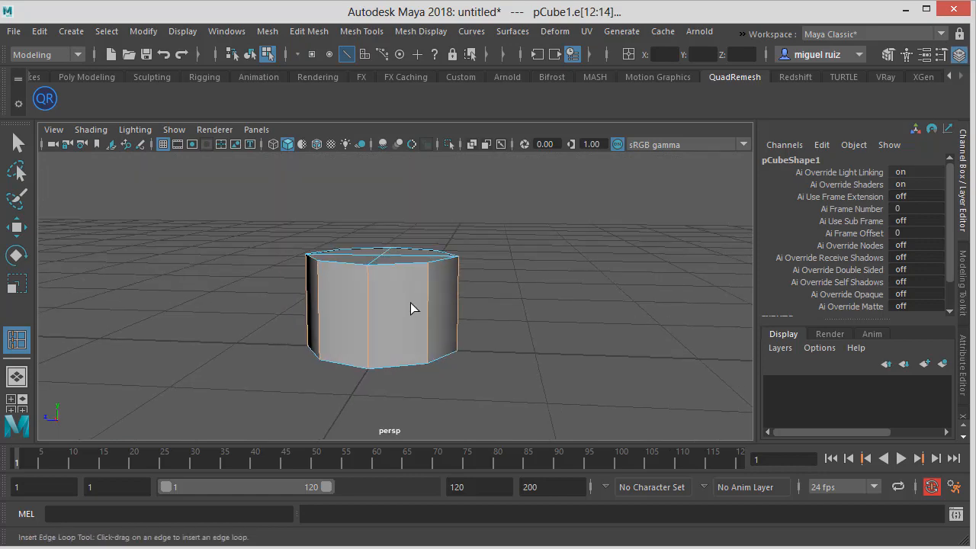
pyautogui.click(370, 34)
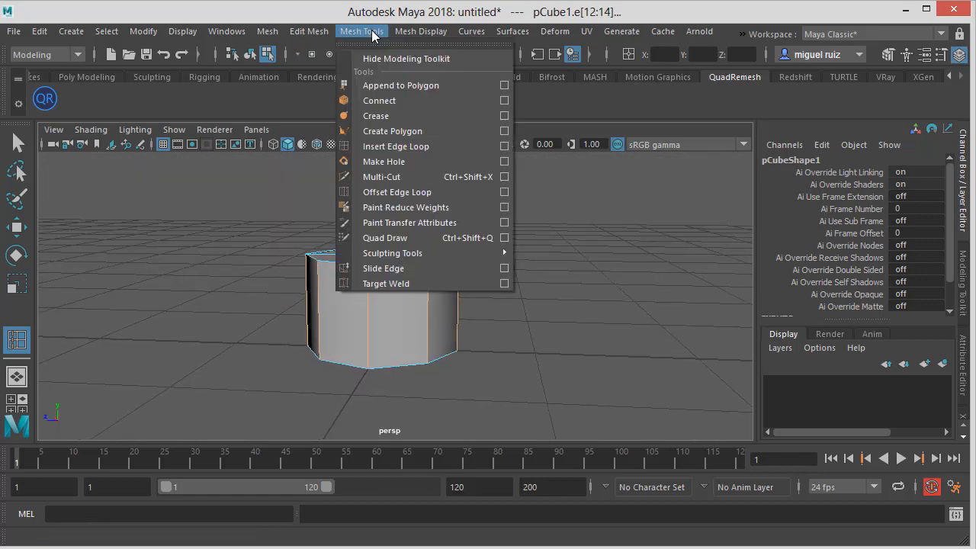
pyautogui.click(503, 146)
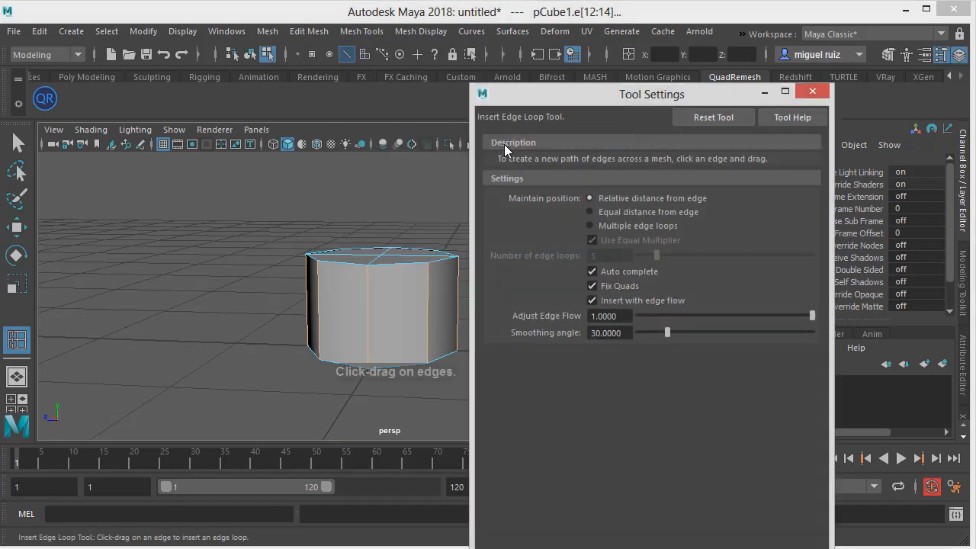
pyautogui.click(709, 118)
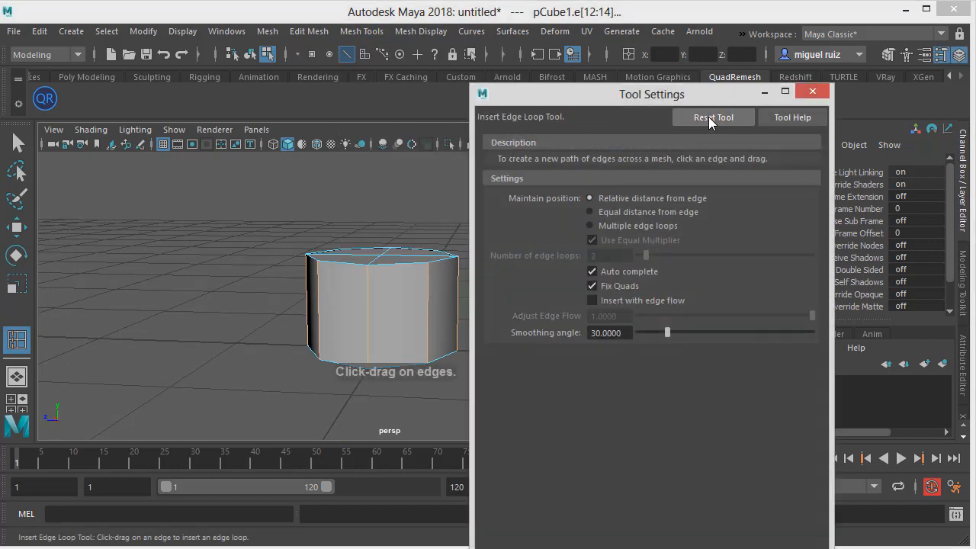
# Close the tool settings and insert a horizontal edge loop near the bottom of the octagonal prism
pyautogui.click(765, 91)
pyautogui.moveTo(363, 333); pyautogui.dragTo(409, 262)
pyautogui.hotkey('ctrl', 'z')
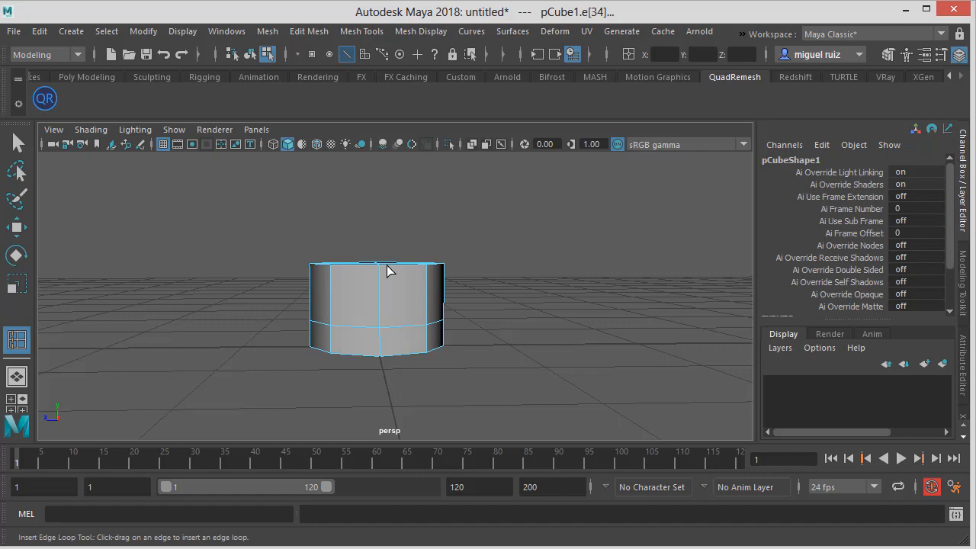
# Orbit around the prism to examine the new edge loop and its lower band from several angles
pyautogui.press('w')
pyautogui.keyDown('alt'); pyautogui.moveTo(410, 279); pyautogui.dragTo(429, 258); pyautogui.keyUp('alt')
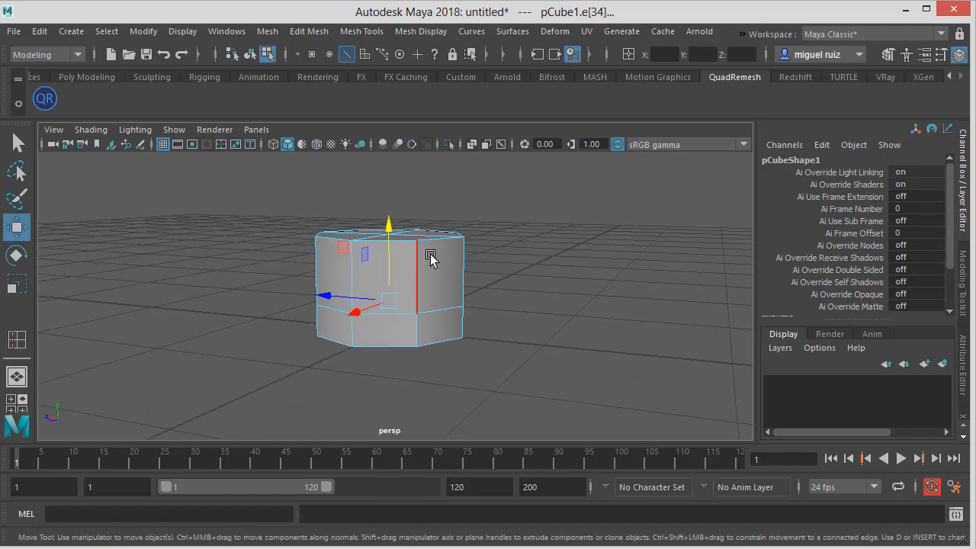
pyautogui.moveTo(429, 257); pyautogui.dragTo(437, 195, button='right')
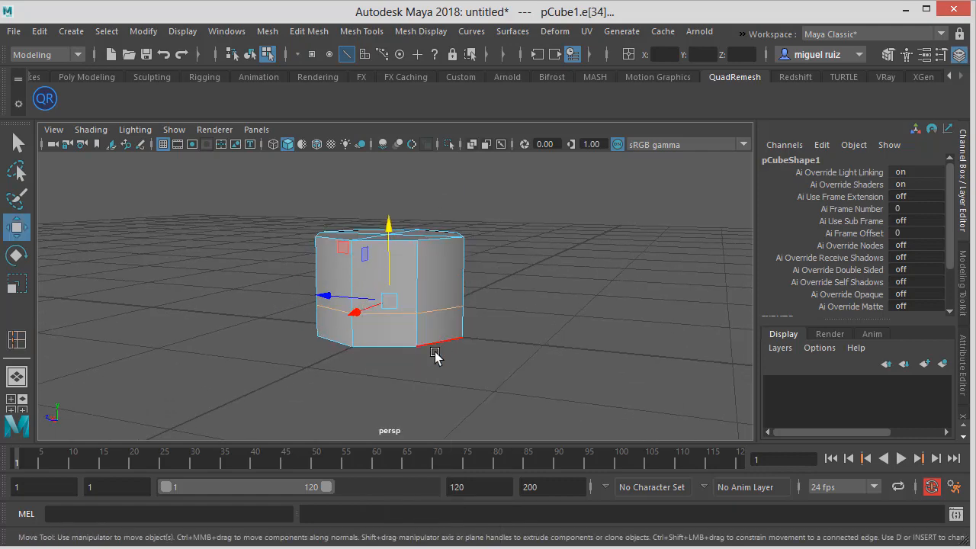
pyautogui.click(419, 336)
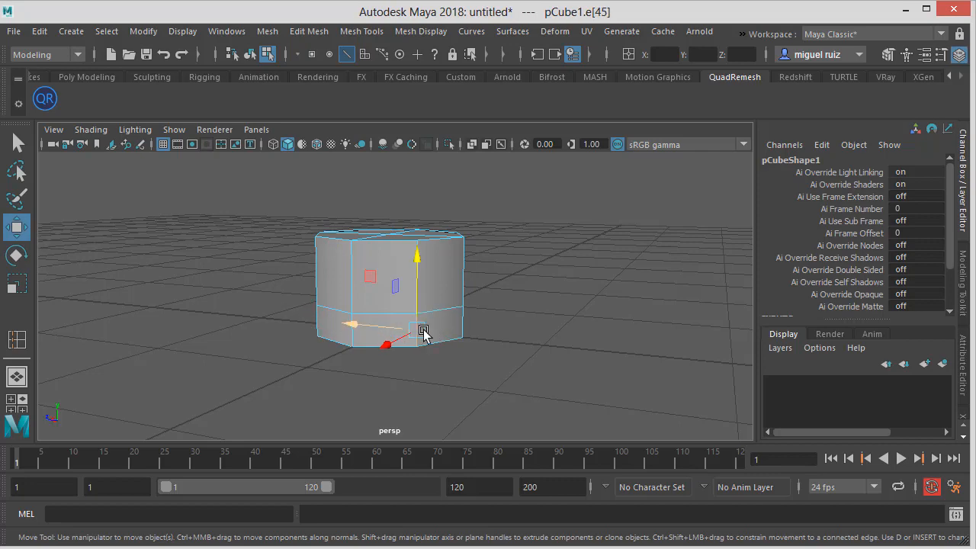
pyautogui.keyDown('alt'); pyautogui.moveTo(322, 315); pyautogui.dragTo(444, 335); pyautogui.keyUp('alt')
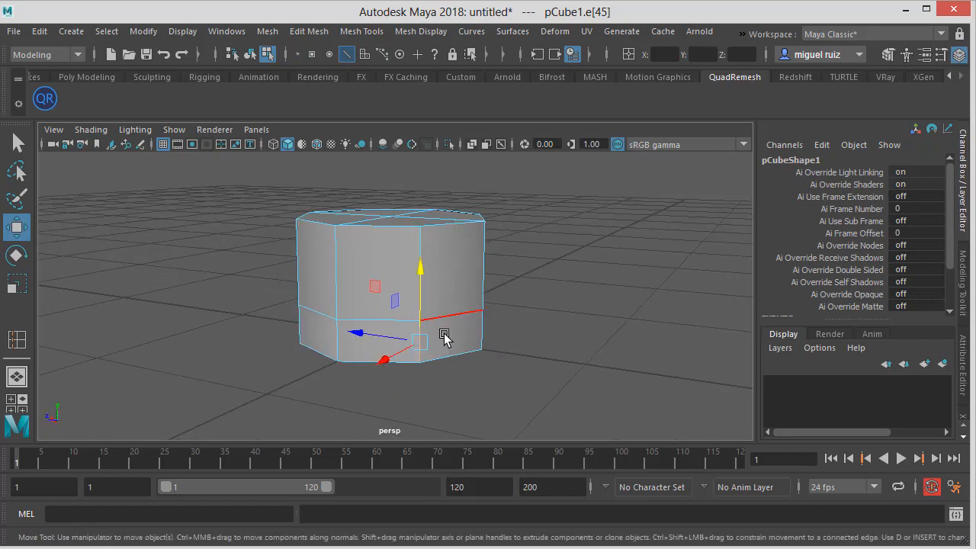
pyautogui.click(333, 338)
pyautogui.keyDown('alt'); pyautogui.moveTo(332, 338); pyautogui.dragTo(384, 328); pyautogui.keyUp('alt')
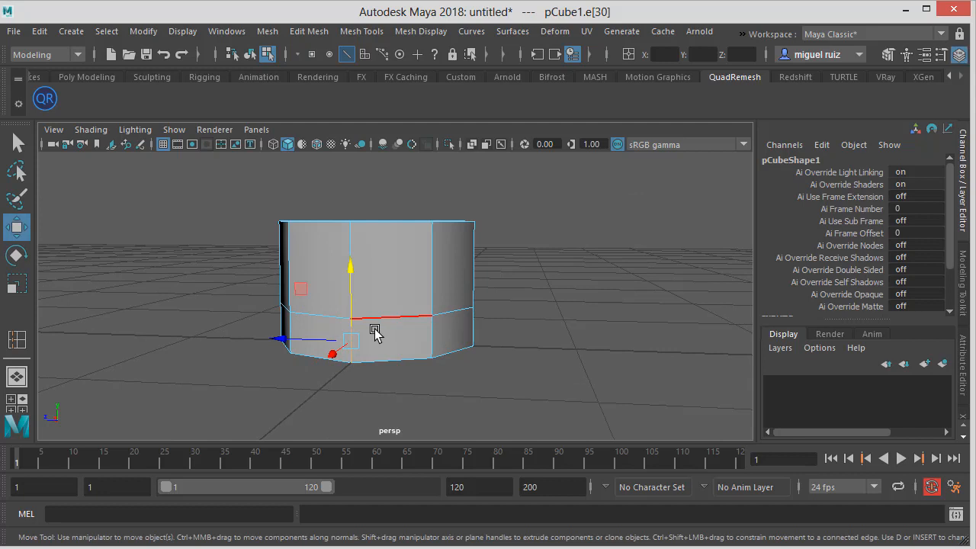
pyautogui.keyDown('ctrl'); pyautogui.rightClick(374, 330); pyautogui.keyUp('ctrl')
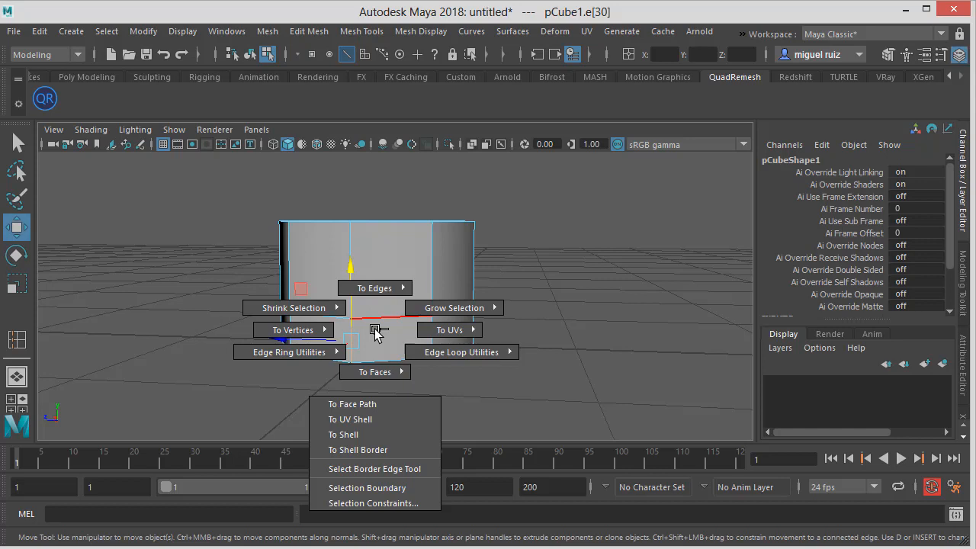
pyautogui.moveTo(374, 333); pyautogui.dragTo(242, 377, button='right')
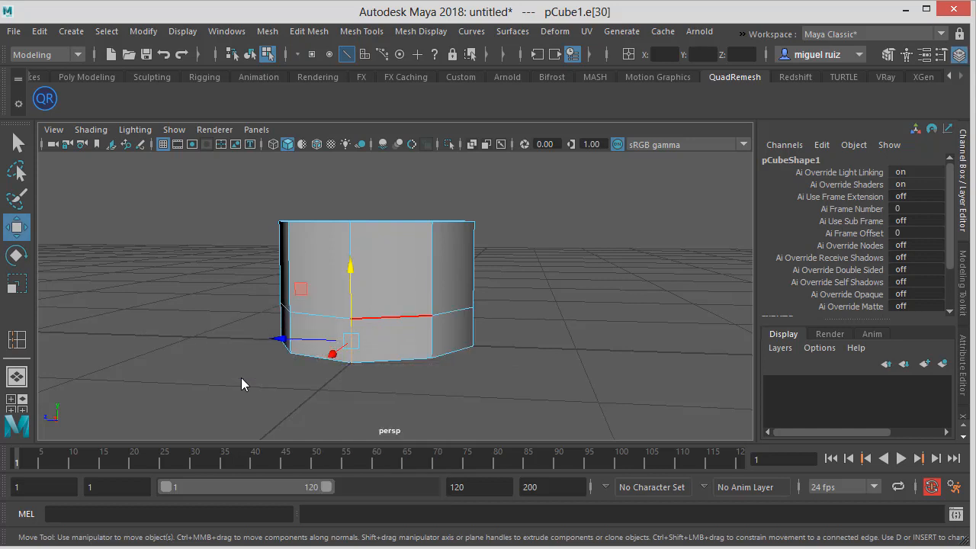
pyautogui.keyDown('alt'); pyautogui.moveTo(424, 366); pyautogui.dragTo(447, 338); pyautogui.keyUp('alt')
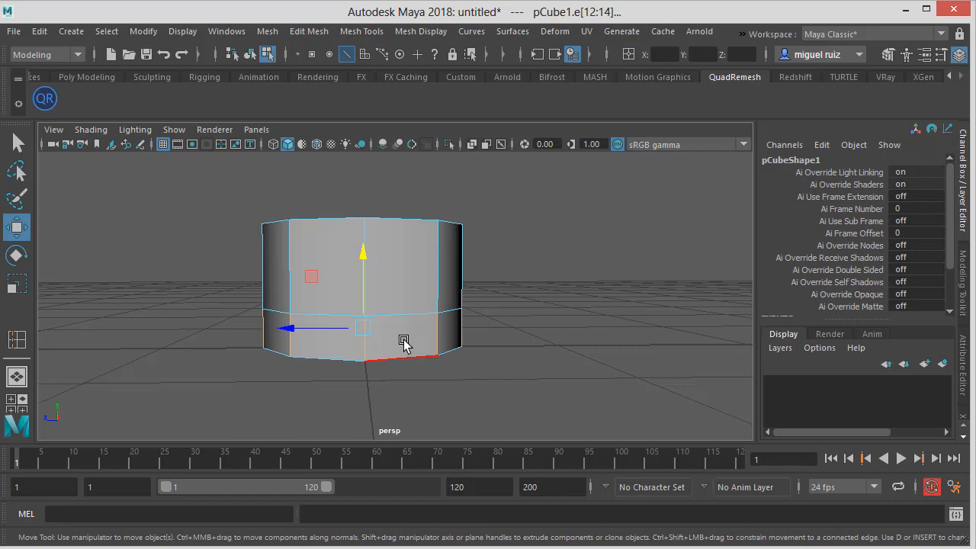
pyautogui.keyDown('shift'); pyautogui.moveTo(404, 342); pyautogui.dragTo(400, 422, button='right'); pyautogui.keyUp('shift')
# Select the lower band of side faces and extrude them outward with Local Translate Z 0.543 to form a flange
pyautogui.keyDown('alt'); pyautogui.moveTo(470, 345); pyautogui.dragTo(408, 384); pyautogui.keyUp('alt')
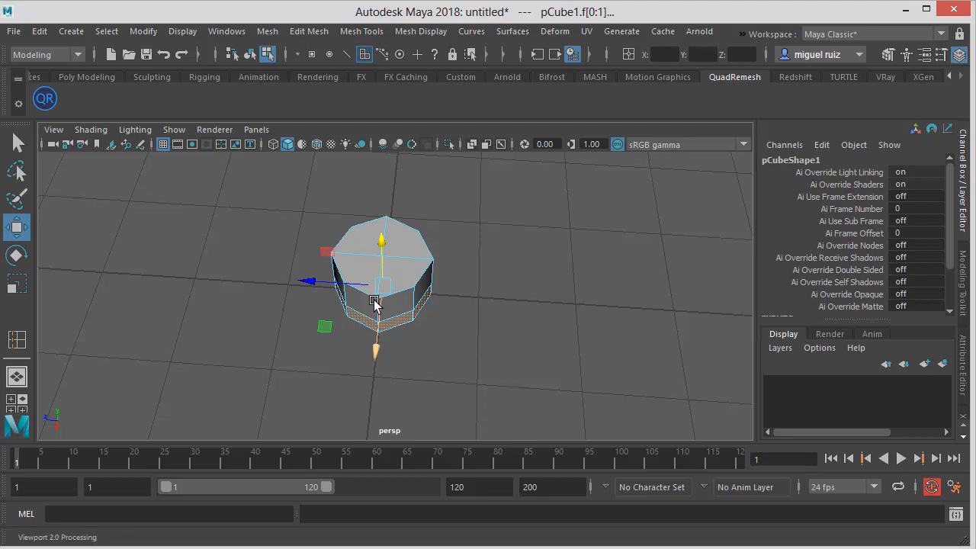
pyautogui.click(309, 33)
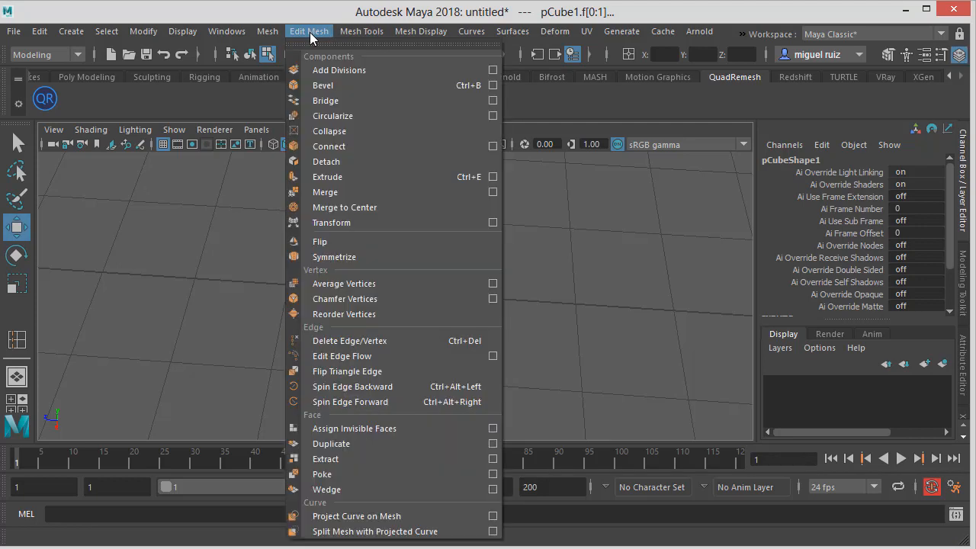
pyautogui.click(325, 177)
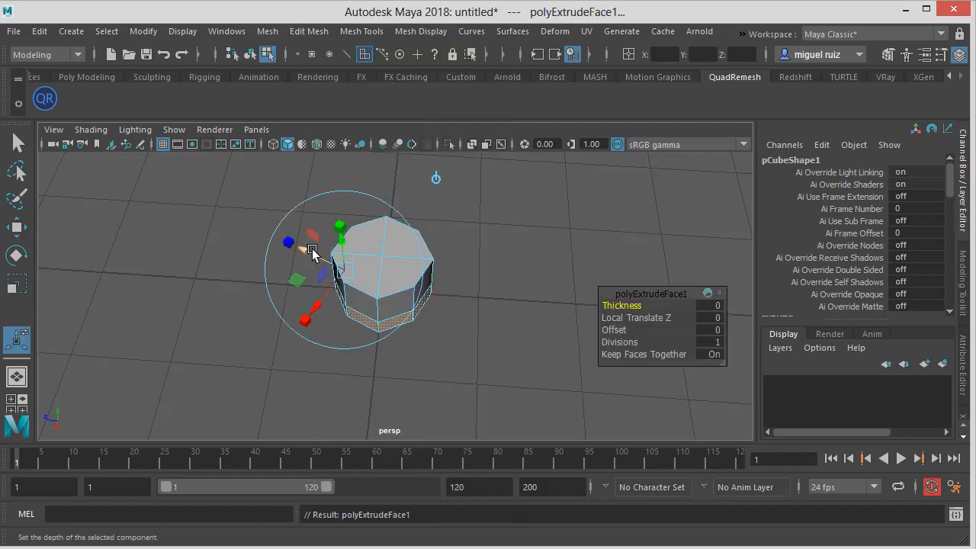
pyautogui.moveTo(312, 252); pyautogui.dragTo(287, 238)
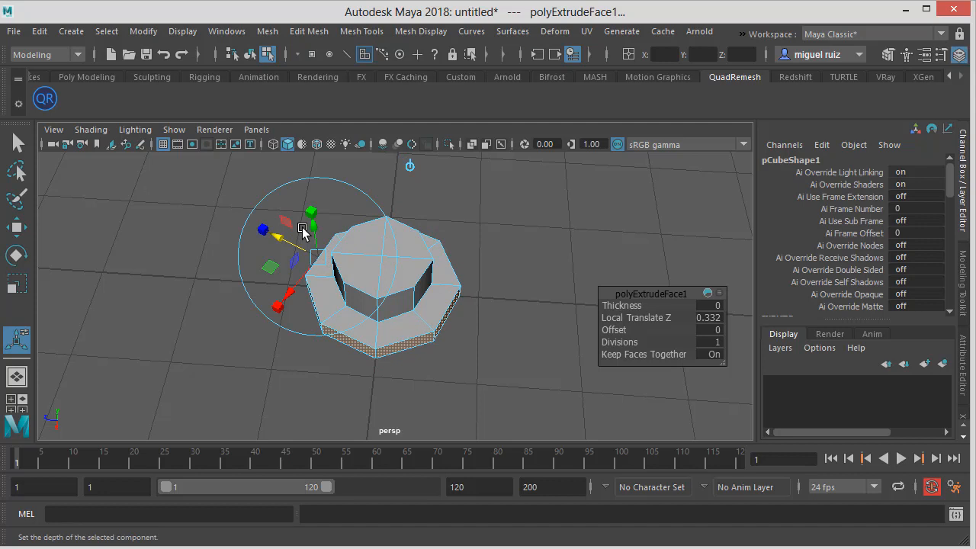
pyautogui.keyDown('alt'); pyautogui.moveTo(353, 240); pyautogui.dragTo(389, 241); pyautogui.keyUp('alt')
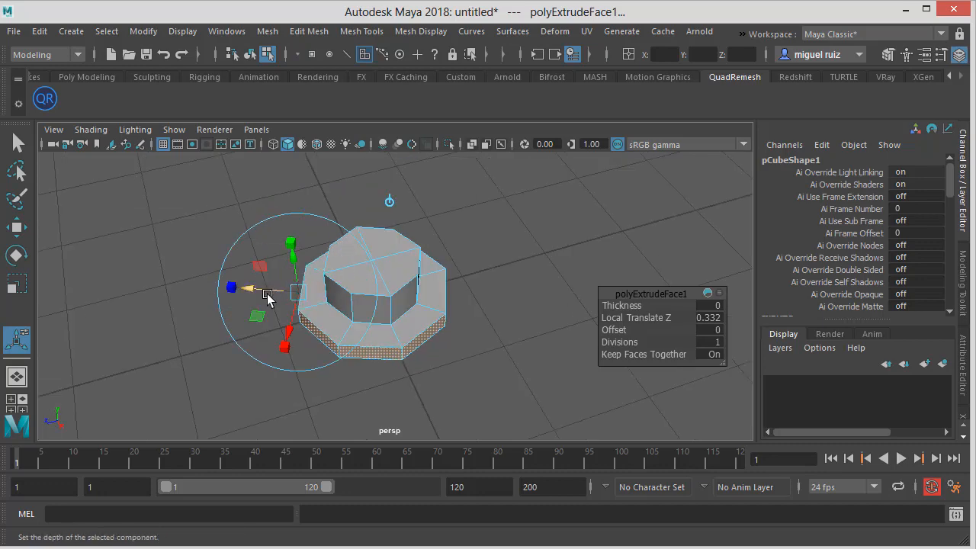
pyautogui.moveTo(264, 291); pyautogui.dragTo(473, 279)
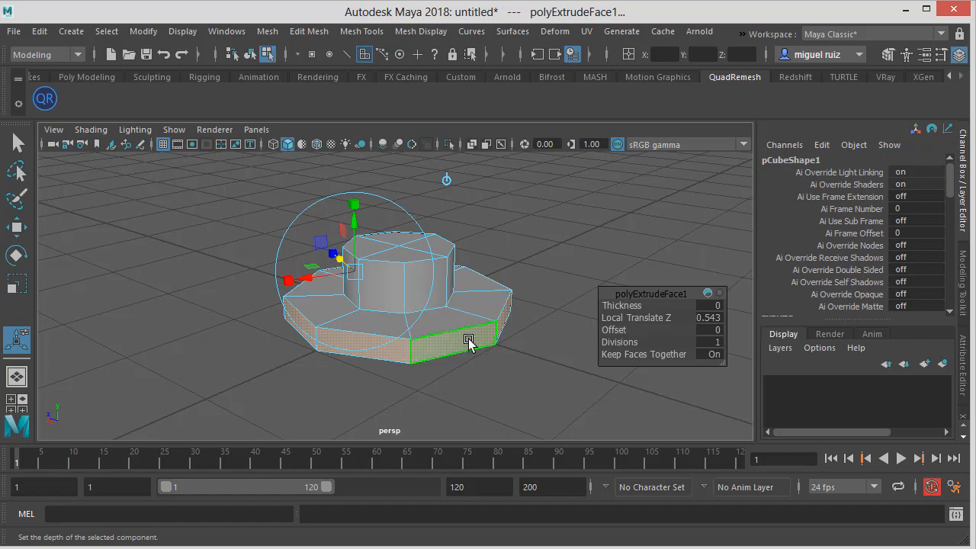
# View the flange from beneath, switch to vertex mode, and scale the vertices along one side flat to straighten it
pyautogui.keyDown('alt'); pyautogui.moveTo(468, 342); pyautogui.dragTo(455, 376); pyautogui.keyUp('alt')
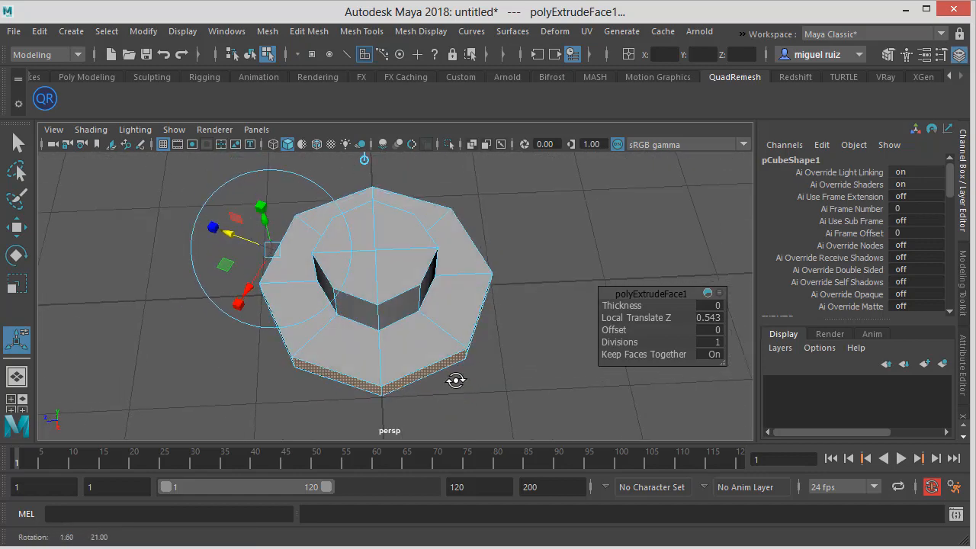
pyautogui.keyDown('alt'); pyautogui.moveTo(455, 376); pyautogui.dragTo(382, 383, button='right'); pyautogui.keyUp('alt')
pyautogui.press('w')
pyautogui.keyDown('alt'); pyautogui.moveTo(431, 249); pyautogui.dragTo(433, 263); pyautogui.keyUp('alt')
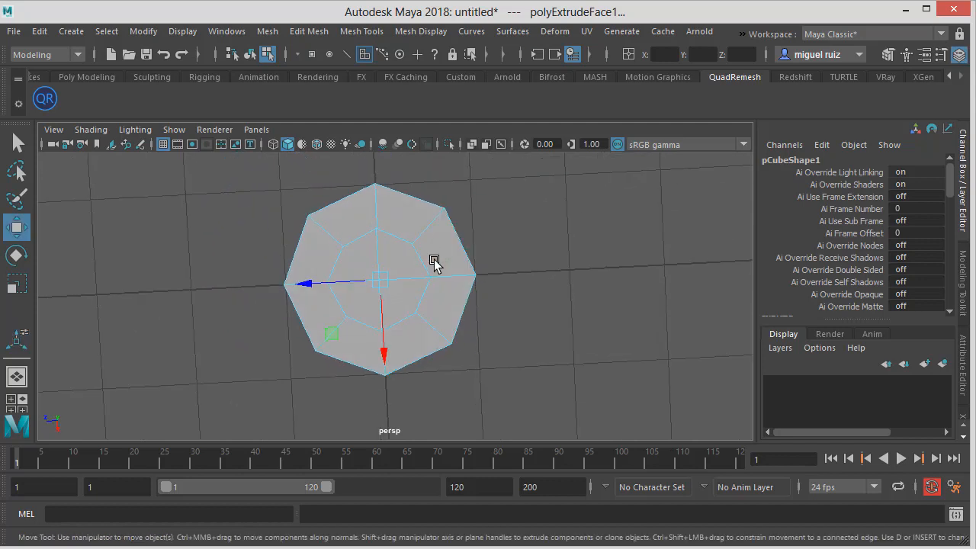
pyautogui.keyDown('alt'); pyautogui.moveTo(401, 222); pyautogui.dragTo(398, 263, button='middle'); pyautogui.keyUp('alt')
pyautogui.keyDown('alt'); pyautogui.moveTo(399, 263); pyautogui.dragTo(370, 240); pyautogui.keyUp('alt')
pyautogui.rightClick(378, 240)
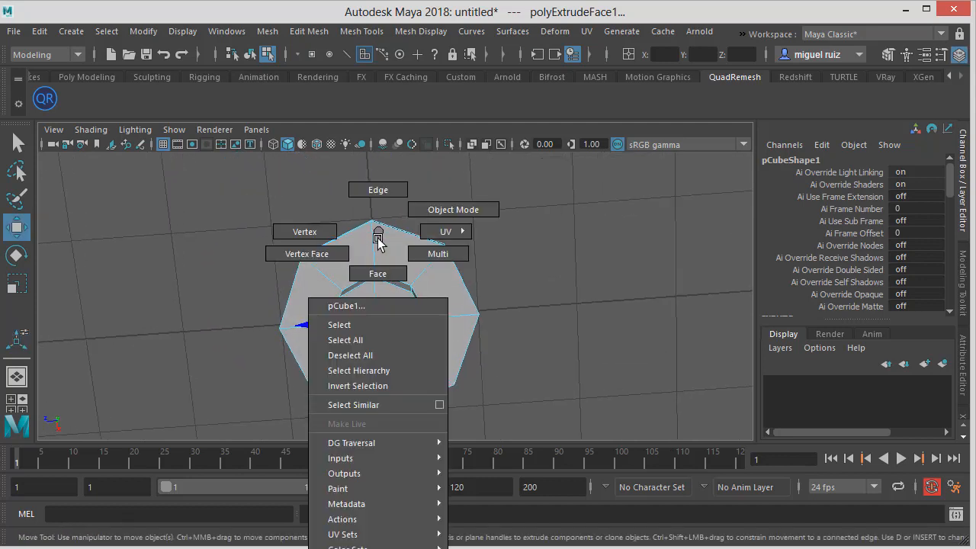
pyautogui.click(305, 231)
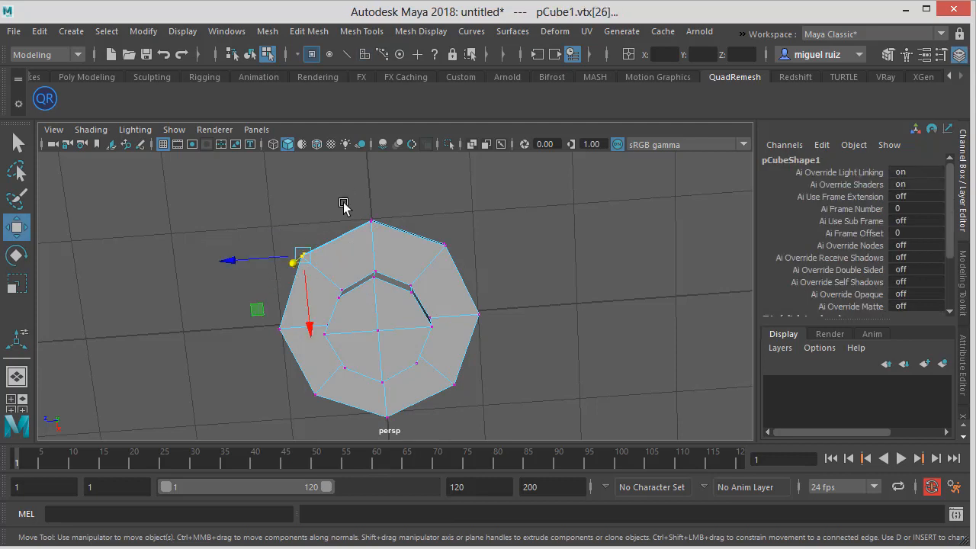
pyautogui.moveTo(353, 199); pyautogui.dragTo(507, 267)
pyautogui.keyDown('alt'); pyautogui.moveTo(430, 276); pyautogui.dragTo(380, 241); pyautogui.keyUp('alt')
pyautogui.press('r')
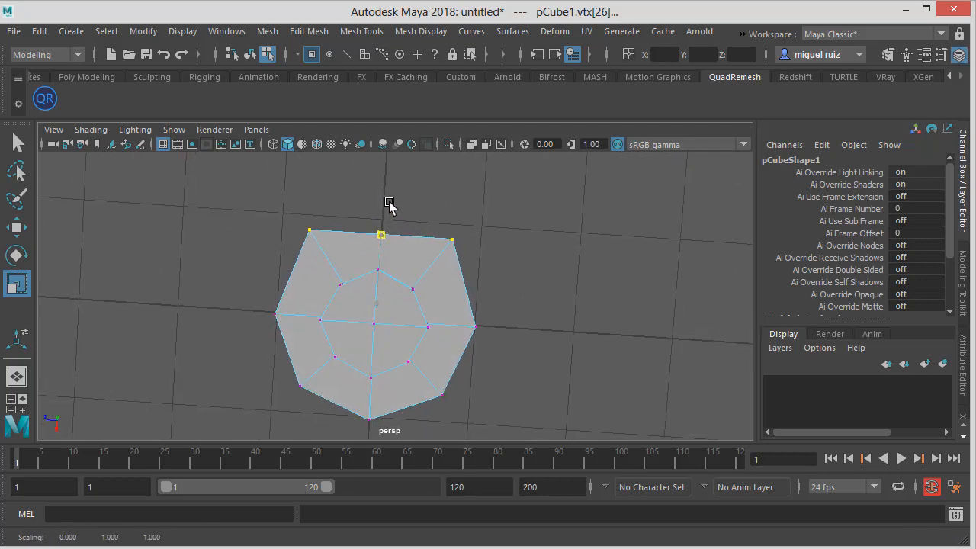
# Select the vertices on the opposite side of the flange and scale them flat to straighten that edge
pyautogui.keyDown('alt'); pyautogui.moveTo(363, 330); pyautogui.dragTo(226, 390); pyautogui.keyUp('alt')
pyautogui.keyDown('shift'); pyautogui.moveTo(342, 413); pyautogui.dragTo(388, 383); pyautogui.keyUp('shift')
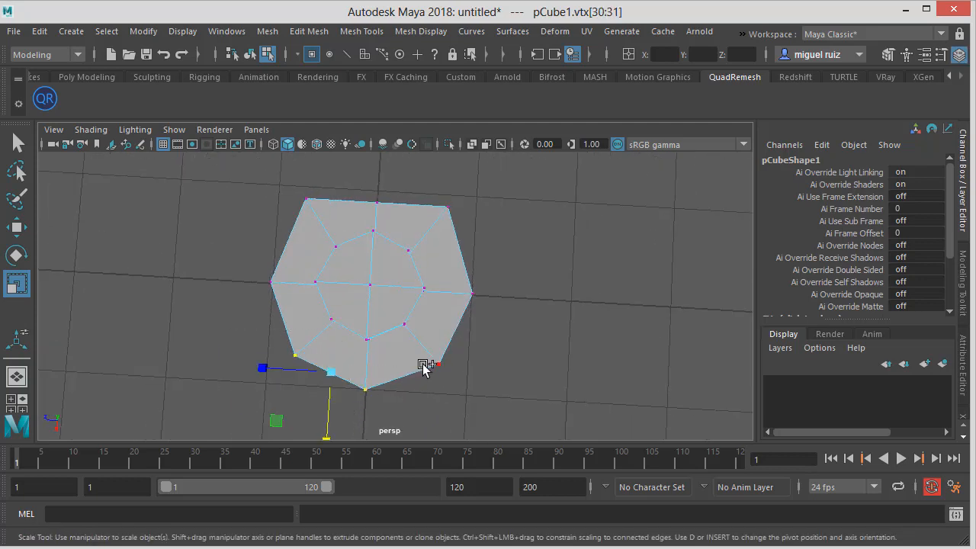
pyautogui.keyDown('shift'); pyautogui.moveTo(431, 358); pyautogui.dragTo(515, 386); pyautogui.keyUp('shift')
pyautogui.keyDown('alt'); pyautogui.moveTo(397, 391); pyautogui.dragTo(409, 358, button='middle'); pyautogui.keyUp('alt')
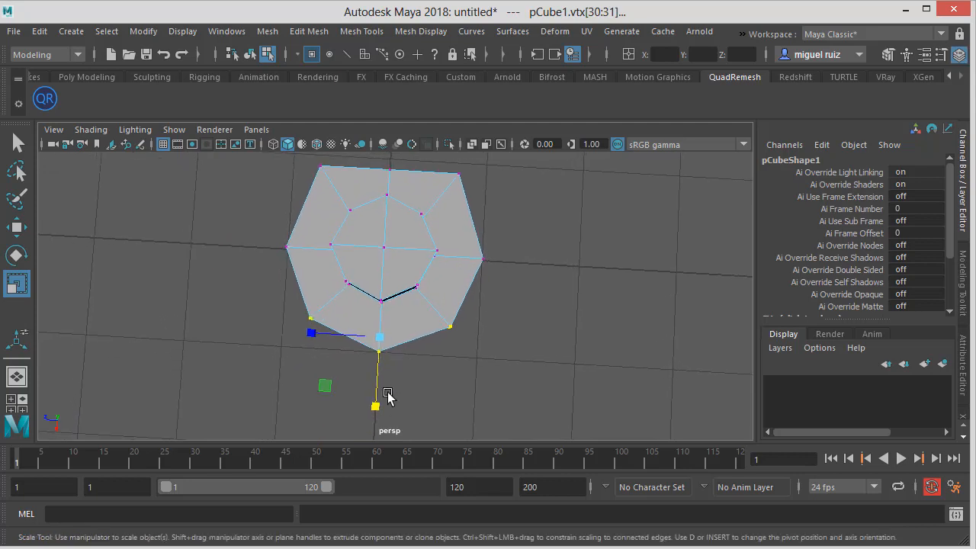
pyautogui.moveTo(374, 403); pyautogui.dragTo(412, 414)
pyautogui.keyDown('alt'); pyautogui.moveTo(482, 302); pyautogui.dragTo(488, 329); pyautogui.keyUp('alt')
pyautogui.keyDown('alt'); pyautogui.moveTo(488, 330); pyautogui.dragTo(479, 347, button='middle'); pyautogui.keyUp('alt')
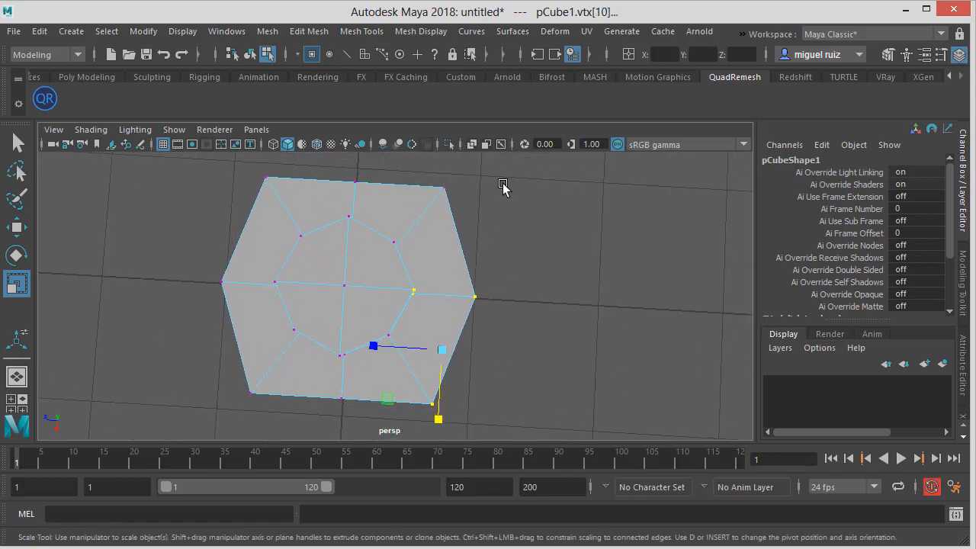
# Select the vertices along the flange's right side and scale them flat into a straight vertical edge
pyautogui.keyDown('shift'); pyautogui.moveTo(489, 178); pyautogui.dragTo(367, 207); pyautogui.keyUp('shift')
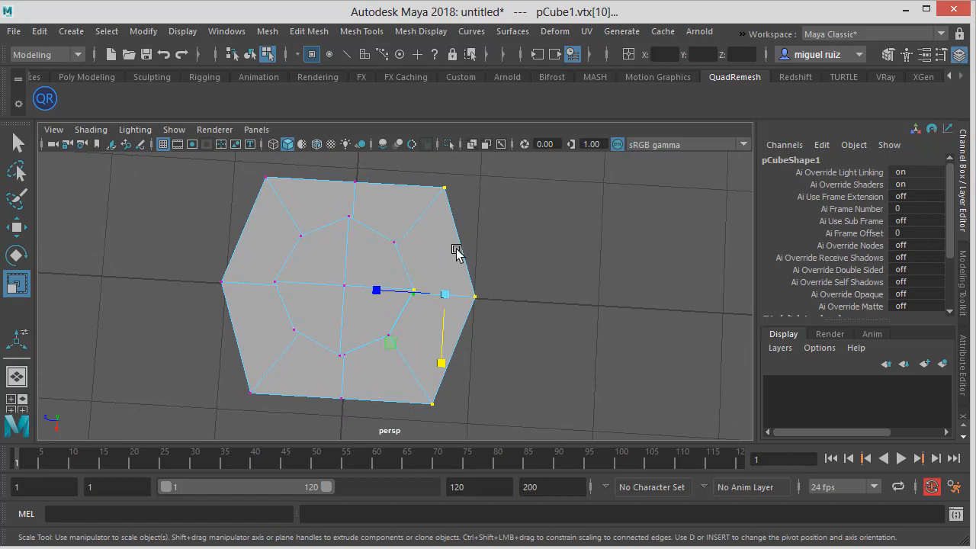
pyautogui.keyDown('alt'); pyautogui.moveTo(451, 272); pyautogui.dragTo(397, 241); pyautogui.keyUp('alt')
pyautogui.keyDown('alt'); pyautogui.moveTo(424, 265); pyautogui.dragTo(447, 270); pyautogui.keyUp('alt')
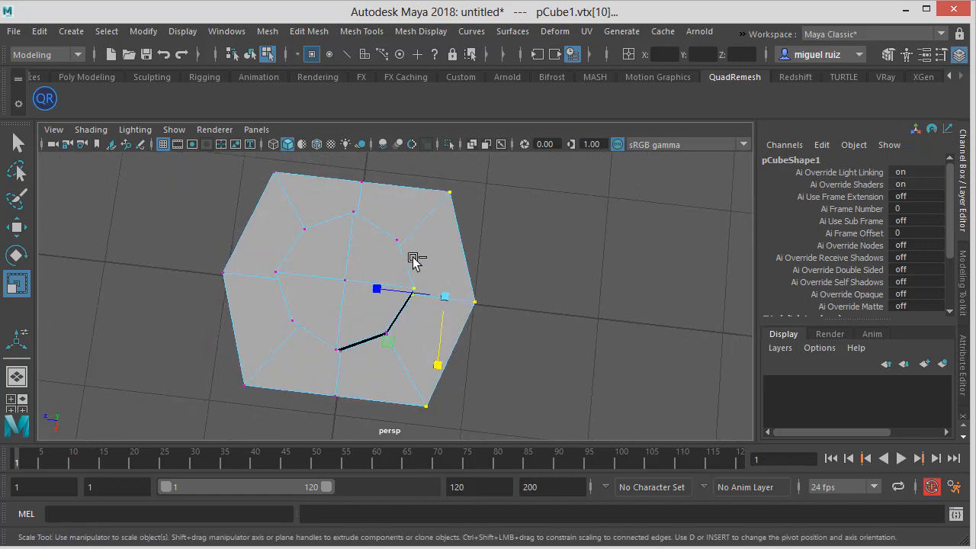
pyautogui.keyDown('ctrl'); pyautogui.moveTo(417, 307); pyautogui.dragTo(458, 341); pyautogui.keyUp('ctrl')
pyautogui.moveTo(387, 295); pyautogui.dragTo(362, 188)
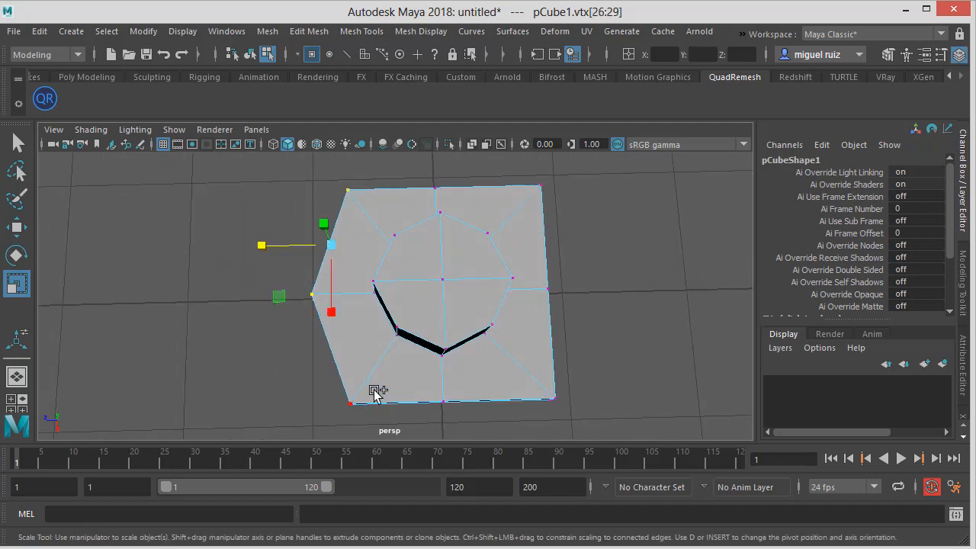
# Scale the left side's vertices flat so the flange outline becomes a square, then select the top row of vertices
pyautogui.keyDown('shift'); pyautogui.moveTo(374, 391); pyautogui.dragTo(296, 443); pyautogui.keyUp('shift')
pyautogui.moveTo(263, 297); pyautogui.dragTo(335, 299)
pyautogui.keyDown('alt'); pyautogui.moveTo(603, 305); pyautogui.dragTo(420, 301); pyautogui.keyUp('alt')
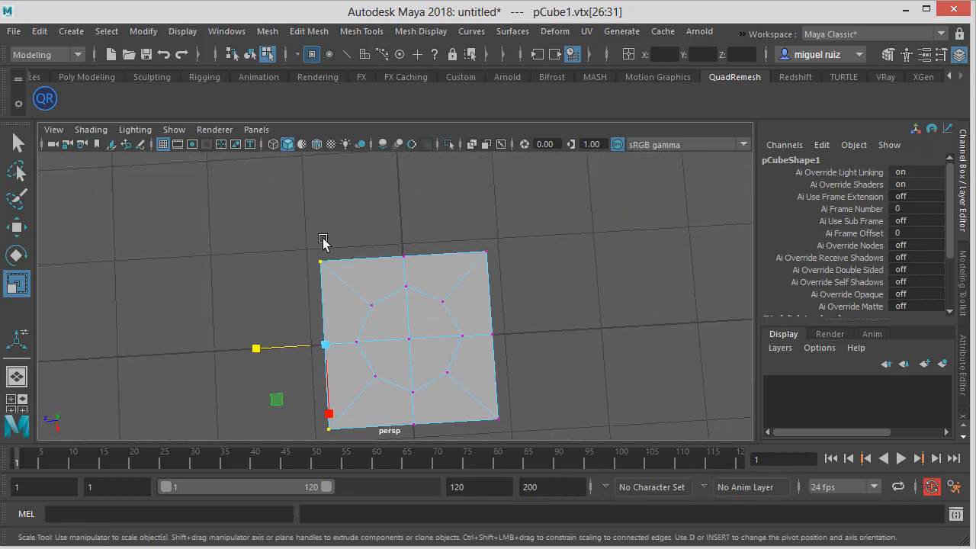
pyautogui.click(487, 252)
pyautogui.keyDown('alt'); pyautogui.moveTo(501, 231); pyautogui.dragTo(498, 244); pyautogui.keyUp('alt')
pyautogui.moveTo(559, 276); pyautogui.dragTo(402, 227)
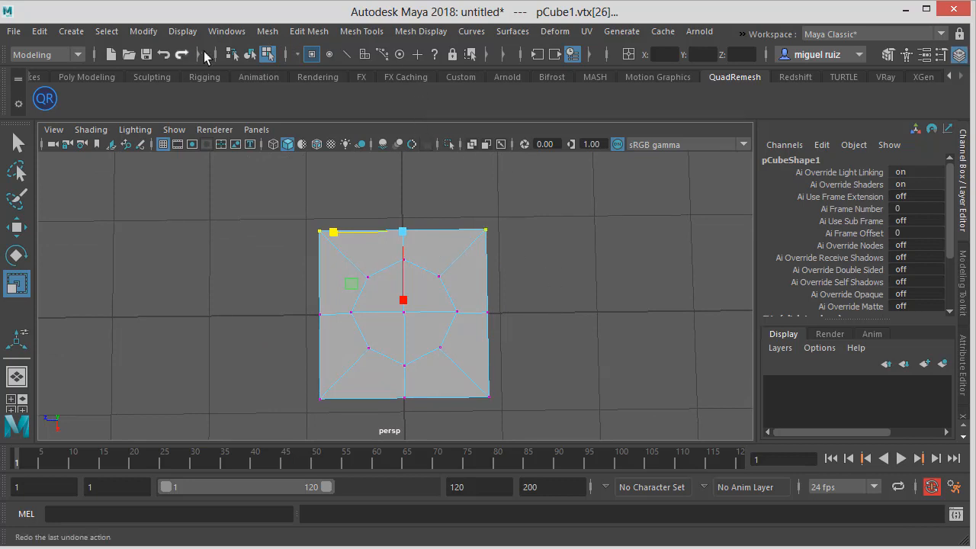
# Turn on grid snapping and move the top row of vertices up onto a grid line
pyautogui.click(488, 55)
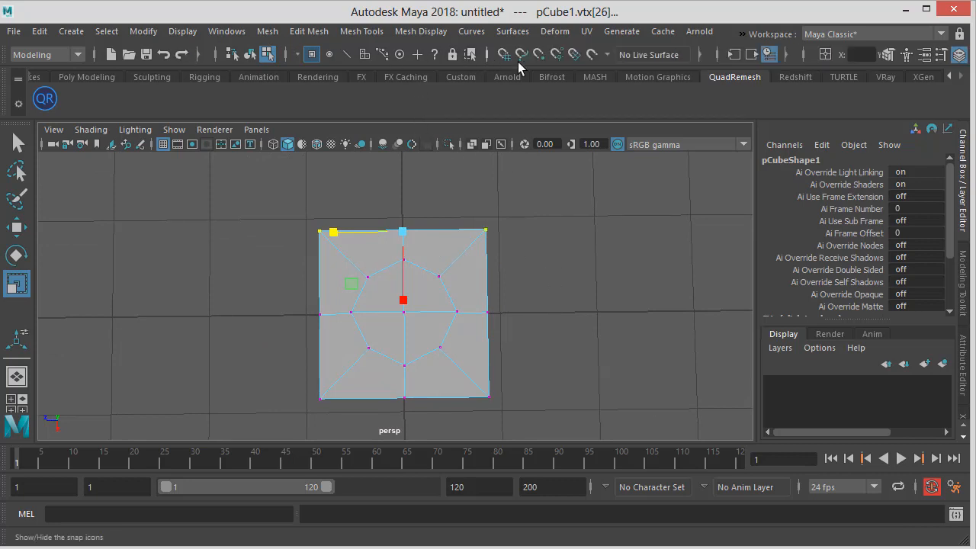
pyautogui.click(504, 55)
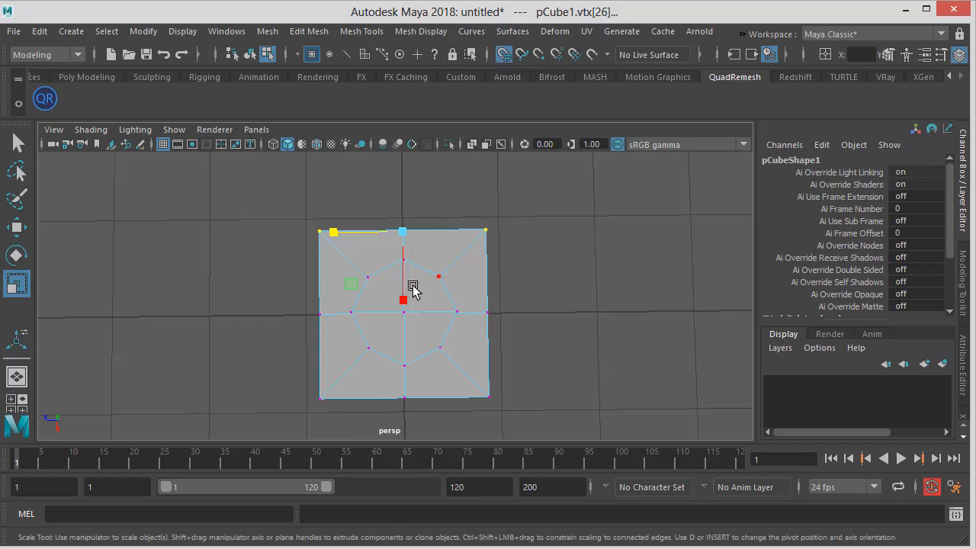
pyautogui.press('w')
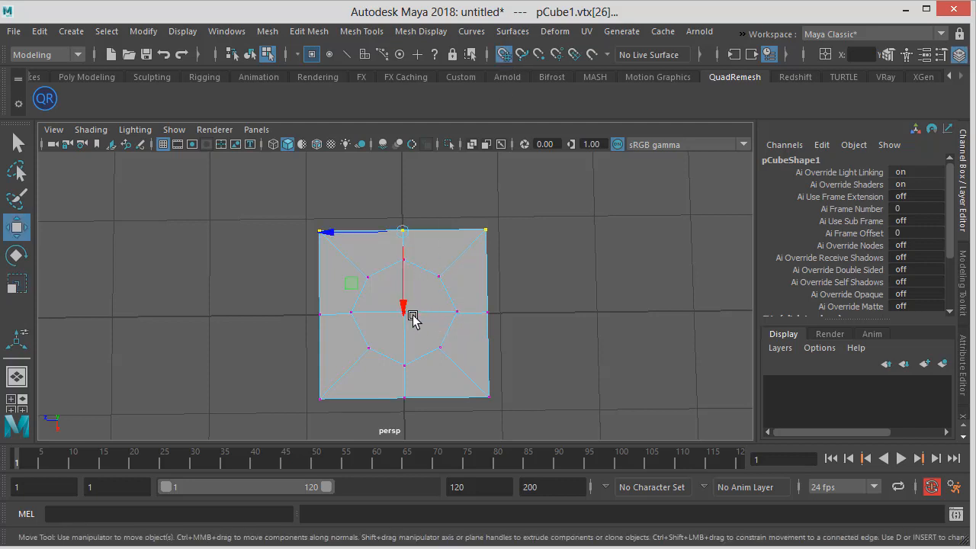
pyautogui.moveTo(402, 305); pyautogui.dragTo(399, 239, button='middle')
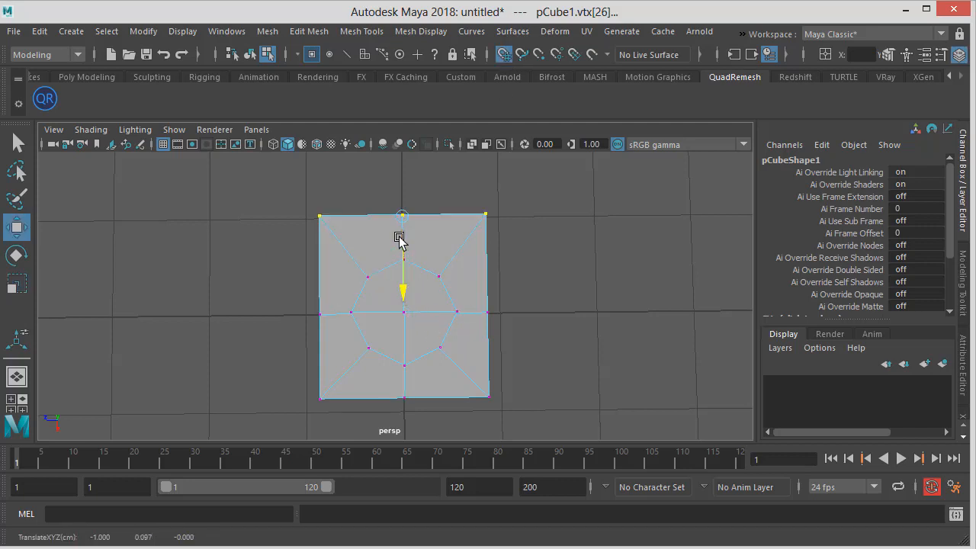
# Select the flange's bottom row of vertices and move it down onto a grid line
pyautogui.moveTo(266, 367); pyautogui.dragTo(566, 416)
pyautogui.keyDown('alt'); pyautogui.moveTo(542, 374); pyautogui.dragTo(501, 368, button='right'); pyautogui.keyUp('alt')
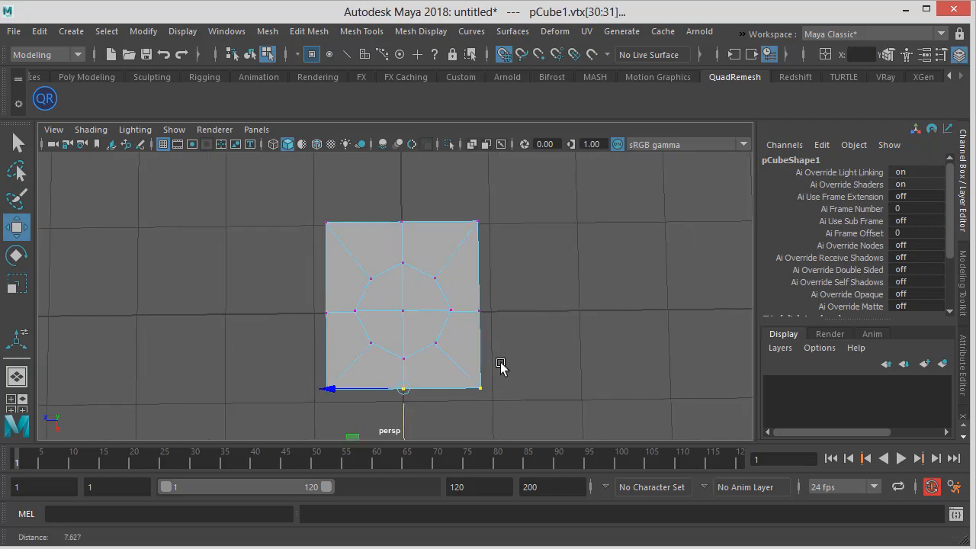
pyautogui.keyDown('alt'); pyautogui.moveTo(499, 351); pyautogui.dragTo(504, 326, button='middle'); pyautogui.keyUp('alt')
pyautogui.moveTo(407, 396); pyautogui.dragTo(426, 394, button='middle')
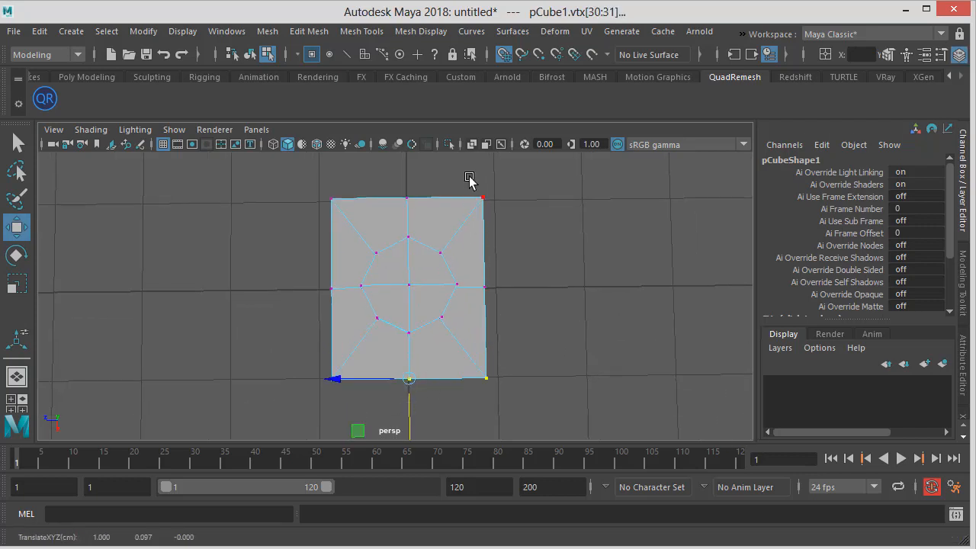
# Snap the right and left columns of vertices onto grid lines to square up the flange
pyautogui.moveTo(480, 183); pyautogui.dragTo(630, 397)
pyautogui.moveTo(462, 284); pyautogui.dragTo(468, 286)
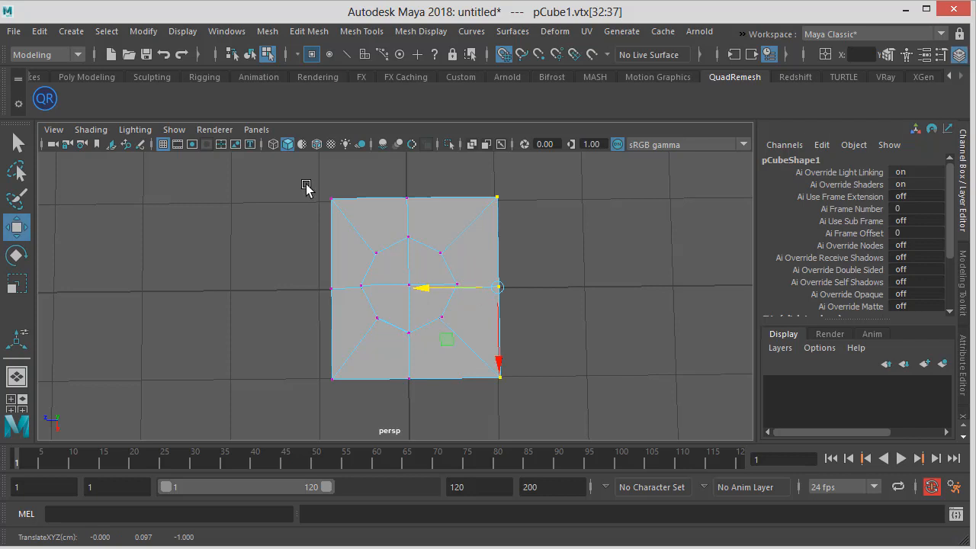
pyautogui.moveTo(336, 175); pyautogui.dragTo(303, 449)
pyautogui.moveTo(303, 290); pyautogui.dragTo(289, 295)
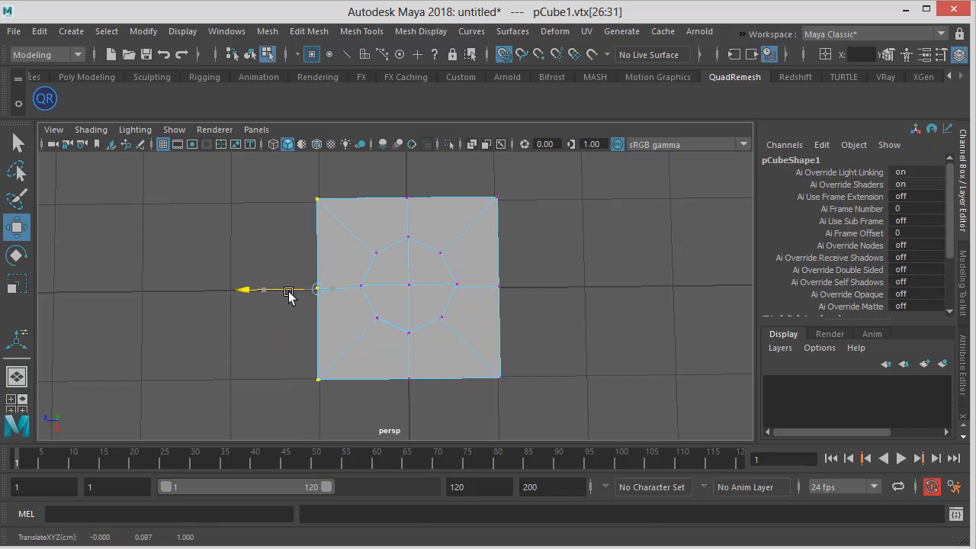
# Select the inner ring of stud vertices and scale it up slightly
pyautogui.press('space')
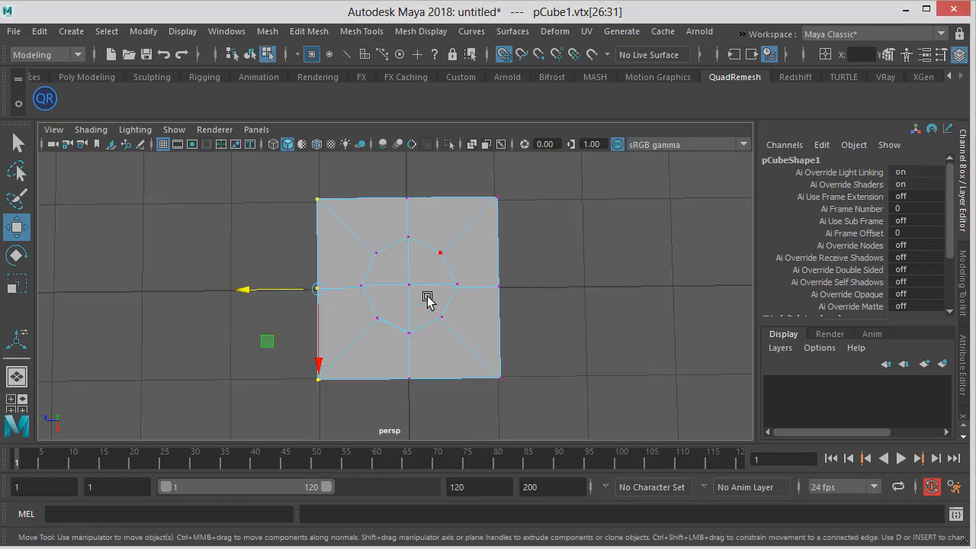
pyautogui.press('space')
pyautogui.moveTo(431, 301); pyautogui.dragTo(411, 333)
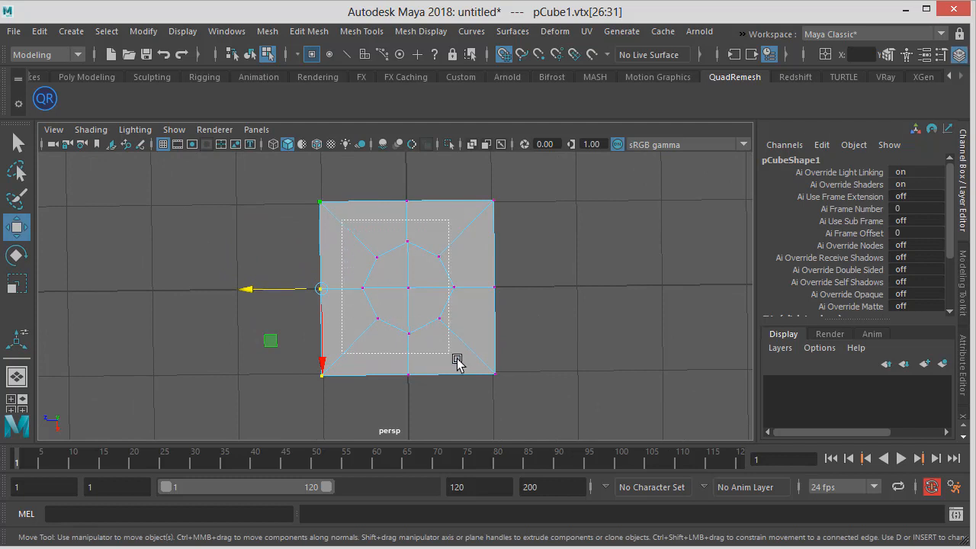
pyautogui.moveTo(457, 360); pyautogui.dragTo(458, 358)
pyautogui.press('e')
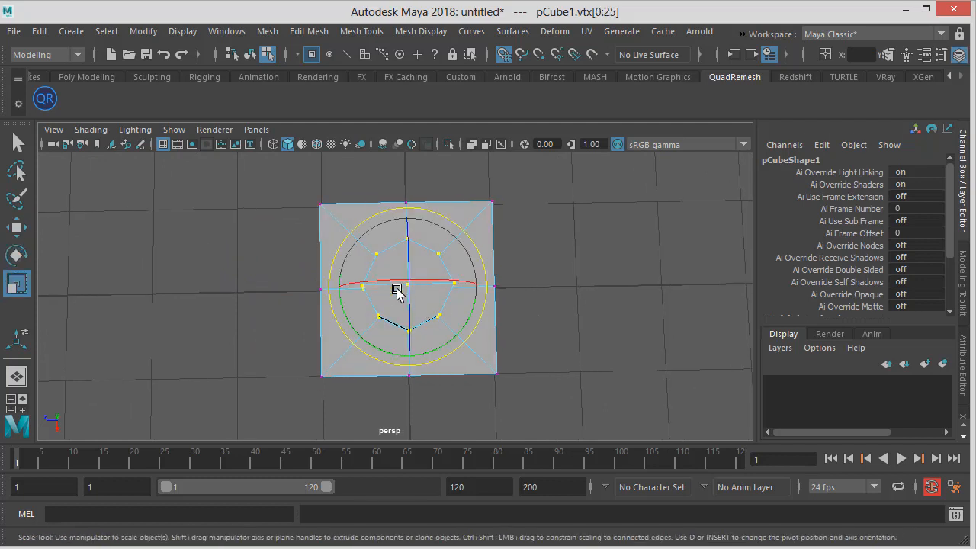
pyautogui.press('t')
pyautogui.press('r')
pyautogui.moveTo(410, 358); pyautogui.dragTo(410, 365, button='middle')
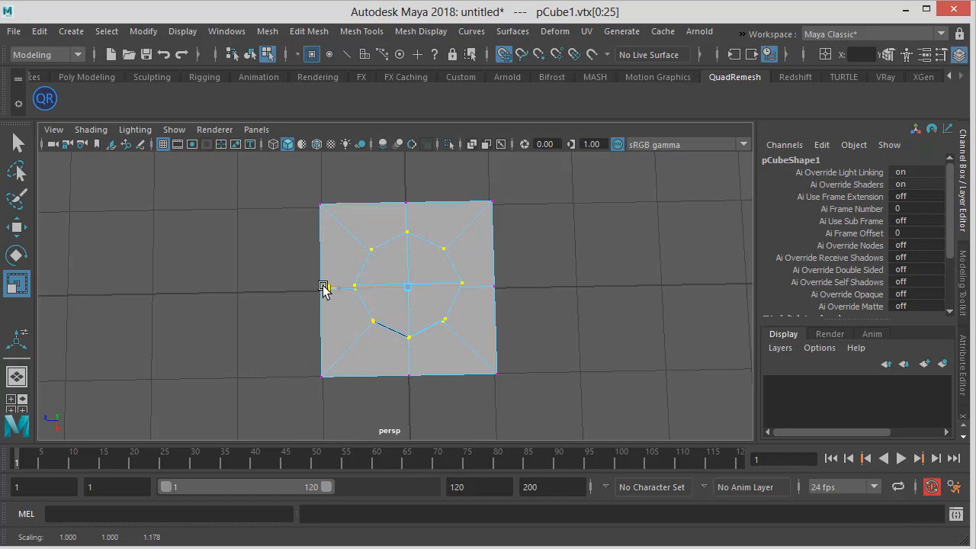
pyautogui.keyDown('alt'); pyautogui.moveTo(365, 300); pyautogui.dragTo(349, 315); pyautogui.keyUp('alt')
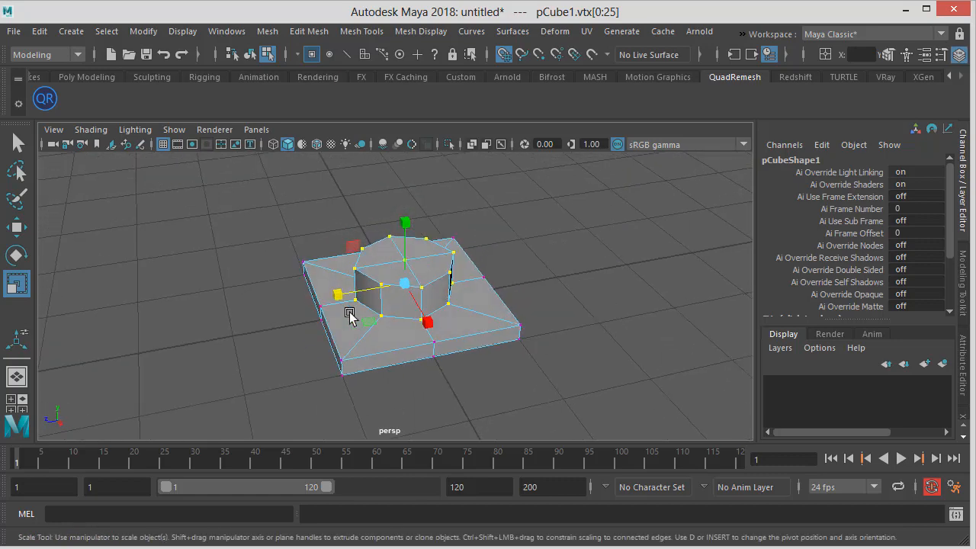
# From beneath the brick, select the underside's central vertex and convert the selection to its surrounding faces
pyautogui.keyDown('alt'); pyautogui.moveTo(388, 366); pyautogui.dragTo(370, 273); pyautogui.keyUp('alt')
pyautogui.keyDown('alt'); pyautogui.moveTo(393, 352); pyautogui.dragTo(370, 295); pyautogui.keyUp('alt')
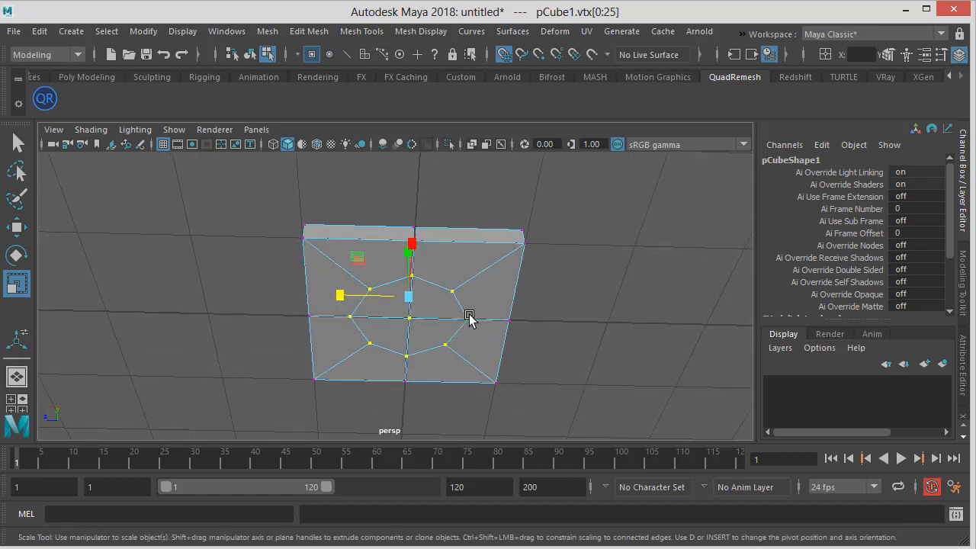
pyautogui.press('w')
pyautogui.click(560, 312)
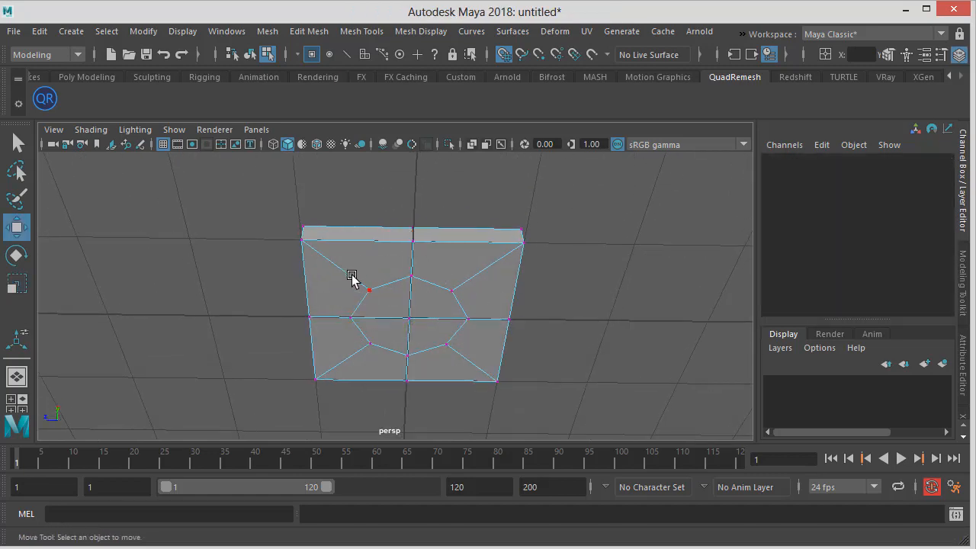
pyautogui.keyDown('alt'); pyautogui.moveTo(382, 284); pyautogui.dragTo(600, 318, button='right'); pyautogui.keyUp('alt')
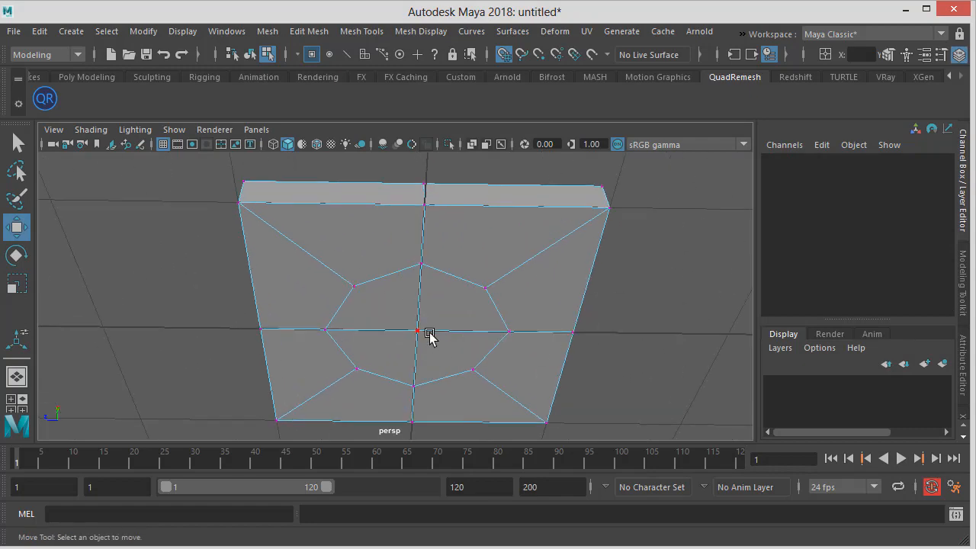
pyautogui.click(429, 333)
pyautogui.keyDown('alt'); pyautogui.moveTo(429, 333); pyautogui.dragTo(362, 327, button='right'); pyautogui.keyUp('alt')
pyautogui.keyDown('alt'); pyautogui.moveTo(363, 327); pyautogui.dragTo(346, 289, button='middle'); pyautogui.keyUp('alt')
pyautogui.keyDown('alt'); pyautogui.moveTo(346, 290); pyautogui.dragTo(406, 292); pyautogui.keyUp('alt')
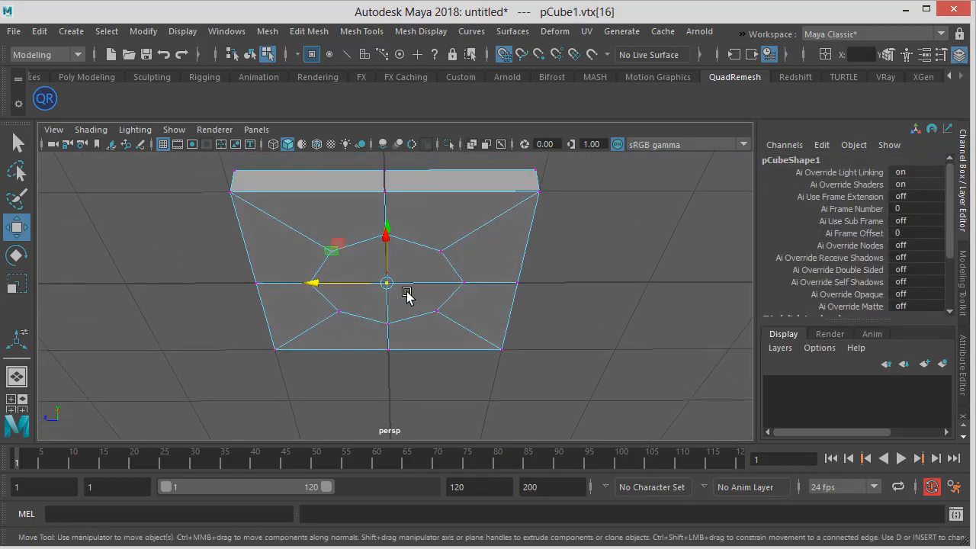
pyautogui.keyDown('alt'); pyautogui.moveTo(406, 292); pyautogui.dragTo(383, 299, button='right'); pyautogui.keyUp('alt')
pyautogui.keyDown('alt'); pyautogui.moveTo(383, 298); pyautogui.dragTo(390, 309); pyautogui.keyUp('alt')
pyautogui.keyDown('alt'); pyautogui.moveTo(390, 310); pyautogui.dragTo(599, 307, button='right'); pyautogui.keyUp('alt')
pyautogui.click(591, 308)
pyautogui.click(392, 288)
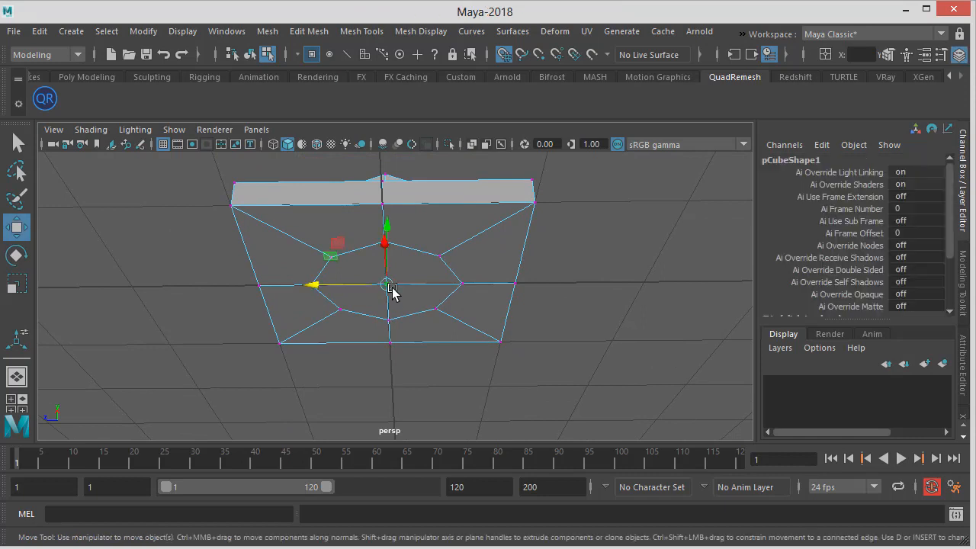
pyautogui.keyDown('alt'); pyautogui.moveTo(447, 287); pyautogui.dragTo(445, 276); pyautogui.keyUp('alt')
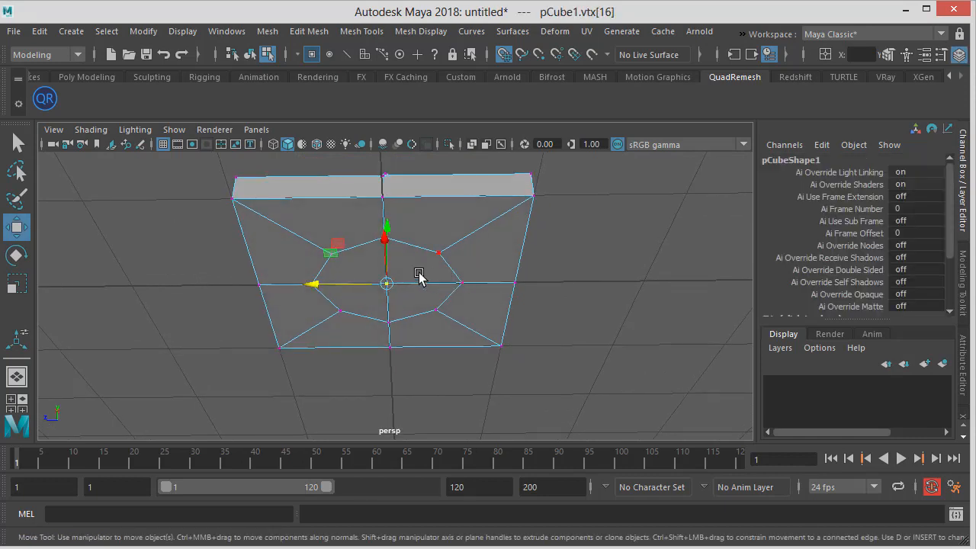
pyautogui.keyDown('ctrl'); pyautogui.rightClick(419, 273); pyautogui.keyUp('ctrl')
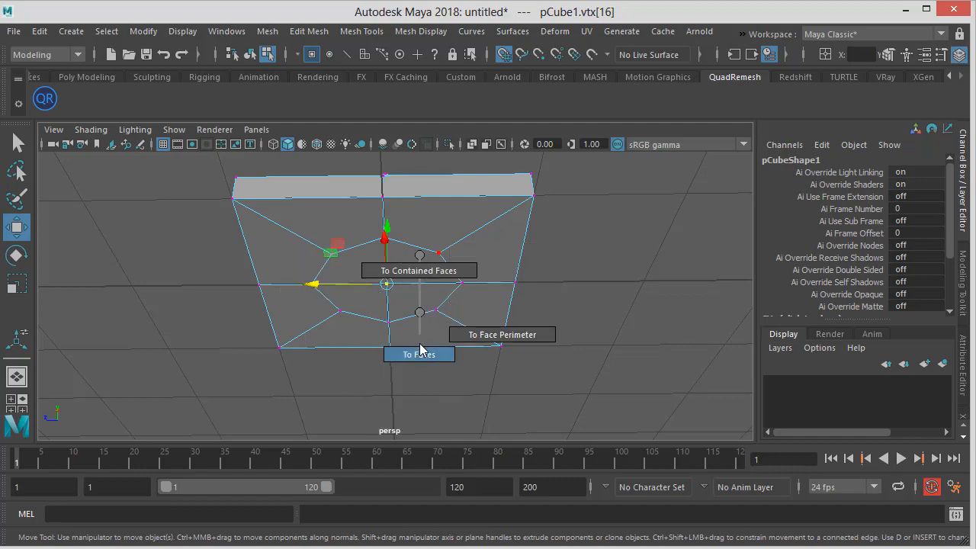
pyautogui.click(420, 350)
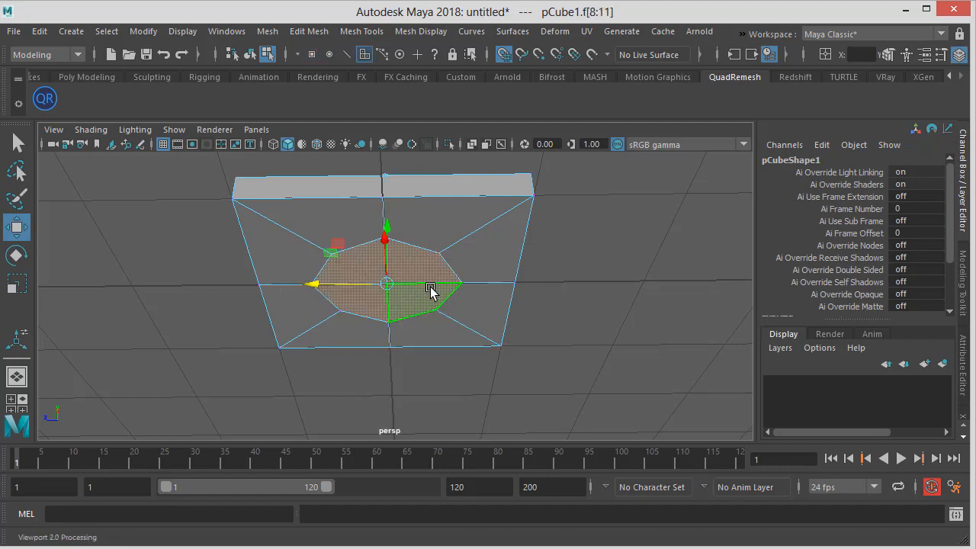
# Grow the face selection across the whole underside and delete those faces
pyautogui.moveTo(430, 291)
pyautogui.keyDown('alt'); pyautogui.mouseDown()
pyautogui.moveTo(447, 279)
pyautogui.moveTo(416, 290)
pyautogui.mouseUp(); pyautogui.keyUp('alt')
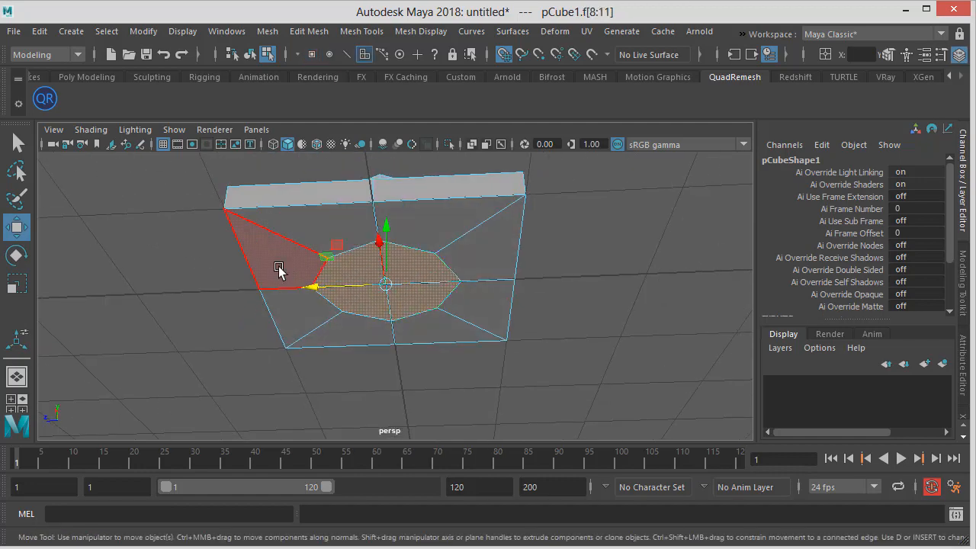
pyautogui.keyDown('shift'); pyautogui.moveTo(442, 281); pyautogui.dragTo(516, 254, button='right'); pyautogui.keyUp('shift')
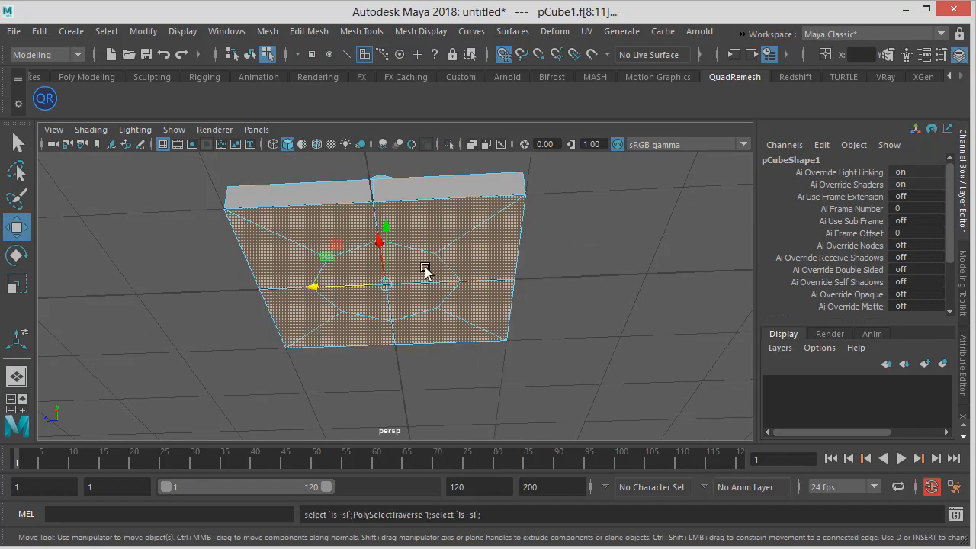
pyautogui.keyDown('alt'); pyautogui.moveTo(427, 270); pyautogui.dragTo(383, 295); pyautogui.keyUp('alt')
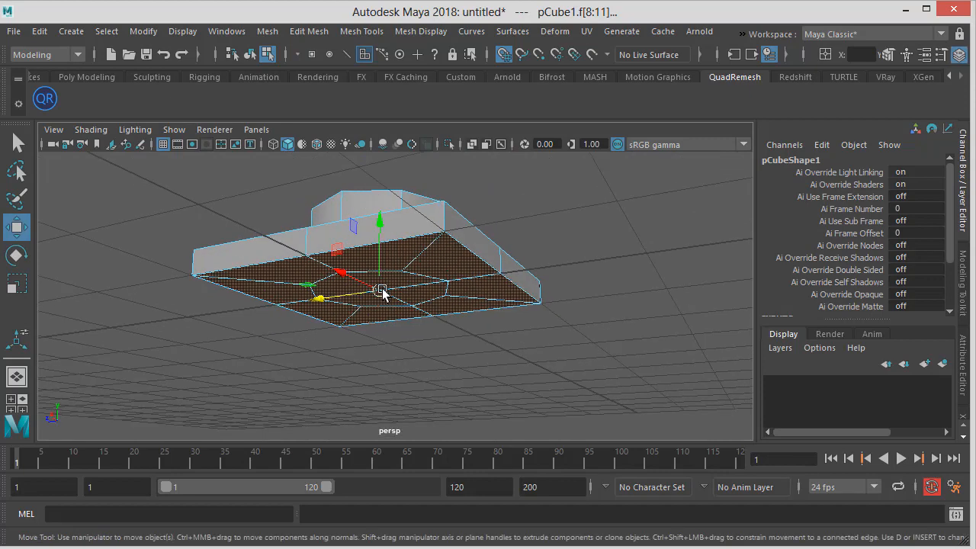
pyautogui.click(573, 234)
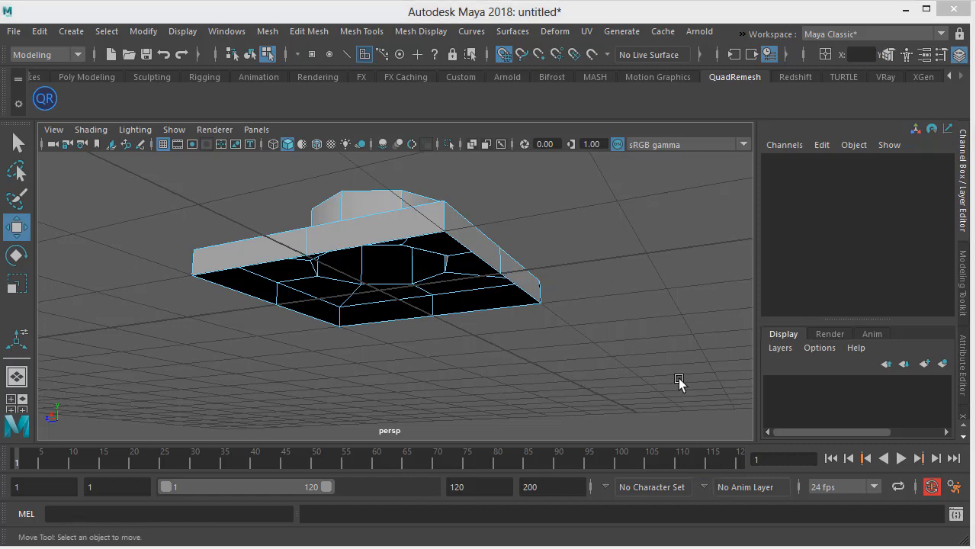
# Preview the brick with smoothing on and switch back to the unsmoothed display
pyautogui.keyDown('alt'); pyautogui.moveTo(593, 343); pyautogui.dragTo(544, 284); pyautogui.keyUp('alt')
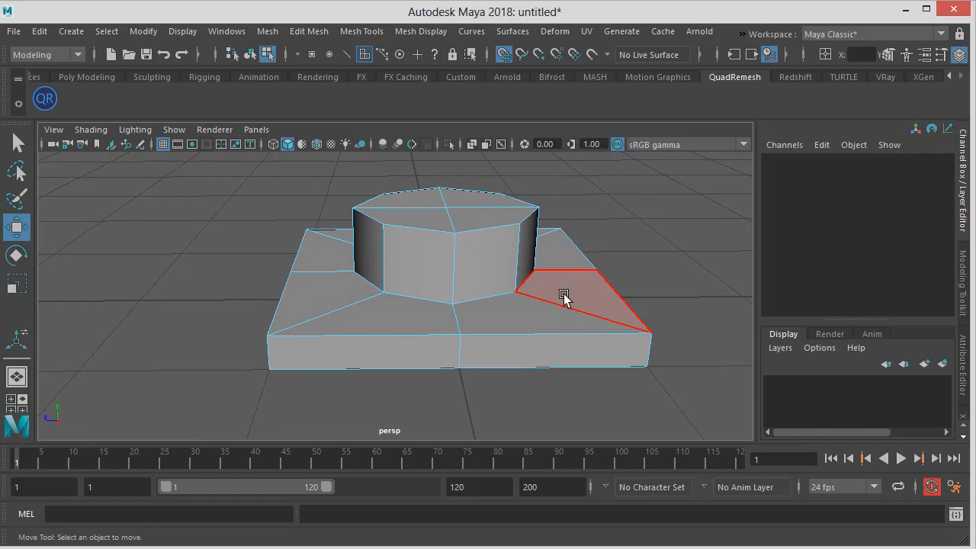
pyautogui.press('3')
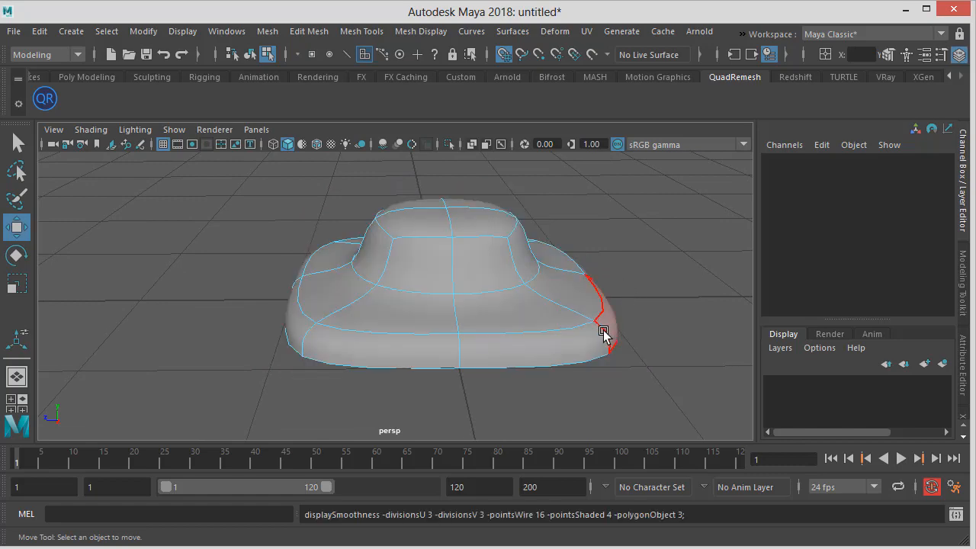
pyautogui.press('1')
# In the front view, raise the flange's top row of vertices and the stud's top row of vertices
pyautogui.keyDown('alt'); pyautogui.moveTo(571, 327); pyautogui.dragTo(529, 279); pyautogui.keyUp('alt')
pyautogui.moveTo(529, 278); pyautogui.dragTo(489, 235, button='right')
pyautogui.press('space')
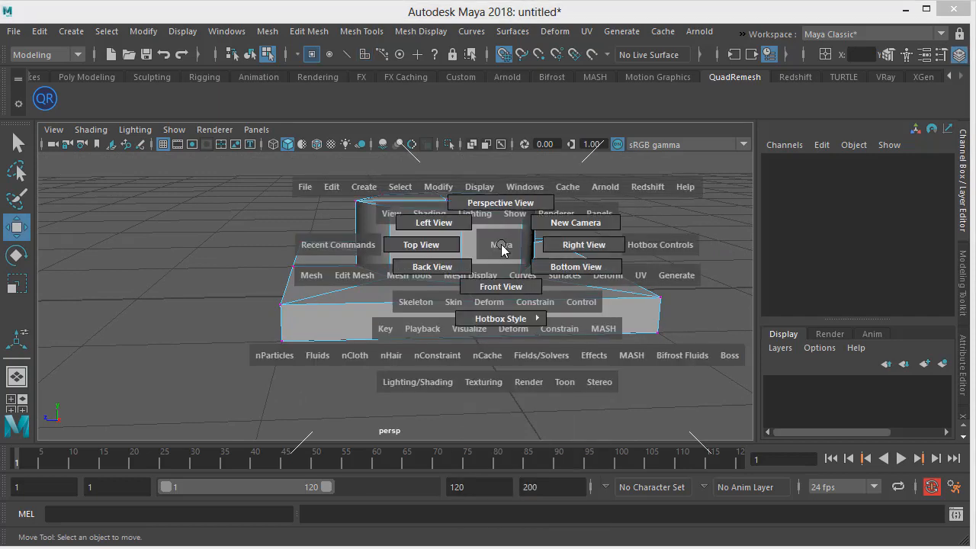
pyautogui.moveTo(502, 249); pyautogui.dragTo(487, 292)
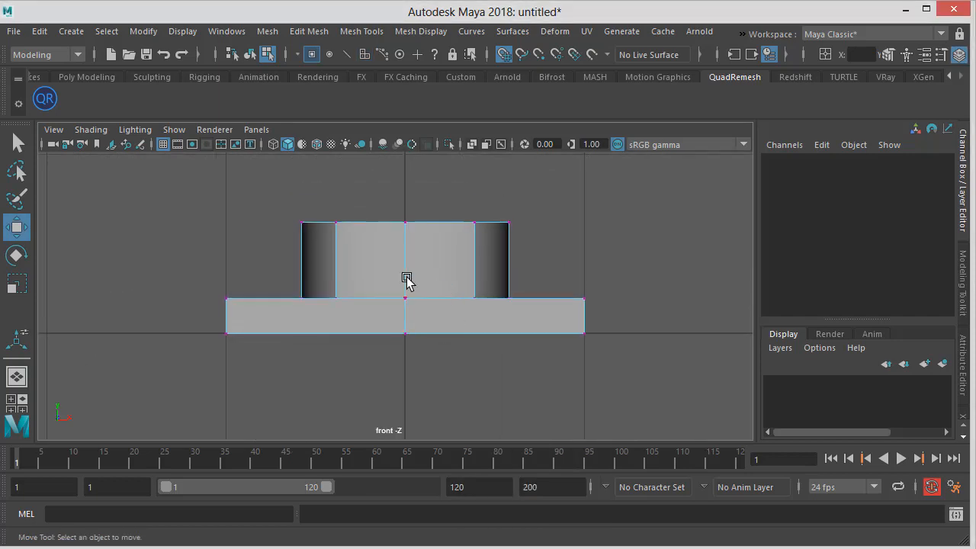
pyautogui.moveTo(215, 276); pyautogui.dragTo(662, 332)
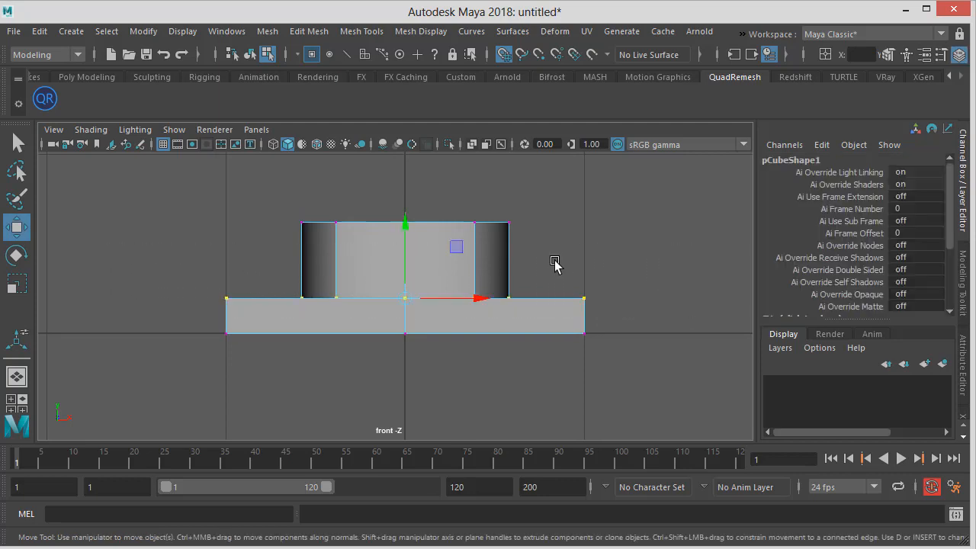
pyautogui.moveTo(403, 235); pyautogui.dragTo(401, 232)
pyautogui.hotkey('ctrl', 'z')
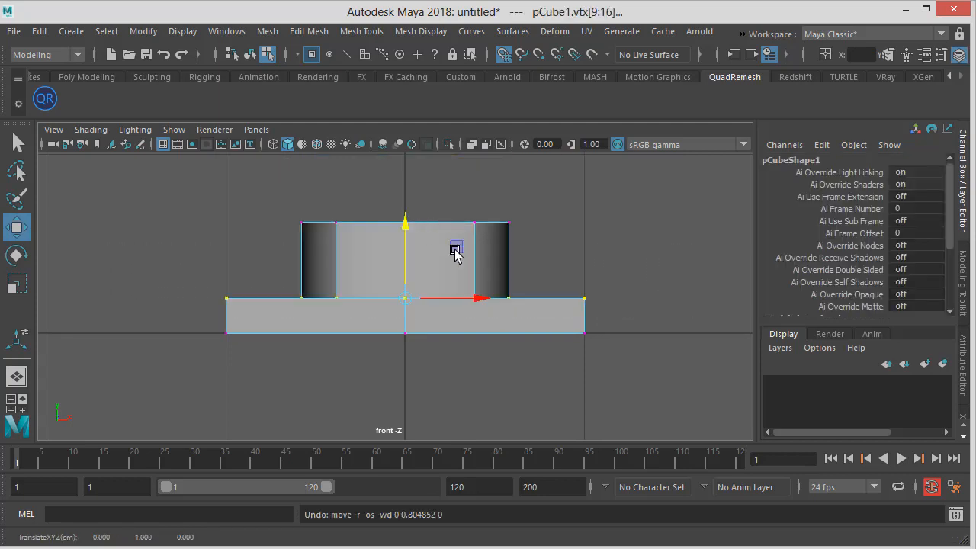
pyautogui.scroll(-5, 479, 224)
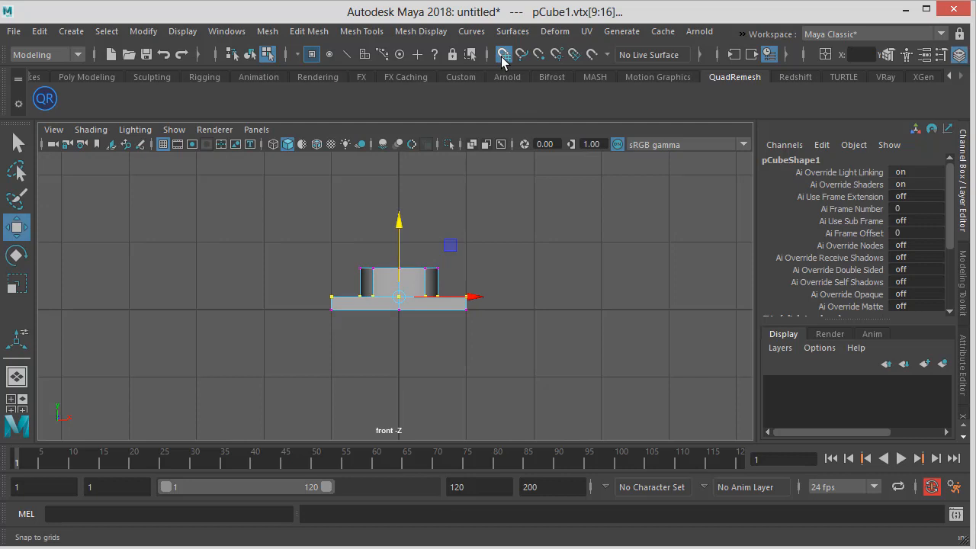
pyautogui.scroll(1, 394, 232)
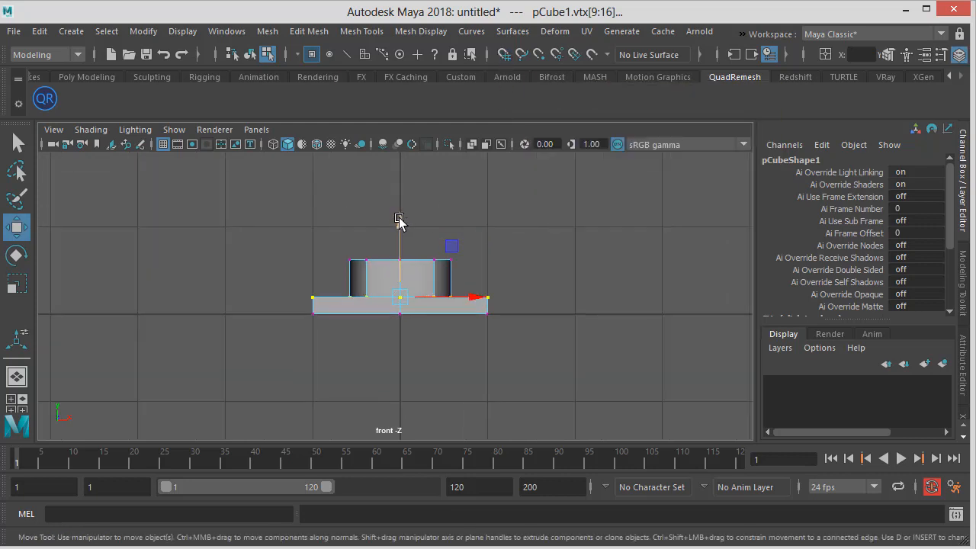
pyautogui.moveTo(398, 221); pyautogui.dragTo(399, 211)
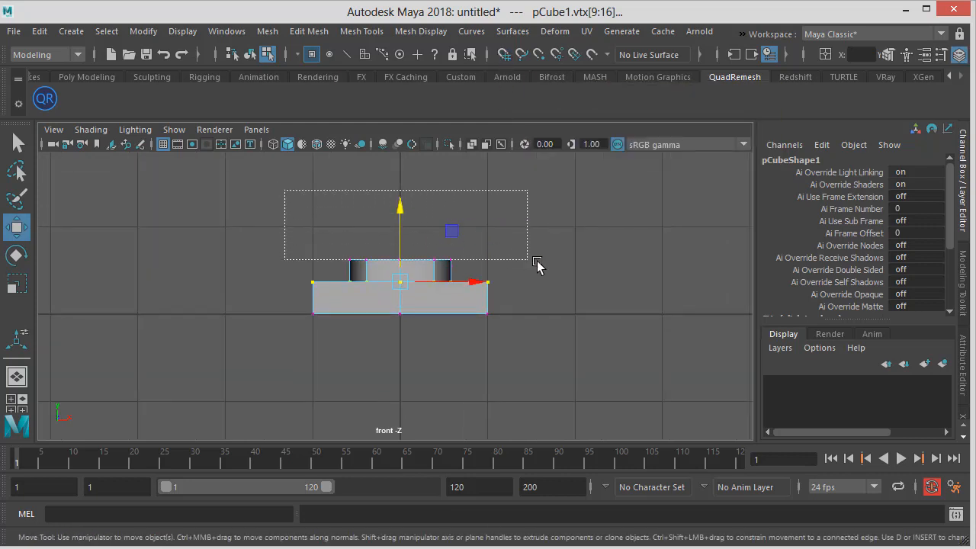
pyautogui.moveTo(537, 264); pyautogui.dragTo(564, 268)
pyautogui.moveTo(401, 208)
pyautogui.mouseDown()
pyautogui.moveTo(402, 182)
pyautogui.moveTo(403, 191)
pyautogui.mouseUp()
# Return to the perspective view and switch to object selection mode
pyautogui.press('space')
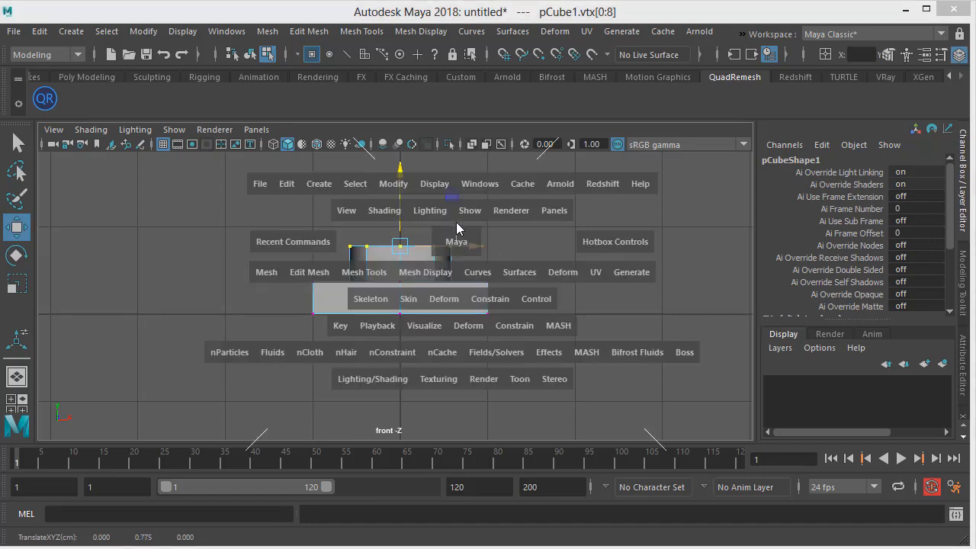
pyautogui.moveTo(457, 228); pyautogui.dragTo(515, 264)
pyautogui.keyDown('alt'); pyautogui.moveTo(515, 265); pyautogui.dragTo(405, 271, button='right'); pyautogui.keyUp('alt')
pyautogui.keyDown('alt'); pyautogui.moveTo(405, 272); pyautogui.dragTo(347, 255); pyautogui.keyUp('alt')
pyautogui.keyDown('alt'); pyautogui.moveTo(488, 258); pyautogui.dragTo(518, 256, button='right'); pyautogui.keyUp('alt')
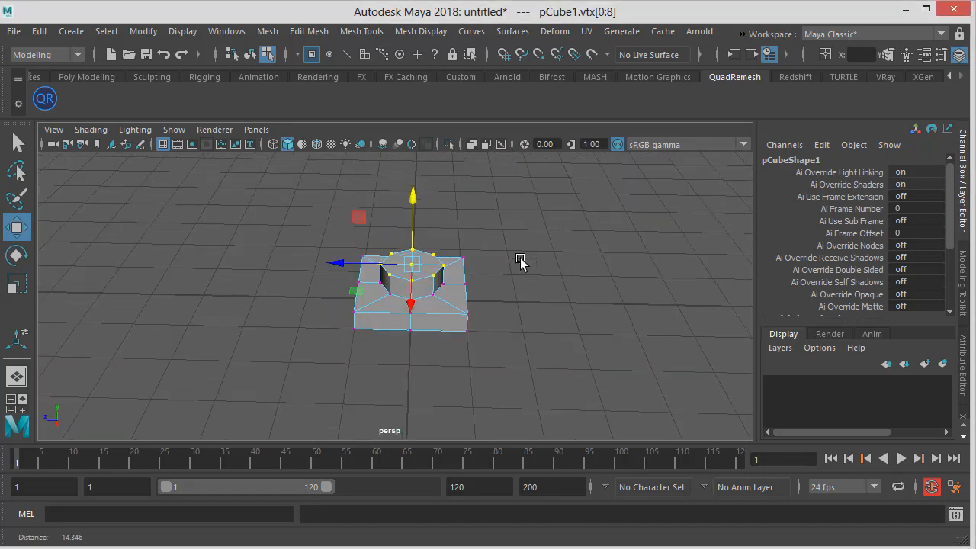
pyautogui.keyDown('alt'); pyautogui.moveTo(519, 261); pyautogui.dragTo(541, 273); pyautogui.keyUp('alt')
pyautogui.click(250, 54)
pyautogui.click(542, 273)
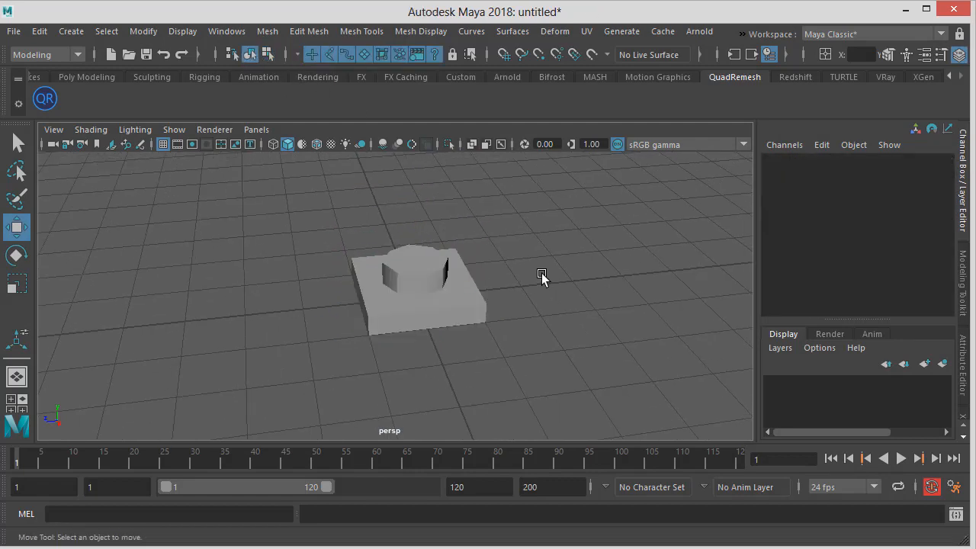
# Select the brick and duplicate it after checking the frog reference image
pyautogui.click(433, 273)
pyautogui.keyDown('alt'); pyautogui.moveTo(483, 278); pyautogui.dragTo(577, 292); pyautogui.keyUp('alt')
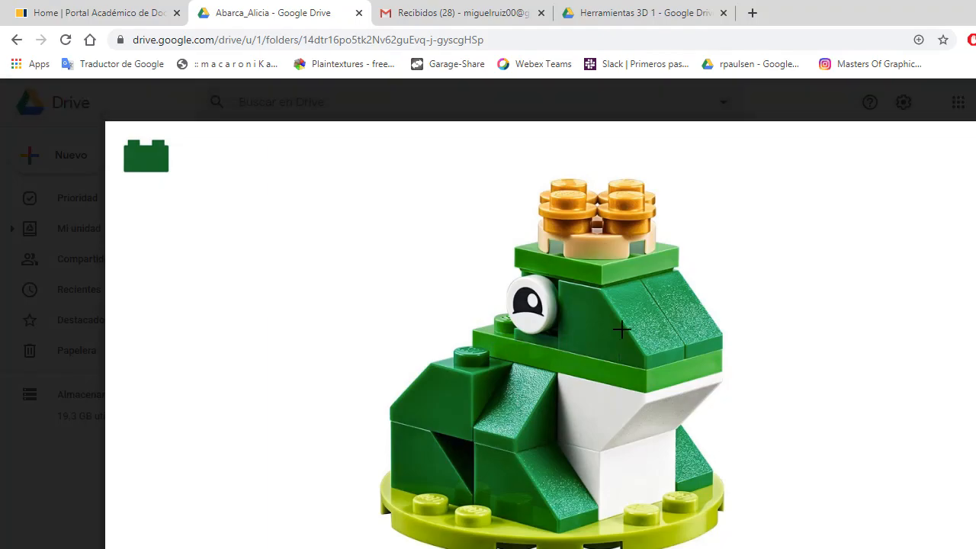
pyautogui.hotkey('alt', 'Tab')
pyautogui.keyDown('alt'); pyautogui.moveTo(549, 297); pyautogui.dragTo(409, 261); pyautogui.keyUp('alt')
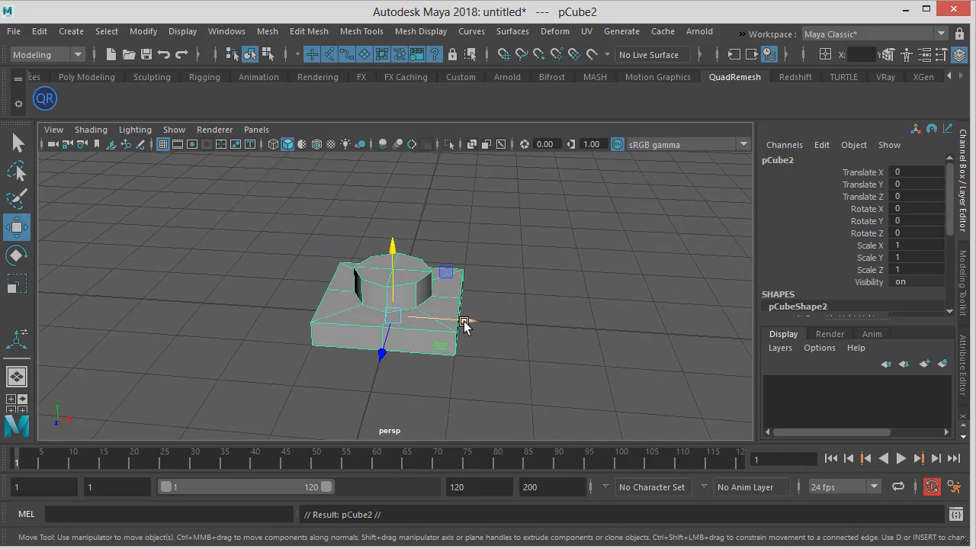
pyautogui.keyDown('shift'); pyautogui.moveTo(463, 321); pyautogui.dragTo(602, 325); pyautogui.keyUp('shift')
pyautogui.scroll(-2, 542, 324)
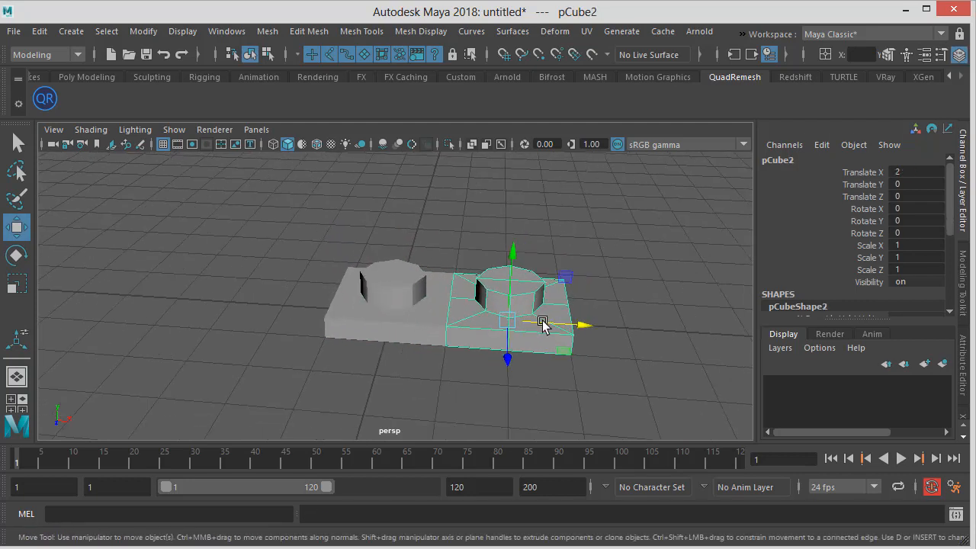
pyautogui.moveTo(647, 329); pyautogui.dragTo(701, 333, button='middle')
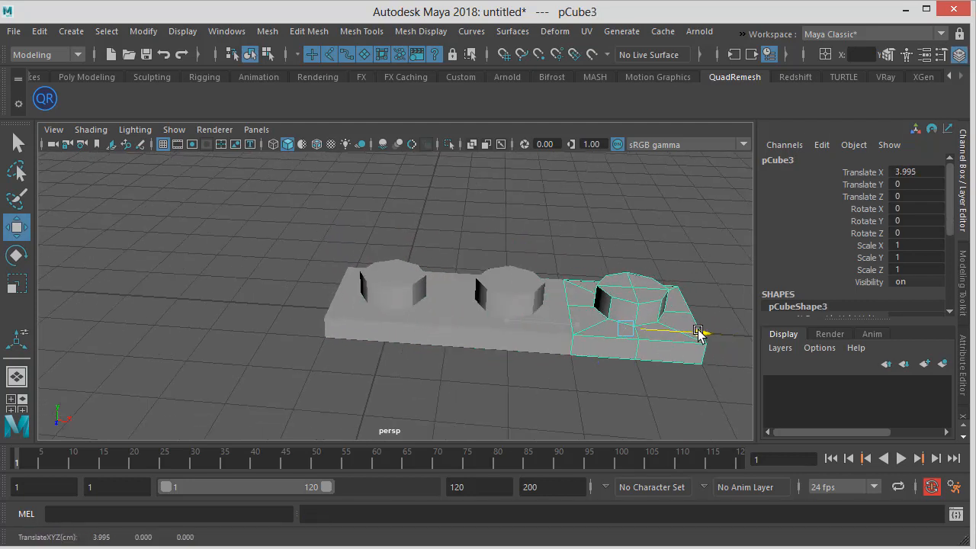
pyautogui.keyDown('alt'); pyautogui.moveTo(645, 305); pyautogui.dragTo(701, 366); pyautogui.keyUp('alt')
pyautogui.press('Delete')
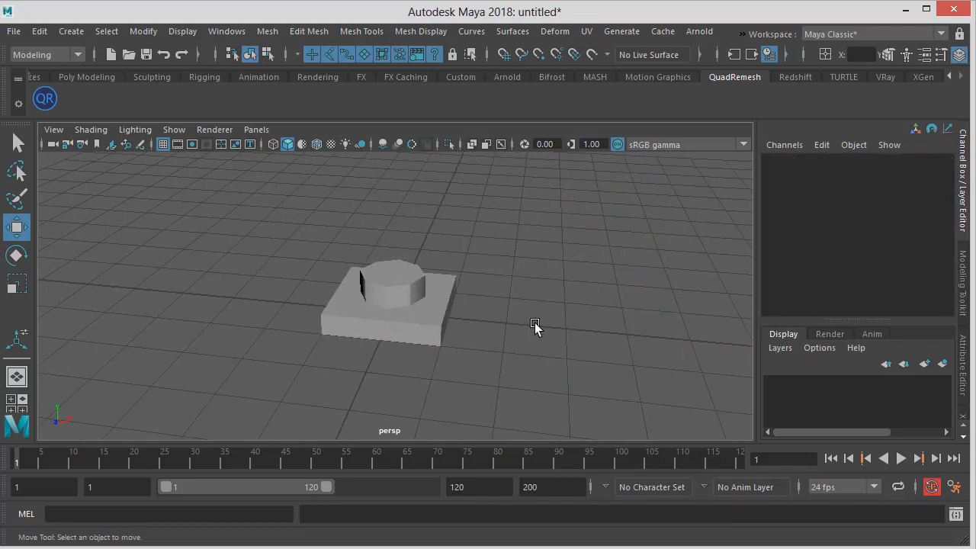
pyautogui.click(408, 320)
pyautogui.keyDown('alt'); pyautogui.moveTo(509, 264); pyautogui.dragTo(453, 284); pyautogui.keyUp('alt')
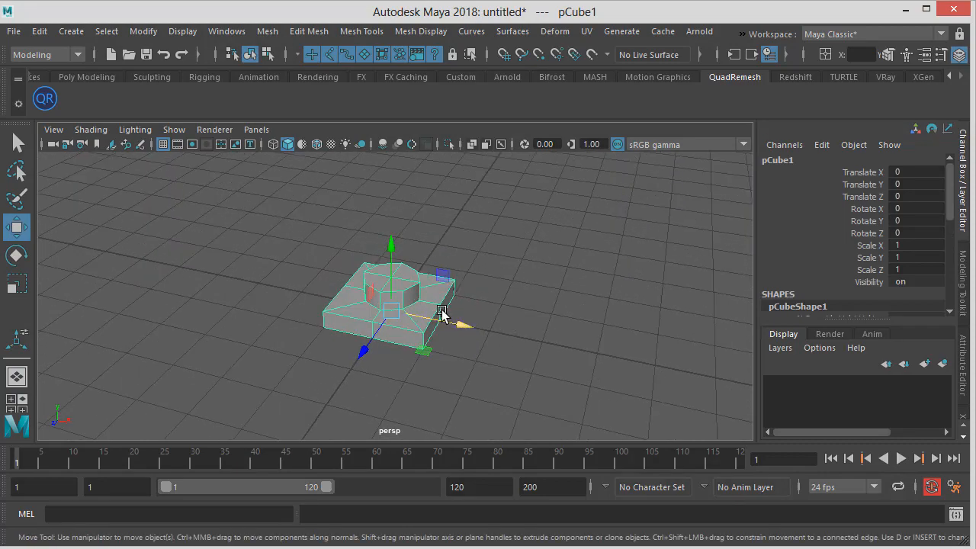
pyautogui.keyDown('alt'); pyautogui.moveTo(442, 321); pyautogui.dragTo(134, 281); pyautogui.keyUp('alt')
pyautogui.keyDown('alt'); pyautogui.moveTo(422, 275); pyautogui.dragTo(409, 273); pyautogui.keyUp('alt')
pyautogui.keyDown('alt'); pyautogui.moveTo(408, 274); pyautogui.dragTo(493, 290, button='right'); pyautogui.keyUp('alt')
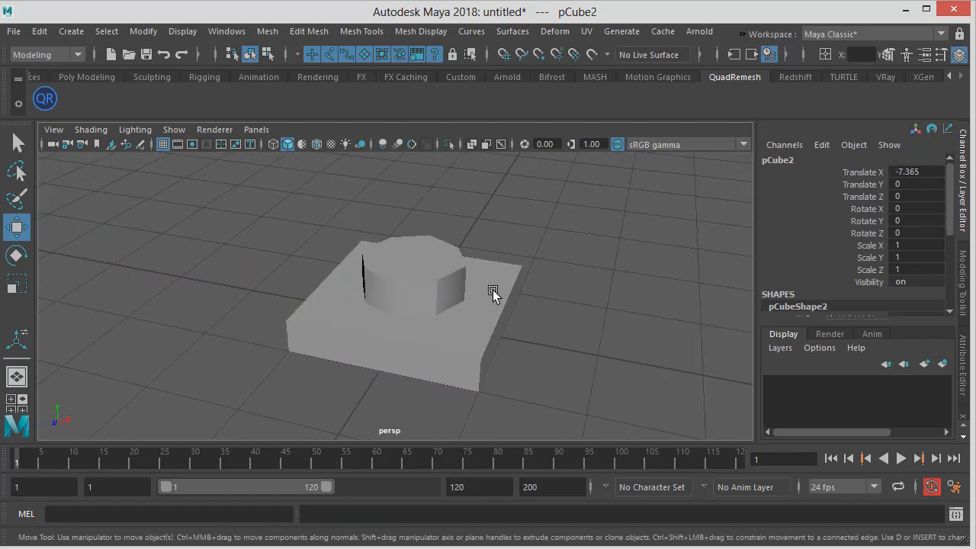
pyautogui.hotkey('ctrl', 'z')
pyautogui.hotkey('ctrl', 'z')
pyautogui.keyDown('alt'); pyautogui.moveTo(510, 309); pyautogui.dragTo(439, 323); pyautogui.keyUp('alt')
pyautogui.keyDown('alt'); pyautogui.moveTo(477, 301); pyautogui.dragTo(458, 333); pyautogui.keyUp('alt')
pyautogui.keyDown('alt'); pyautogui.moveTo(457, 333); pyautogui.dragTo(412, 329, button='right'); pyautogui.keyUp('alt')
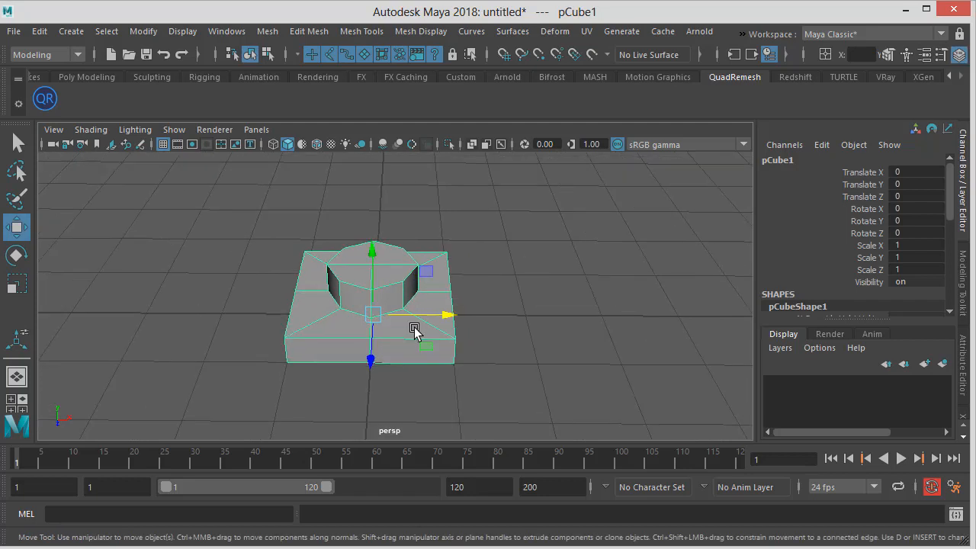
# Examine the brick in the front view, then orbit the perspective view to see its hollow underside
pyautogui.press('space')
pyautogui.moveTo(458, 321); pyautogui.dragTo(459, 345)
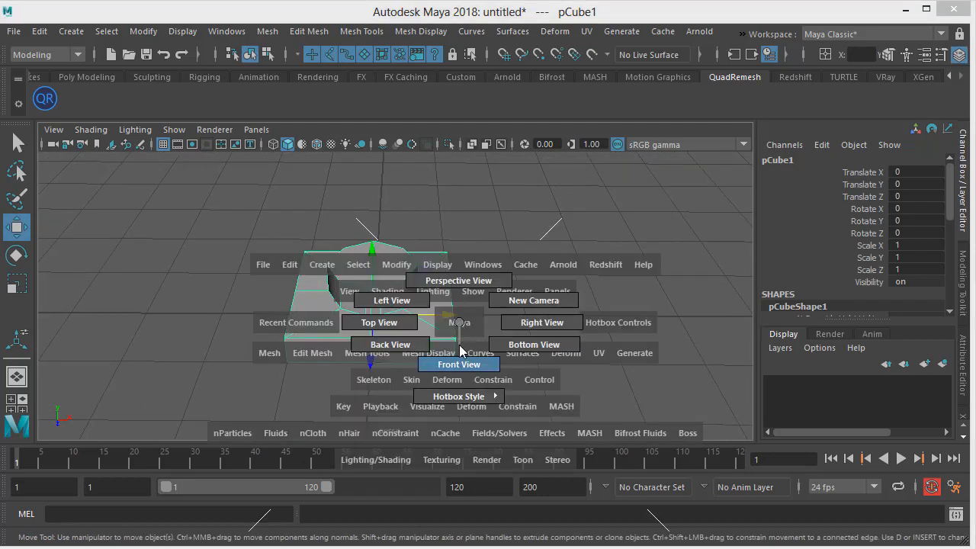
pyautogui.keyDown('alt'); pyautogui.moveTo(433, 266); pyautogui.dragTo(433, 281, button='middle'); pyautogui.keyUp('alt')
pyautogui.keyDown('alt'); pyautogui.moveTo(433, 282); pyautogui.dragTo(492, 290, button='right'); pyautogui.keyUp('alt')
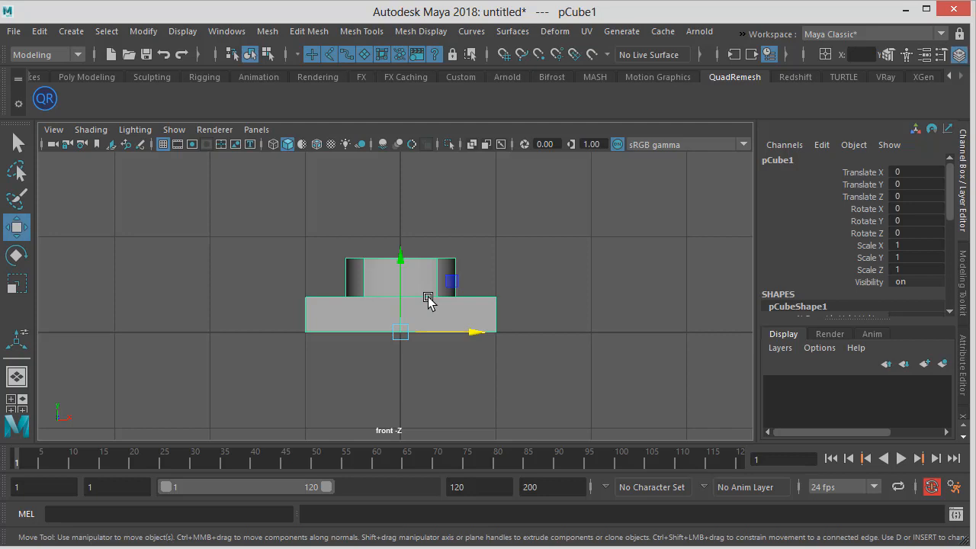
pyautogui.press('space')
pyautogui.moveTo(427, 297)
pyautogui.mouseDown()
pyautogui.moveTo(433, 267)
pyautogui.moveTo(427, 296)
pyautogui.moveTo(412, 297)
pyautogui.mouseUp()
pyautogui.keyDown('alt'); pyautogui.moveTo(411, 297); pyautogui.dragTo(306, 283, button='right'); pyautogui.keyUp('alt')
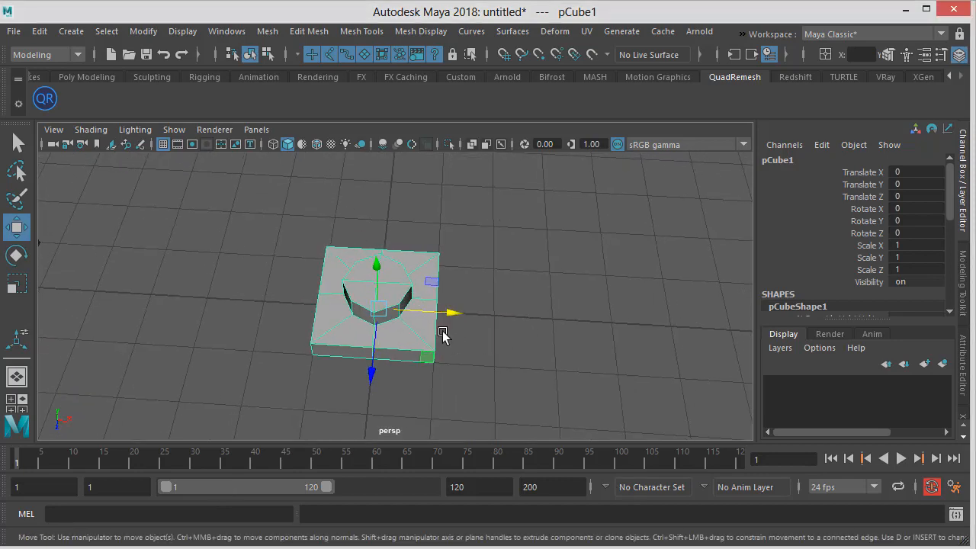
pyautogui.keyDown('alt'); pyautogui.moveTo(442, 335); pyautogui.dragTo(478, 348); pyautogui.keyUp('alt')
pyautogui.press('space')
pyautogui.hotkey('ctrl', 'z')
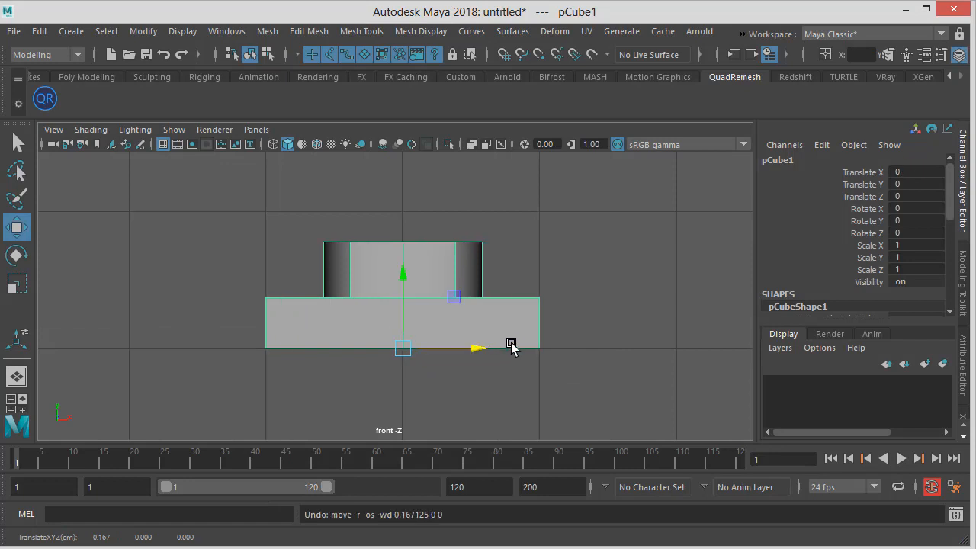
pyautogui.keyDown('alt'); pyautogui.moveTo(512, 346); pyautogui.dragTo(488, 342, button='right'); pyautogui.keyUp('alt')
pyautogui.keyDown('alt'); pyautogui.moveTo(488, 342); pyautogui.dragTo(479, 344, button='middle'); pyautogui.keyUp('alt')
pyautogui.keyDown('alt'); pyautogui.moveTo(383, 339); pyautogui.dragTo(450, 351, button='right'); pyautogui.keyUp('alt')
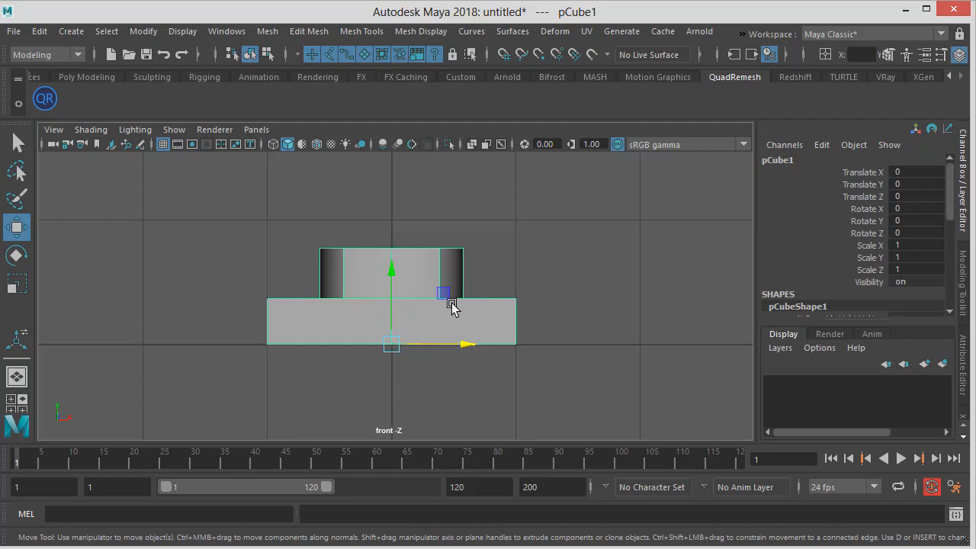
pyautogui.press('space')
pyautogui.moveTo(427, 315); pyautogui.dragTo(437, 353)
pyautogui.keyDown('alt'); pyautogui.moveTo(437, 353); pyautogui.dragTo(559, 340, button='right'); pyautogui.keyUp('alt')
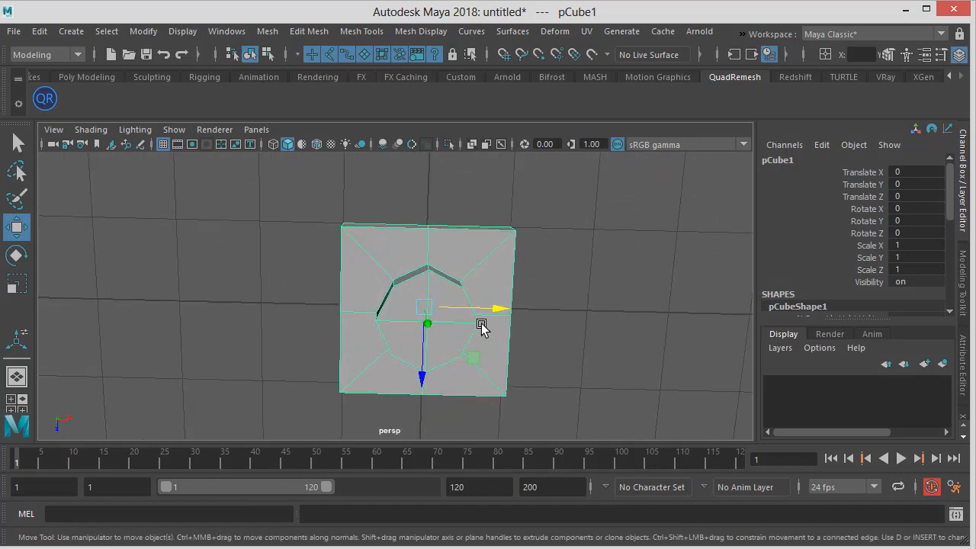
# Move the brick's pivot to its bottom corner vertex using point snapping
pyautogui.press('d')
pyautogui.moveTo(495, 308); pyautogui.dragTo(633, 246)
pyautogui.hotkey('ctrl', 'z')
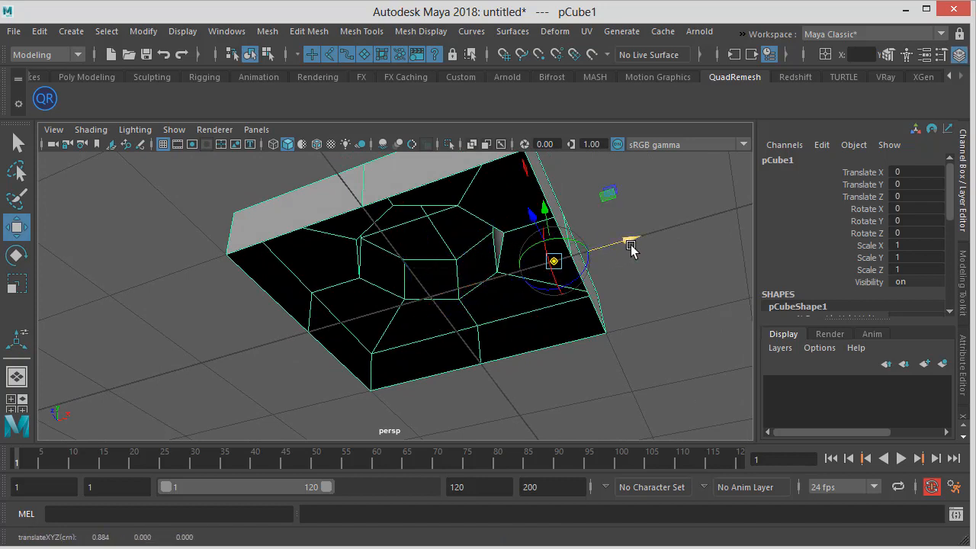
pyautogui.press('d')
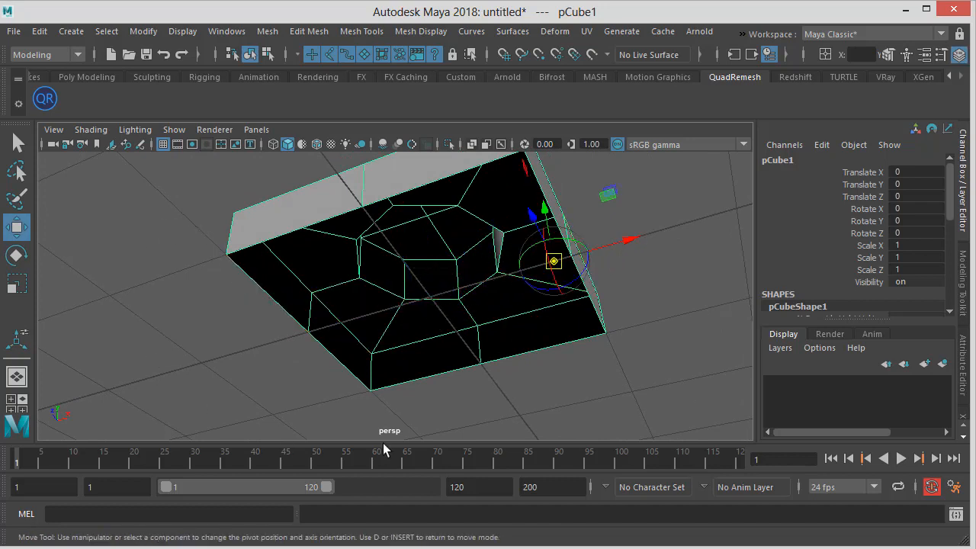
pyautogui.press('d')
pyautogui.press('d')
pyautogui.press('v')
pyautogui.moveTo(608, 249); pyautogui.dragTo(447, 322)
pyautogui.press('d')
pyautogui.keyDown('alt'); pyautogui.moveTo(579, 283); pyautogui.dragTo(545, 322); pyautogui.keyUp('alt')
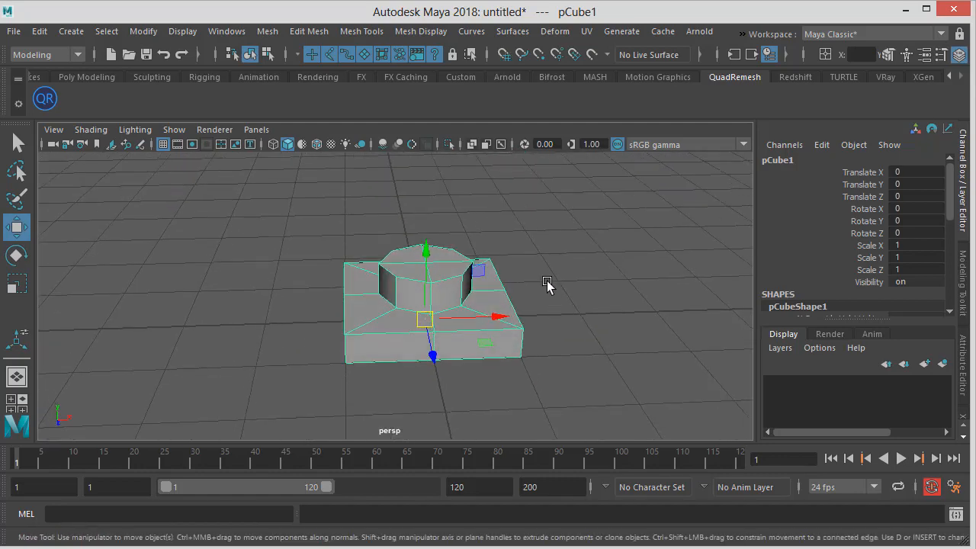
# In the front view, move the brick 1 unit along X and turn on grid snapping
pyautogui.press('space')
pyautogui.moveTo(547, 282); pyautogui.dragTo(540, 313)
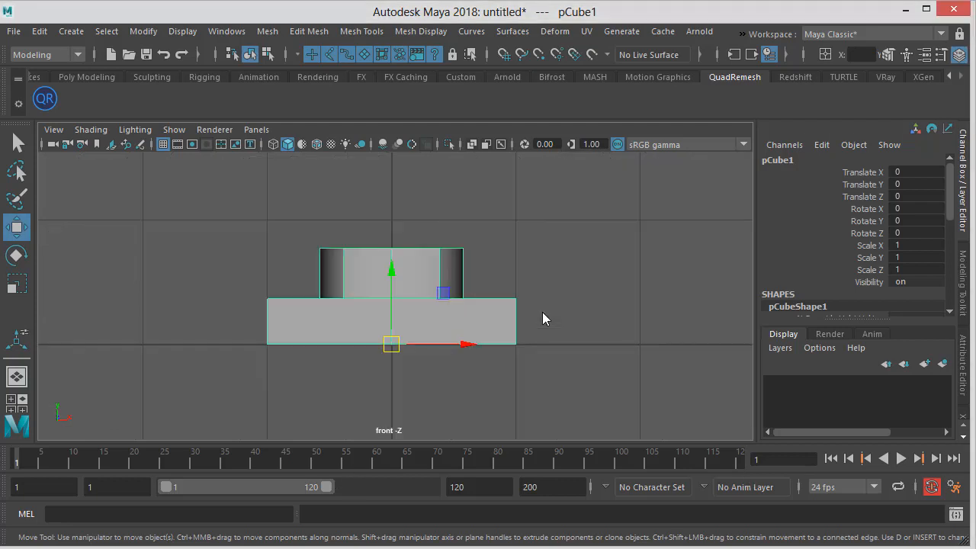
pyautogui.moveTo(461, 344); pyautogui.dragTo(505, 338)
pyautogui.click(514, 56)
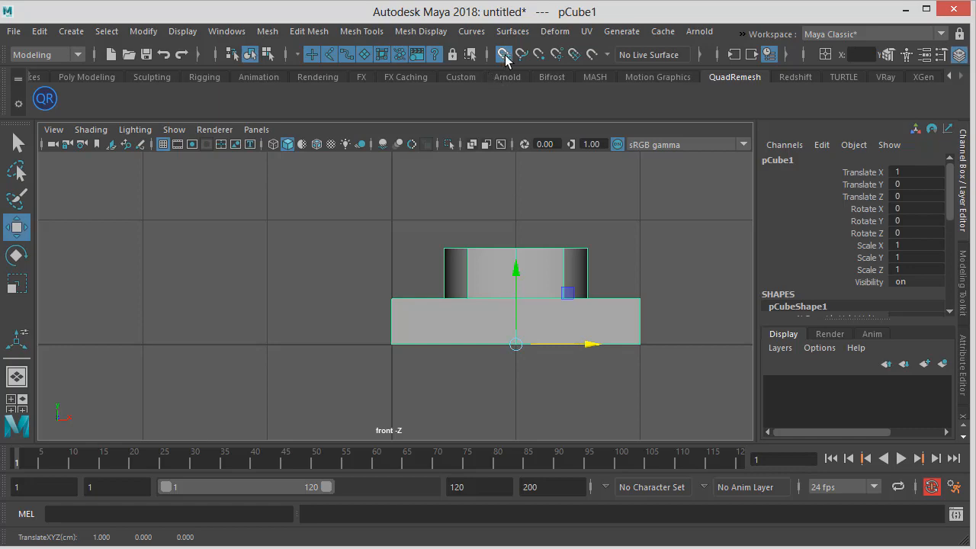
# Duplicate the brick in the perspective view and move the copy 2 units along Z
pyautogui.scroll(-2, 517, 251)
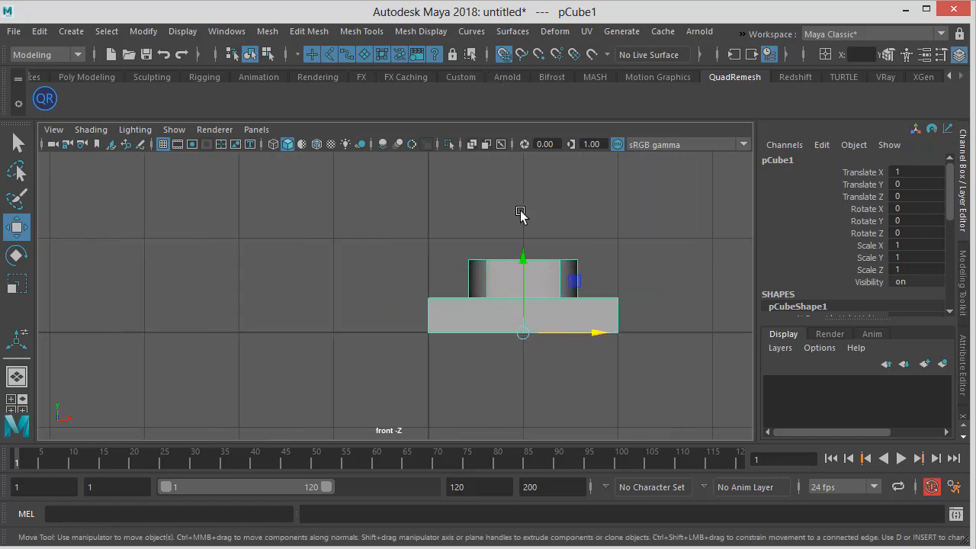
pyautogui.press('space')
pyautogui.moveTo(522, 213)
pyautogui.mouseDown()
pyautogui.moveTo(521, 185)
pyautogui.moveTo(527, 201)
pyautogui.mouseUp()
pyautogui.scroll(-4, 516, 229)
pyautogui.keyDown('alt'); pyautogui.moveTo(502, 239); pyautogui.dragTo(447, 258); pyautogui.keyUp('alt')
pyautogui.hotkey('ctrl', 'd')
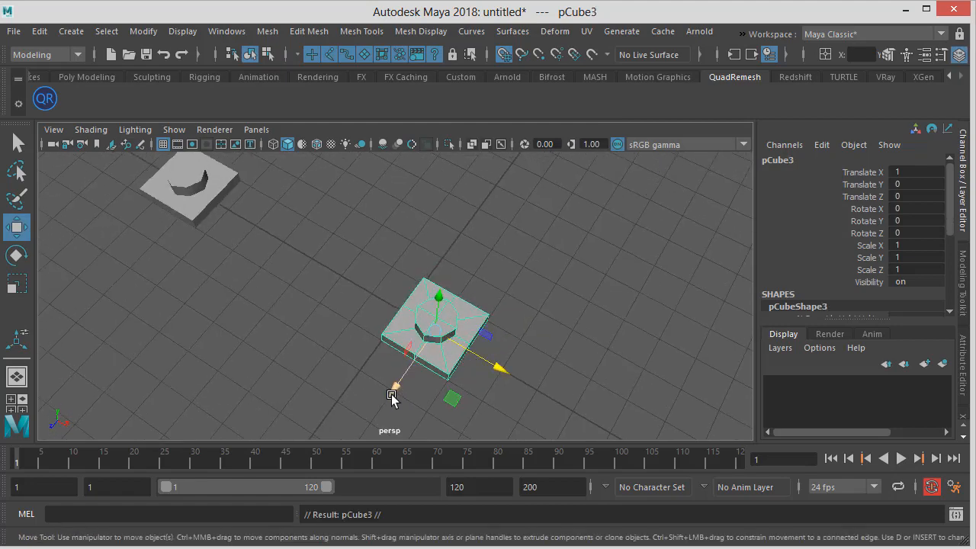
pyautogui.moveTo(394, 394); pyautogui.dragTo(406, 386)
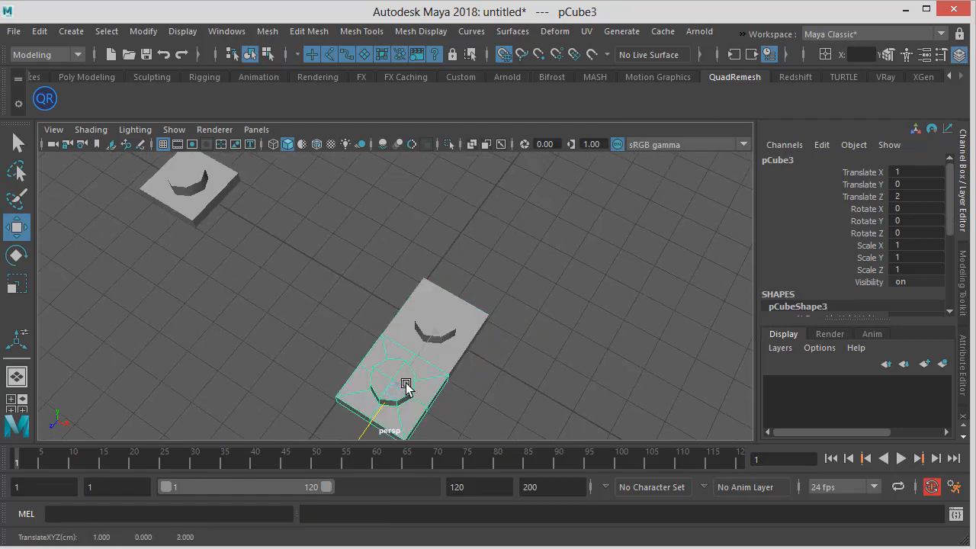
# Duplicate the original brick again and move the new copy to Z -2
pyautogui.click(446, 326)
pyautogui.hotkey('ctrl', 'd')
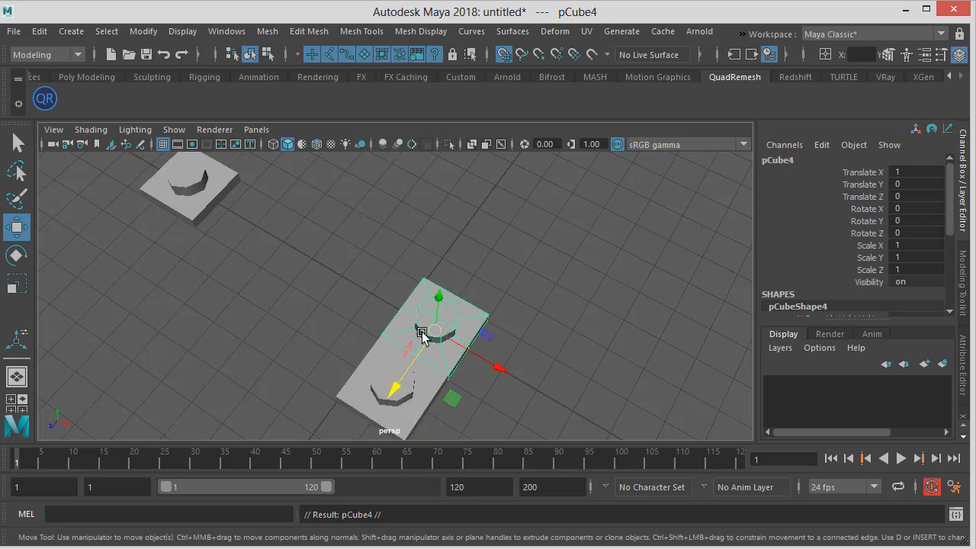
pyautogui.moveTo(397, 391); pyautogui.dragTo(495, 279)
pyautogui.moveTo(505, 359)
pyautogui.keyDown('alt'); pyautogui.mouseDown()
pyautogui.moveTo(430, 221)
pyautogui.moveTo(512, 339)
pyautogui.moveTo(525, 339)
pyautogui.moveTo(499, 341)
pyautogui.mouseUp(); pyautogui.keyUp('alt')
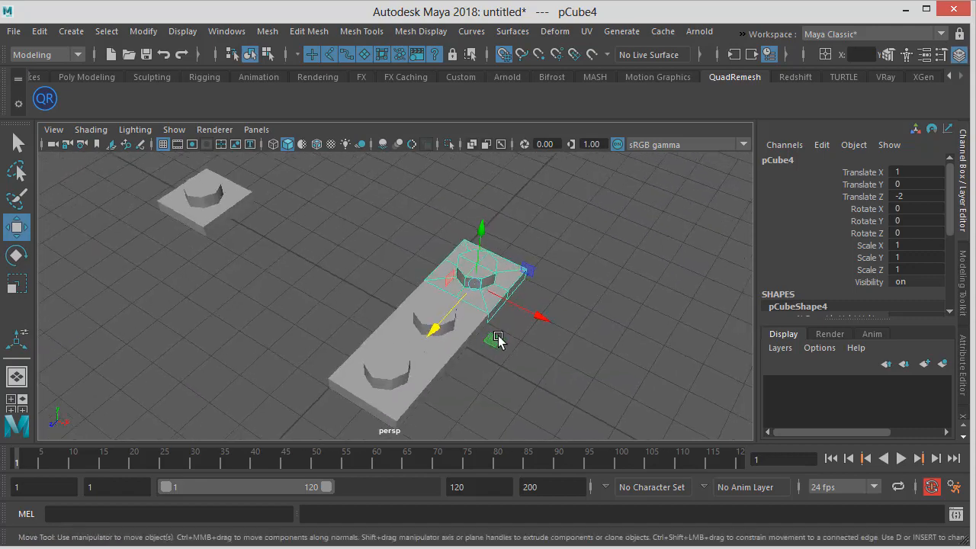
pyautogui.keyDown('alt'); pyautogui.moveTo(499, 341); pyautogui.dragTo(531, 345, button='right'); pyautogui.keyUp('alt')
pyautogui.keyDown('alt'); pyautogui.moveTo(540, 348); pyautogui.dragTo(450, 229); pyautogui.keyUp('alt')
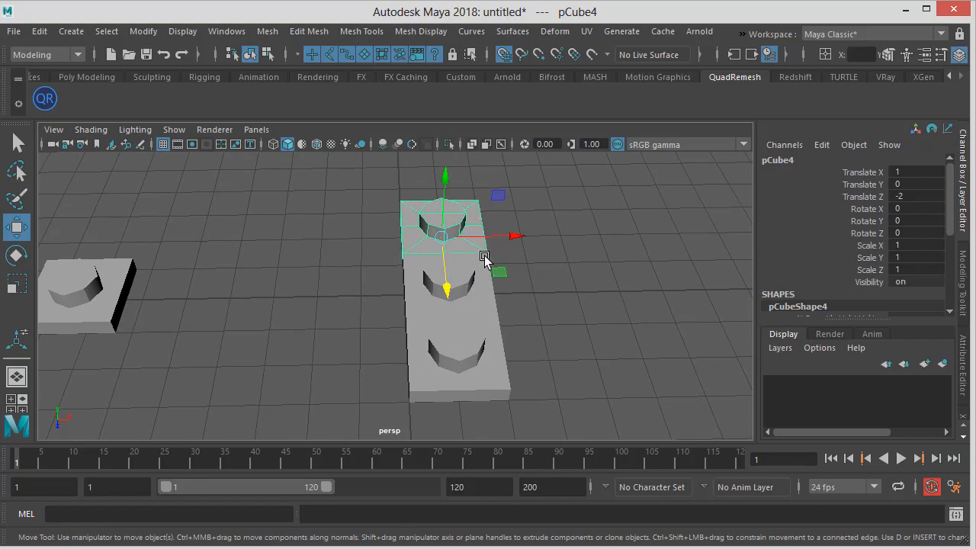
# Switch to the browser to check the frog reference image and return
pyautogui.hotkey('alt', 'Tab')
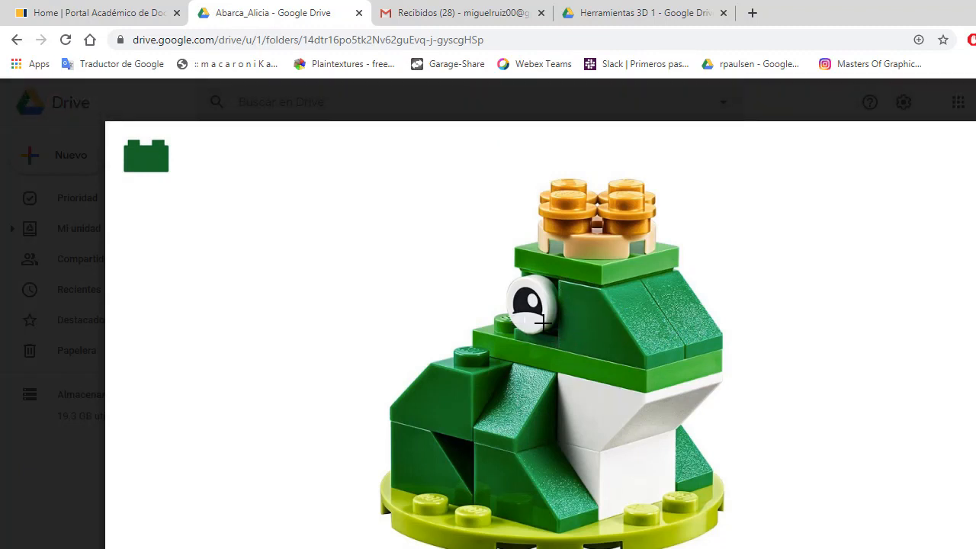
pyautogui.hotkey('alt', 'Tab')
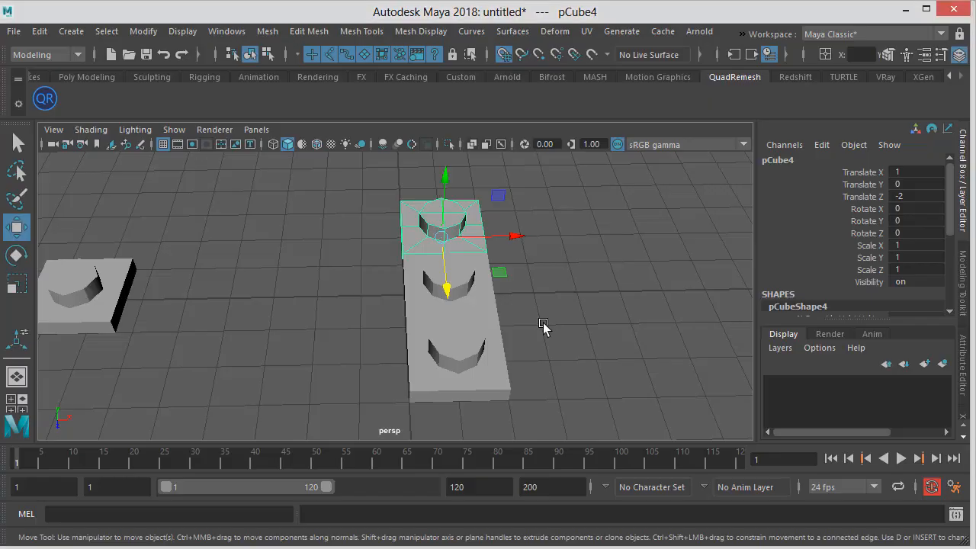
# Select all three bricks and combine them into a single mesh
pyautogui.keyDown('alt'); pyautogui.moveTo(543, 326); pyautogui.dragTo(488, 301); pyautogui.keyUp('alt')
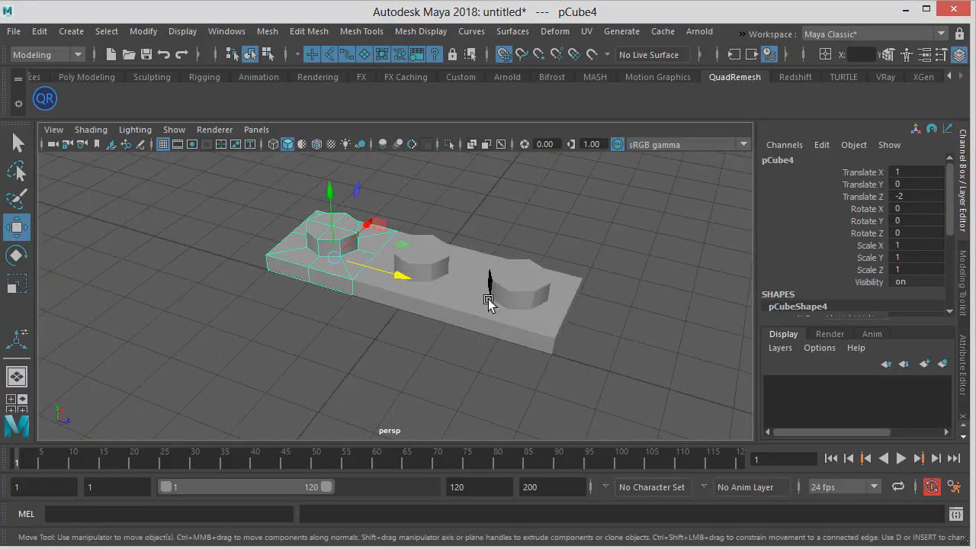
pyautogui.click(505, 209)
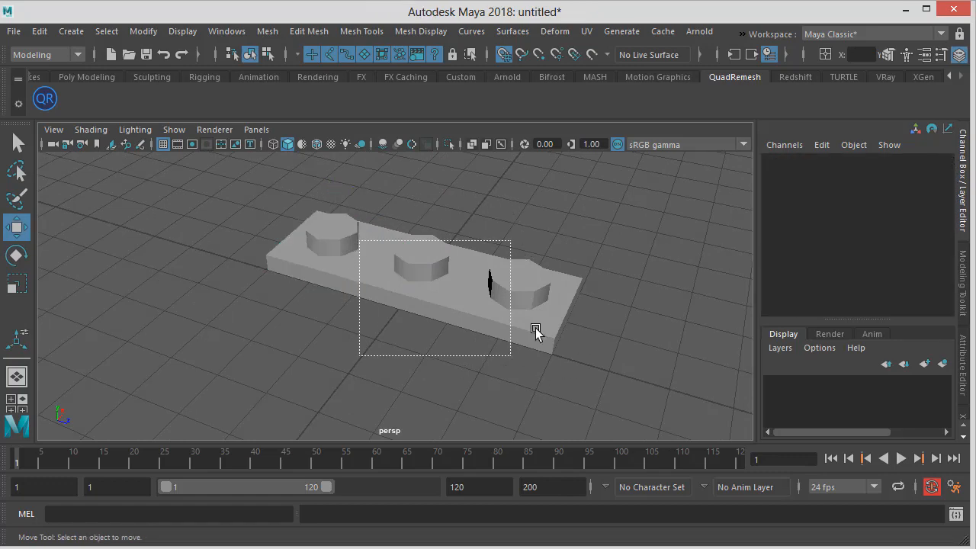
pyautogui.moveTo(535, 328); pyautogui.dragTo(524, 334)
pyautogui.scroll(2, 525, 328)
pyautogui.keyDown('alt'); pyautogui.moveTo(532, 221); pyautogui.dragTo(521, 256, button='middle'); pyautogui.keyUp('alt')
pyautogui.click(520, 256)
pyautogui.click(336, 256)
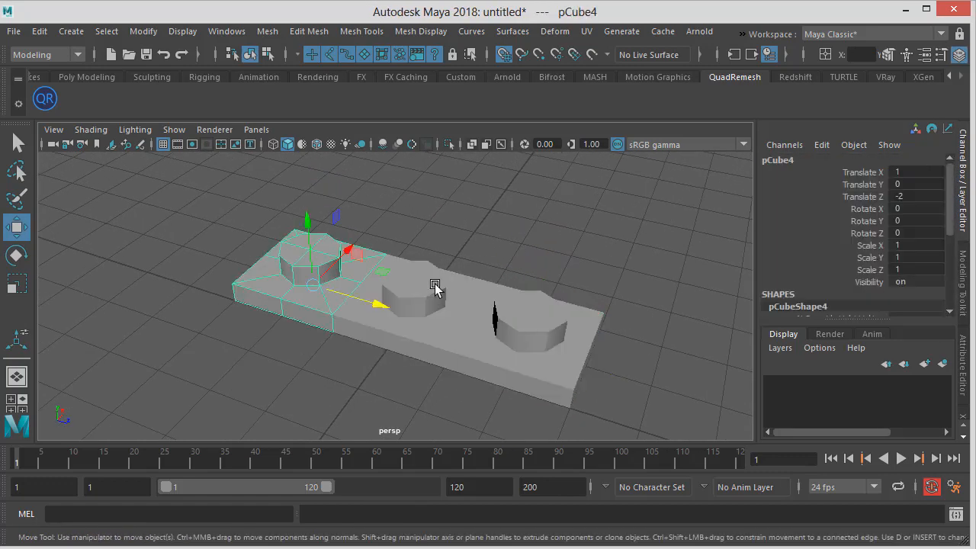
pyautogui.click(435, 283)
pyautogui.click(545, 309)
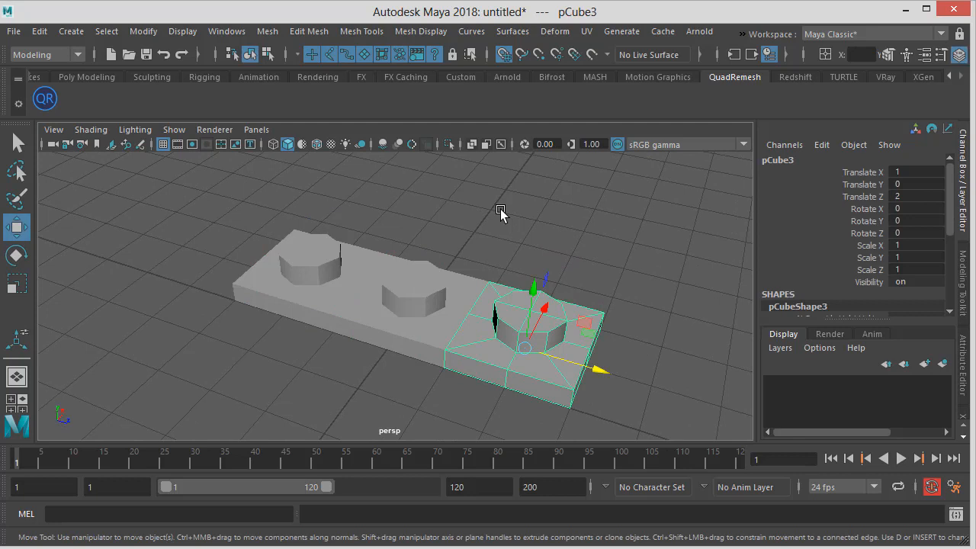
pyautogui.click(500, 209)
pyautogui.moveTo(241, 199); pyautogui.dragTo(682, 388)
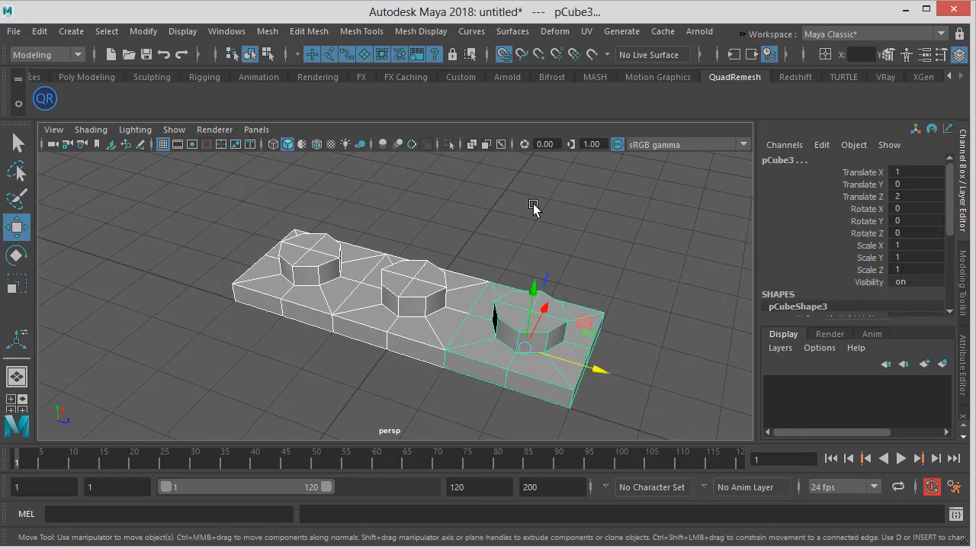
pyautogui.click(267, 32)
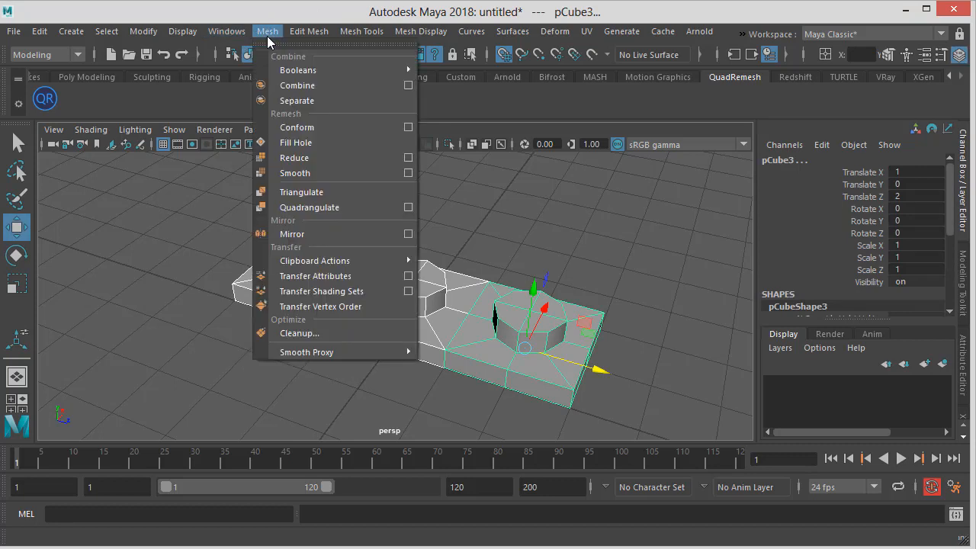
pyautogui.click(304, 86)
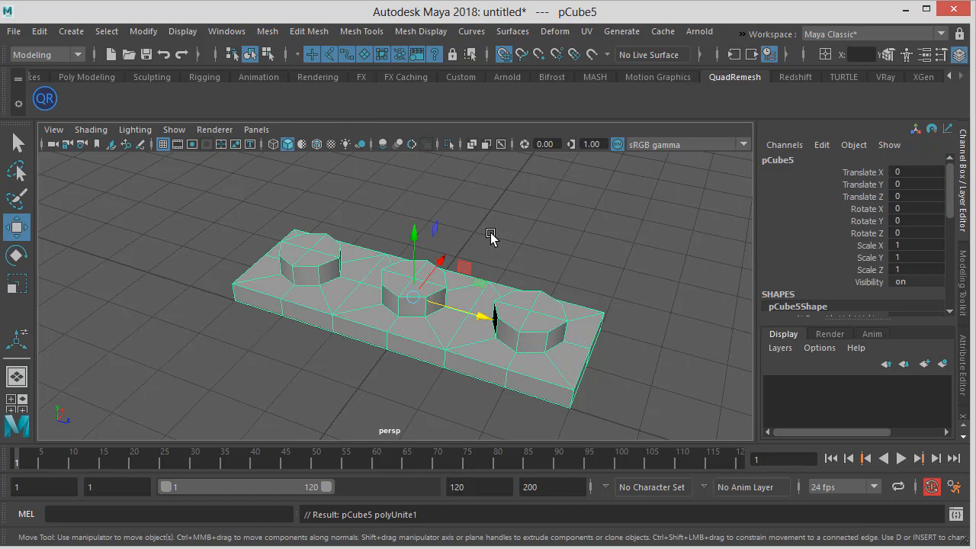
# Orbit around the combined three-stud piece to inspect it
pyautogui.keyDown('alt'); pyautogui.moveTo(483, 251); pyautogui.dragTo(511, 225); pyautogui.keyUp('alt')
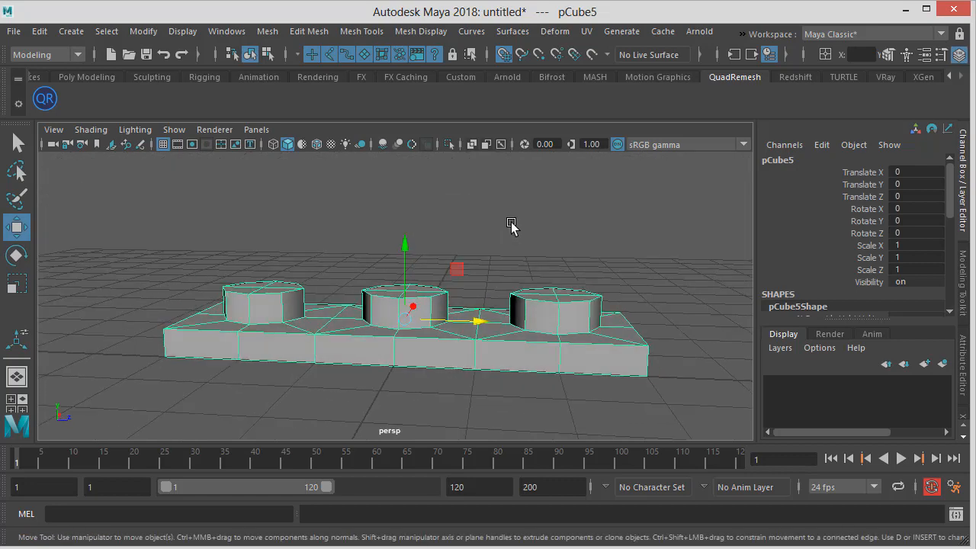
pyautogui.click(512, 223)
pyautogui.keyDown('alt'); pyautogui.moveTo(407, 326); pyautogui.dragTo(404, 334); pyautogui.keyUp('alt')
pyautogui.click(402, 324)
pyautogui.keyDown('alt'); pyautogui.moveTo(400, 320); pyautogui.dragTo(413, 292, button='middle'); pyautogui.keyUp('alt')
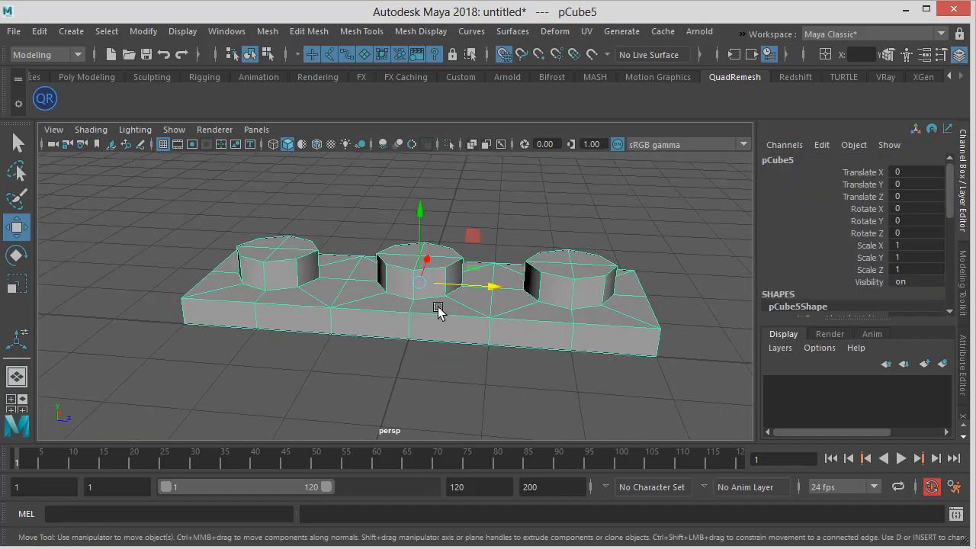
pyautogui.keyDown('alt'); pyautogui.moveTo(438, 309); pyautogui.dragTo(459, 312, button='right'); pyautogui.keyUp('alt')
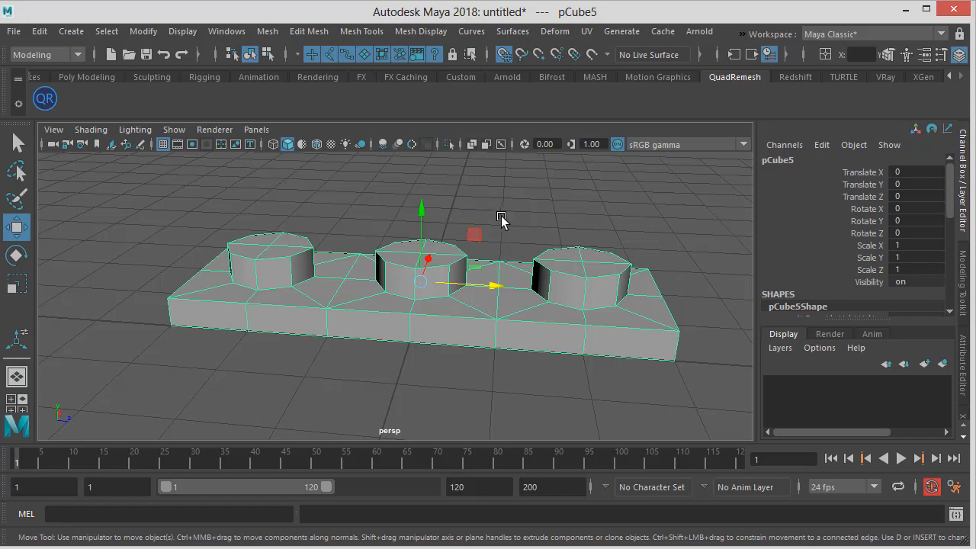
# Toggle the smooth mesh preview on and off while orbiting and zooming to inspect the combined three-stud piece
pyautogui.keyDown('alt'); pyautogui.moveTo(501, 216); pyautogui.dragTo(453, 220); pyautogui.keyUp('alt')
pyautogui.keyDown('alt'); pyautogui.moveTo(453, 219); pyautogui.dragTo(405, 227, button='middle'); pyautogui.keyUp('alt')
pyautogui.keyDown('alt'); pyautogui.moveTo(405, 227); pyautogui.dragTo(521, 231, button='right'); pyautogui.keyUp('alt')
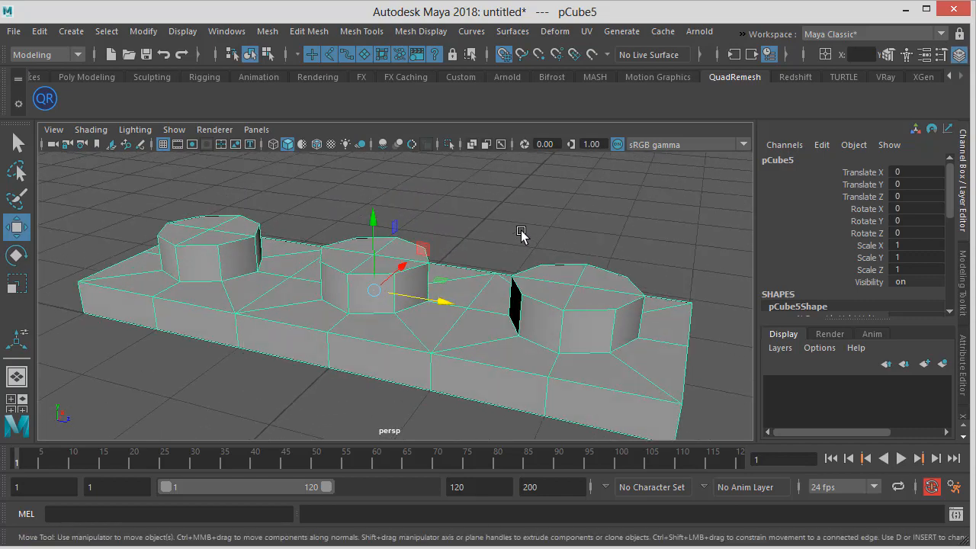
pyautogui.press('3')
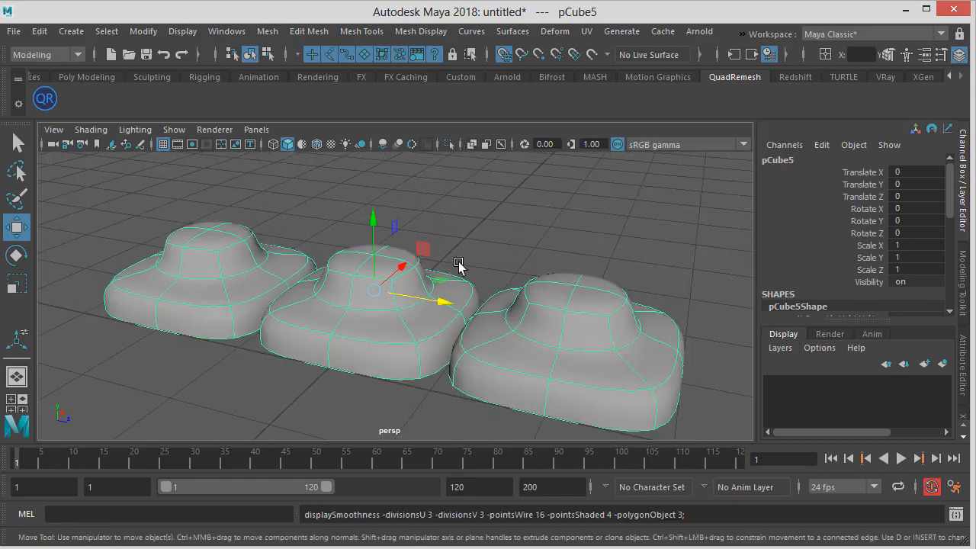
pyautogui.keyDown('alt'); pyautogui.moveTo(458, 261); pyautogui.dragTo(313, 333); pyautogui.keyUp('alt')
pyautogui.press('1')
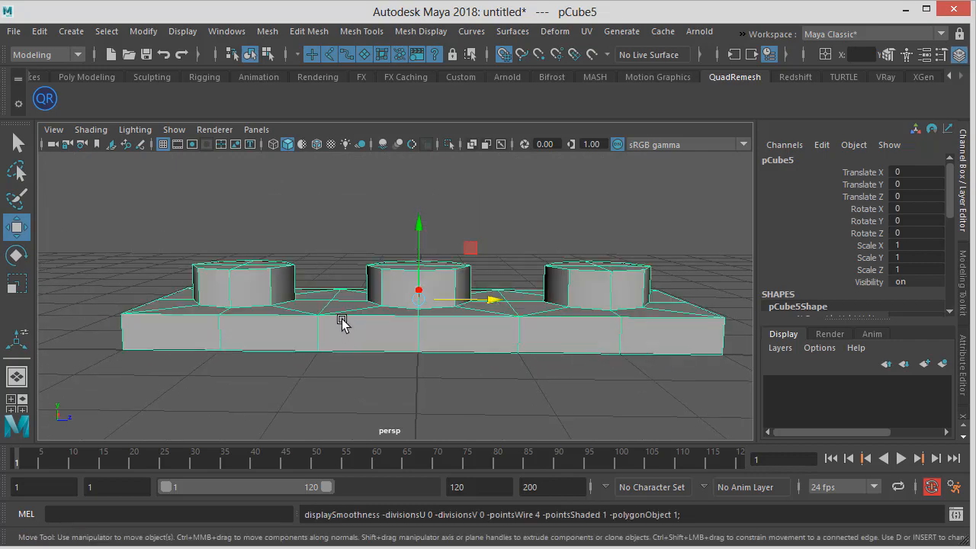
pyautogui.click(405, 256)
pyautogui.click(433, 277)
pyautogui.keyDown('alt'); pyautogui.moveTo(414, 290); pyautogui.dragTo(357, 327); pyautogui.keyUp('alt')
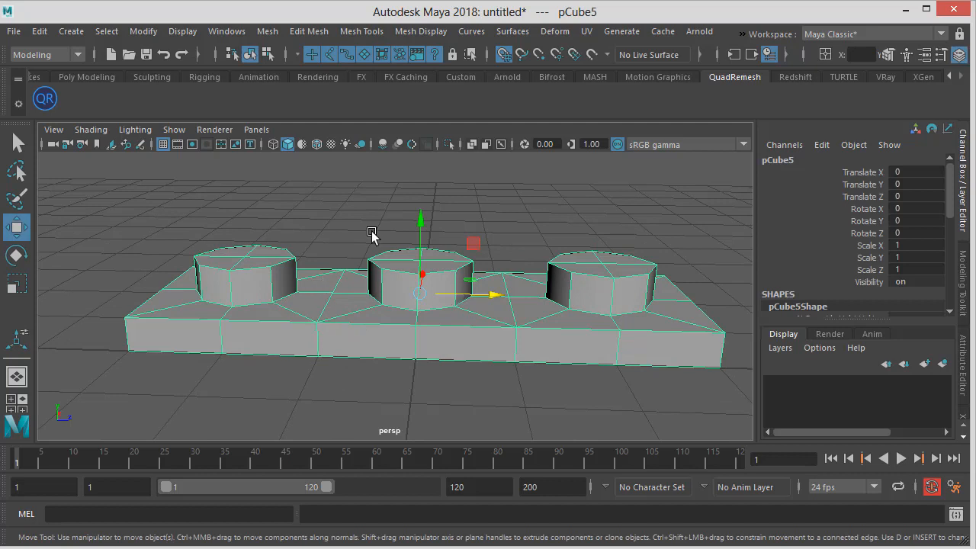
pyautogui.press('3')
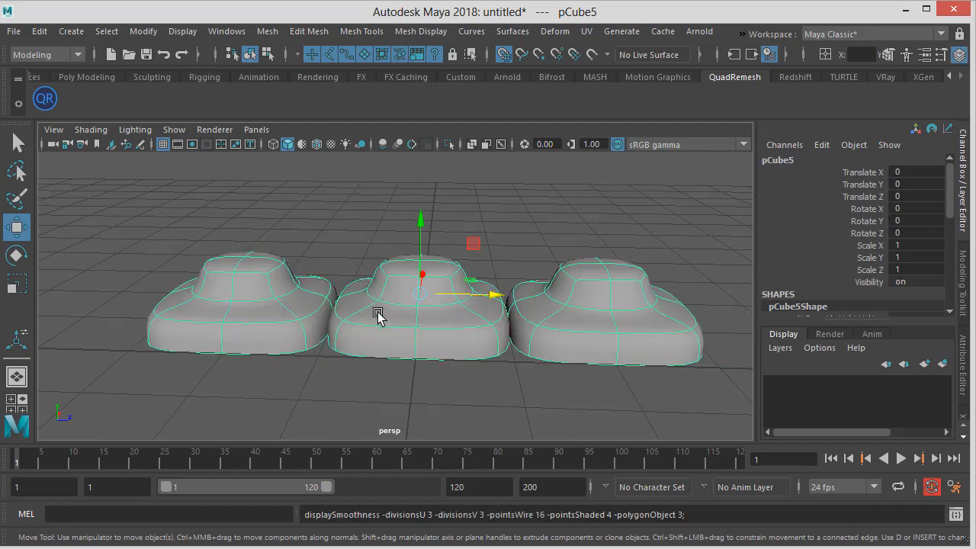
pyautogui.scroll(3, 458, 334)
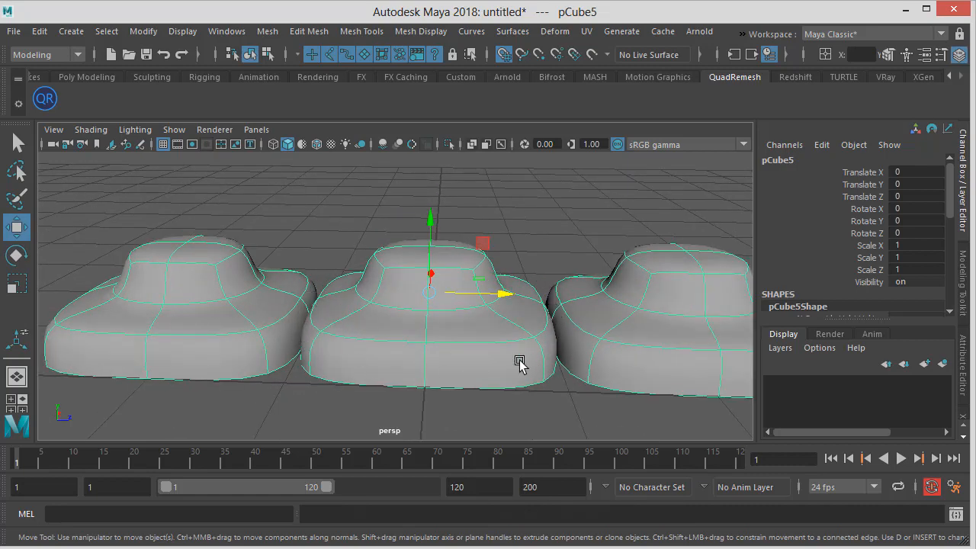
pyautogui.scroll(-4, 484, 353)
pyautogui.press('1')
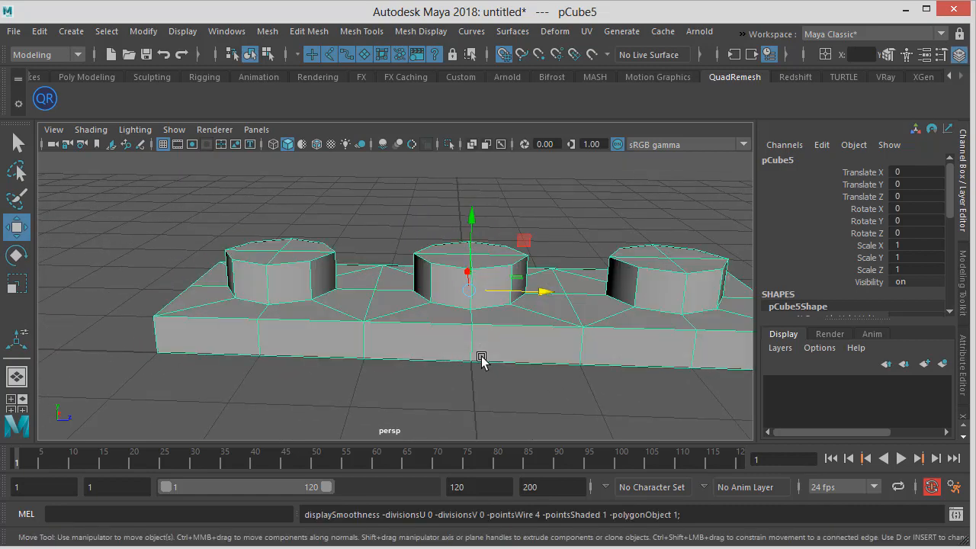
pyautogui.keyDown('alt'); pyautogui.moveTo(544, 386); pyautogui.dragTo(460, 351); pyautogui.keyUp('alt')
pyautogui.scroll(1, 461, 351)
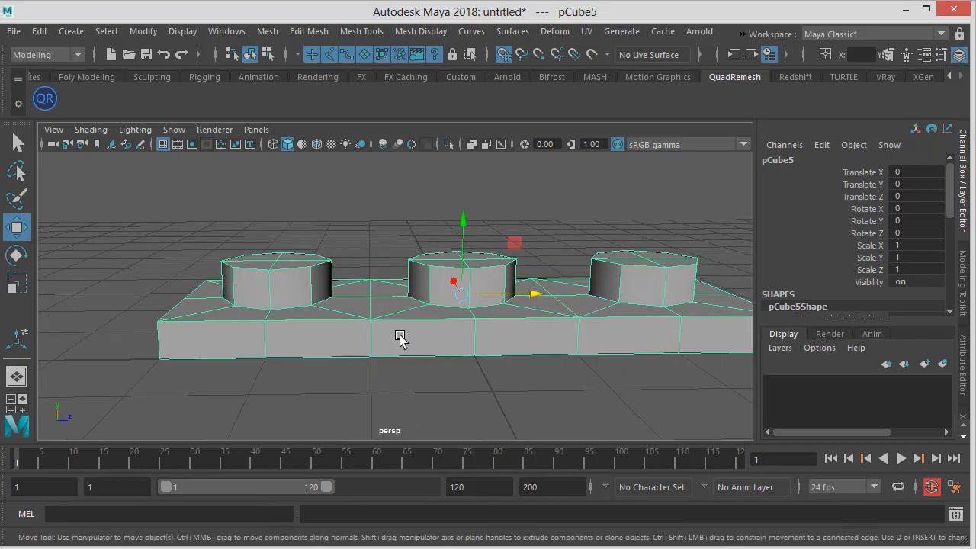
pyautogui.scroll(-3, 389, 326)
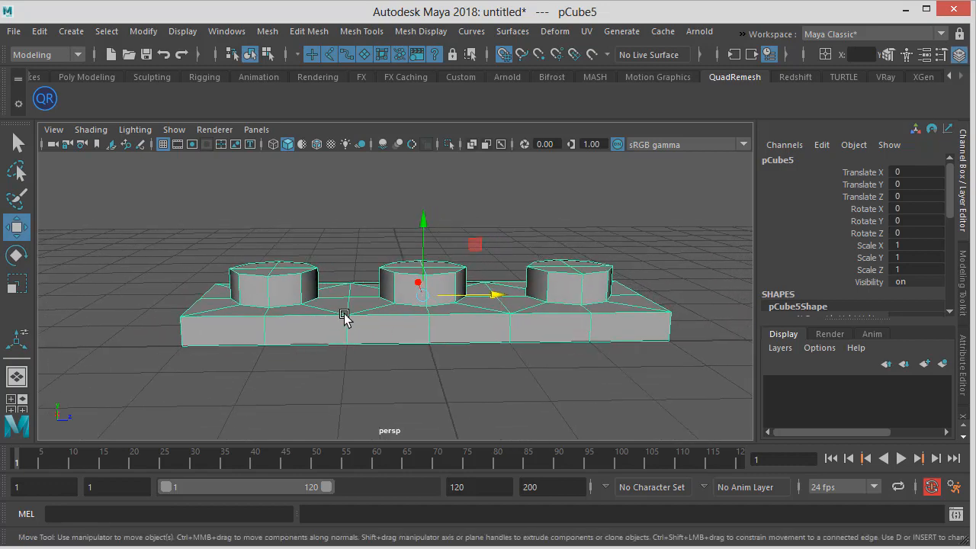
# Switch to face selection and examine the faces where the three bricks meet, including from underneath
pyautogui.rightClick(344, 318)
pyautogui.moveTo(345, 284); pyautogui.dragTo(345, 285, button='right')
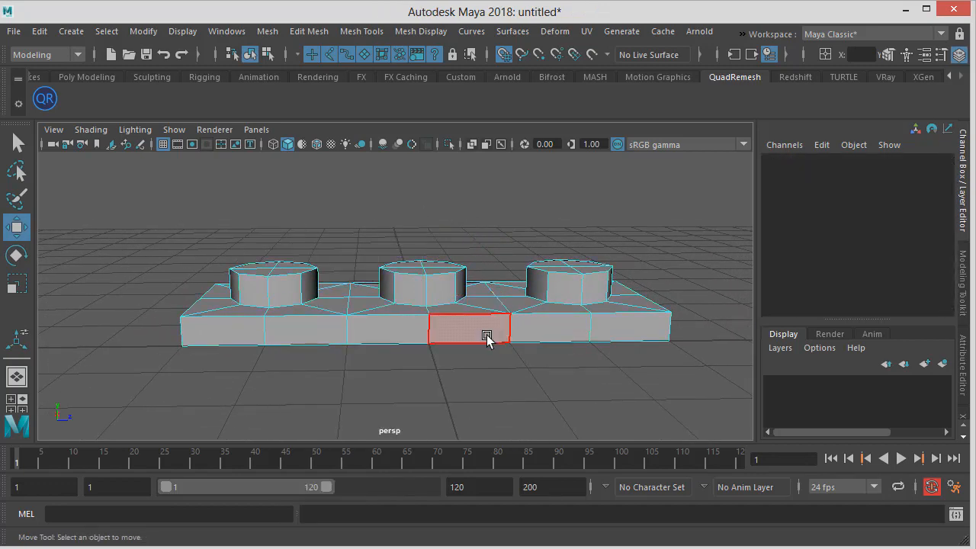
pyautogui.keyDown('alt'); pyautogui.moveTo(488, 331); pyautogui.dragTo(401, 376); pyautogui.keyUp('alt')
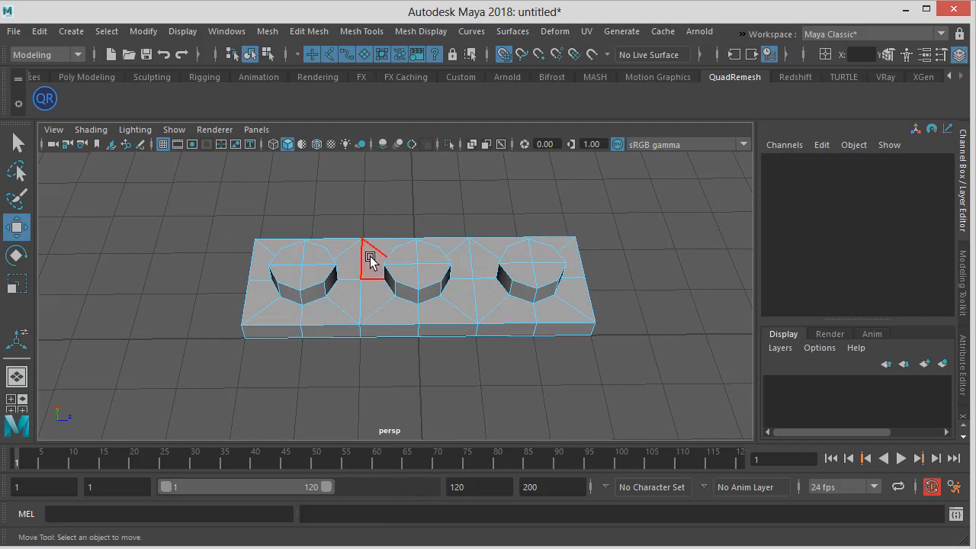
pyautogui.moveTo(358, 190); pyautogui.dragTo(373, 398)
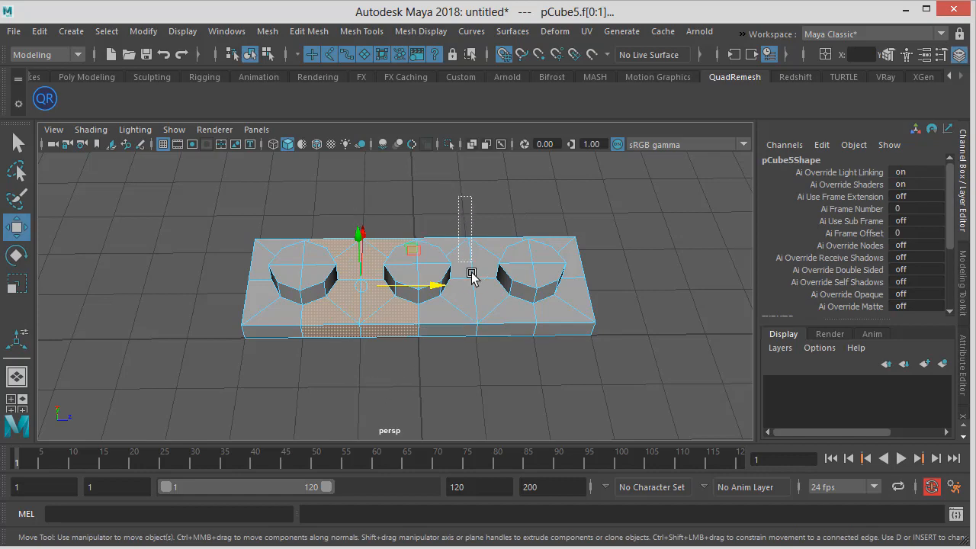
pyautogui.moveTo(471, 276); pyautogui.dragTo(658, 280)
pyautogui.keyDown('alt'); pyautogui.moveTo(357, 285); pyautogui.dragTo(593, 323, button='right'); pyautogui.keyUp('alt')
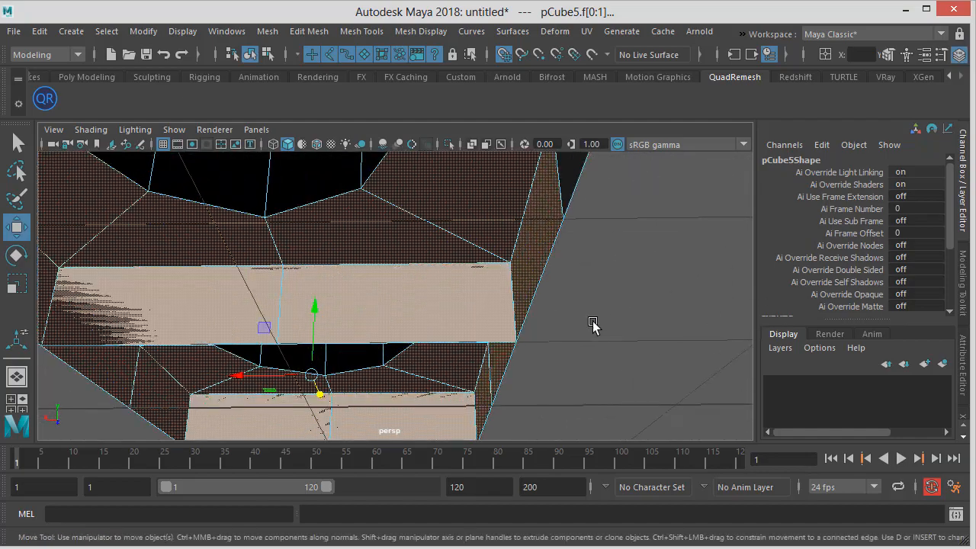
pyautogui.keyDown('alt'); pyautogui.moveTo(593, 323); pyautogui.dragTo(252, 361); pyautogui.keyUp('alt')
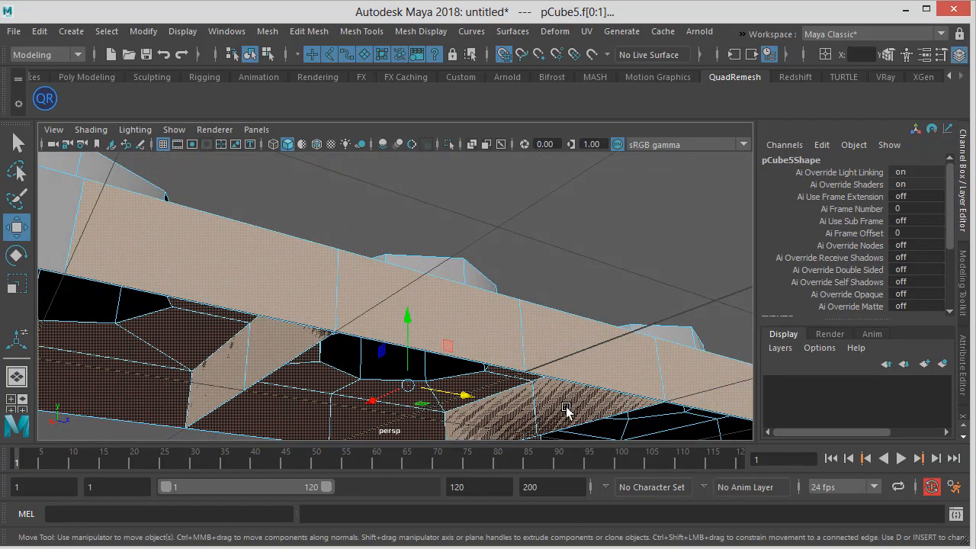
pyautogui.keyDown('alt'); pyautogui.moveTo(408, 413); pyautogui.dragTo(309, 196); pyautogui.keyUp('alt')
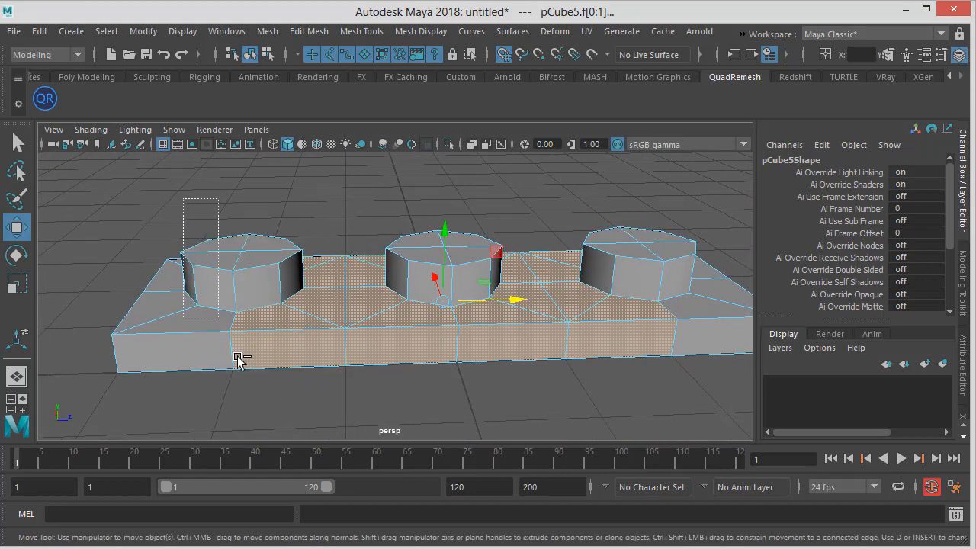
pyautogui.keyDown('ctrl'); pyautogui.moveTo(290, 430); pyautogui.dragTo(290, 432); pyautogui.keyUp('ctrl')
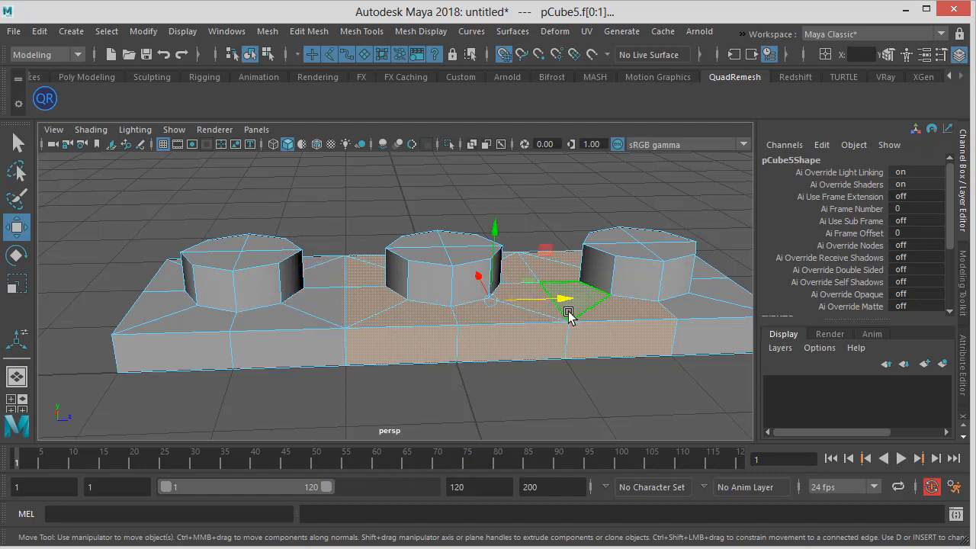
pyautogui.keyDown('alt'); pyautogui.moveTo(569, 316); pyautogui.dragTo(493, 307); pyautogui.keyUp('alt')
pyautogui.moveTo(637, 176); pyautogui.dragTo(534, 456)
pyautogui.keyDown('alt'); pyautogui.moveTo(432, 359); pyautogui.dragTo(520, 320); pyautogui.keyUp('alt')
pyautogui.keyDown('ctrl'); pyautogui.moveTo(594, 208); pyautogui.dragTo(512, 376); pyautogui.keyUp('ctrl')
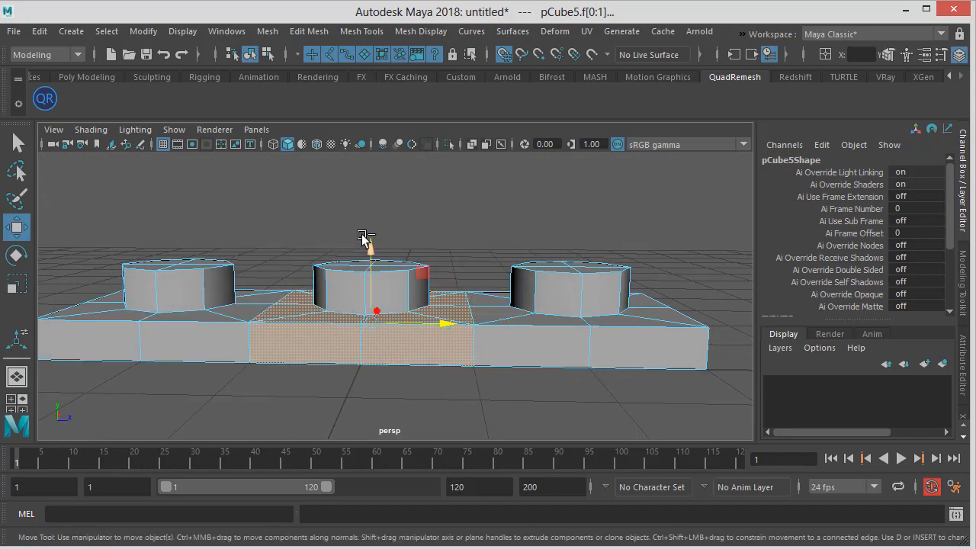
pyautogui.moveTo(367, 201)
pyautogui.keyDown('alt'); pyautogui.mouseDown()
pyautogui.moveTo(384, 193)
pyautogui.moveTo(356, 187)
pyautogui.mouseUp(); pyautogui.keyUp('alt')
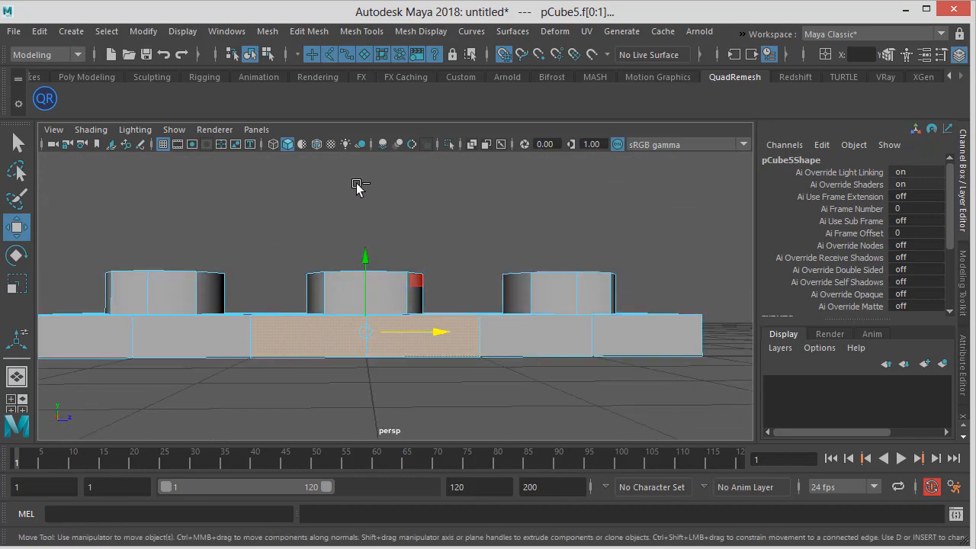
pyautogui.keyDown('alt'); pyautogui.moveTo(398, 407); pyautogui.dragTo(404, 336); pyautogui.keyUp('alt')
pyautogui.keyDown('alt'); pyautogui.moveTo(346, 250); pyautogui.dragTo(310, 349); pyautogui.keyUp('alt')
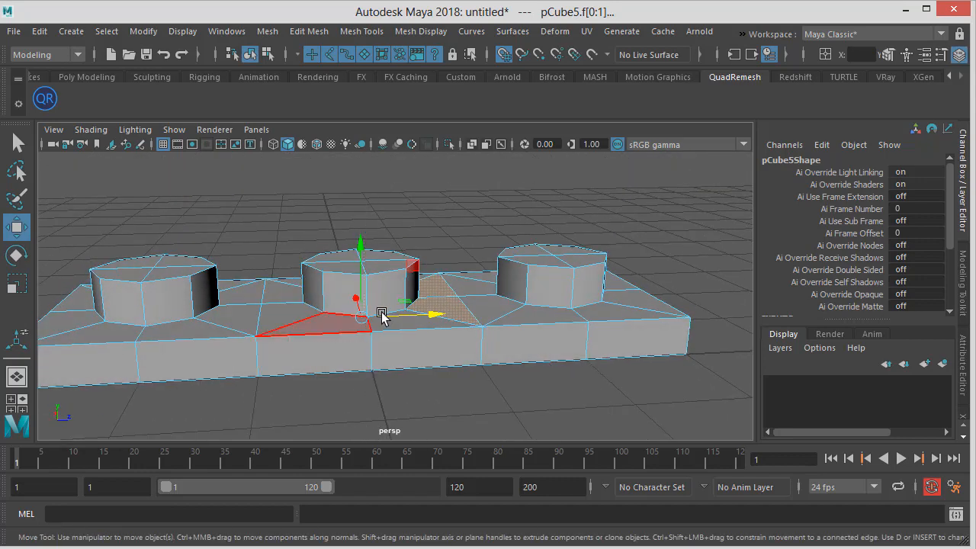
pyautogui.keyDown('alt'); pyautogui.moveTo(381, 312); pyautogui.dragTo(386, 274); pyautogui.keyUp('alt')
pyautogui.keyDown('alt'); pyautogui.moveTo(426, 192); pyautogui.dragTo(390, 186); pyautogui.keyUp('alt')
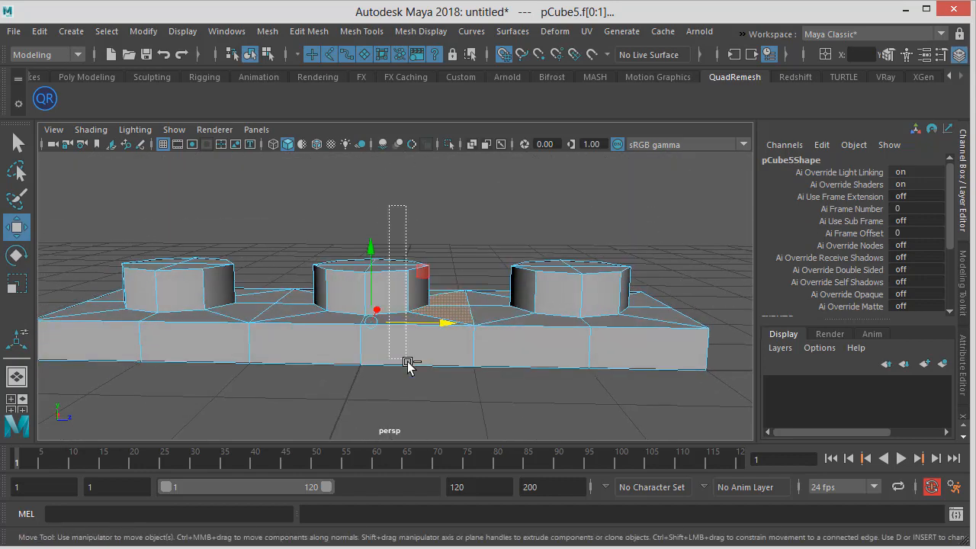
pyautogui.moveTo(408, 365); pyautogui.dragTo(308, 241)
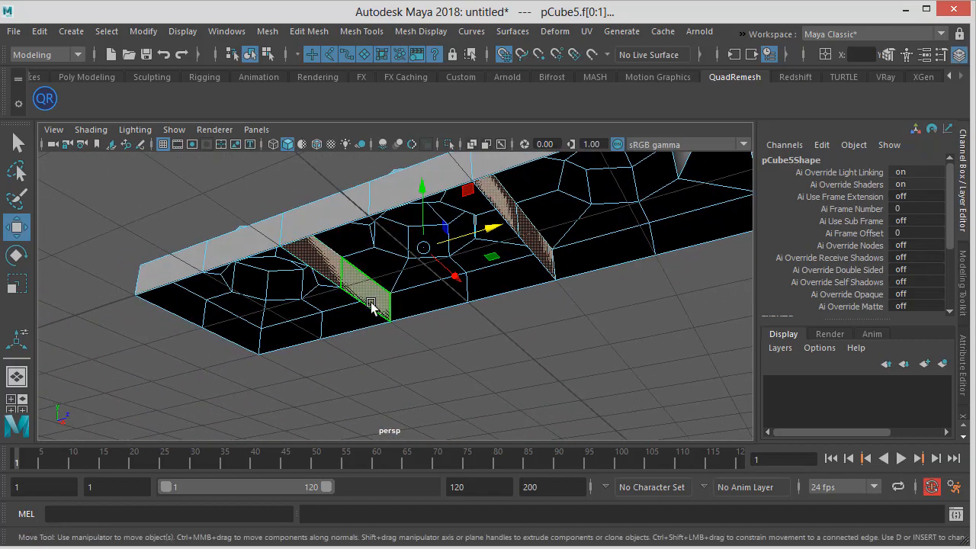
pyautogui.keyDown('alt'); pyautogui.moveTo(567, 262); pyautogui.dragTo(538, 329); pyautogui.keyUp('alt')
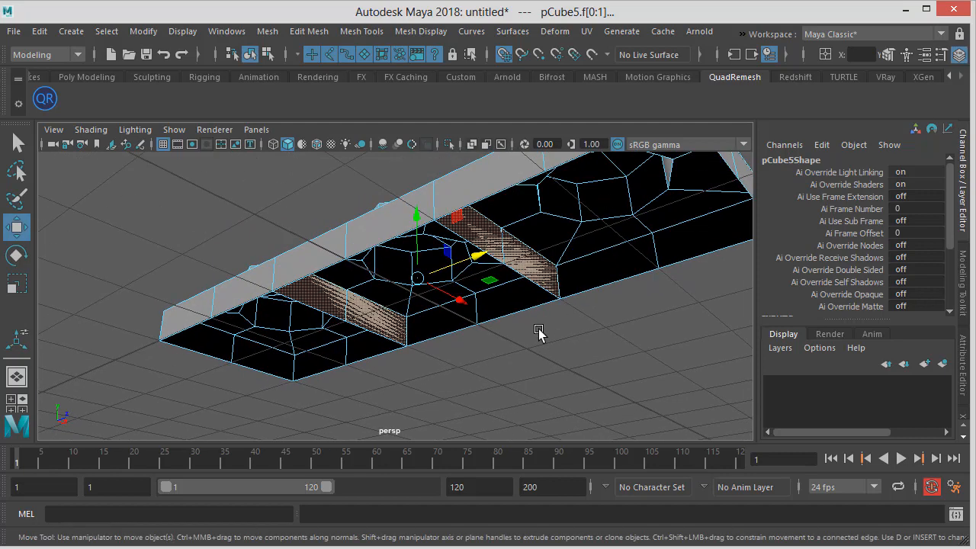
pyautogui.click(538, 328)
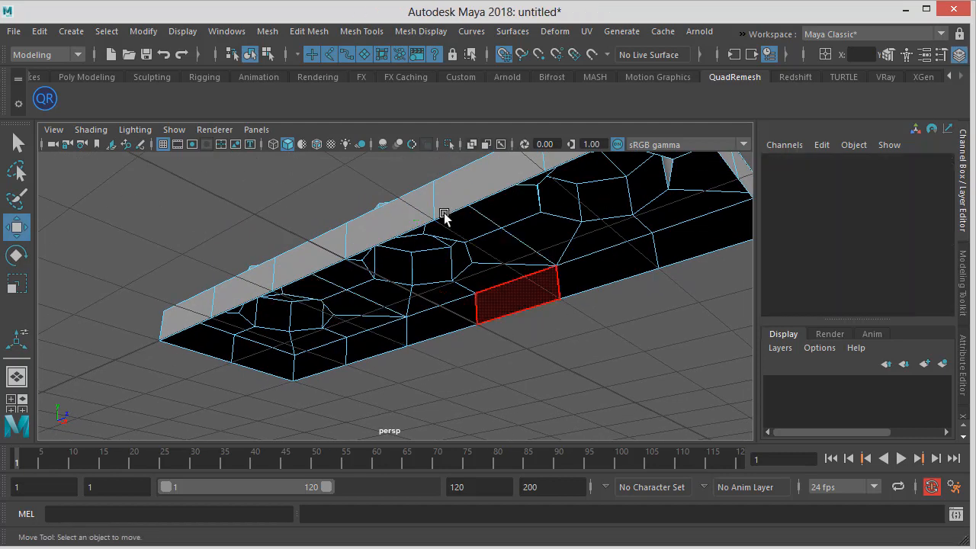
pyautogui.keyDown('alt'); pyautogui.moveTo(481, 290); pyautogui.dragTo(453, 375); pyautogui.keyUp('alt')
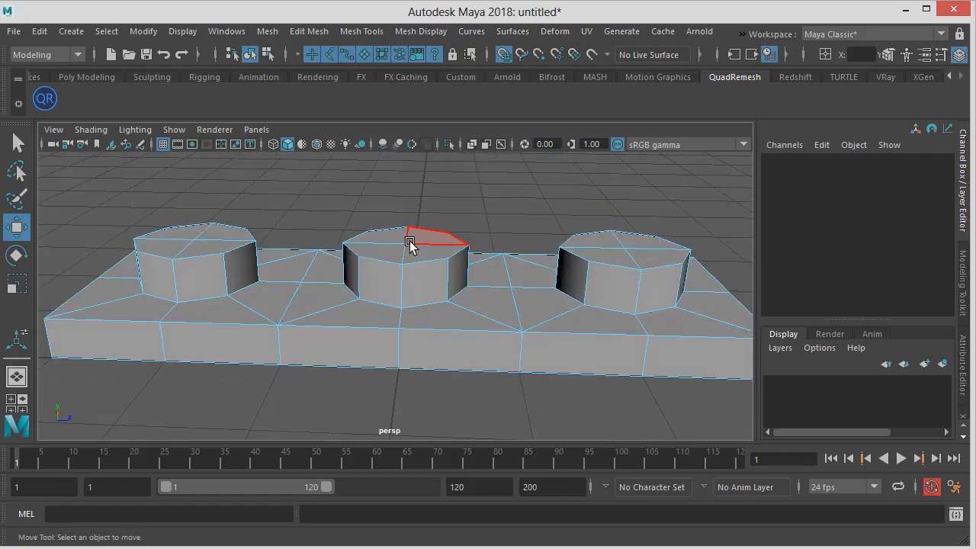
# Preview the piece smoothed again and orbit around the joints between the studs to inspect them
pyautogui.press('3')
pyautogui.keyDown('alt'); pyautogui.moveTo(381, 318); pyautogui.dragTo(465, 348); pyautogui.keyUp('alt')
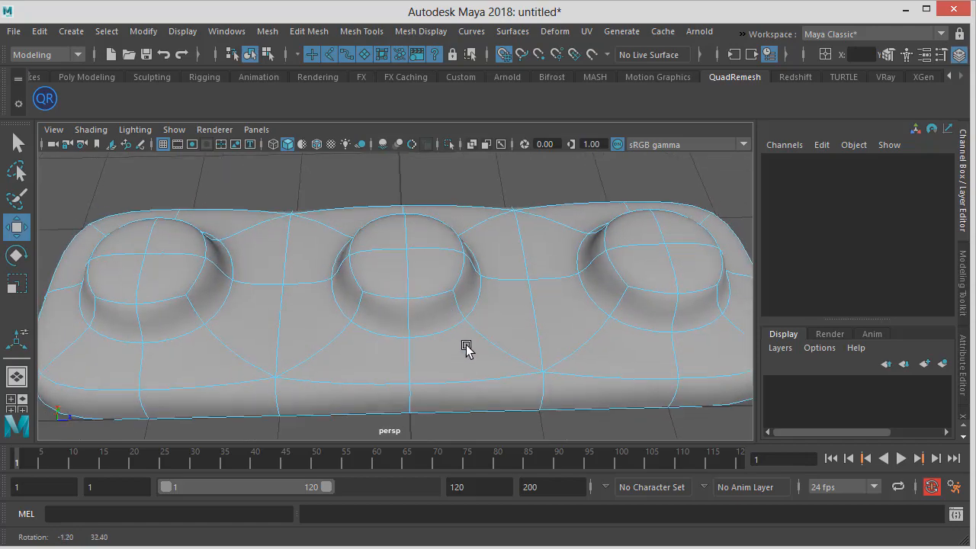
pyautogui.keyDown('alt'); pyautogui.moveTo(465, 349); pyautogui.dragTo(388, 343, button='right'); pyautogui.keyUp('alt')
pyautogui.keyDown('alt'); pyautogui.moveTo(388, 342); pyautogui.dragTo(433, 338, button='middle'); pyautogui.keyUp('alt')
pyautogui.keyDown('alt'); pyautogui.moveTo(386, 283); pyautogui.dragTo(353, 241); pyautogui.keyUp('alt')
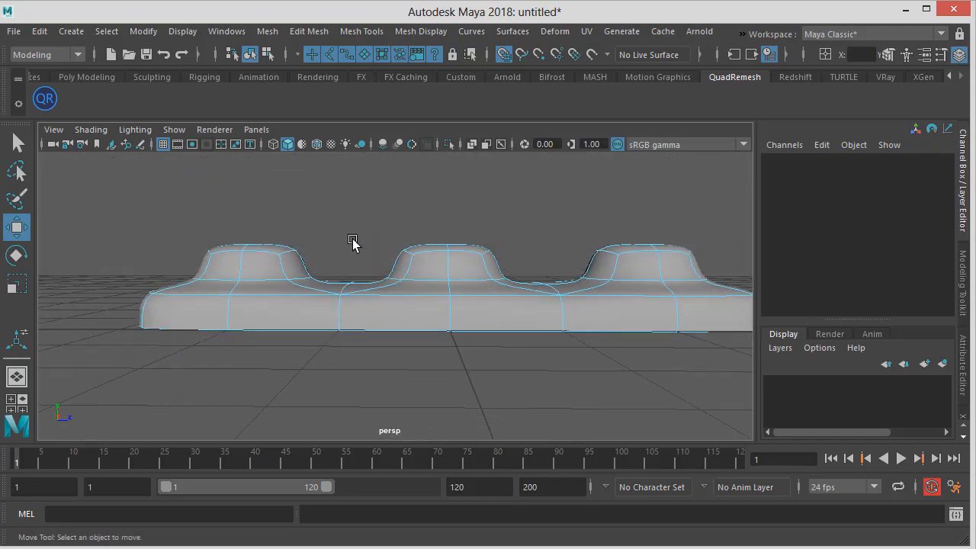
pyautogui.keyDown('alt'); pyautogui.moveTo(353, 241); pyautogui.dragTo(407, 335, button='right'); pyautogui.keyUp('alt')
pyautogui.keyDown('alt'); pyautogui.moveTo(408, 336); pyautogui.dragTo(381, 264); pyautogui.keyUp('alt')
pyautogui.press('1')
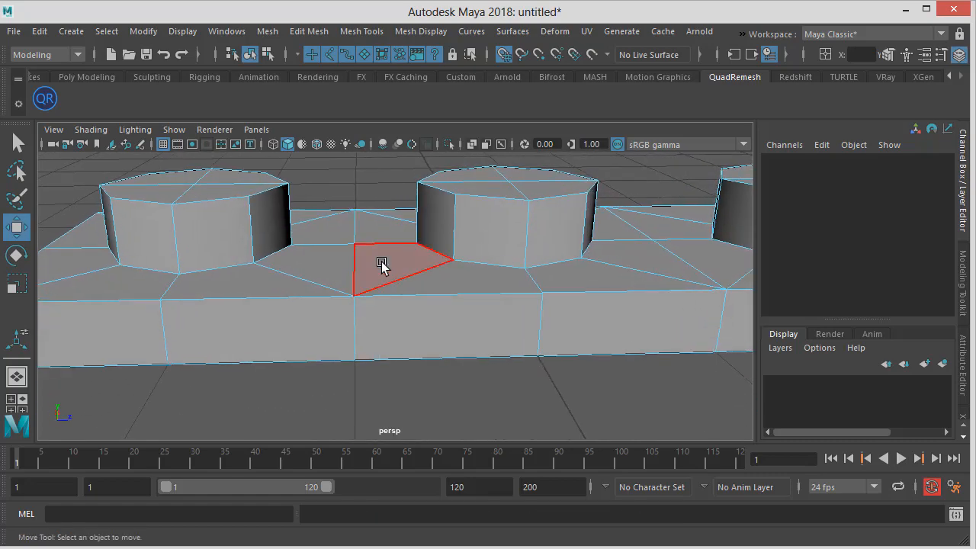
pyautogui.press('3')
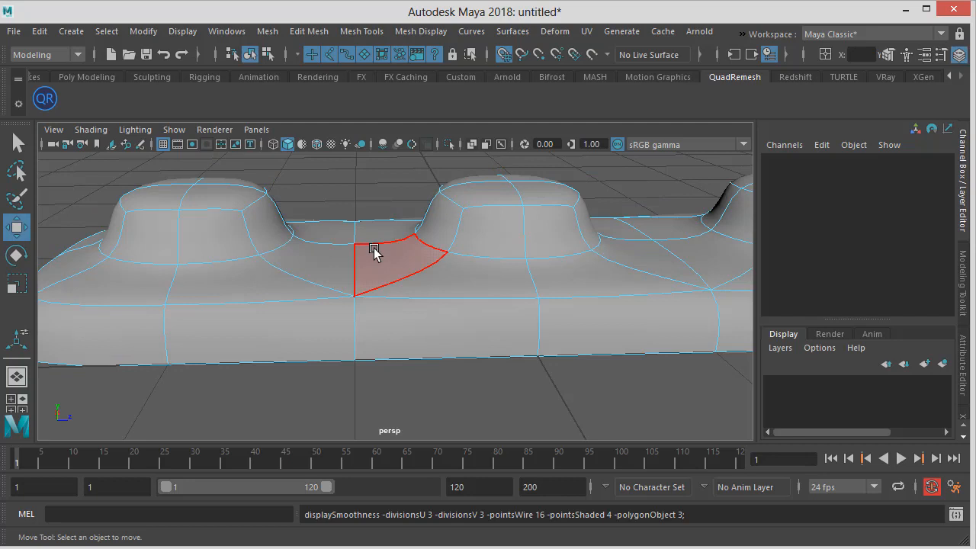
pyautogui.press('1')
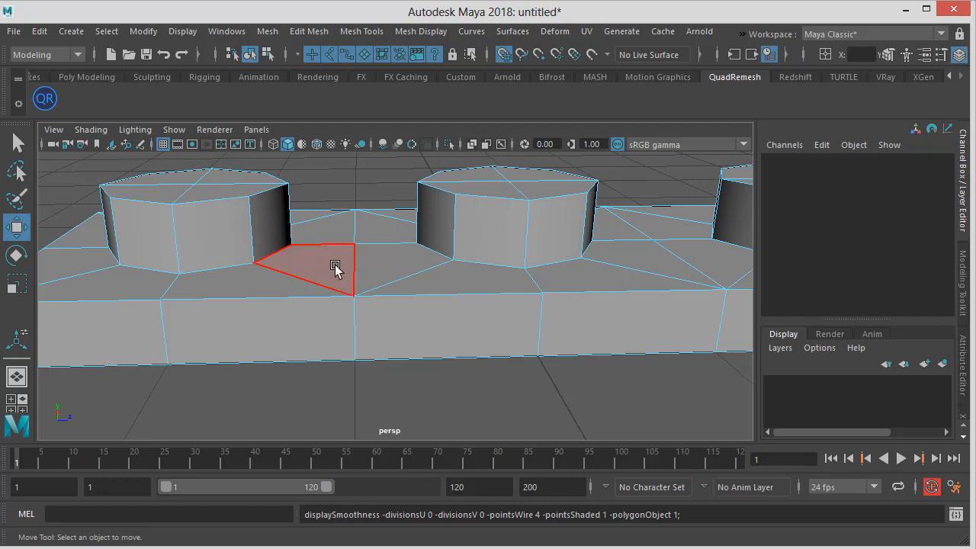
# Switch to vertex selection, turn on grid snapping and try moving the joint vertices between the first two bricks
pyautogui.moveTo(335, 267); pyautogui.dragTo(283, 241, button='right')
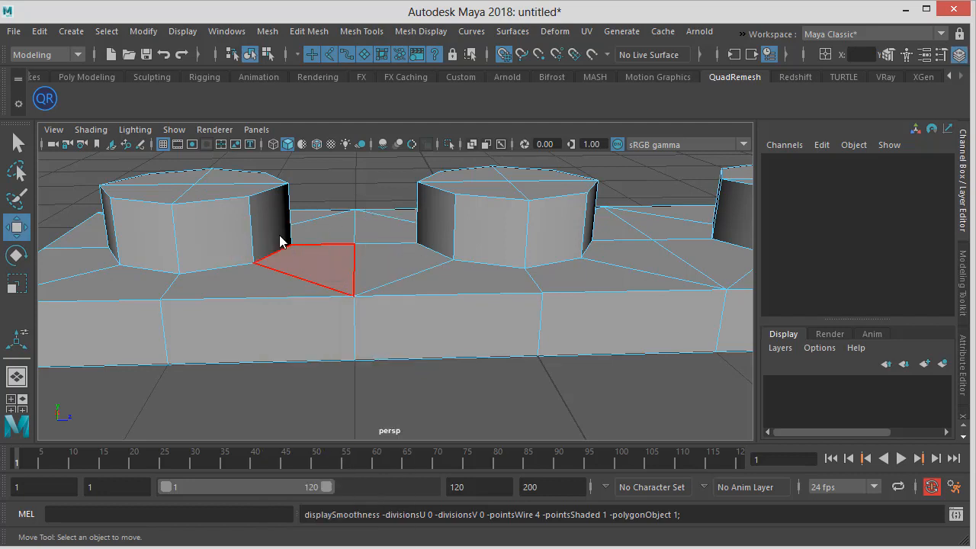
pyautogui.click(359, 296)
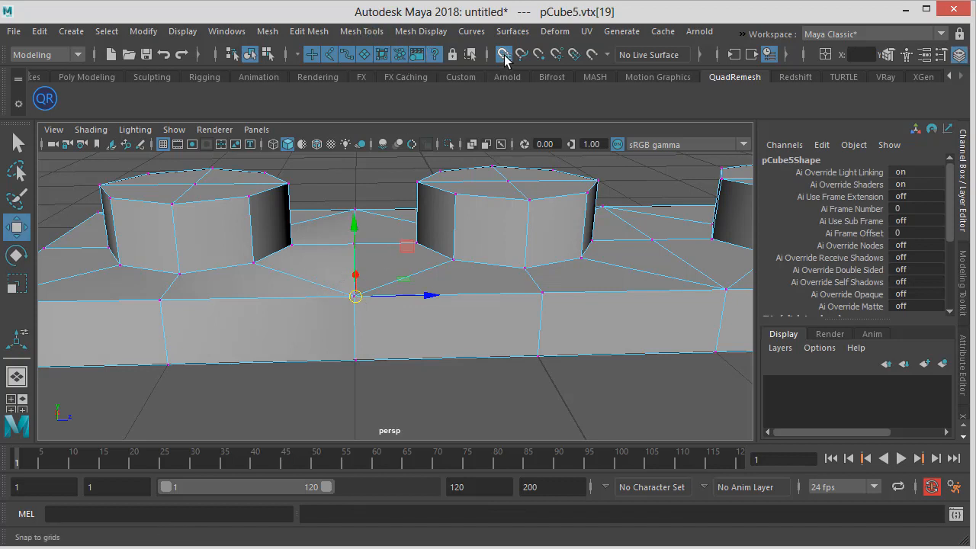
pyautogui.click(505, 58)
pyautogui.moveTo(355, 296); pyautogui.dragTo(279, 283)
pyautogui.click(356, 298)
pyautogui.moveTo(355, 297); pyautogui.dragTo(411, 286)
pyautogui.click(379, 363)
pyautogui.click(355, 361)
pyautogui.moveTo(348, 374); pyautogui.dragTo(273, 387)
pyautogui.click(356, 361)
pyautogui.moveTo(360, 366); pyautogui.dragTo(400, 390)
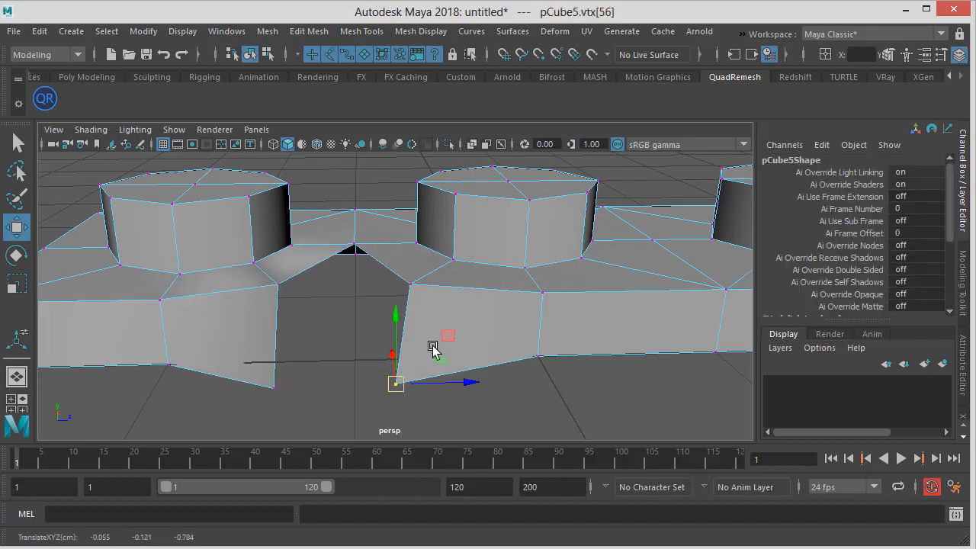
pyautogui.scroll(-3, 419, 288)
pyautogui.keyDown('alt'); pyautogui.moveTo(418, 288); pyautogui.dragTo(399, 340); pyautogui.keyUp('alt')
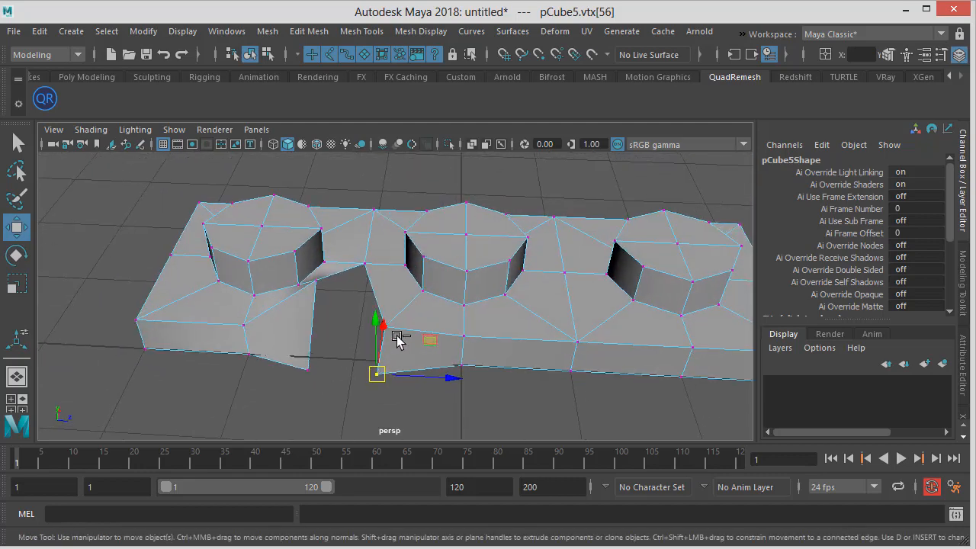
# Undo the recent vertex moves on the joint between the first two bricks
pyautogui.hotkey('ctrl', 'z')
pyautogui.hotkey('ctrl', 'z')
pyautogui.hotkey('ctrl', 'z')
pyautogui.hotkey('ctrl', 'z')
pyautogui.hotkey('ctrl', 'z')
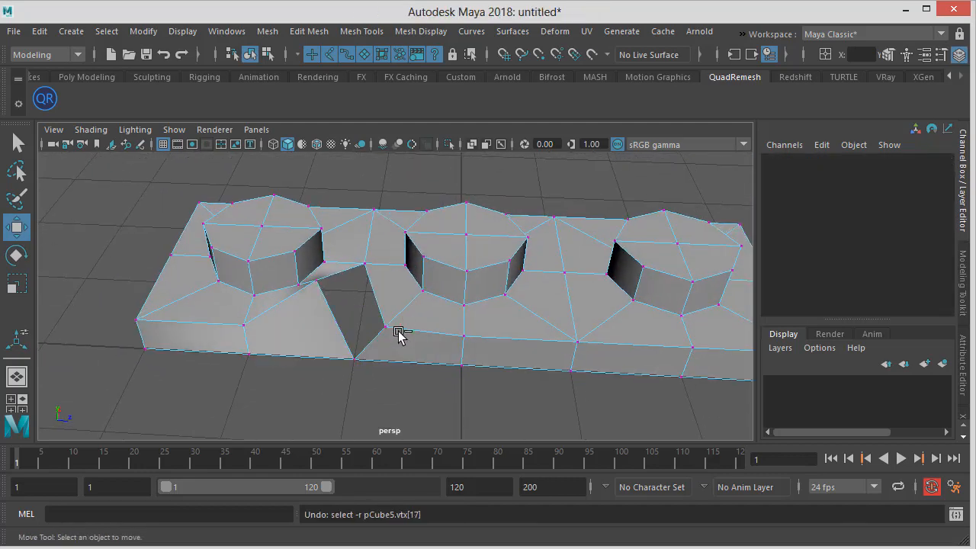
pyautogui.hotkey('ctrl', 'z')
pyautogui.hotkey('ctrl', 'z')
pyautogui.hotkey('ctrl', 'z')
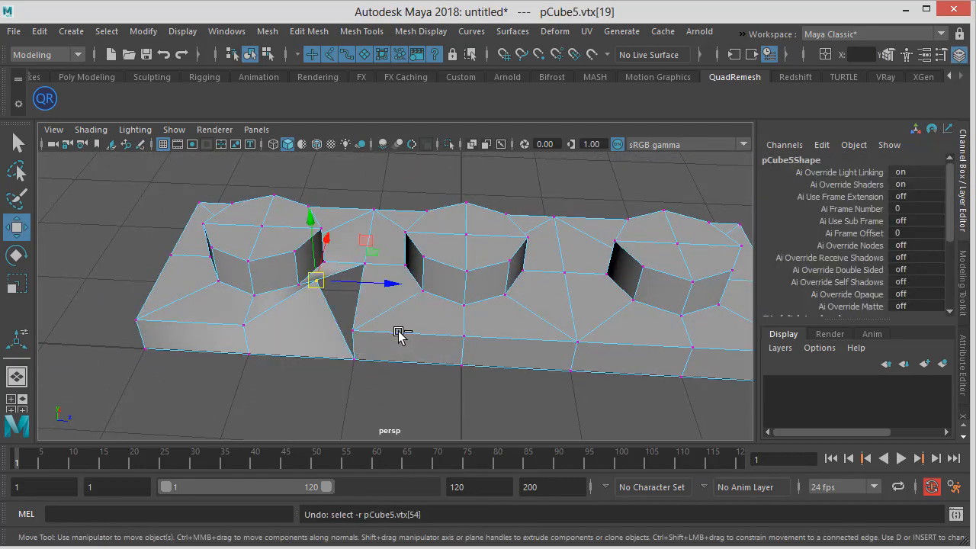
pyautogui.hotkey('ctrl', 'z')
pyautogui.hotkey('ctrl', 'z')
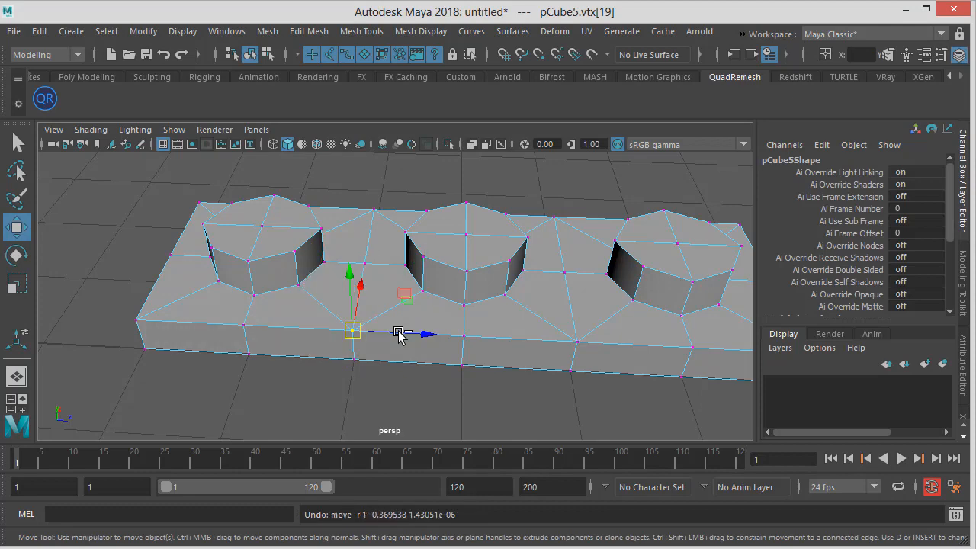
# Select the overlapping vertices along the first joint and merge them with a 0.0100 threshold
pyautogui.keyDown('alt'); pyautogui.moveTo(334, 233); pyautogui.dragTo(367, 198); pyautogui.keyUp('alt')
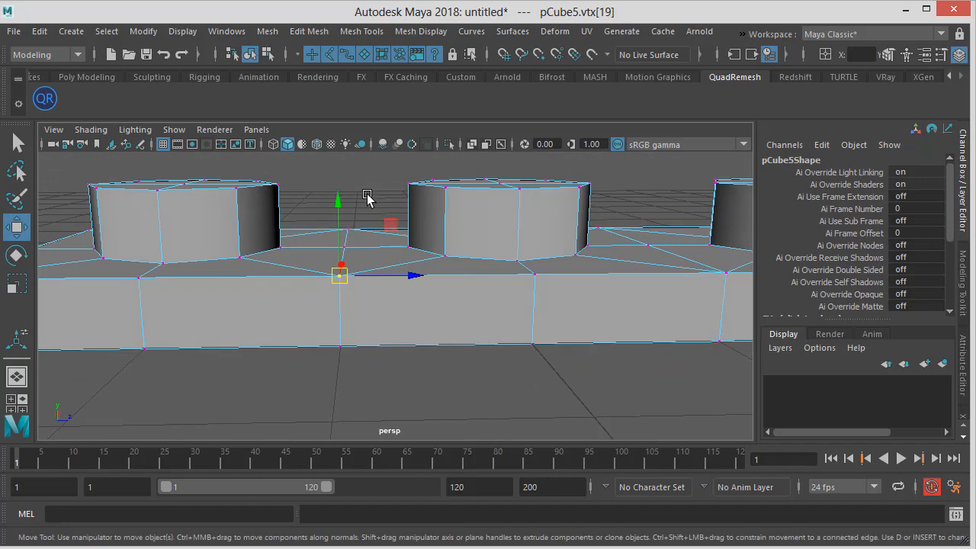
pyautogui.moveTo(321, 173); pyautogui.dragTo(385, 404)
pyautogui.rightClick(341, 288)
pyautogui.moveTo(340, 289); pyautogui.dragTo(276, 228, button='right')
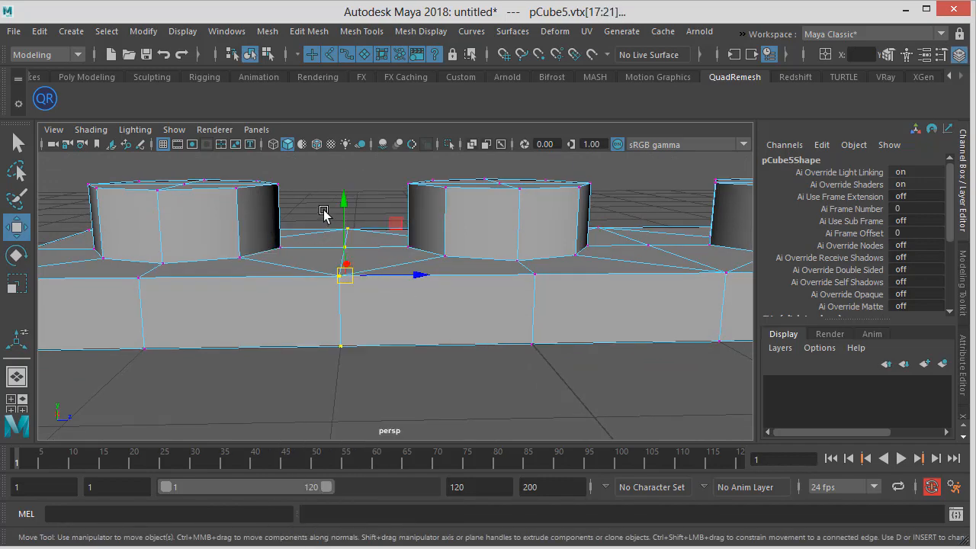
pyautogui.keyDown('alt'); pyautogui.moveTo(323, 209); pyautogui.dragTo(319, 174); pyautogui.keyUp('alt')
pyautogui.keyDown('alt'); pyautogui.moveTo(369, 371); pyautogui.dragTo(449, 314); pyautogui.keyUp('alt')
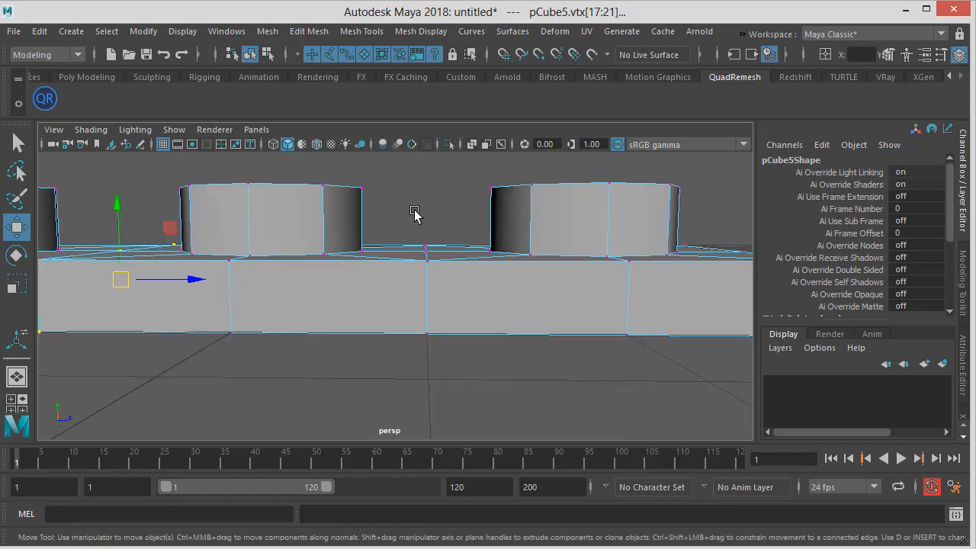
pyautogui.moveTo(403, 183); pyautogui.dragTo(471, 399)
pyautogui.keyDown('alt'); pyautogui.moveTo(470, 399); pyautogui.dragTo(458, 366, button='right'); pyautogui.keyUp('alt')
pyautogui.moveTo(457, 366)
pyautogui.keyDown('alt'); pyautogui.mouseDown()
pyautogui.moveTo(449, 308)
pyautogui.moveTo(458, 379)
pyautogui.mouseUp(); pyautogui.keyUp('alt')
pyautogui.keyDown('alt'); pyautogui.moveTo(458, 380); pyautogui.dragTo(484, 357, button='right'); pyautogui.keyUp('alt')
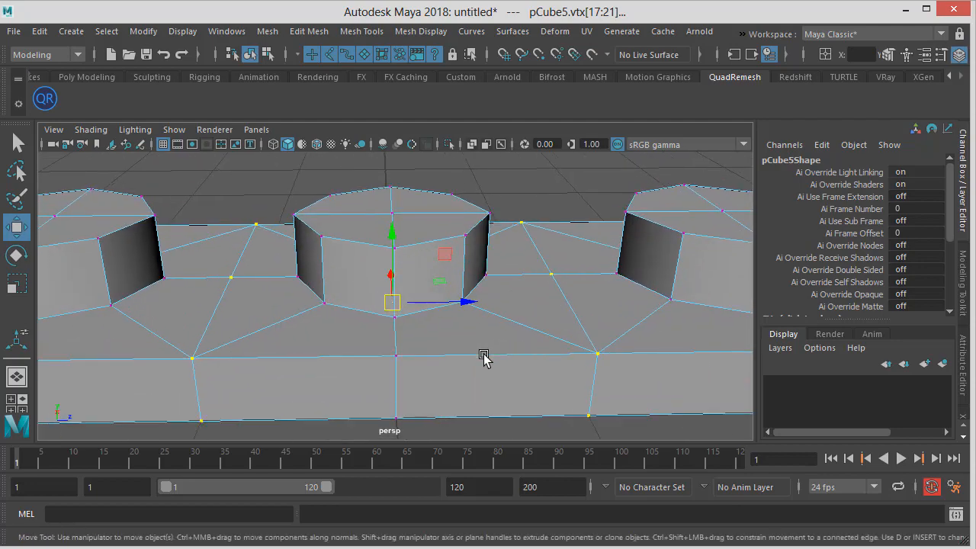
pyautogui.keyDown('alt'); pyautogui.moveTo(351, 322); pyautogui.dragTo(428, 296, button='middle'); pyautogui.keyUp('alt')
pyautogui.keyDown('alt'); pyautogui.moveTo(428, 296); pyautogui.dragTo(350, 306); pyautogui.keyUp('alt')
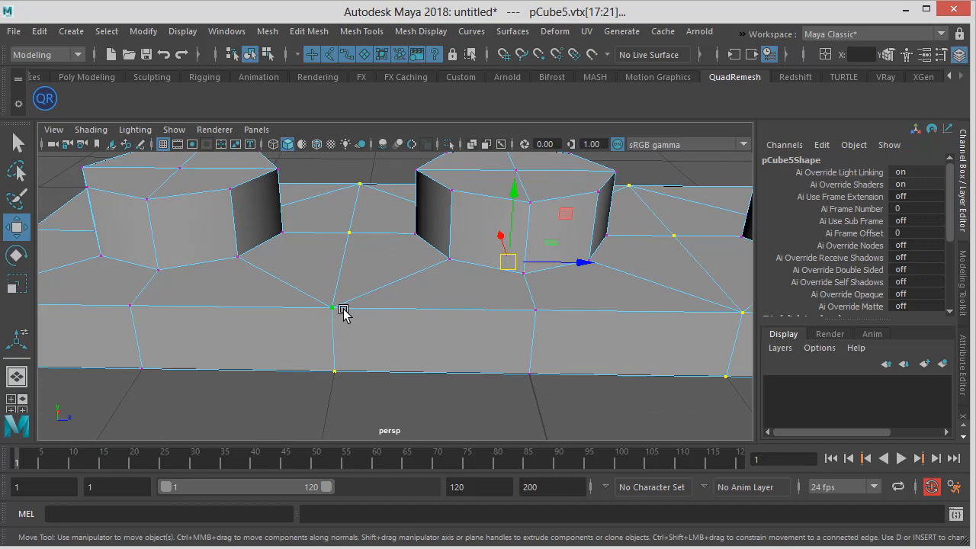
pyautogui.scroll(5, 336, 307)
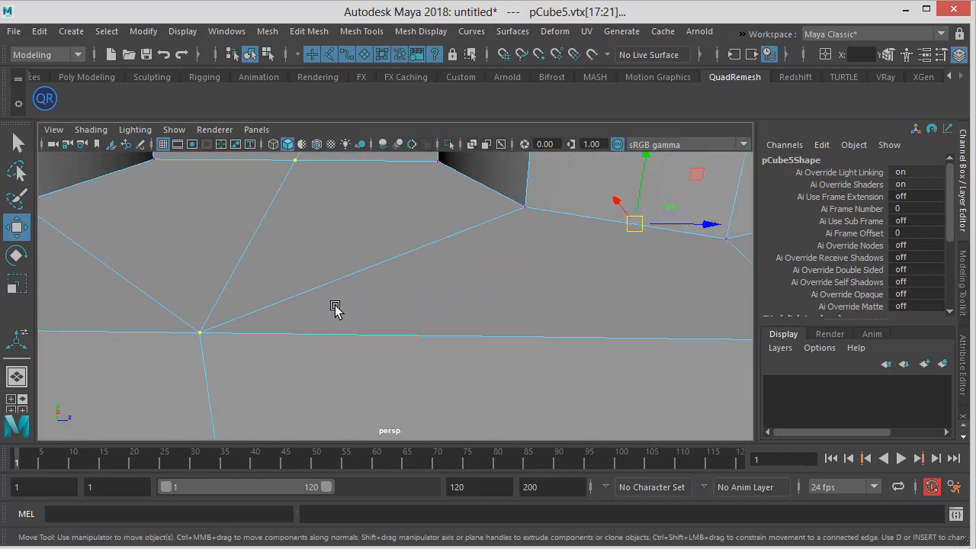
pyautogui.scroll(-3, 294, 326)
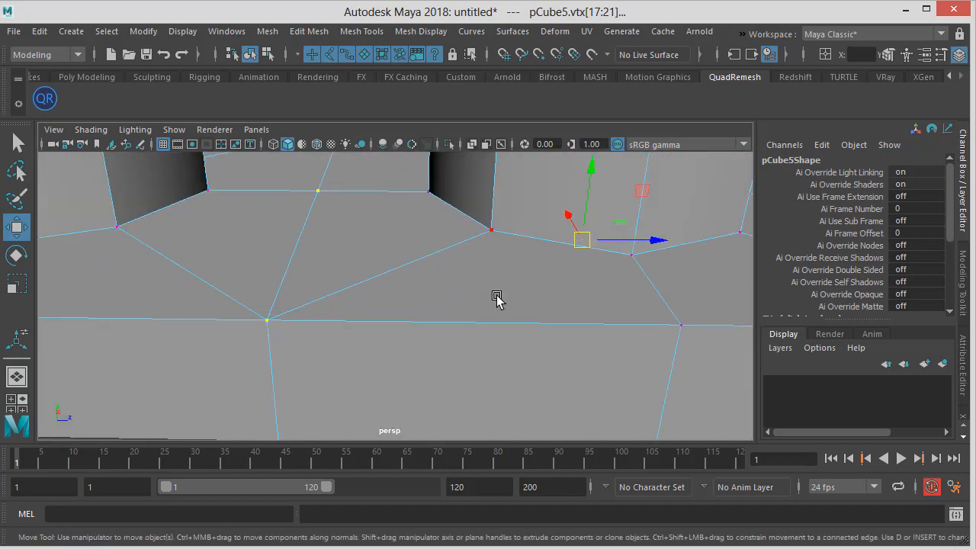
pyautogui.scroll(-5, 388, 414)
pyautogui.scroll(2, 375, 404)
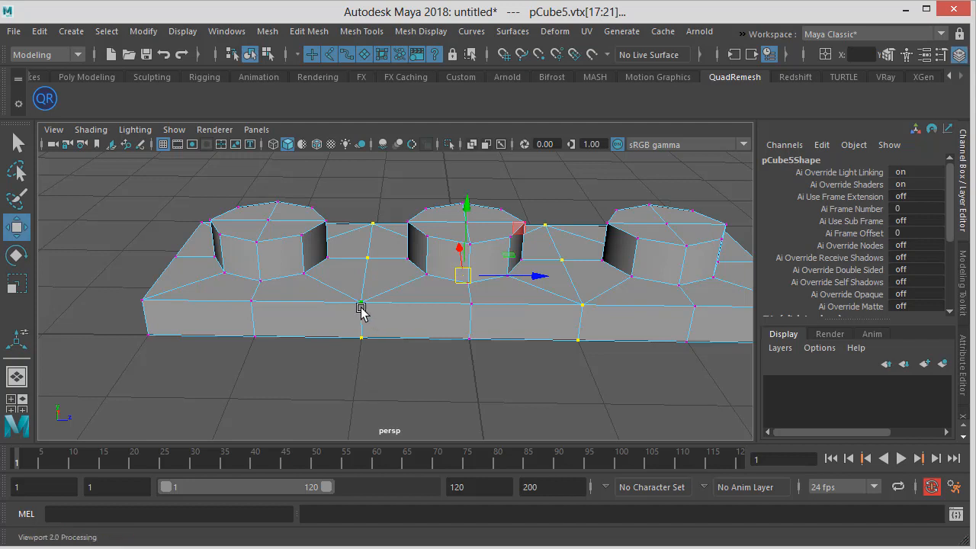
pyautogui.scroll(3, 361, 309)
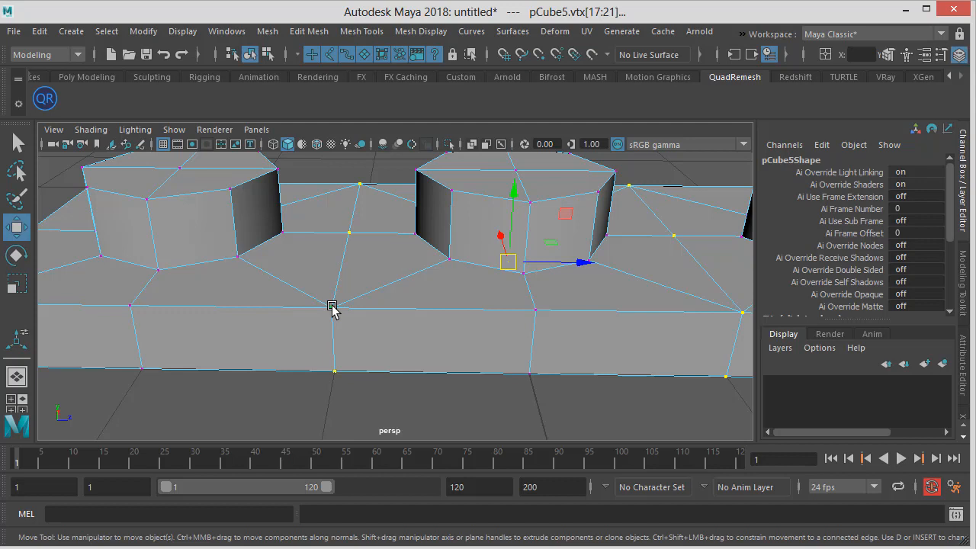
pyautogui.scroll(2, 332, 308)
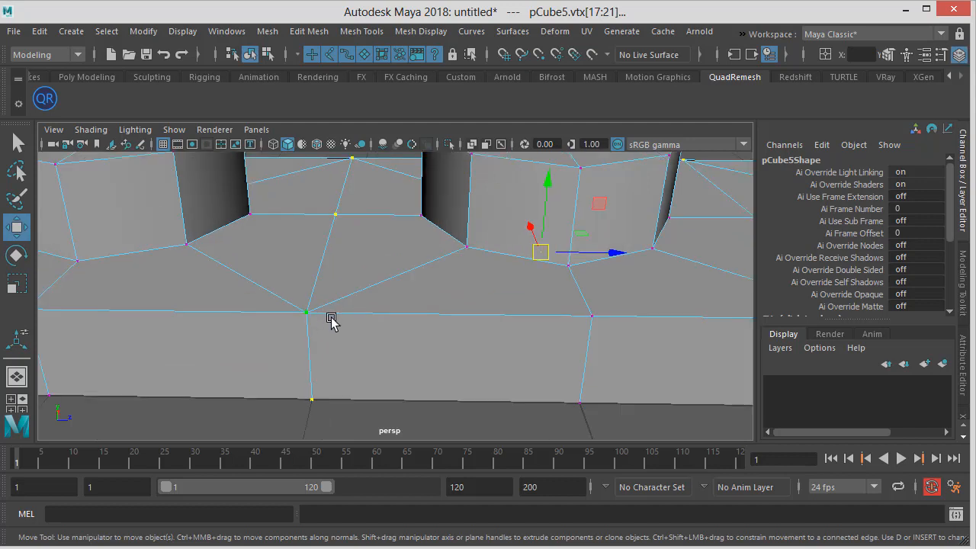
pyautogui.click(302, 32)
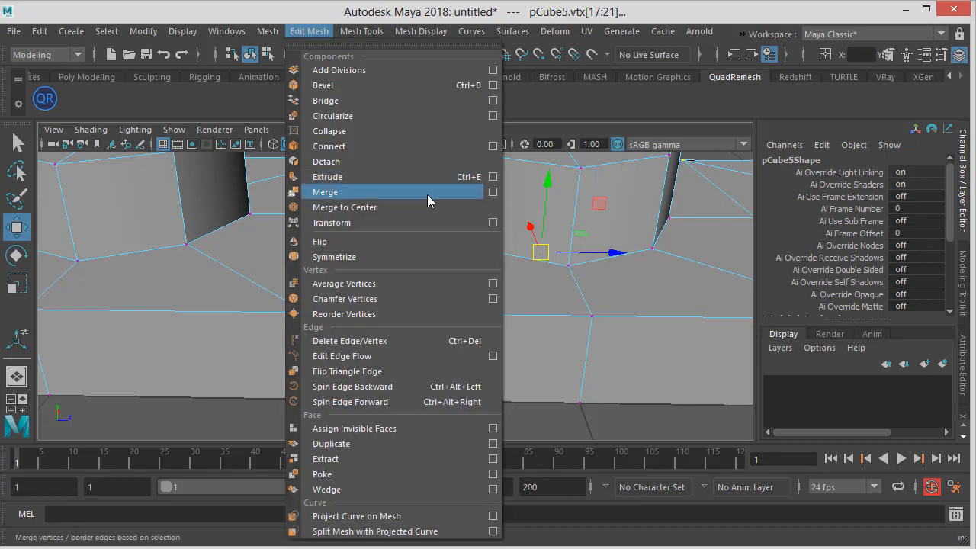
pyautogui.click(493, 192)
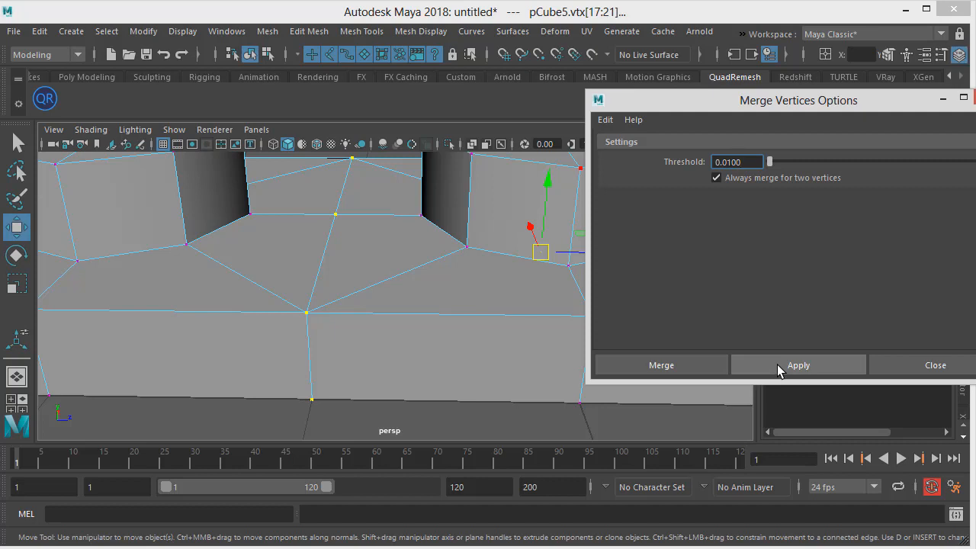
pyautogui.click(661, 366)
# Preview the merged piece smoothed, then return to the unsmoothed display to inspect the joint
pyautogui.scroll(-2, 701, 366)
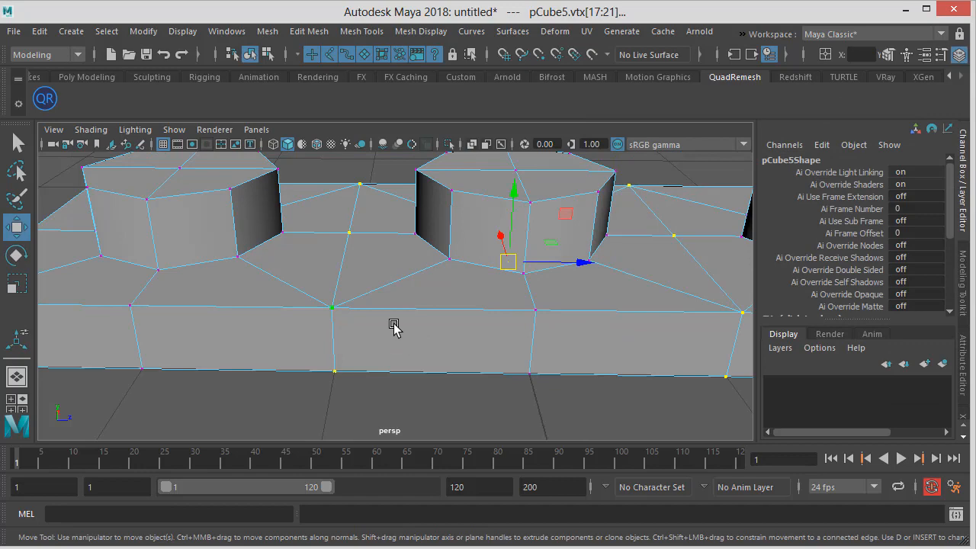
pyautogui.press('3')
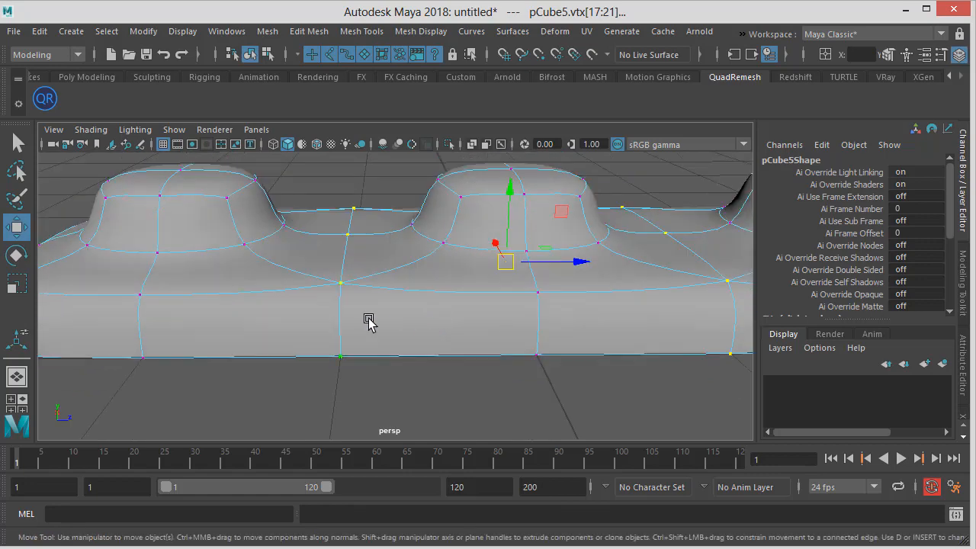
pyautogui.press('1')
pyautogui.keyDown('alt'); pyautogui.moveTo(333, 312); pyautogui.dragTo(648, 335, button='right'); pyautogui.keyUp('alt')
pyautogui.keyDown('alt'); pyautogui.moveTo(316, 316); pyautogui.dragTo(404, 301, button='middle'); pyautogui.keyUp('alt')
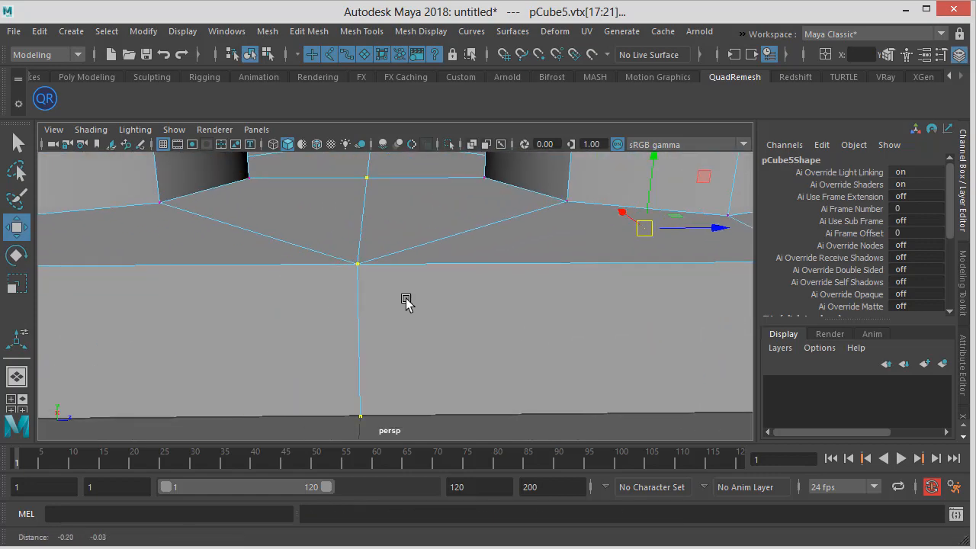
# Try nudging several vertices along the merged seam, undoing each move
pyautogui.click(352, 262)
pyautogui.scroll(-1, 458, 291)
pyautogui.click(363, 418)
pyautogui.click(363, 269)
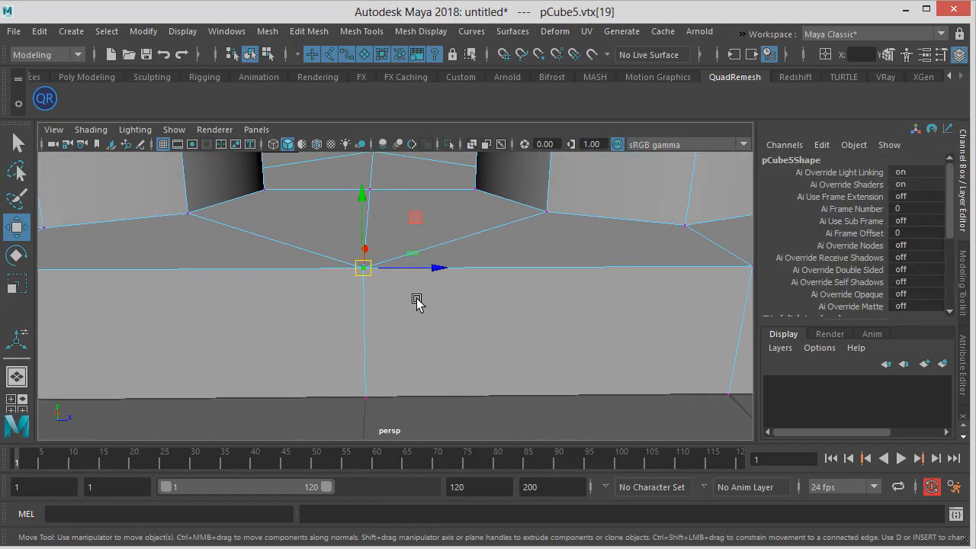
pyautogui.moveTo(369, 263); pyautogui.dragTo(316, 239)
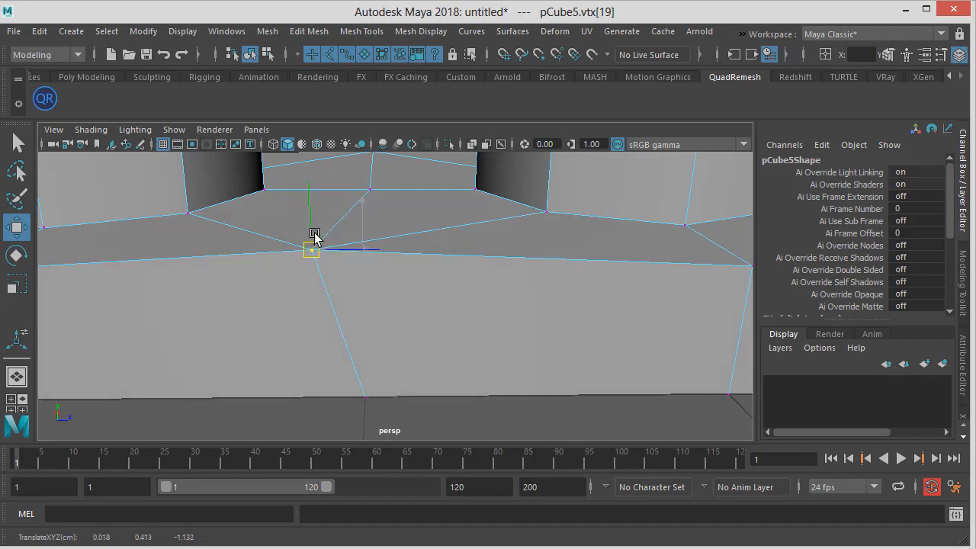
pyautogui.hotkey('ctrl', 'z')
pyautogui.keyDown('alt'); pyautogui.moveTo(435, 212); pyautogui.dragTo(433, 226); pyautogui.keyUp('alt')
pyautogui.scroll(-1, 431, 224)
pyautogui.click(374, 204)
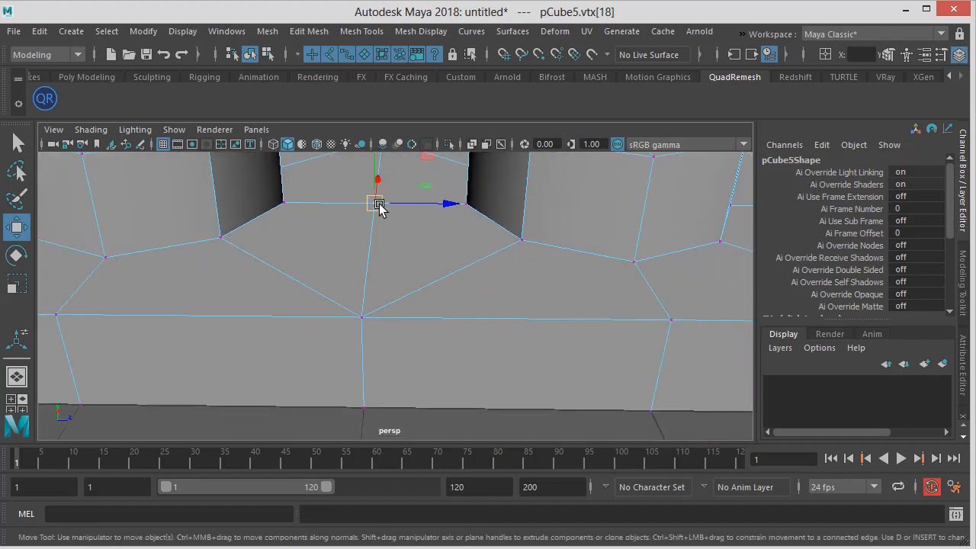
pyautogui.moveTo(375, 204); pyautogui.dragTo(327, 194)
pyautogui.hotkey('ctrl', 'z')
pyautogui.keyDown('alt'); pyautogui.moveTo(566, 268); pyautogui.dragTo(399, 287, button='middle'); pyautogui.keyUp('alt')
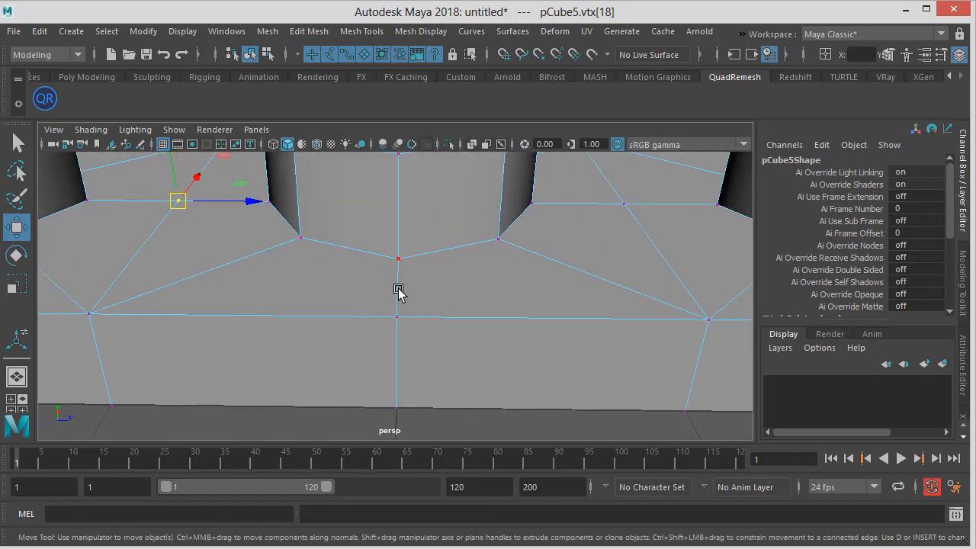
pyautogui.click(398, 316)
pyautogui.keyDown('alt'); pyautogui.moveTo(533, 309); pyautogui.dragTo(425, 293, button='middle'); pyautogui.keyUp('alt')
pyautogui.click(423, 285)
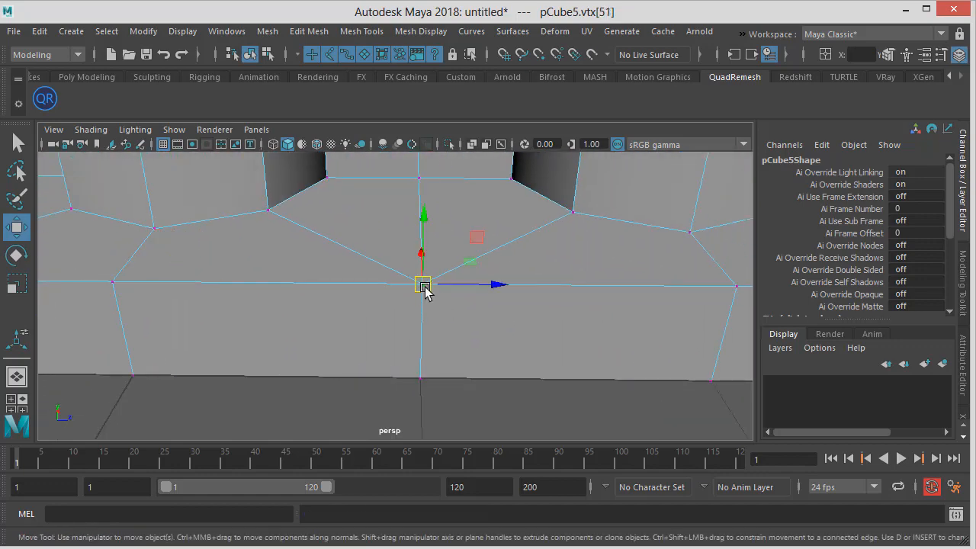
pyautogui.moveTo(423, 285); pyautogui.dragTo(350, 276)
pyautogui.hotkey('ctrl', 'z')
pyautogui.click(420, 179)
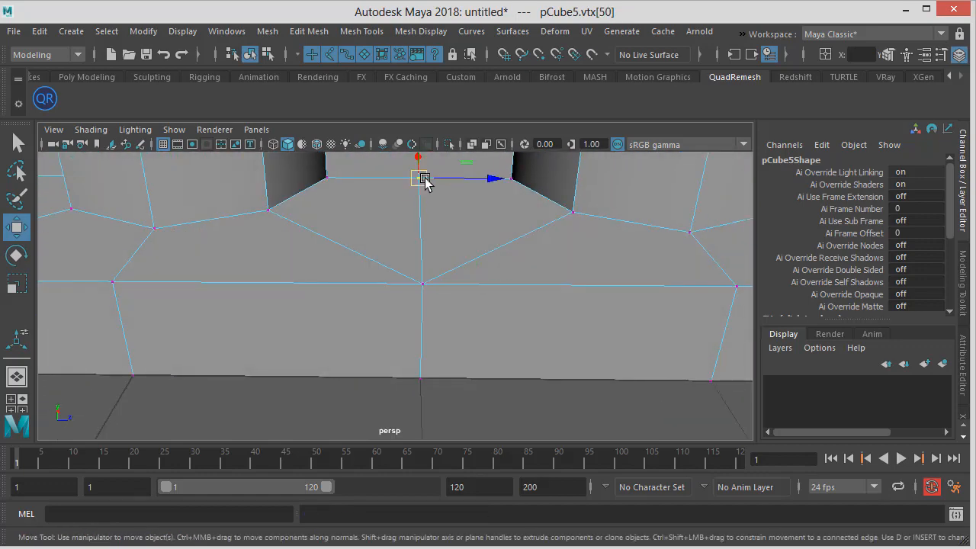
pyautogui.moveTo(419, 179); pyautogui.dragTo(344, 173)
pyautogui.hotkey('ctrl', 'z')
# Duplicate the three-stud piece in object mode and move the copy aside
pyautogui.keyDown('alt'); pyautogui.moveTo(486, 195); pyautogui.dragTo(285, 236, button='right'); pyautogui.keyUp('alt')
pyautogui.keyDown('alt'); pyautogui.moveTo(285, 236); pyautogui.dragTo(517, 219); pyautogui.keyUp('alt')
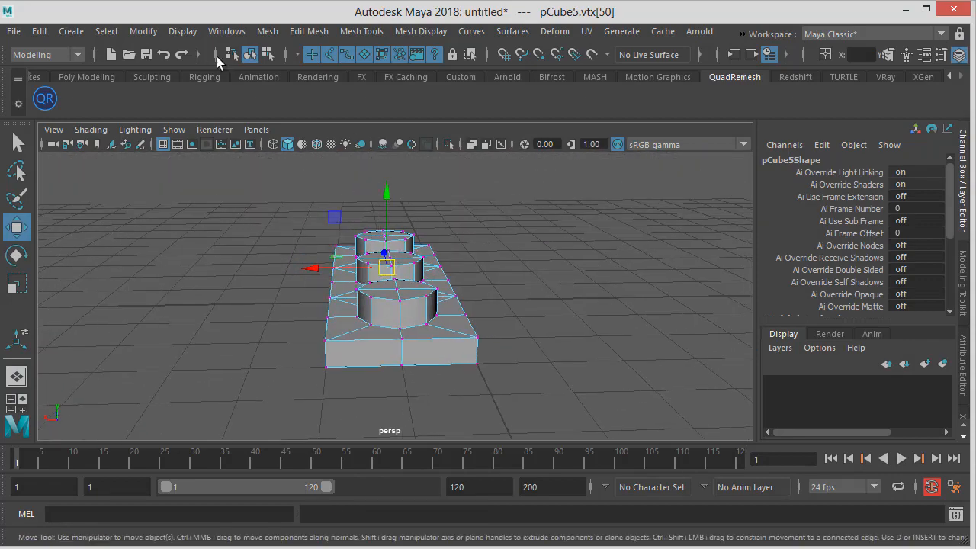
pyautogui.click(250, 55)
pyautogui.click(251, 55)
pyautogui.moveTo(399, 213)
pyautogui.keyDown('alt'); pyautogui.mouseDown()
pyautogui.moveTo(404, 242)
pyautogui.moveTo(390, 216)
pyautogui.mouseUp(); pyautogui.keyUp('alt')
pyautogui.keyDown('alt'); pyautogui.moveTo(390, 215); pyautogui.dragTo(254, 225, button='right'); pyautogui.keyUp('alt')
pyautogui.keyDown('alt'); pyautogui.moveTo(253, 226); pyautogui.dragTo(490, 243); pyautogui.keyUp('alt')
pyautogui.hotkey('ctrl', 'd')
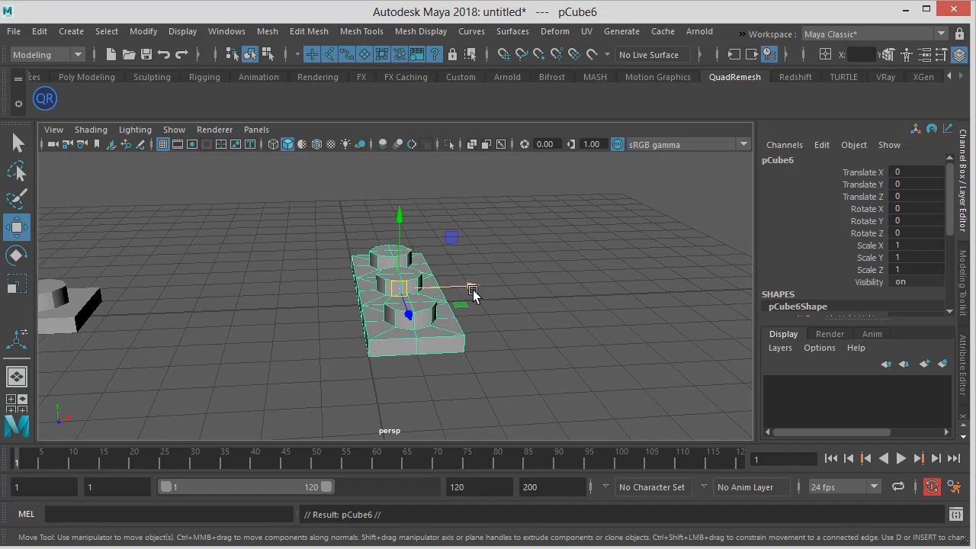
pyautogui.moveTo(473, 288); pyautogui.dragTo(689, 277)
# Select the original piece, switch to face selection and delete the faces at its near end
pyautogui.scroll(2, 415, 303)
pyautogui.keyDown('alt'); pyautogui.moveTo(407, 298); pyautogui.dragTo(475, 302); pyautogui.keyUp('alt')
pyautogui.click(372, 263)
pyautogui.press('space')
pyautogui.keyDown('alt'); pyautogui.moveTo(452, 313); pyautogui.dragTo(404, 305, button='middle'); pyautogui.keyUp('alt')
pyautogui.press('space')
pyautogui.moveTo(403, 305); pyautogui.dragTo(332, 283)
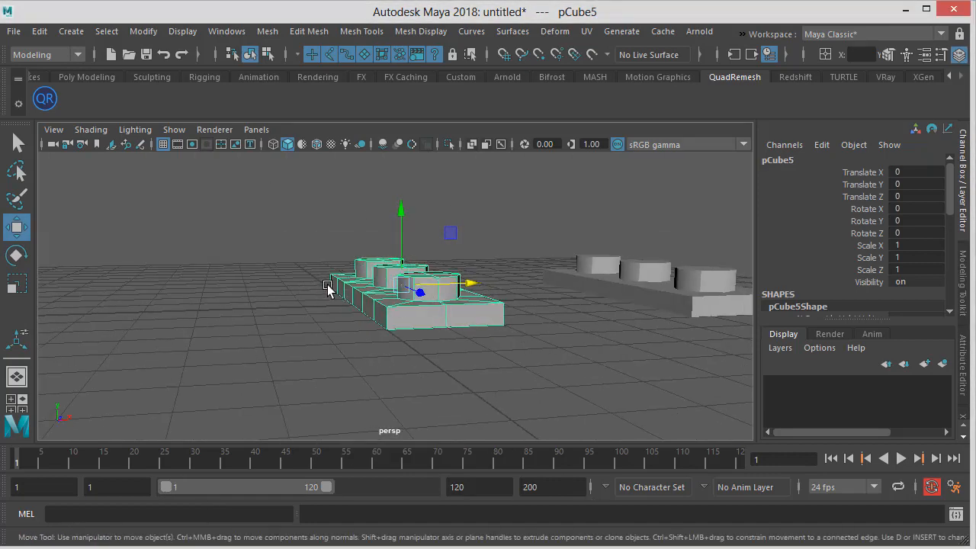
pyautogui.keyDown('alt'); pyautogui.moveTo(417, 328); pyautogui.dragTo(386, 323); pyautogui.keyUp('alt')
pyautogui.keyDown('alt'); pyautogui.moveTo(386, 322); pyautogui.dragTo(396, 320, button='right'); pyautogui.keyUp('alt')
pyautogui.keyDown('alt'); pyautogui.moveTo(397, 321); pyautogui.dragTo(327, 294); pyautogui.keyUp('alt')
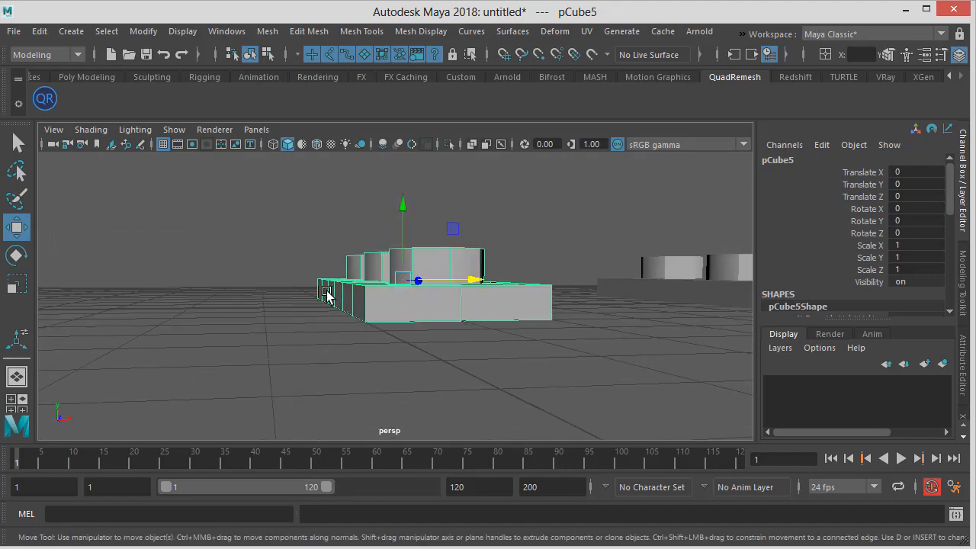
pyautogui.moveTo(381, 308)
pyautogui.keyDown('alt'); pyautogui.mouseDown()
pyautogui.moveTo(353, 305)
pyautogui.moveTo(349, 289)
pyautogui.moveTo(323, 283)
pyautogui.moveTo(403, 302)
pyautogui.moveTo(371, 300)
pyautogui.moveTo(377, 292)
pyautogui.moveTo(365, 303)
pyautogui.mouseUp(); pyautogui.keyUp('alt')
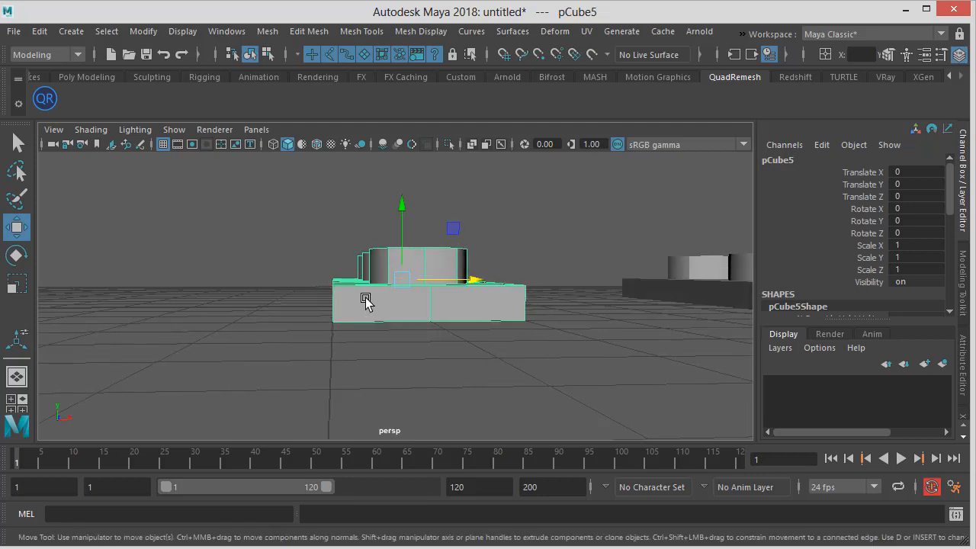
pyautogui.rightClick(333, 288)
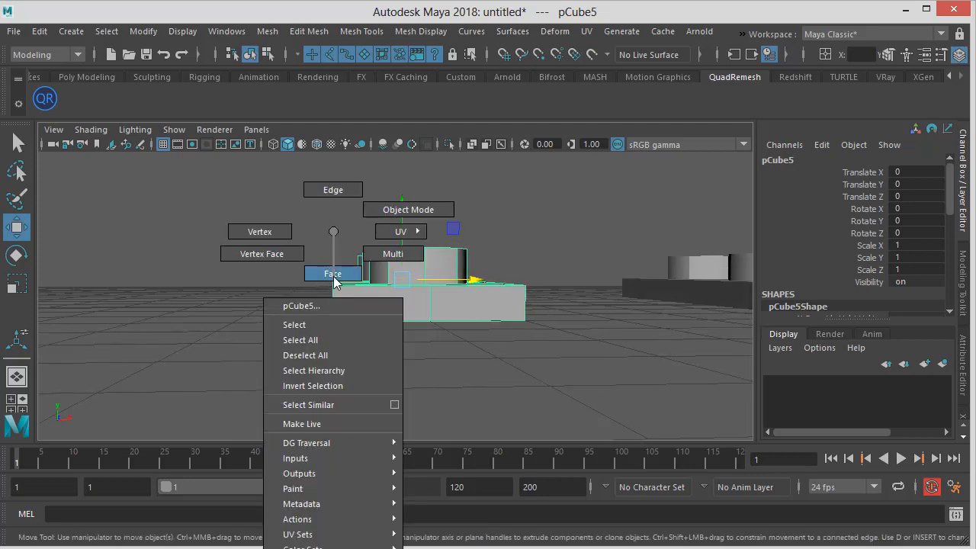
pyautogui.click(333, 273)
pyautogui.moveTo(306, 239); pyautogui.dragTo(352, 355)
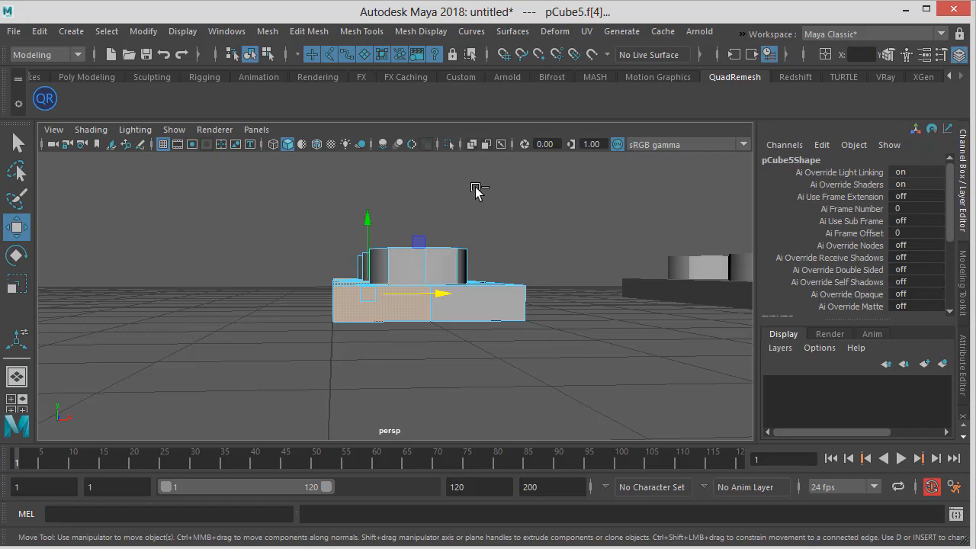
pyautogui.moveTo(475, 191); pyautogui.dragTo(347, 376)
pyautogui.moveTo(285, 350)
pyautogui.keyDown('alt'); pyautogui.mouseDown()
pyautogui.moveTo(373, 345)
pyautogui.moveTo(316, 301)
pyautogui.moveTo(297, 350)
pyautogui.mouseUp(); pyautogui.keyUp('alt')
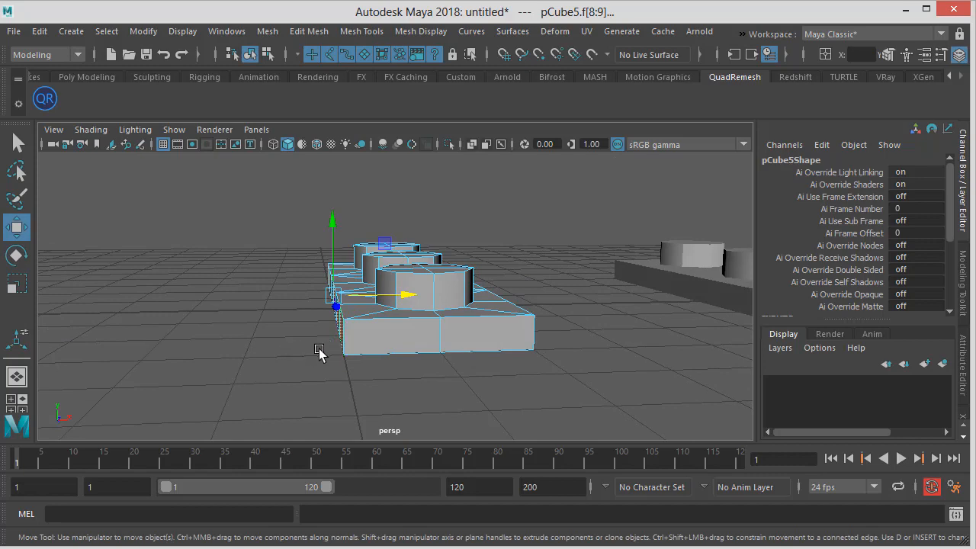
pyautogui.keyDown('alt'); pyautogui.moveTo(322, 356); pyautogui.dragTo(341, 349); pyautogui.keyUp('alt')
pyautogui.press('Delete')
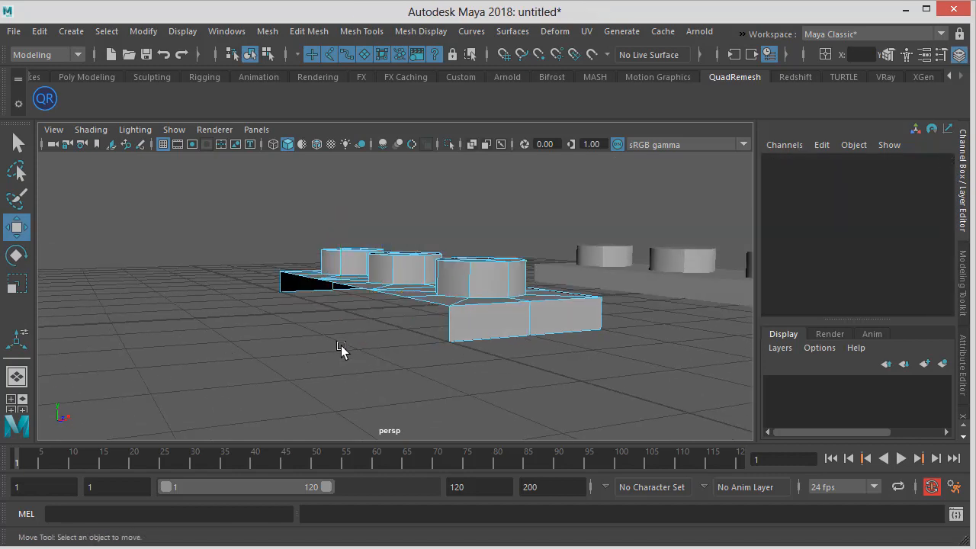
# Select the vertices at the piece's open end and try moving them along X, undoing the move
pyautogui.keyDown('alt'); pyautogui.moveTo(375, 303); pyautogui.dragTo(333, 272); pyautogui.keyUp('alt')
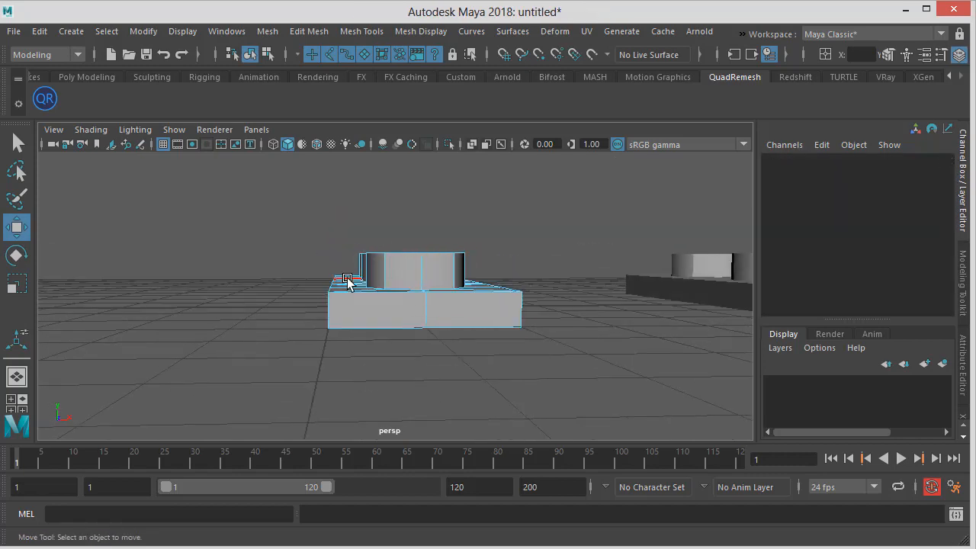
pyautogui.moveTo(347, 280); pyautogui.dragTo(278, 234, button='right')
pyautogui.moveTo(296, 234); pyautogui.dragTo(342, 350)
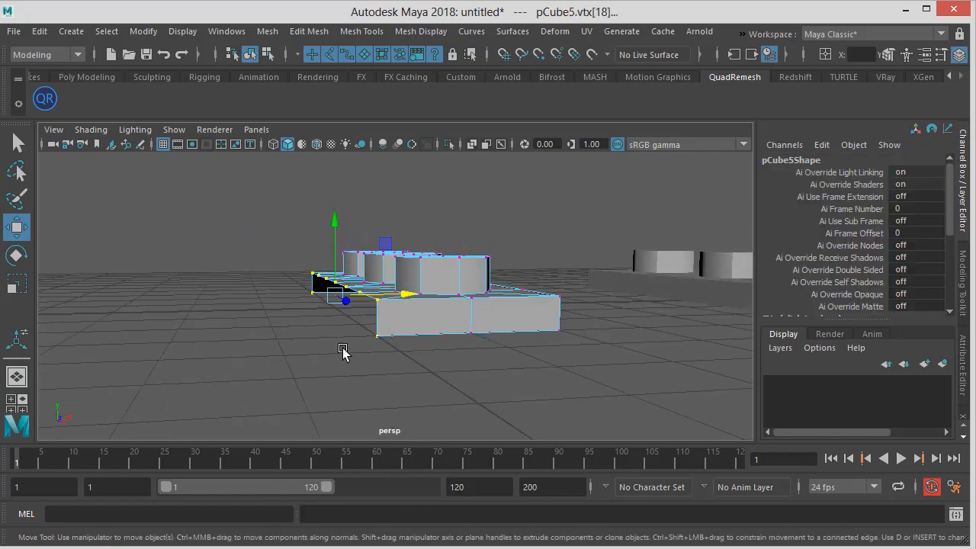
pyautogui.moveTo(410, 294)
pyautogui.mouseDown()
pyautogui.moveTo(344, 298)
pyautogui.moveTo(355, 307)
pyautogui.moveTo(397, 304)
pyautogui.mouseUp()
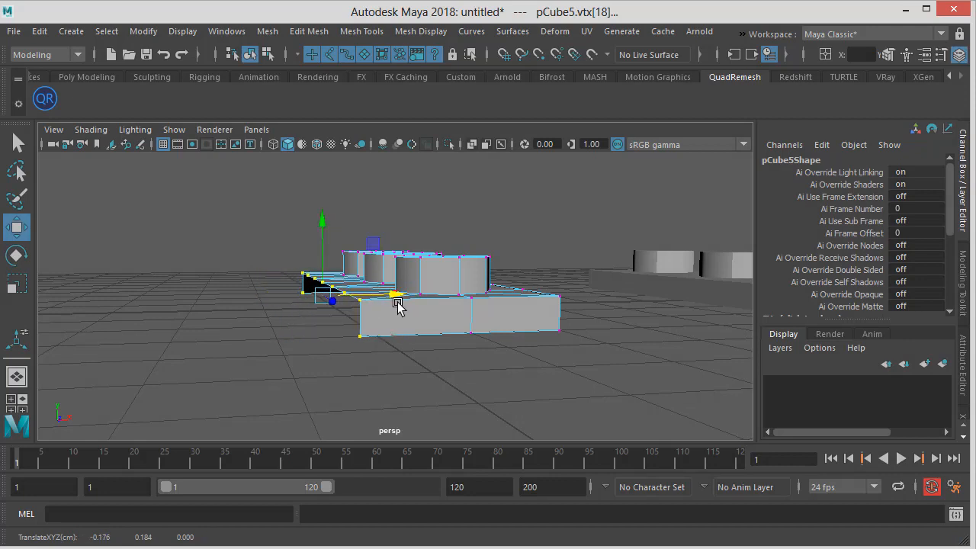
pyautogui.hotkey('ctrl', 'z')
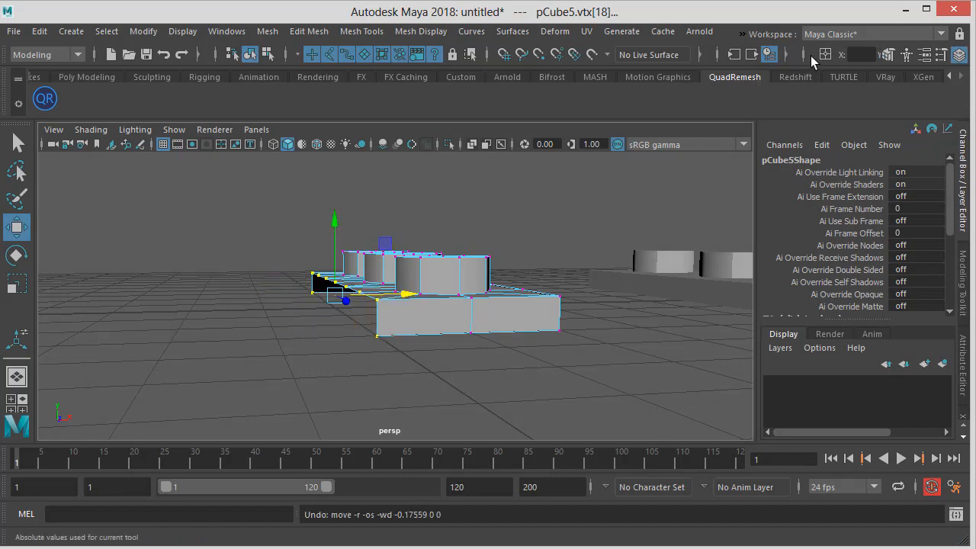
# Move the selected open-end vertices along X toward the world origin
pyautogui.click(702, 55)
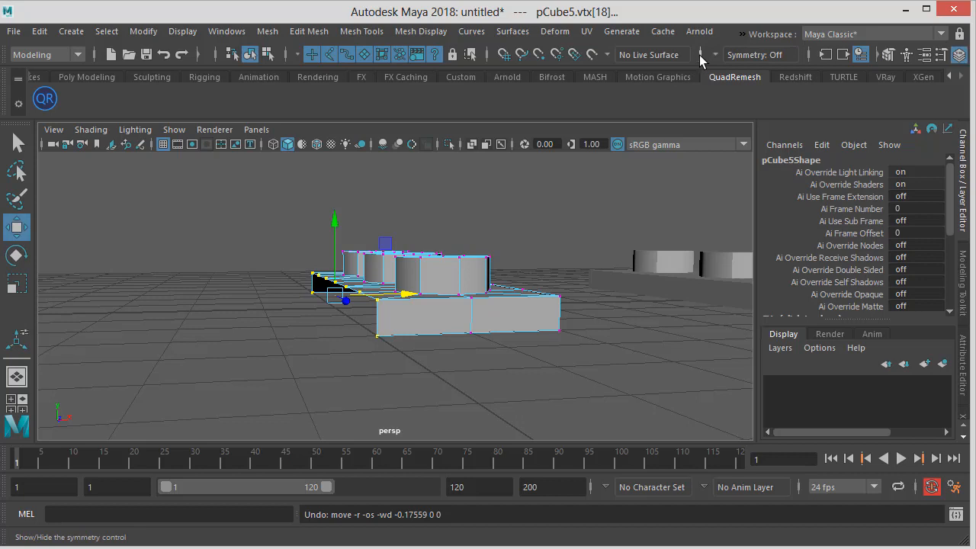
pyautogui.click(699, 55)
pyautogui.click(489, 56)
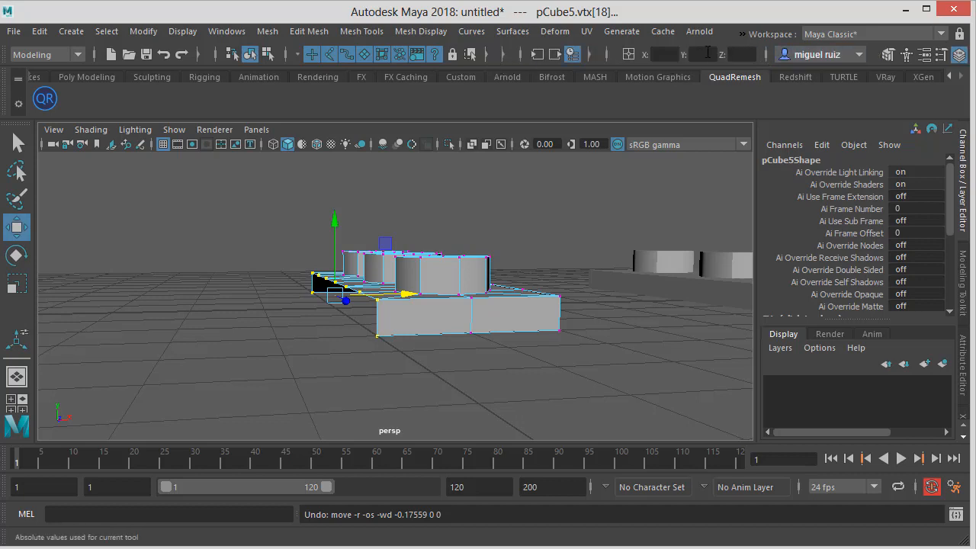
pyautogui.click(665, 55)
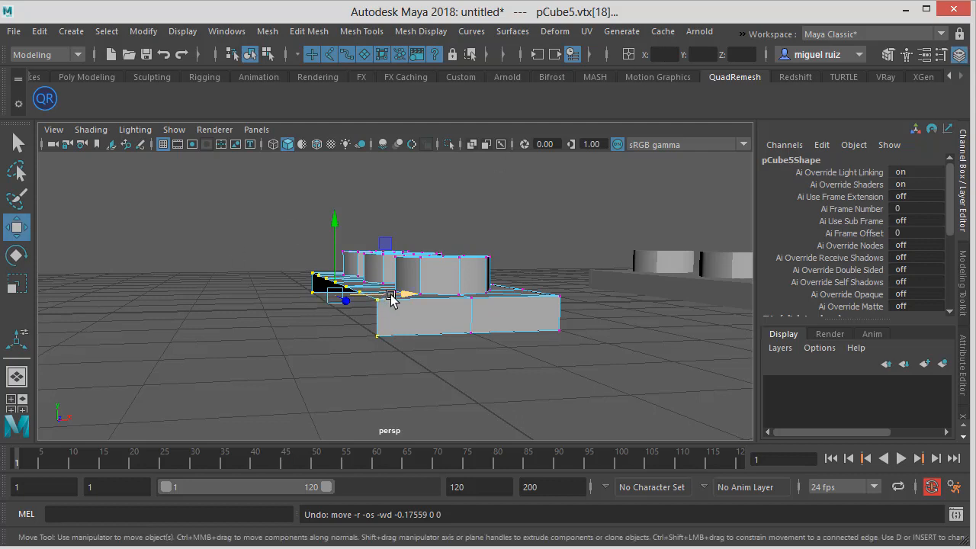
pyautogui.moveTo(390, 296); pyautogui.dragTo(335, 299)
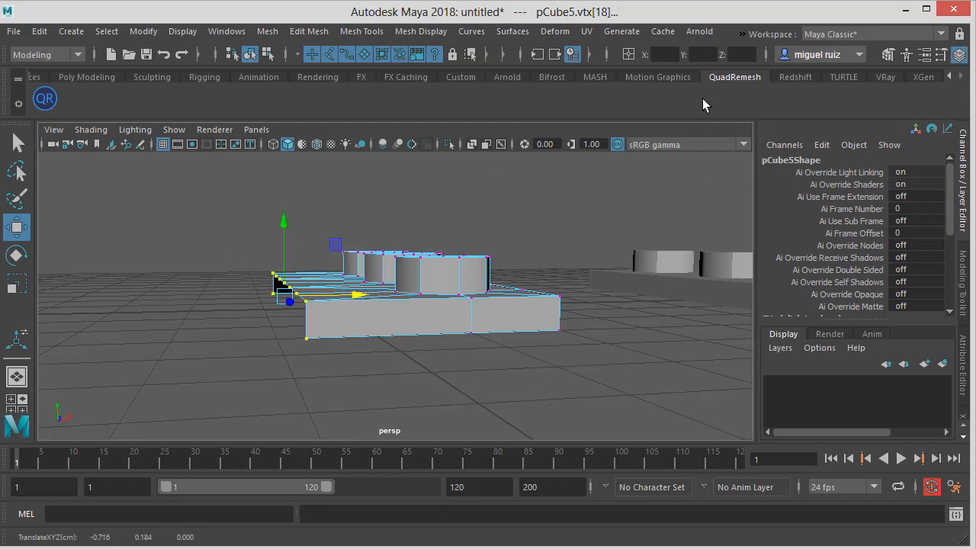
pyautogui.press('Return')
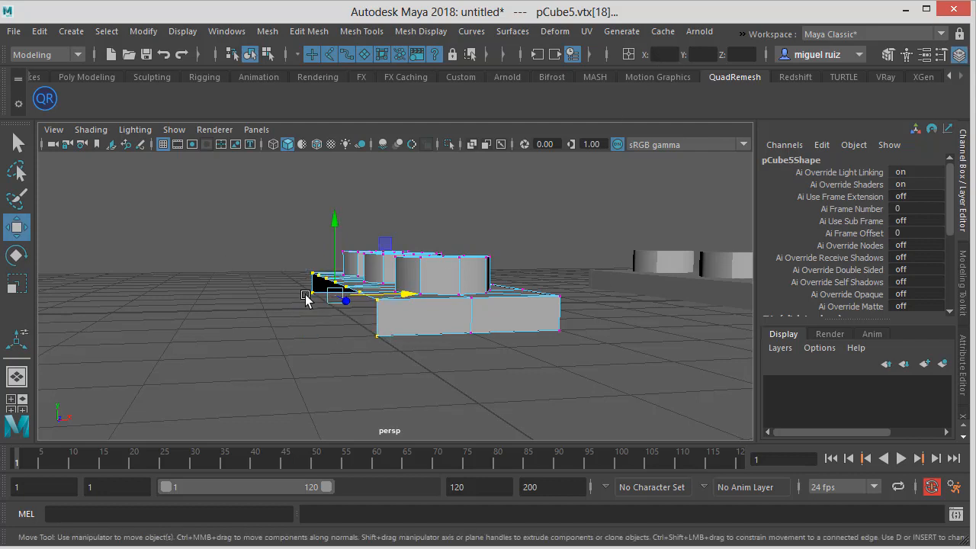
pyautogui.scroll(-2, 310, 302)
pyautogui.keyDown('alt'); pyautogui.moveTo(386, 309); pyautogui.dragTo(353, 312); pyautogui.keyUp('alt')
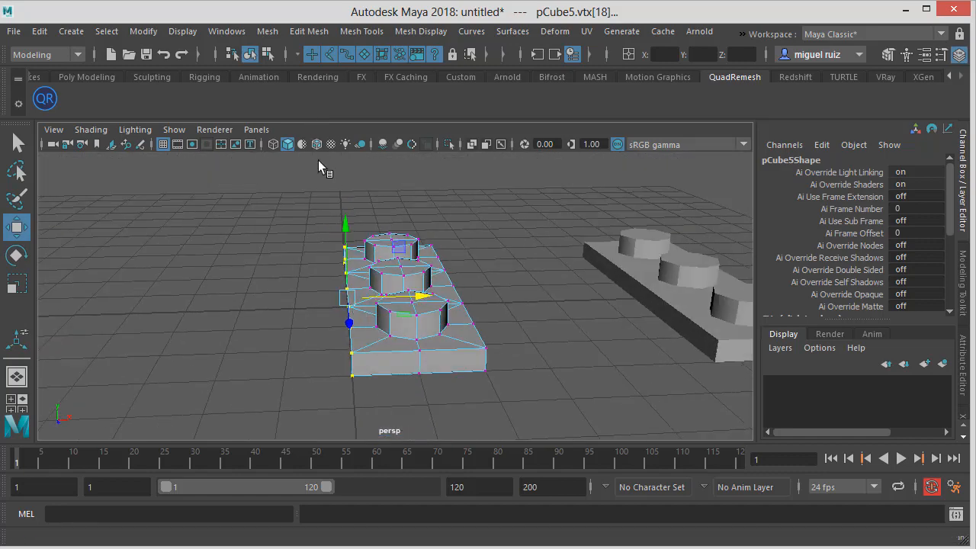
# Select the piece in object mode and open the Mirror options
pyautogui.press('F8')
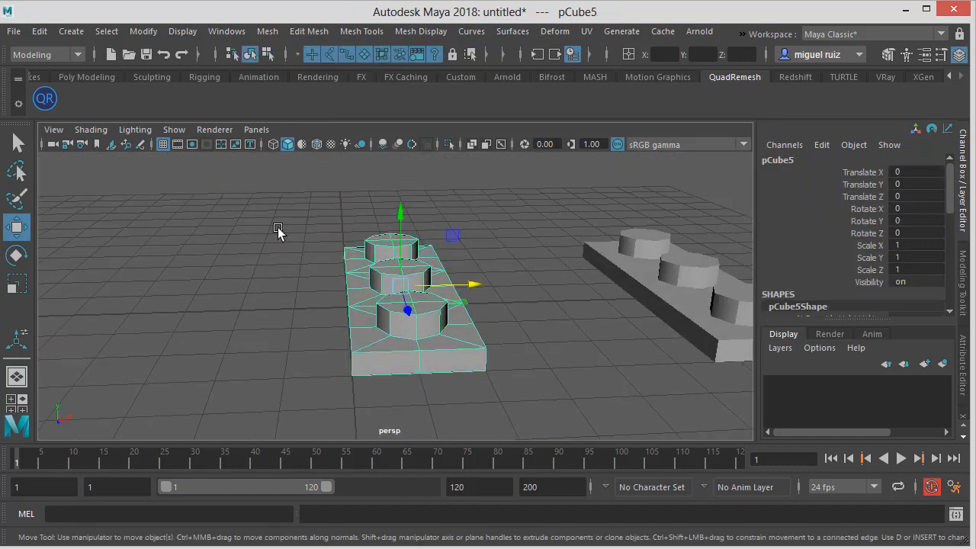
pyautogui.click(278, 227)
pyautogui.click(355, 250)
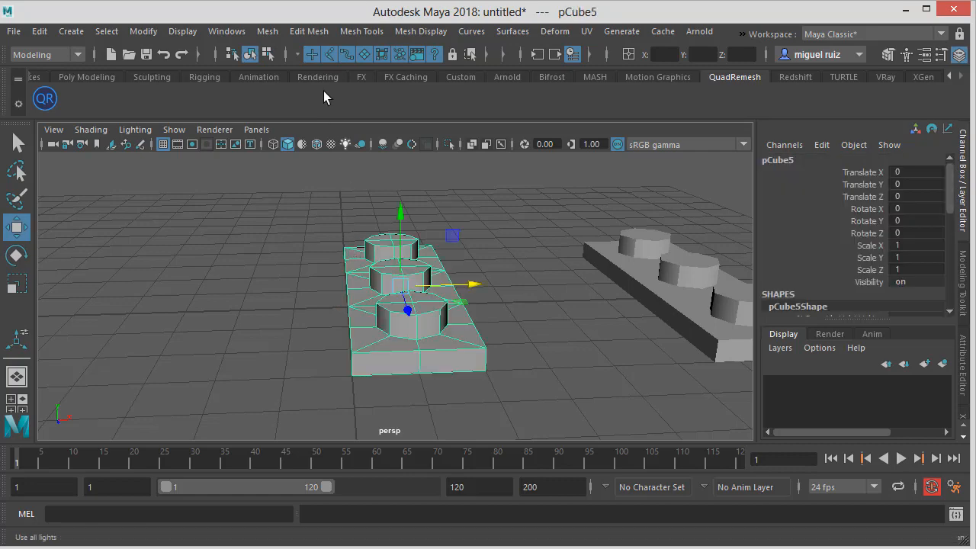
pyautogui.click(264, 35)
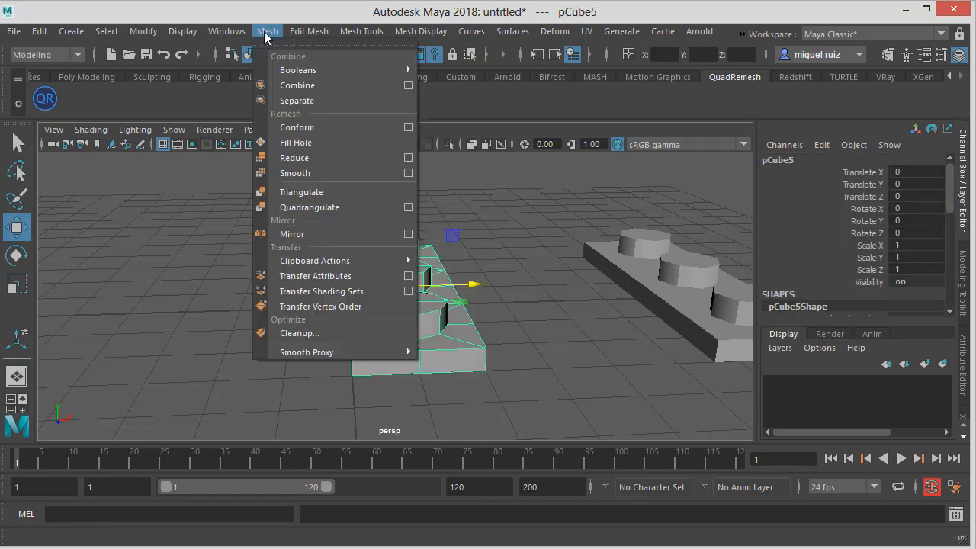
pyautogui.click(303, 35)
pyautogui.click(276, 36)
pyautogui.click(408, 235)
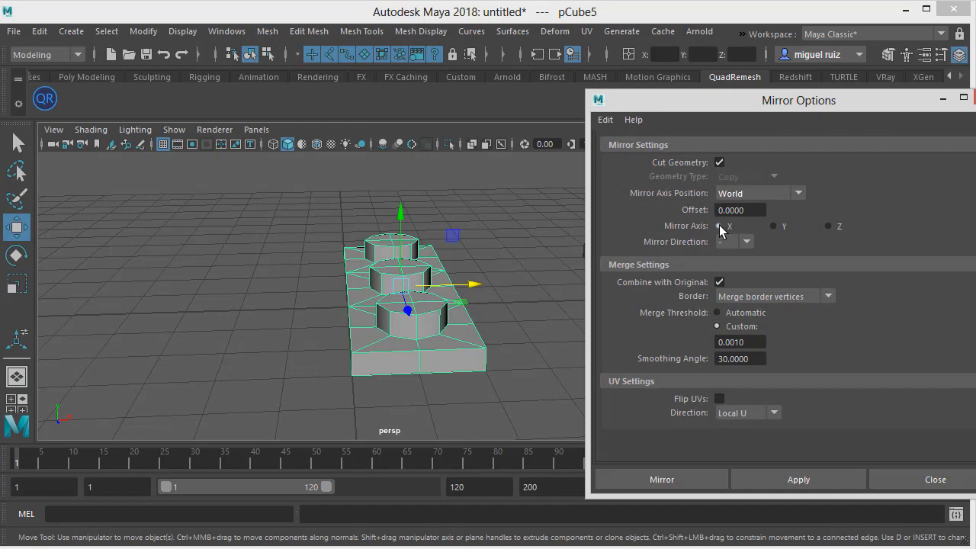
# Mirror the piece across the world X axis with Cut Geometry, merged border vertices and an automatic merge threshold
pyautogui.scroll(-4, 384, 328)
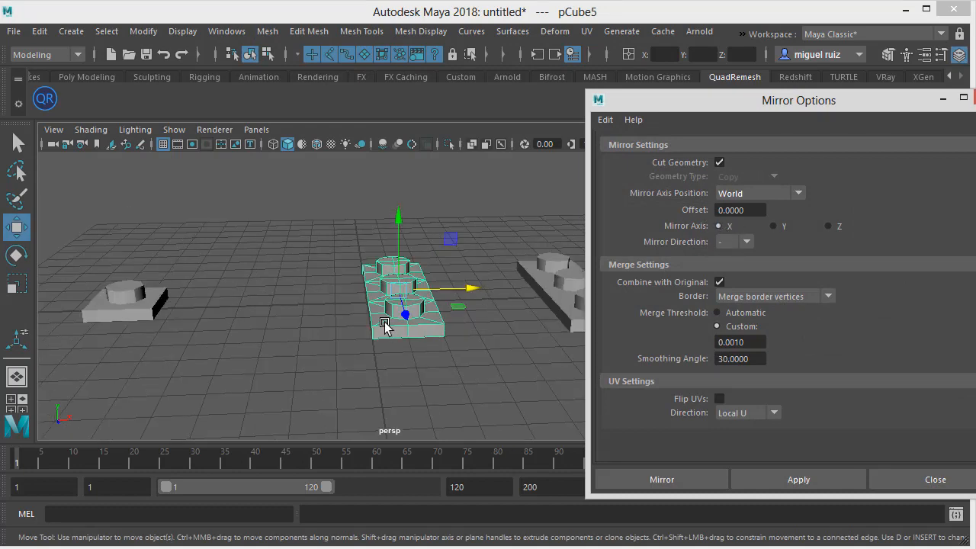
pyautogui.scroll(2, 385, 329)
pyautogui.press('space')
pyautogui.click(386, 329)
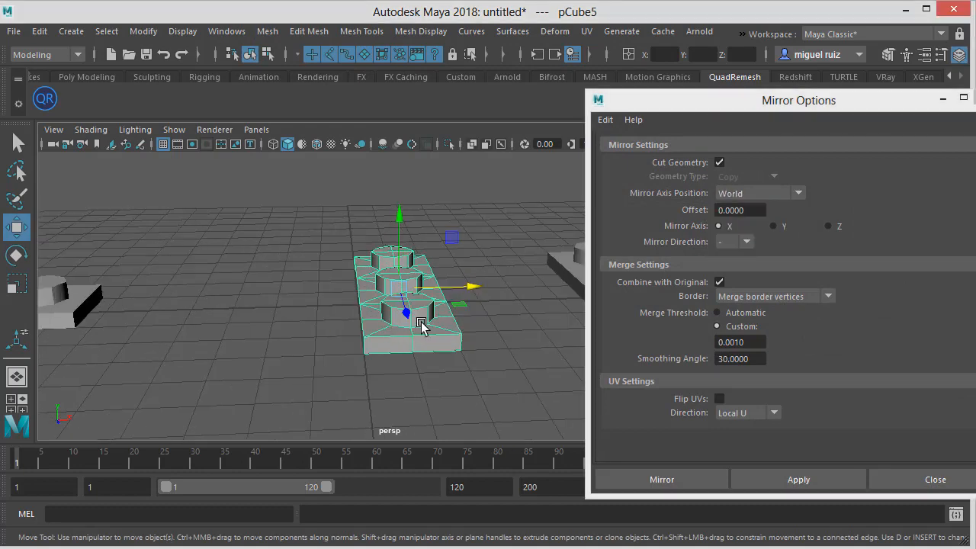
pyautogui.press('space')
pyautogui.moveTo(422, 326); pyautogui.dragTo(405, 365)
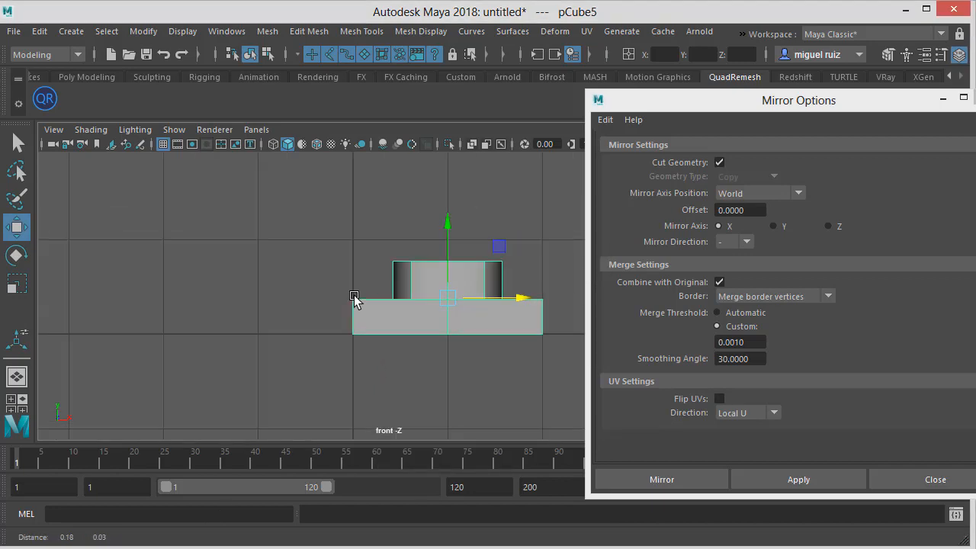
pyautogui.scroll(-2, 316, 286)
pyautogui.keyDown('alt'); pyautogui.moveTo(354, 296); pyautogui.dragTo(326, 286, button='middle'); pyautogui.keyUp('alt')
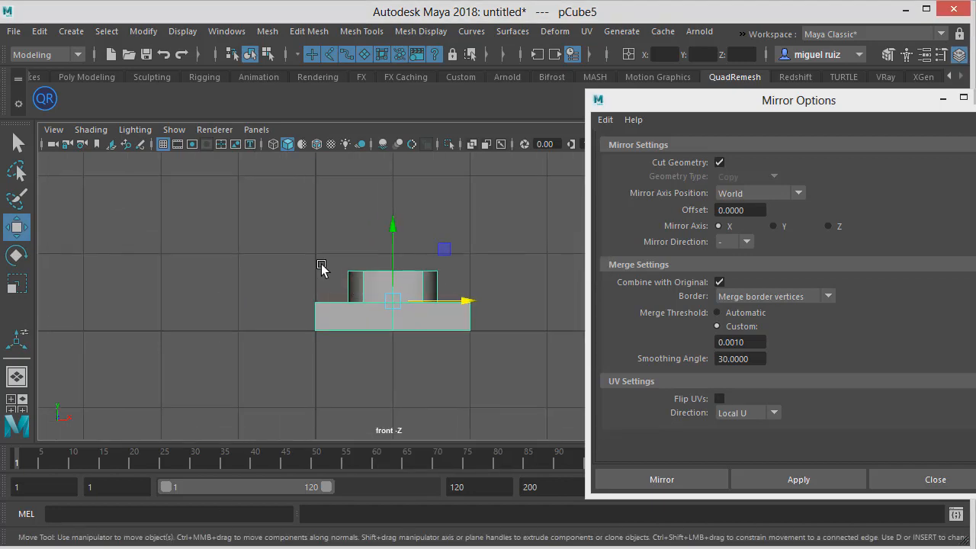
pyautogui.press('space')
pyautogui.moveTo(331, 292); pyautogui.dragTo(309, 267)
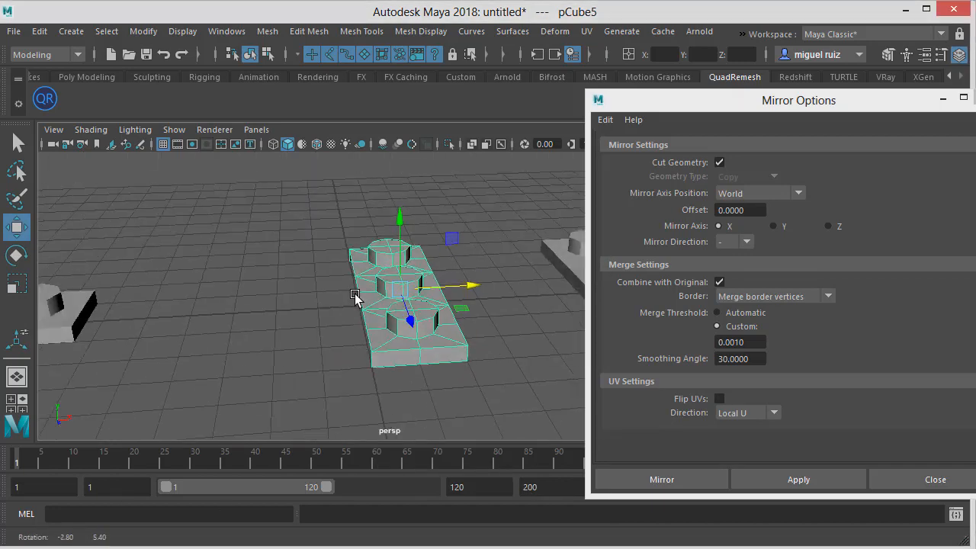
pyautogui.click(745, 242)
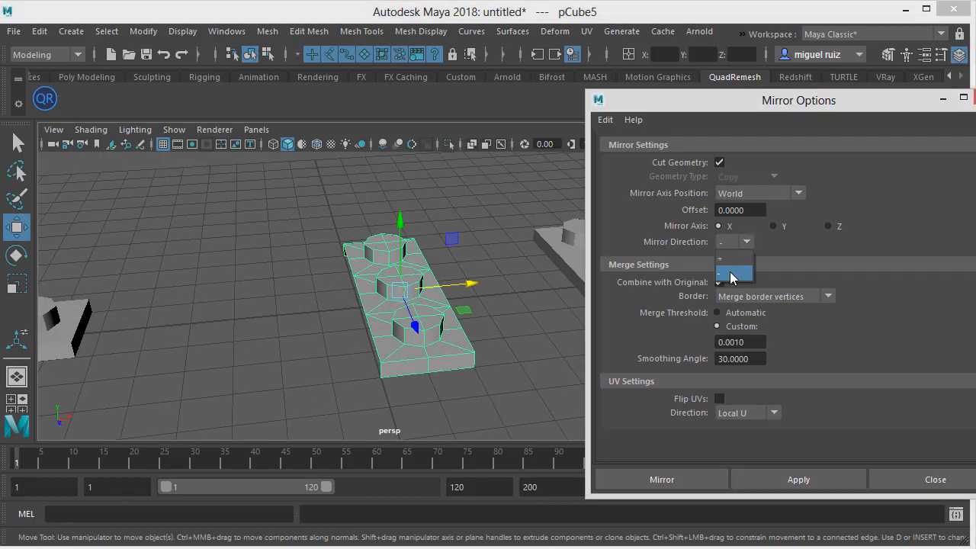
pyautogui.click(732, 273)
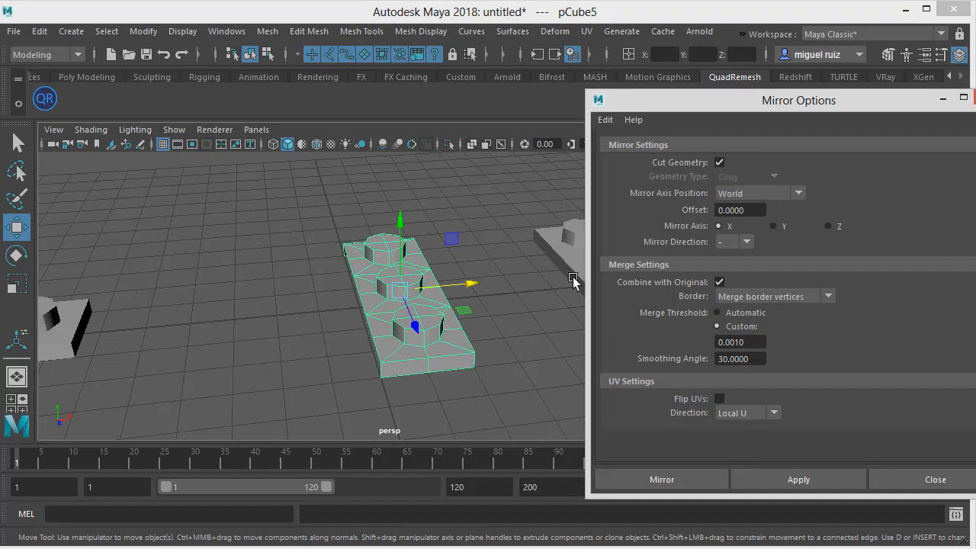
pyautogui.click(747, 317)
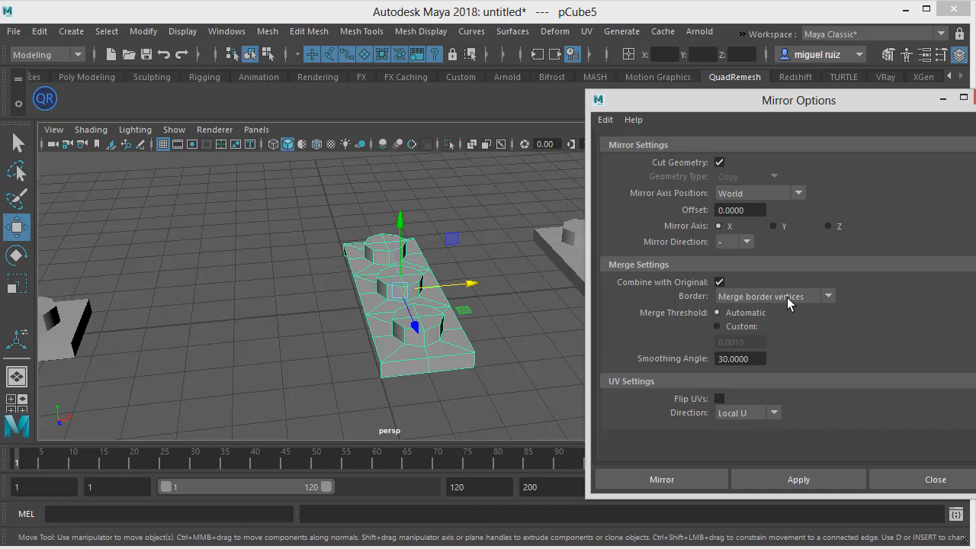
pyautogui.click(763, 477)
# Preview the mirrored six-stud piece smoothed, then return to the unsmoothed display
pyautogui.click(492, 288)
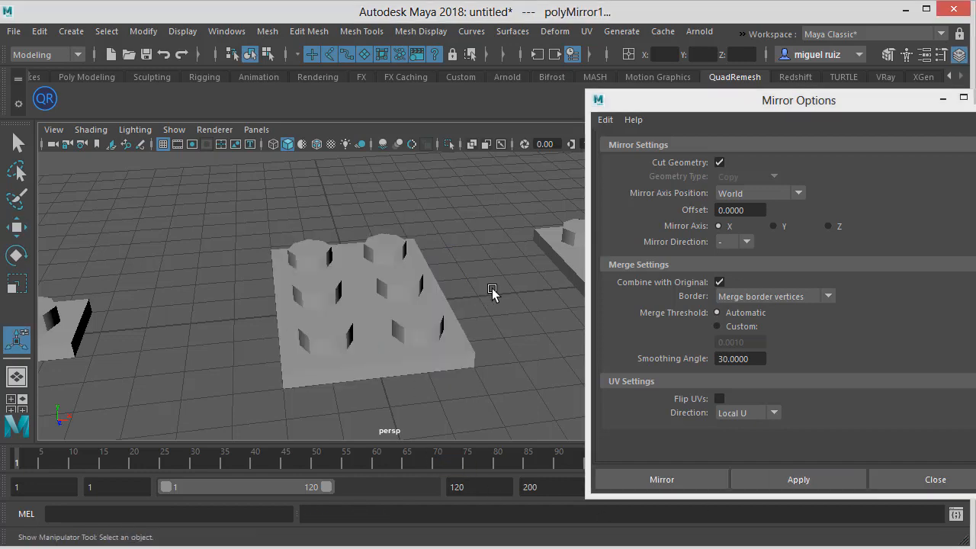
pyautogui.click(390, 315)
pyautogui.keyDown('alt'); pyautogui.moveTo(391, 315); pyautogui.dragTo(446, 287); pyautogui.keyUp('alt')
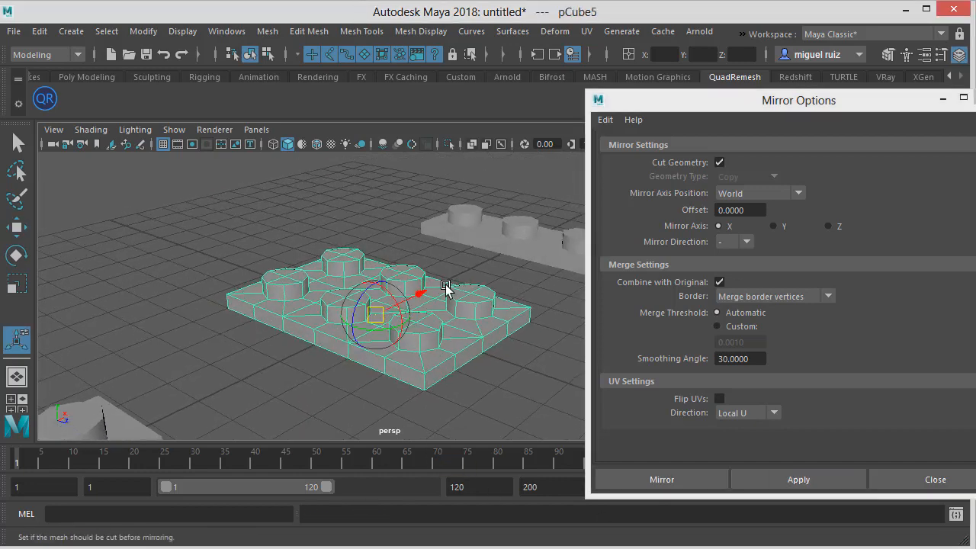
pyautogui.press('3')
pyautogui.keyDown('alt'); pyautogui.moveTo(321, 224); pyautogui.dragTo(278, 232); pyautogui.keyUp('alt')
pyautogui.click(279, 231)
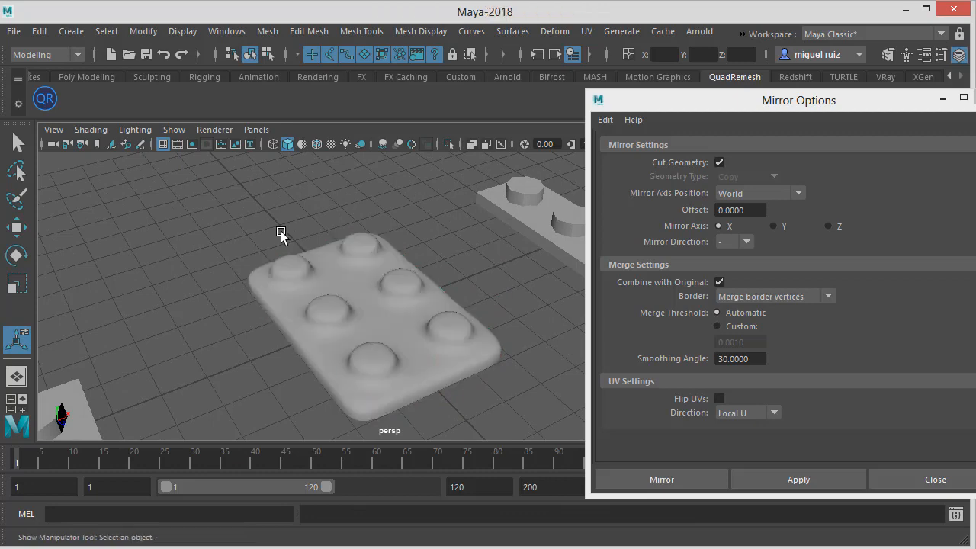
pyautogui.click(337, 263)
pyautogui.press('1')
pyautogui.keyDown('alt'); pyautogui.moveTo(337, 263); pyautogui.dragTo(236, 239); pyautogui.keyUp('alt')
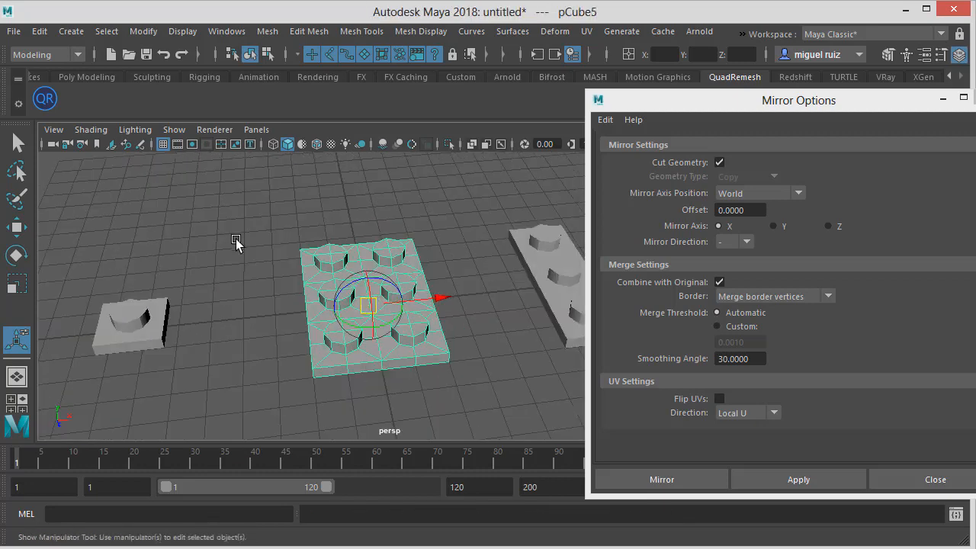
pyautogui.click(235, 235)
pyautogui.click(362, 269)
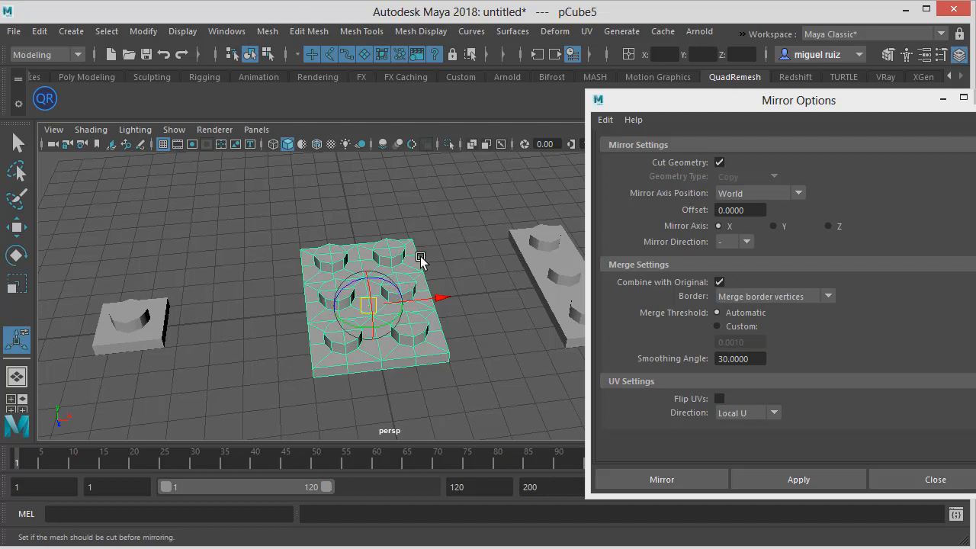
pyautogui.keyDown('alt'); pyautogui.moveTo(419, 259); pyautogui.dragTo(488, 254); pyautogui.keyUp('alt')
pyautogui.click(518, 252)
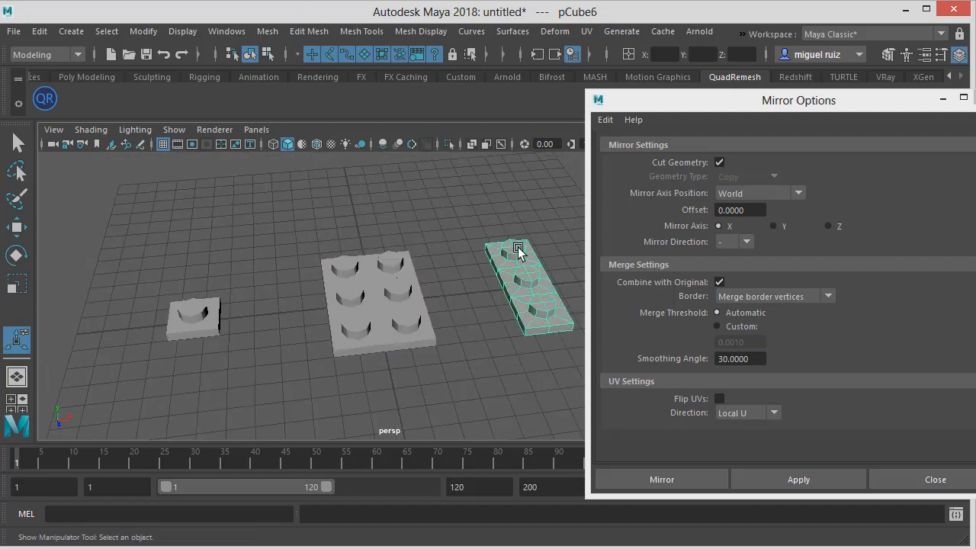
pyautogui.click(472, 292)
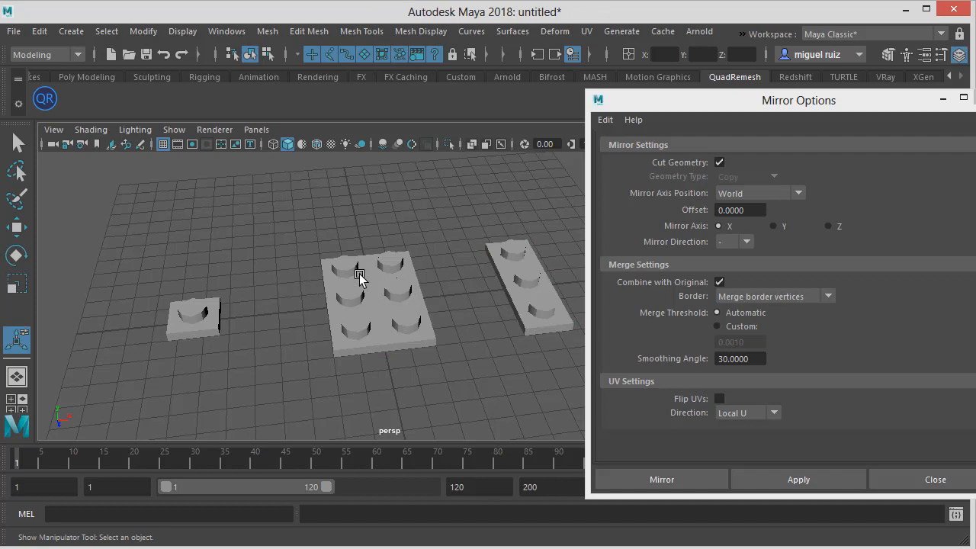
pyautogui.scroll(-3, 384, 307)
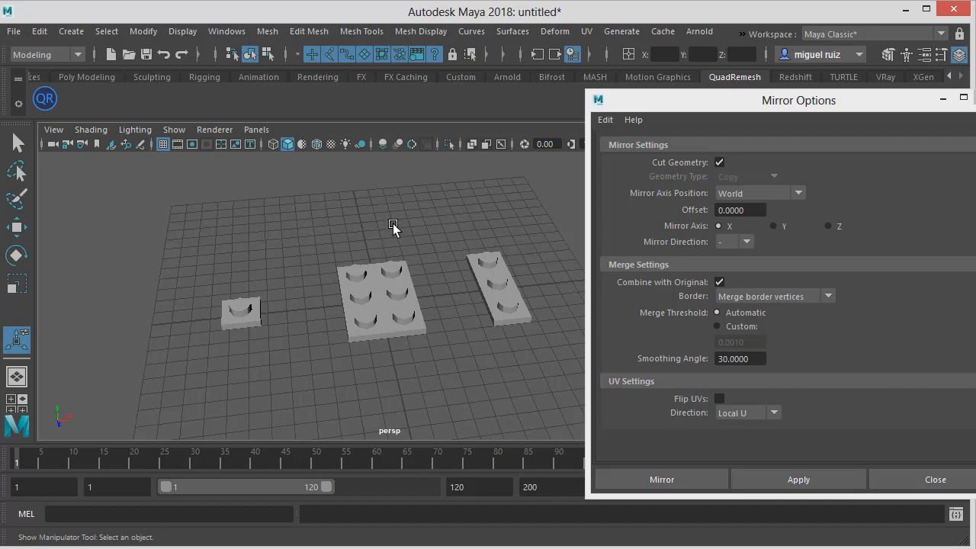
# Try moving the two pieces together, undoing the move
pyautogui.moveTo(547, 375); pyautogui.dragTo(548, 376)
pyautogui.click(483, 374)
pyautogui.moveTo(379, 238); pyautogui.dragTo(523, 383)
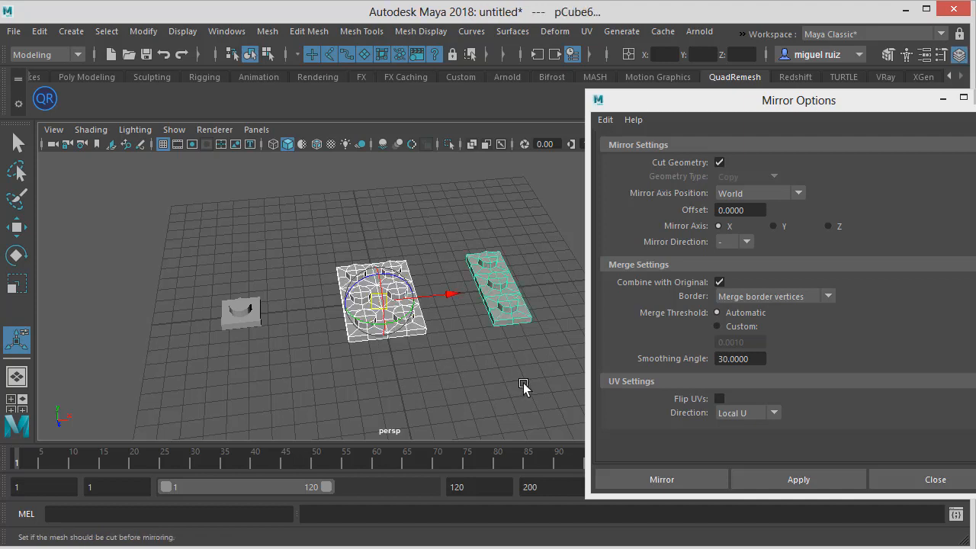
pyautogui.click(478, 373)
pyautogui.moveTo(609, 396); pyautogui.dragTo(609, 396)
pyautogui.moveTo(444, 291)
pyautogui.mouseDown()
pyautogui.moveTo(561, 290)
pyautogui.moveTo(462, 292)
pyautogui.mouseUp()
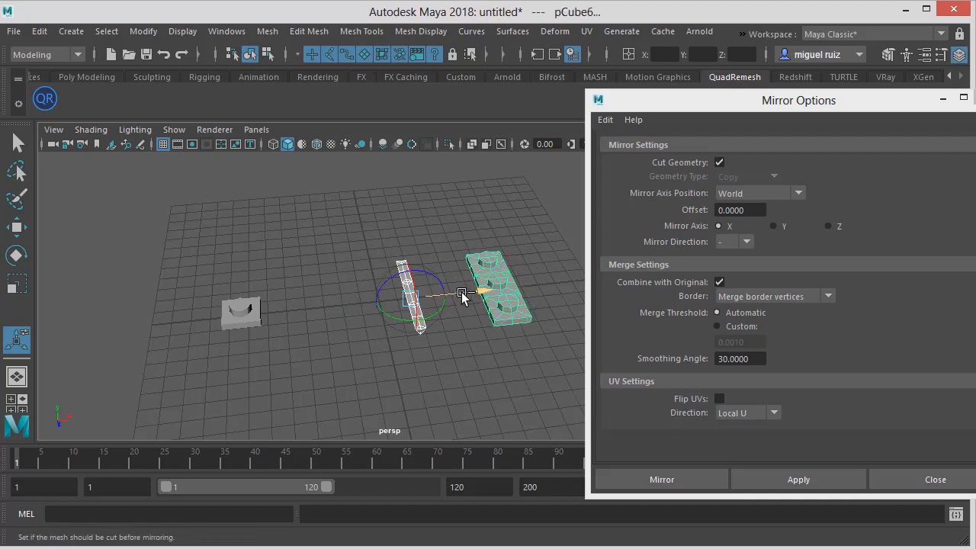
pyautogui.hotkey('ctrl', 'z')
# Select the mirrored six-stud piece
pyautogui.click(401, 220)
pyautogui.click(391, 273)
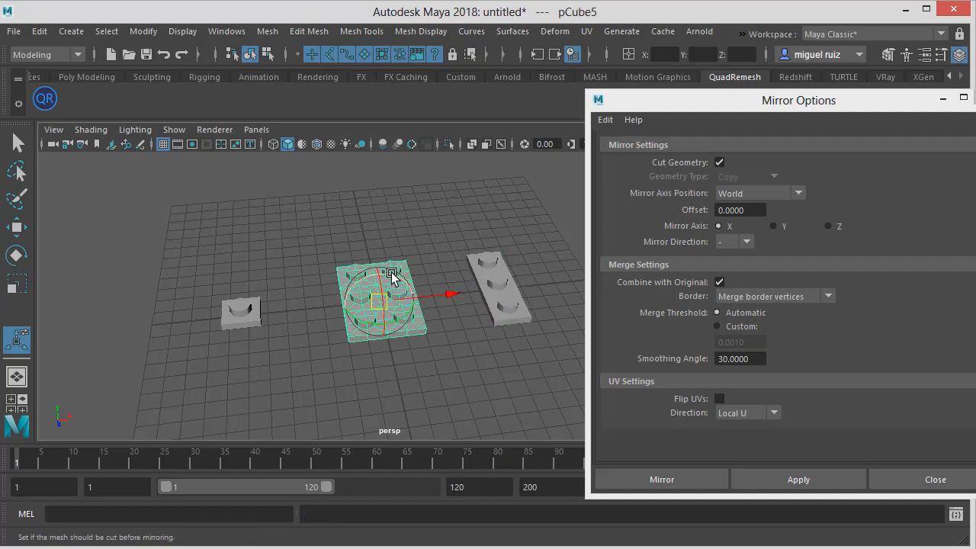
# Close the Mirror Options dialog after nudging and undoing a move of the mirrored piece
pyautogui.moveTo(453, 296); pyautogui.dragTo(436, 297)
pyautogui.hotkey('ctrl', 'z')
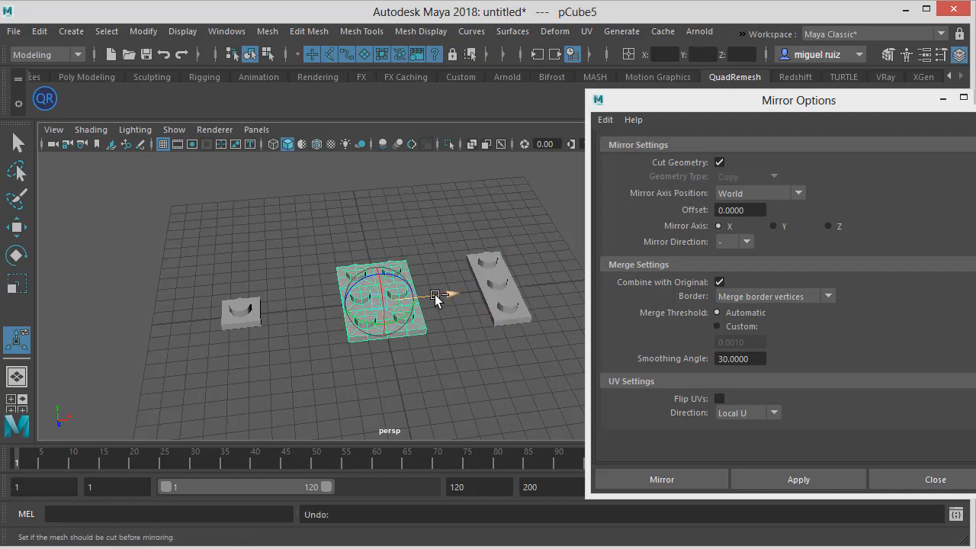
pyautogui.click(905, 475)
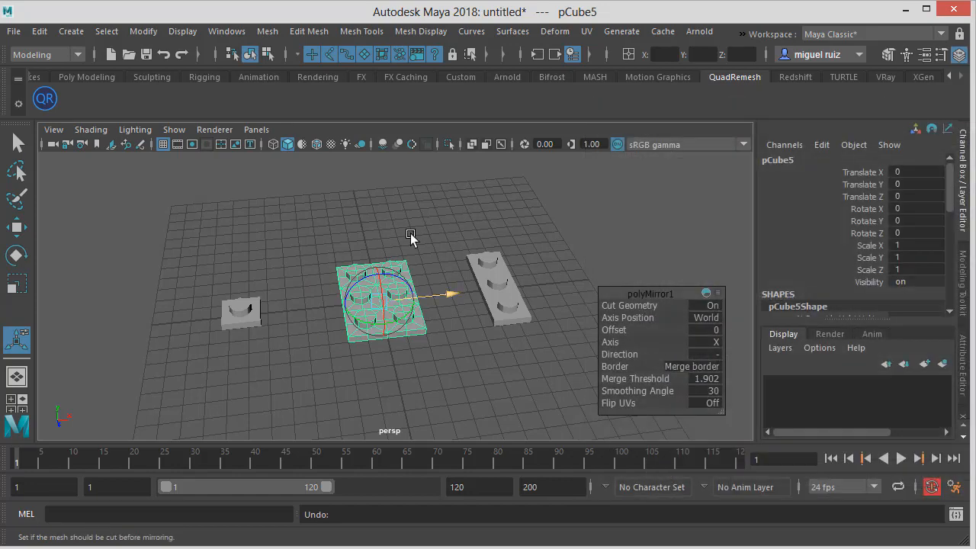
pyautogui.click(364, 235)
pyautogui.scroll(3, 365, 235)
pyautogui.click(392, 261)
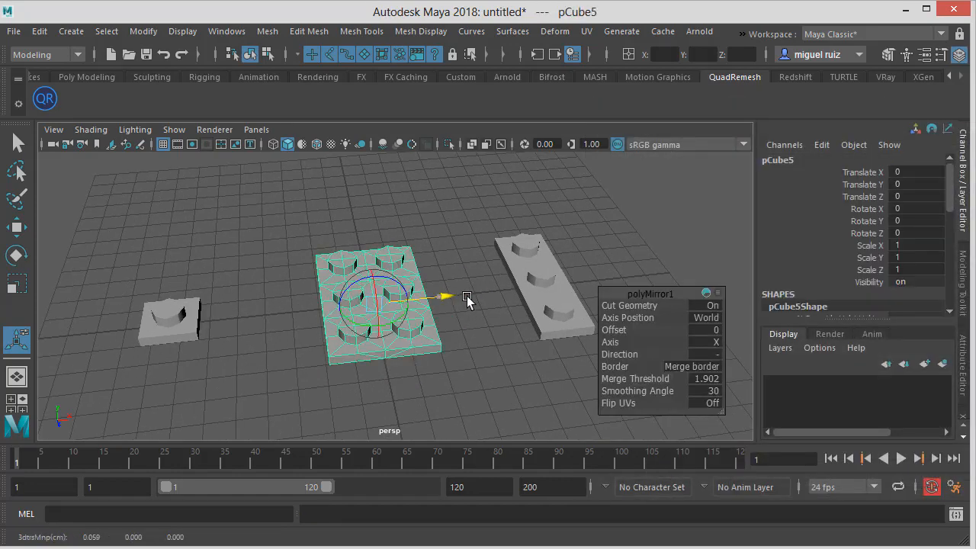
pyautogui.hotkey('ctrl', 'z')
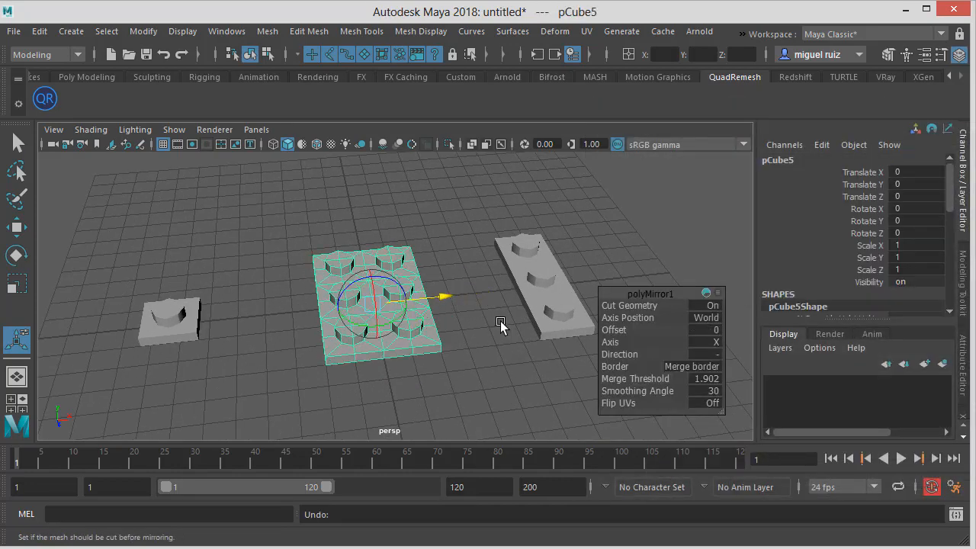
pyautogui.click(484, 311)
pyautogui.press('w')
pyautogui.click(410, 279)
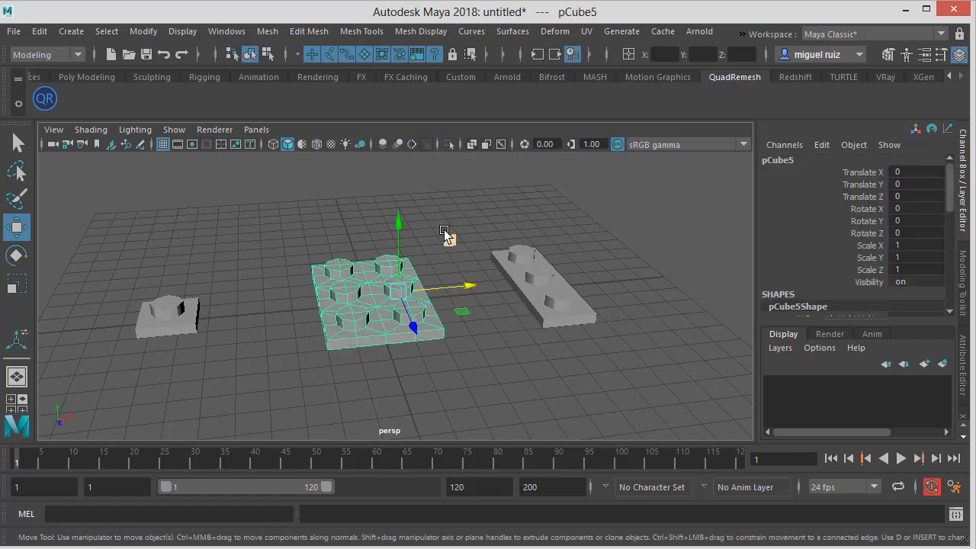
pyautogui.scroll(2, 444, 230)
pyautogui.scroll(-10, 824, 252)
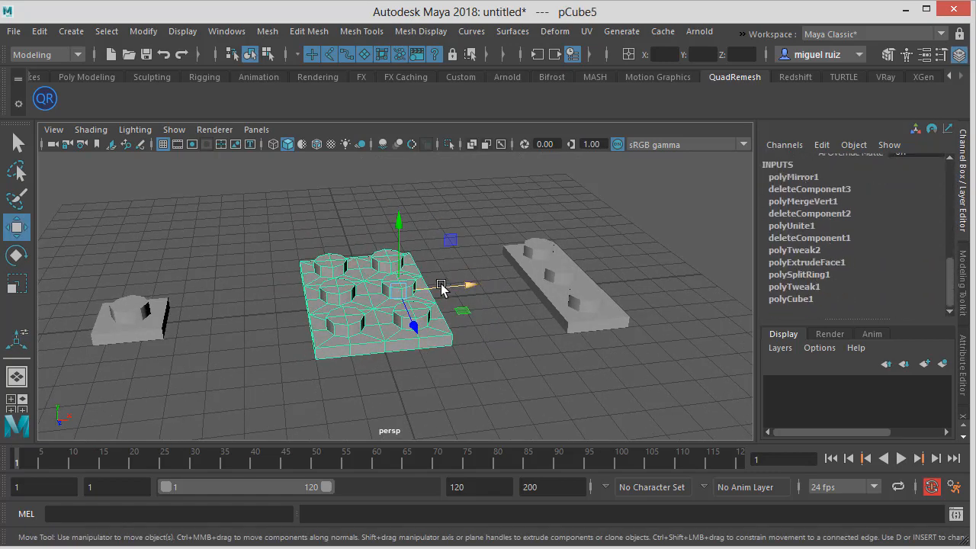
pyautogui.moveTo(447, 285); pyautogui.dragTo(465, 282)
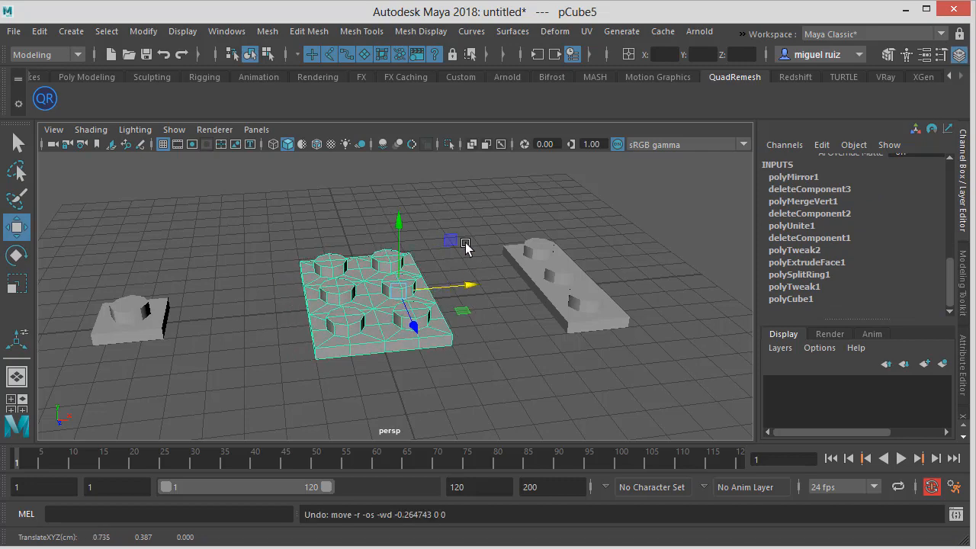
# Move the six-stud piece along X so it sits beside the three-stud piece
pyautogui.click(500, 216)
pyautogui.click(560, 261)
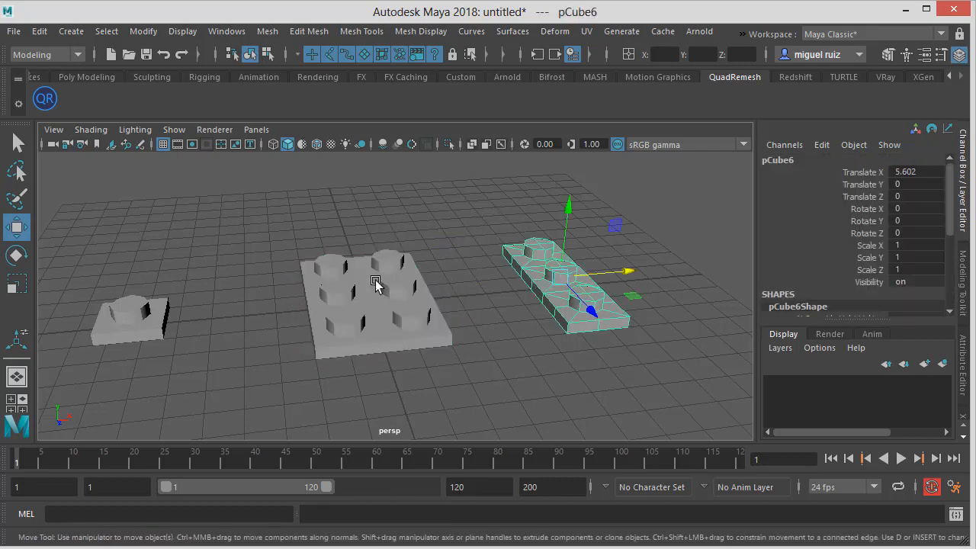
pyautogui.click(379, 283)
pyautogui.moveTo(451, 292); pyautogui.dragTo(594, 292)
pyautogui.click(242, 305)
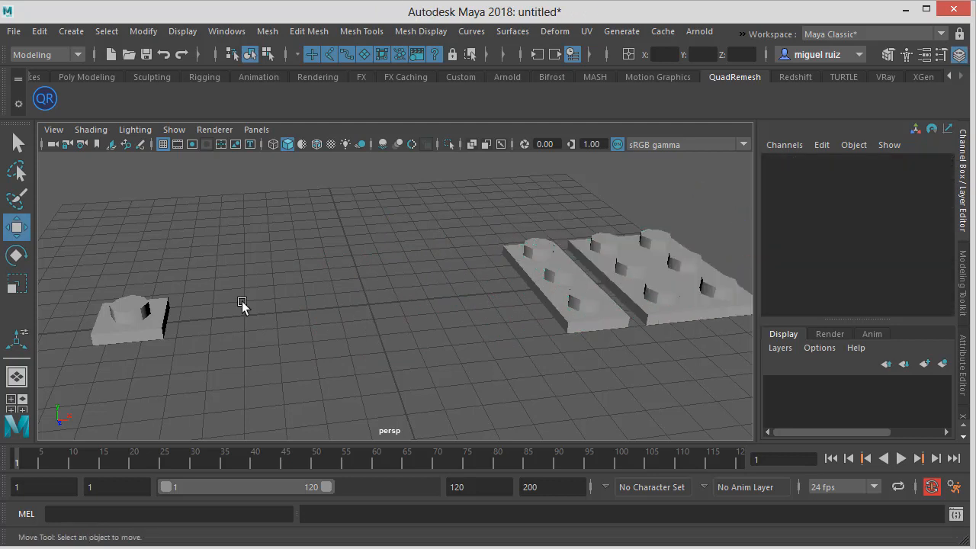
# Duplicate the single-stud brick by moving a copy, then reposition the copy near the world origin with grid snapping enabled
pyautogui.click(133, 312)
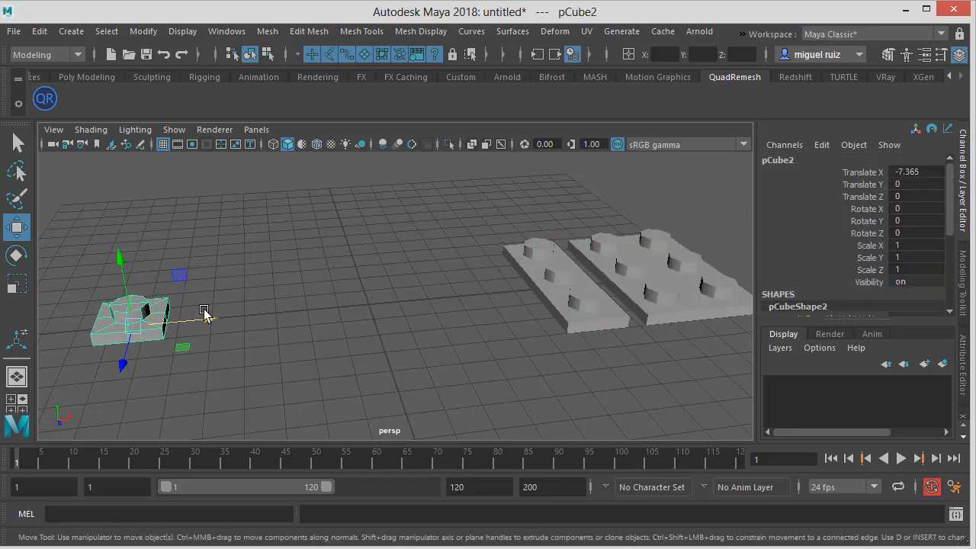
pyautogui.moveTo(205, 317)
pyautogui.keyDown('shift'); pyautogui.mouseDown()
pyautogui.moveTo(442, 320)
pyautogui.moveTo(394, 266)
pyautogui.moveTo(411, 302)
pyautogui.moveTo(379, 279)
pyautogui.moveTo(549, 96)
pyautogui.mouseUp(); pyautogui.keyUp('shift')
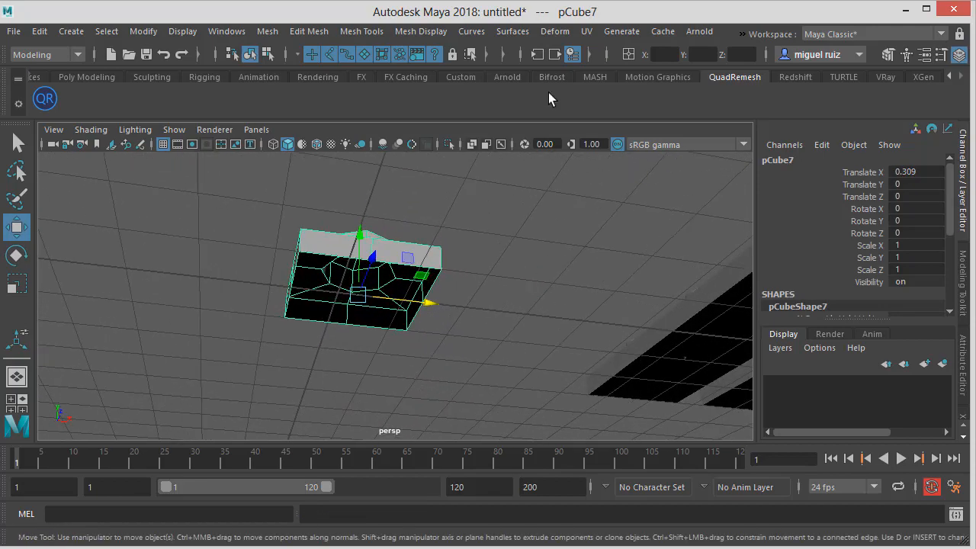
pyautogui.click(489, 55)
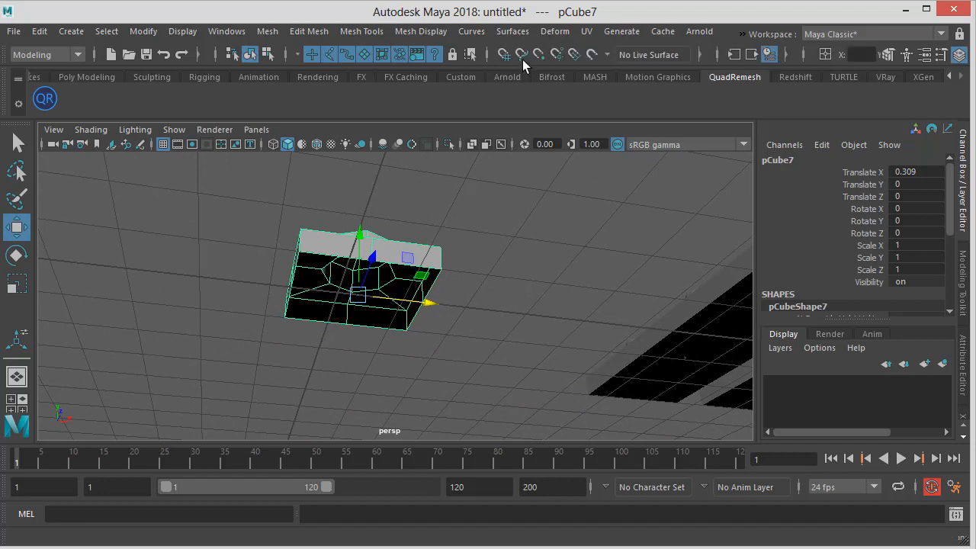
pyautogui.click(503, 54)
pyautogui.moveTo(376, 298); pyautogui.dragTo(365, 297)
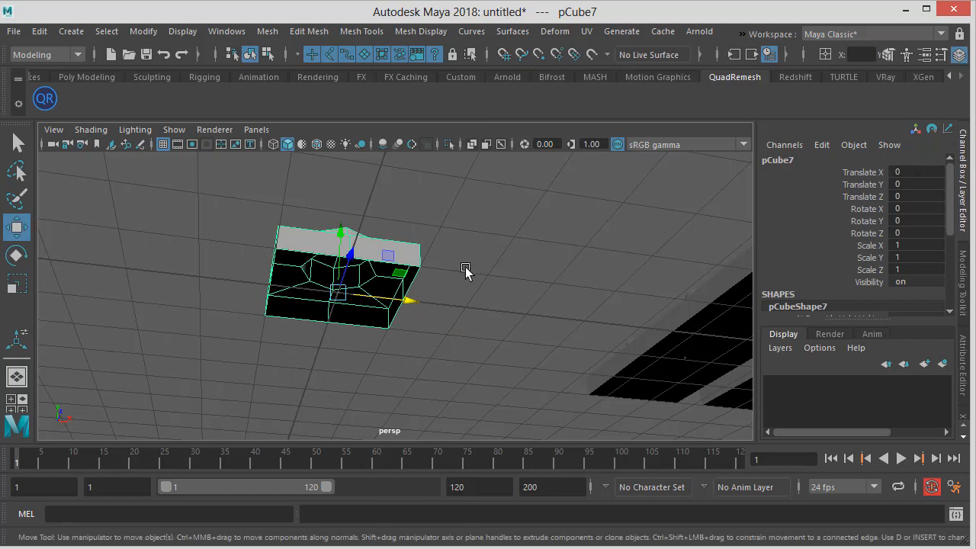
pyautogui.keyDown('alt'); pyautogui.moveTo(470, 266); pyautogui.dragTo(402, 276); pyautogui.keyUp('alt')
# Switch to the browser showing the LEGO frog reference image
pyautogui.hotkey('alt', 'Tab')
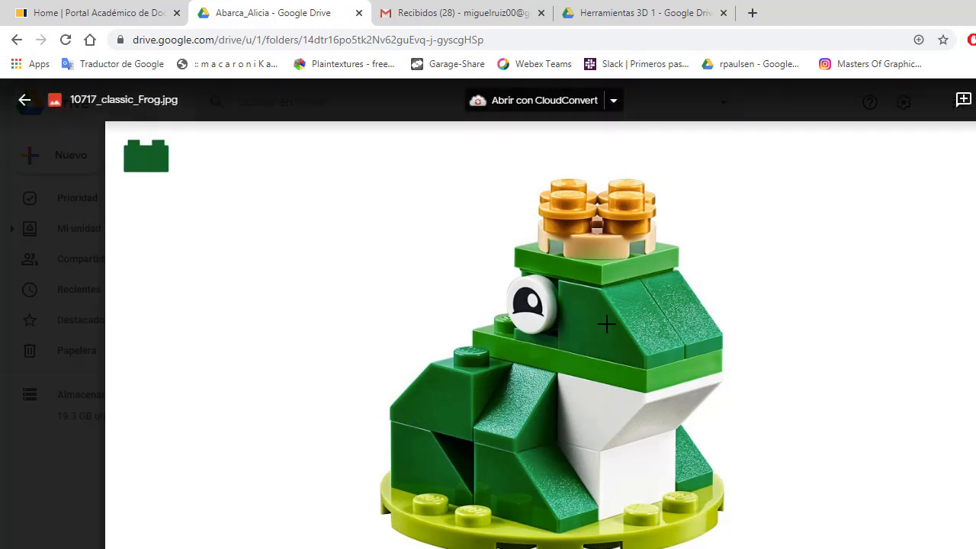
# Select the single-stud brick's top vertices in front view and raise them to make a full-height brick
pyautogui.hotkey('alt', 'Tab')
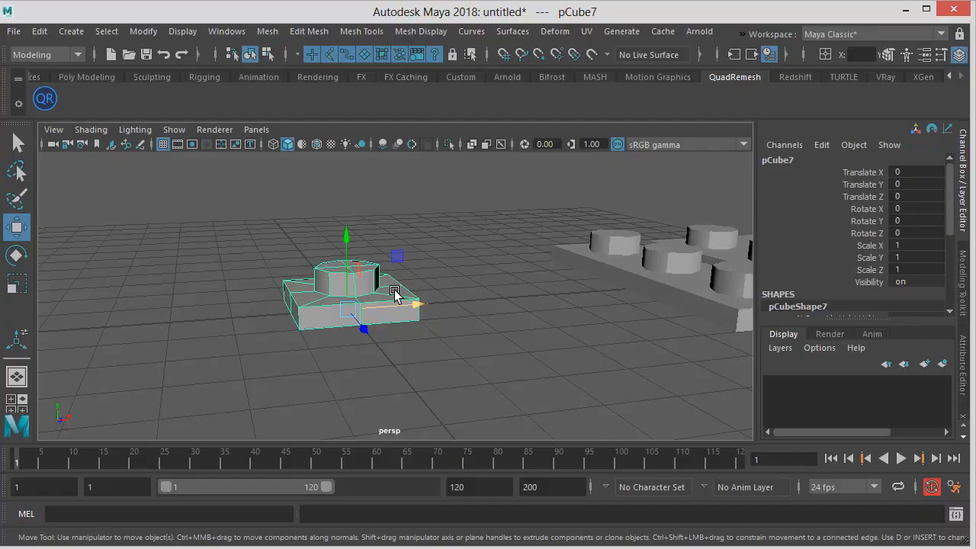
pyautogui.keyDown('alt'); pyautogui.moveTo(399, 287); pyautogui.dragTo(444, 299); pyautogui.keyUp('alt')
pyautogui.press('space')
pyautogui.rightClick(401, 233)
pyautogui.click(320, 231)
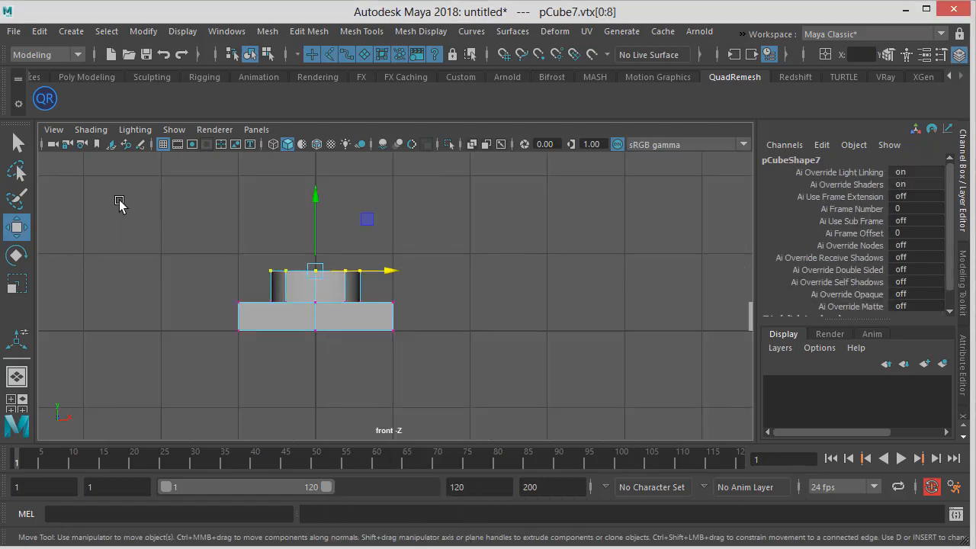
pyautogui.moveTo(120, 207); pyautogui.dragTo(480, 298)
pyautogui.keyDown('alt'); pyautogui.moveTo(480, 298); pyautogui.dragTo(312, 270, button='right'); pyautogui.keyUp('alt')
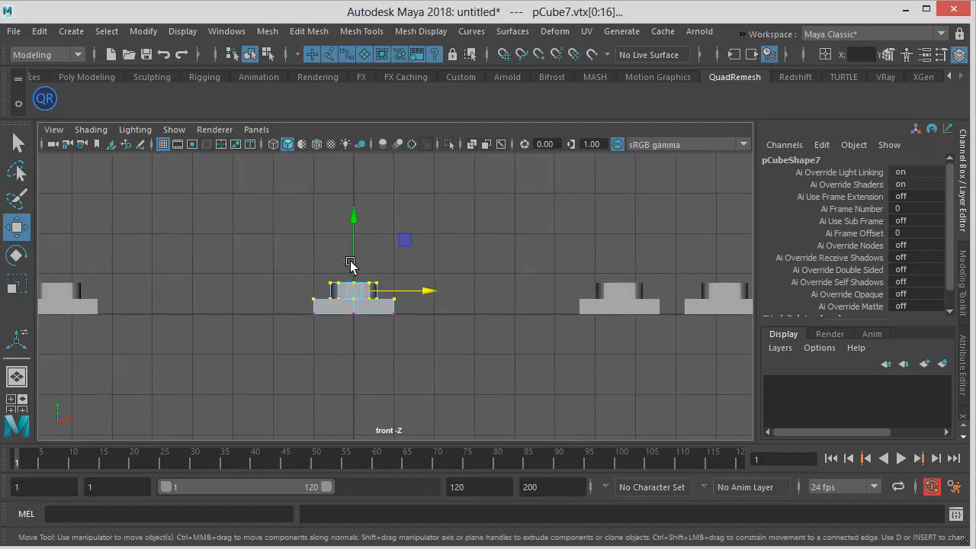
pyautogui.moveTo(354, 249); pyautogui.dragTo(355, 209)
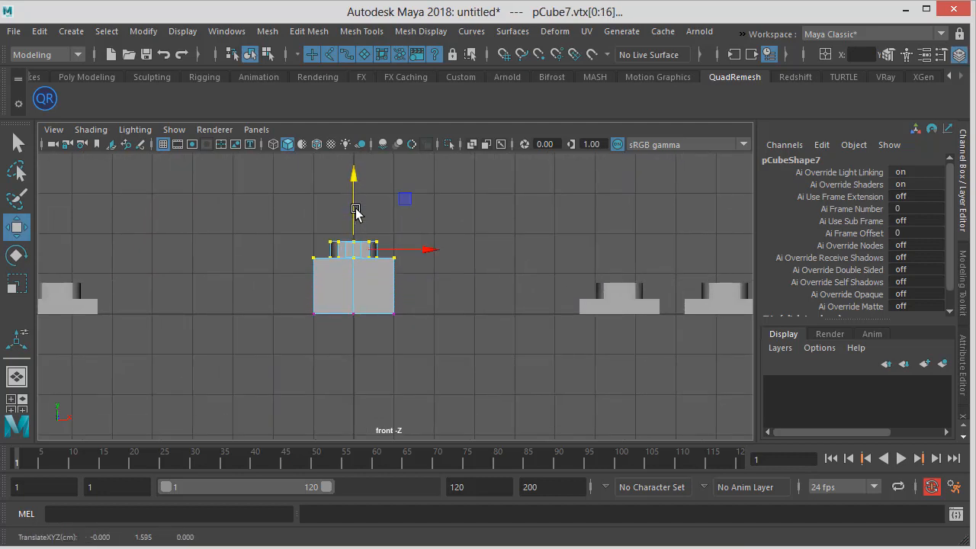
# Check the frog reference and fine-tune the height of the brick's raised top vertices
pyautogui.hotkey('alt', 'Tab')
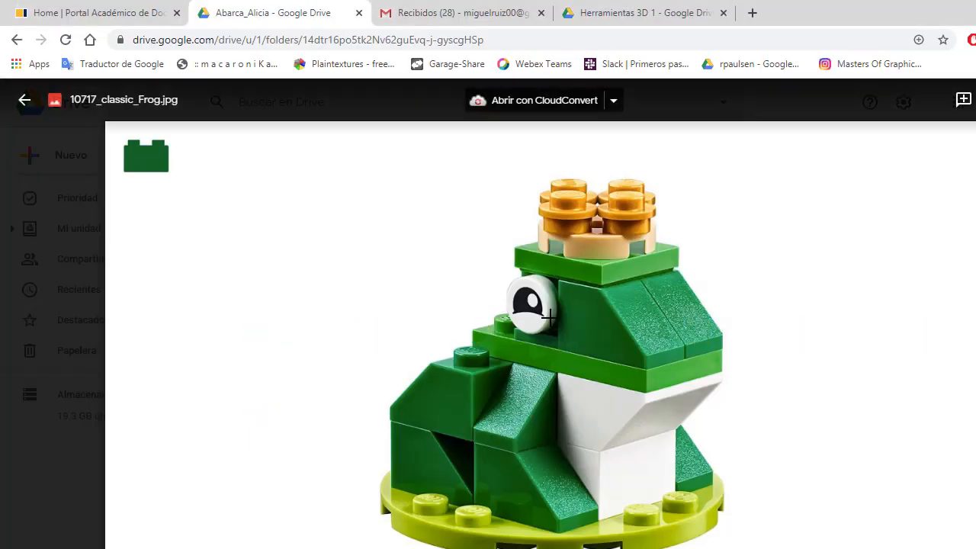
pyautogui.hotkey('alt', 'Tab')
pyautogui.moveTo(353, 204); pyautogui.dragTo(353, 196)
pyautogui.keyDown('alt'); pyautogui.moveTo(353, 196); pyautogui.dragTo(386, 196, button='middle'); pyautogui.keyUp('alt')
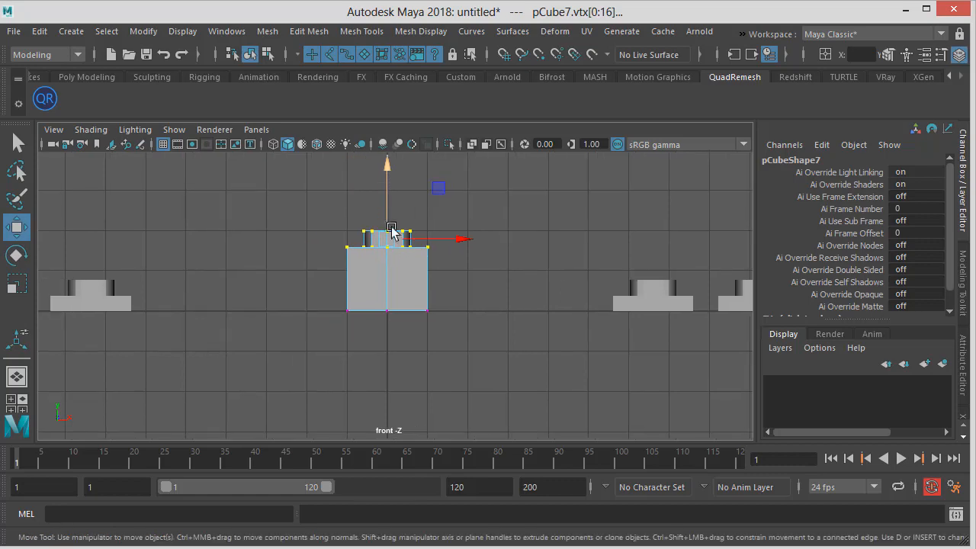
pyautogui.moveTo(387, 196); pyautogui.dragTo(386, 194)
pyautogui.keyDown('alt'); pyautogui.moveTo(391, 282); pyautogui.dragTo(389, 285, button='middle'); pyautogui.keyUp('alt')
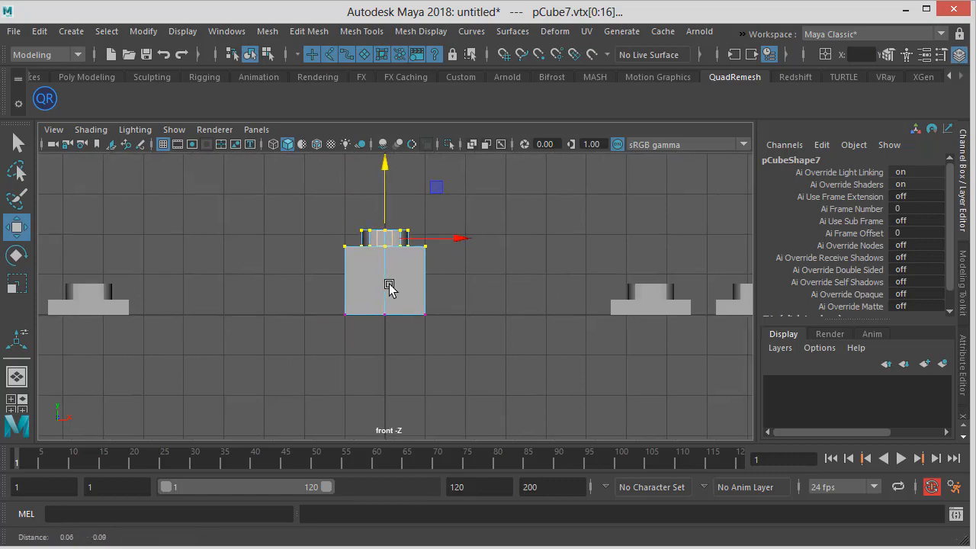
# Insert a horizontal edge loop near the bottom of the tall brick
pyautogui.press('space')
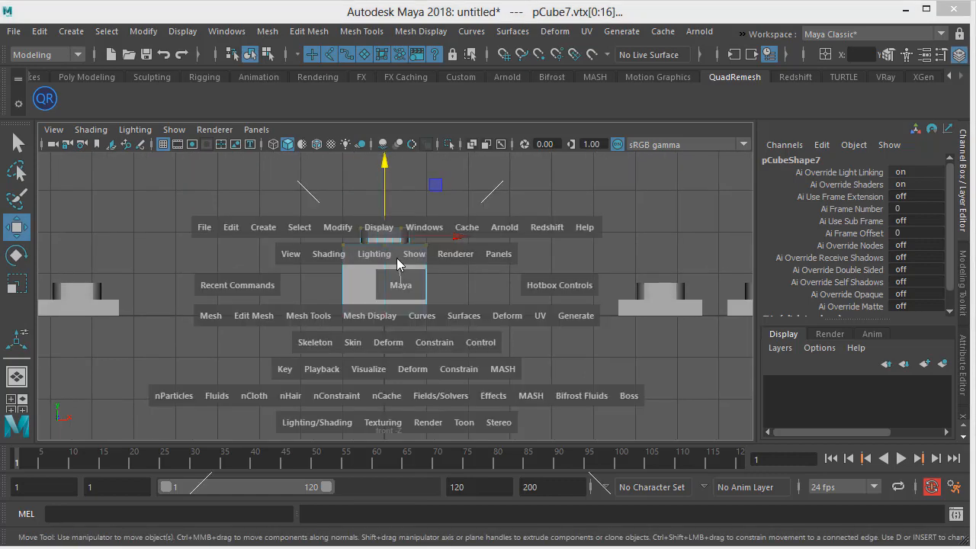
pyautogui.moveTo(398, 283); pyautogui.dragTo(398, 263)
pyautogui.keyDown('alt'); pyautogui.moveTo(447, 285); pyautogui.dragTo(486, 298); pyautogui.keyUp('alt')
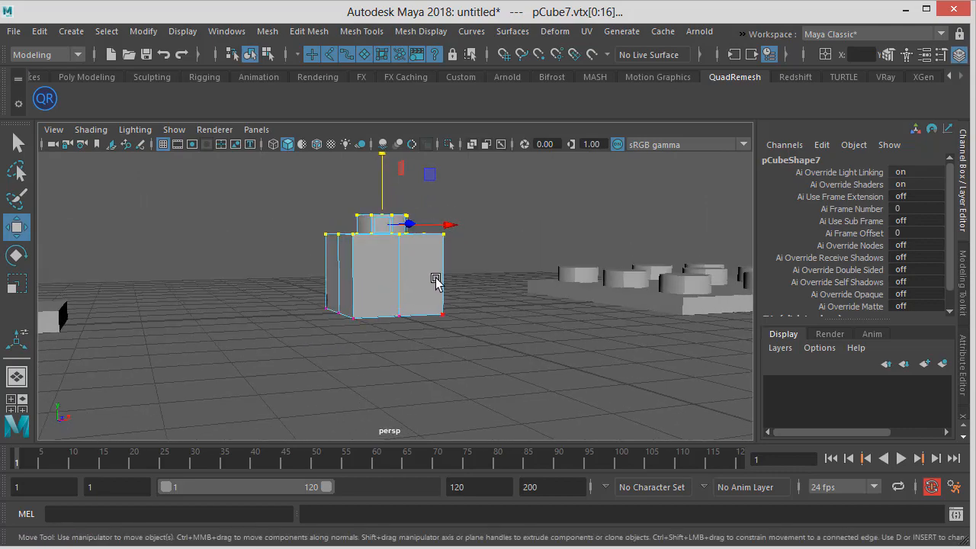
pyautogui.click(357, 33)
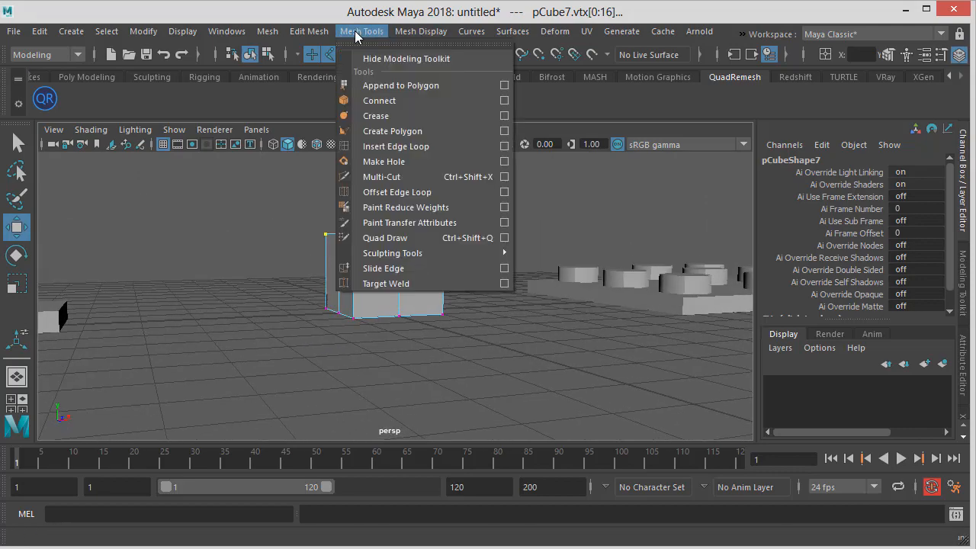
pyautogui.click(392, 147)
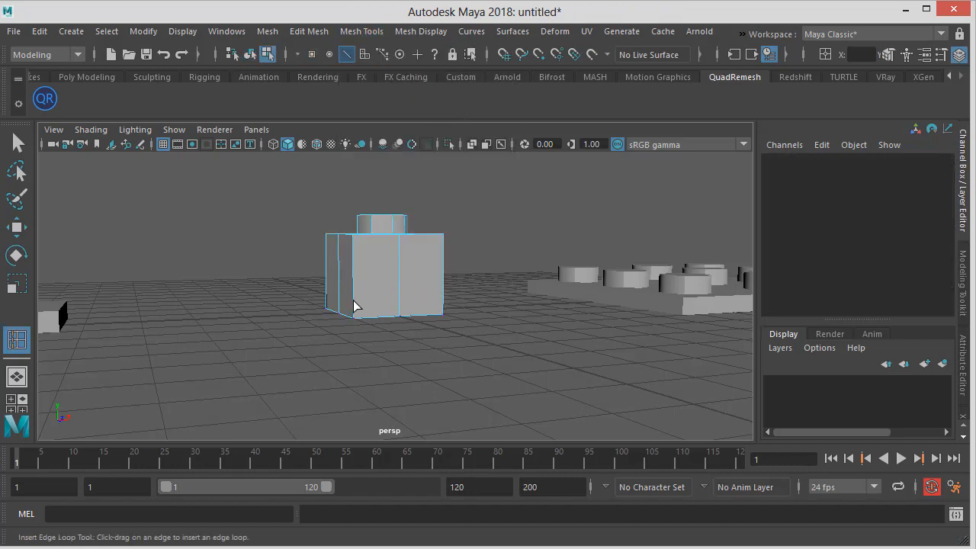
pyautogui.moveTo(353, 307); pyautogui.dragTo(358, 299)
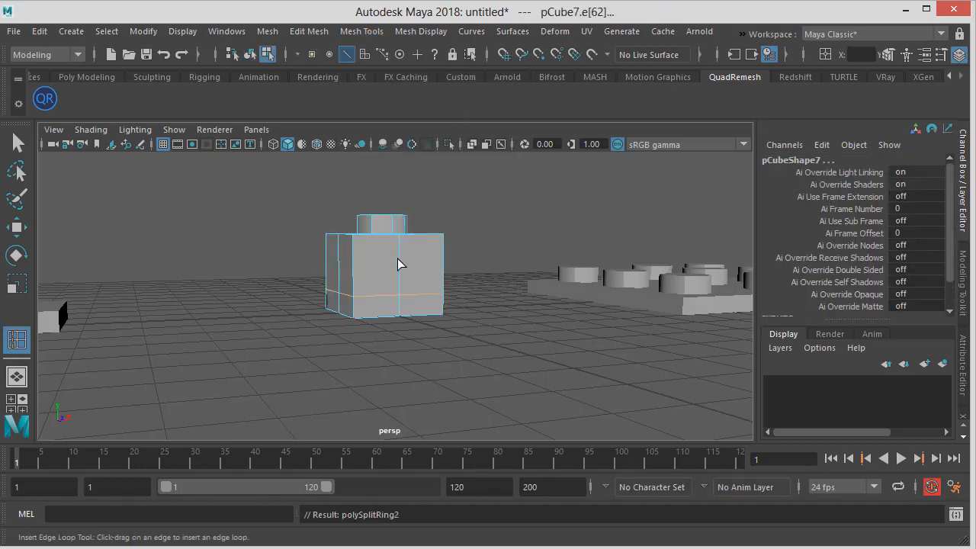
# Compare the tall brick with the frog reference from front and perspective views
pyautogui.keyDown('alt'); pyautogui.moveTo(398, 264); pyautogui.dragTo(359, 262); pyautogui.keyUp('alt')
pyautogui.hotkey('alt', 'Tab')
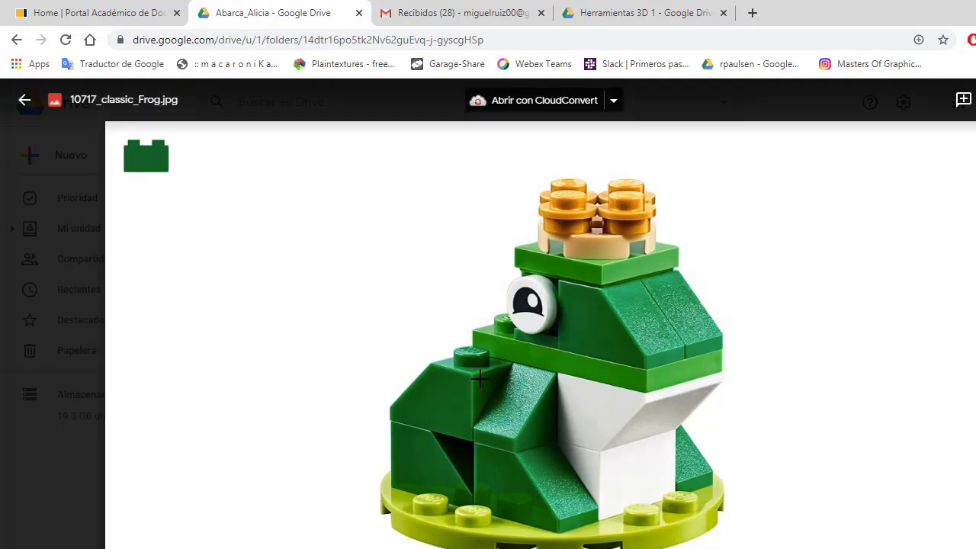
pyautogui.hotkey('alt', 'Tab')
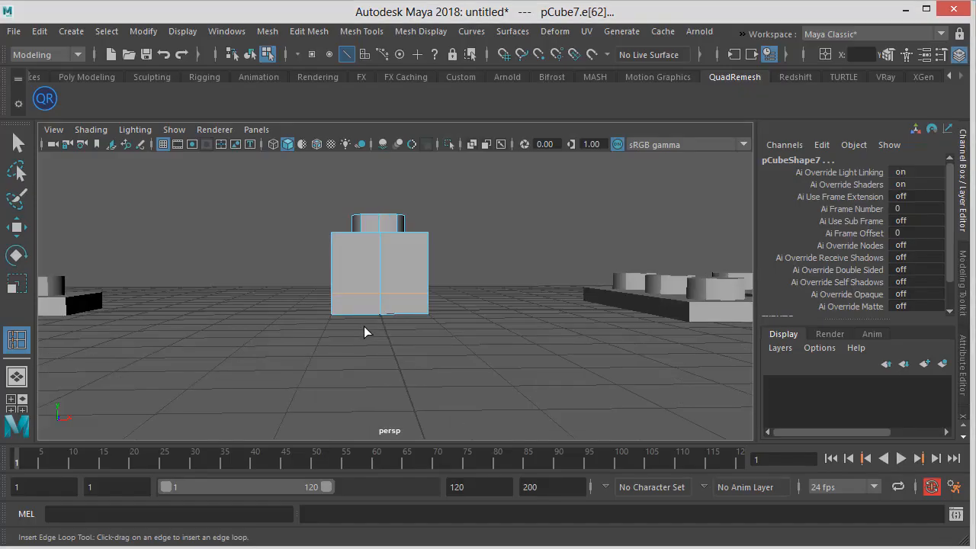
pyautogui.press('space')
pyautogui.moveTo(363, 326); pyautogui.dragTo(332, 306)
pyautogui.press('space')
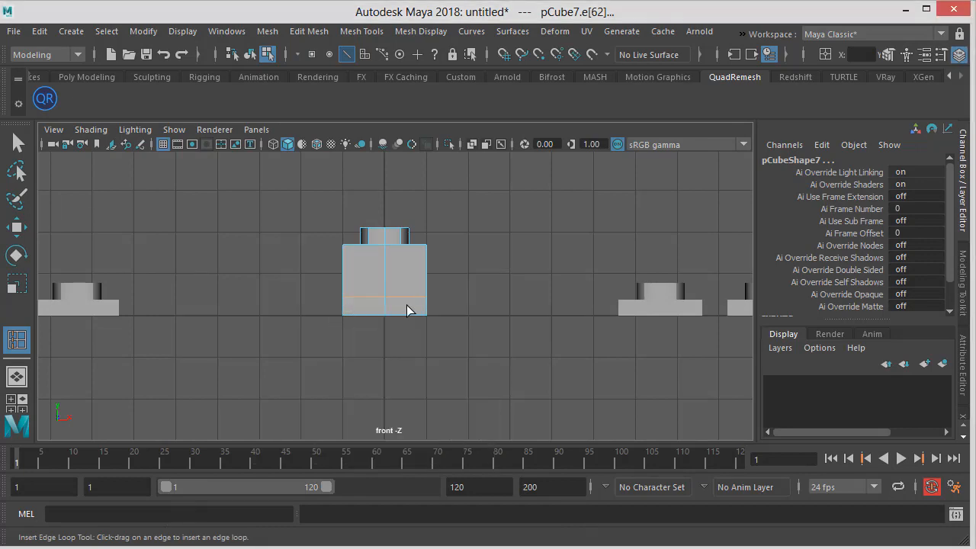
pyautogui.press('f')
pyautogui.press('space')
pyautogui.press('space')
pyautogui.press('space')
pyautogui.keyDown('alt'); pyautogui.moveTo(397, 280); pyautogui.dragTo(481, 300); pyautogui.keyUp('alt')
pyautogui.press('w')
pyautogui.keyDown('alt'); pyautogui.moveTo(421, 301); pyautogui.dragTo(450, 307); pyautogui.keyUp('alt')
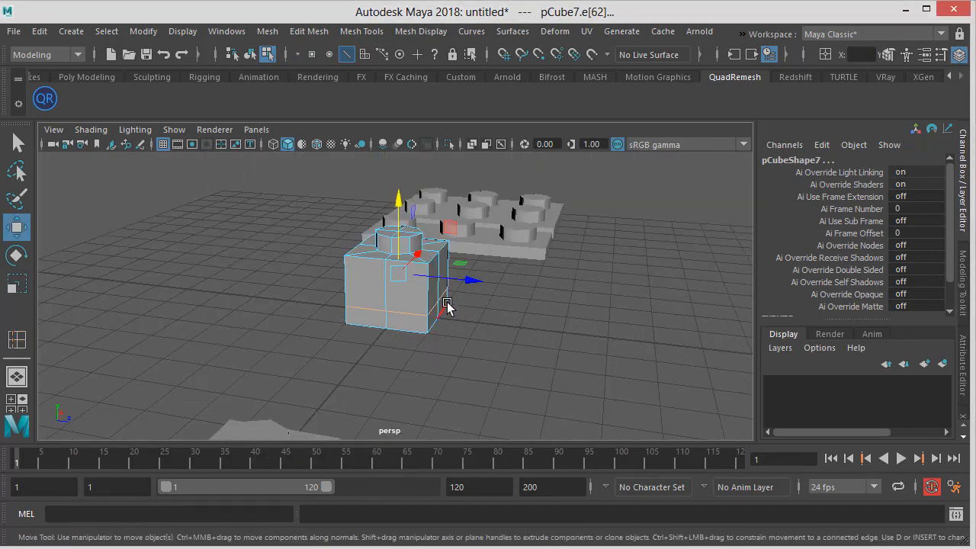
# Select the brick's front upper vertices and move them down and back to form a sloped brick
pyautogui.moveTo(440, 305); pyautogui.dragTo(376, 232, button='right')
pyautogui.keyDown('alt'); pyautogui.moveTo(427, 310); pyautogui.dragTo(467, 292); pyautogui.keyUp('alt')
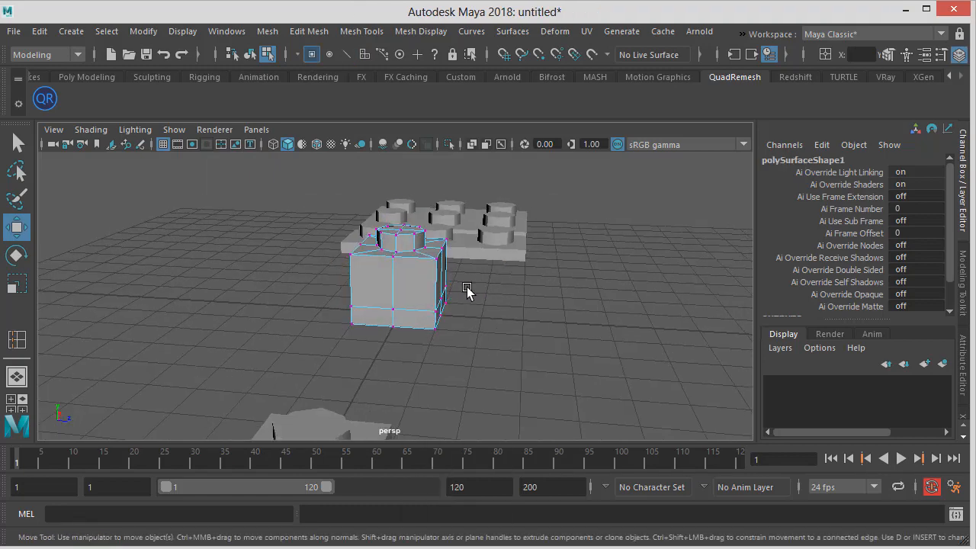
pyautogui.click(433, 333)
pyautogui.keyDown('alt'); pyautogui.moveTo(433, 336); pyautogui.dragTo(562, 306); pyautogui.keyUp('alt')
pyautogui.moveTo(561, 307); pyautogui.dragTo(387, 297)
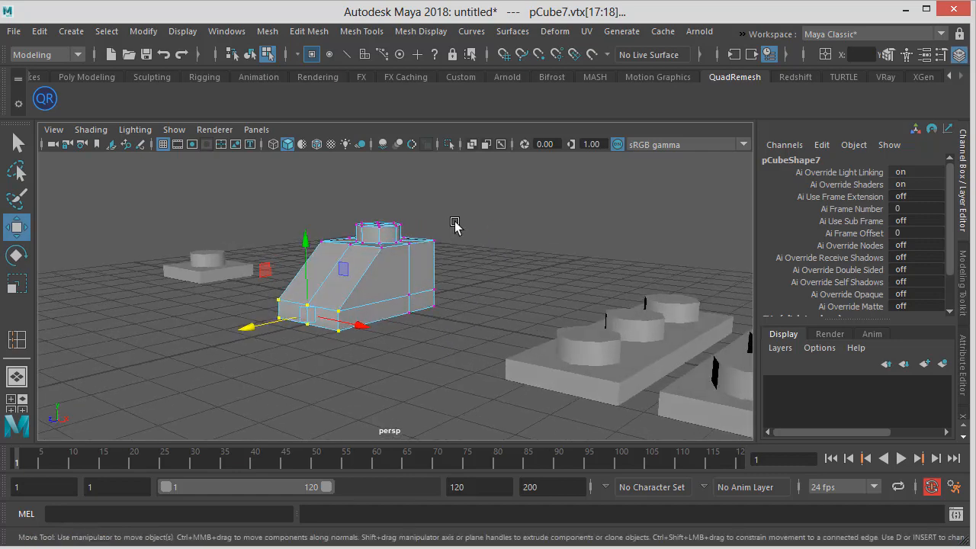
# Try moving the sloped brick's rear corner vertices, then undo the move
pyautogui.click(250, 54)
pyautogui.click(483, 244)
pyautogui.keyDown('alt'); pyautogui.moveTo(484, 244); pyautogui.dragTo(449, 280); pyautogui.keyUp('alt')
pyautogui.click(381, 270)
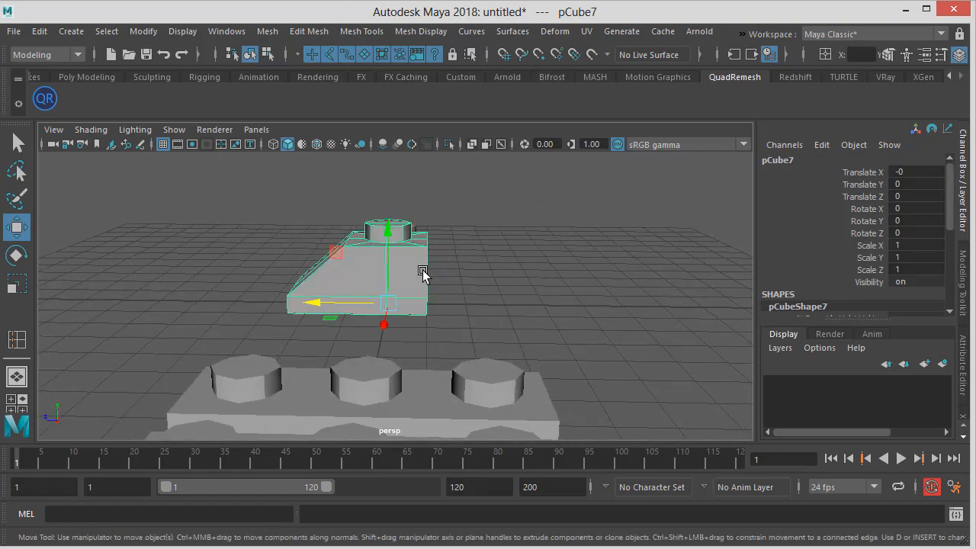
pyautogui.moveTo(421, 265); pyautogui.dragTo(374, 231, button='right')
pyautogui.keyDown('alt'); pyautogui.moveTo(388, 248); pyautogui.dragTo(437, 274); pyautogui.keyUp('alt')
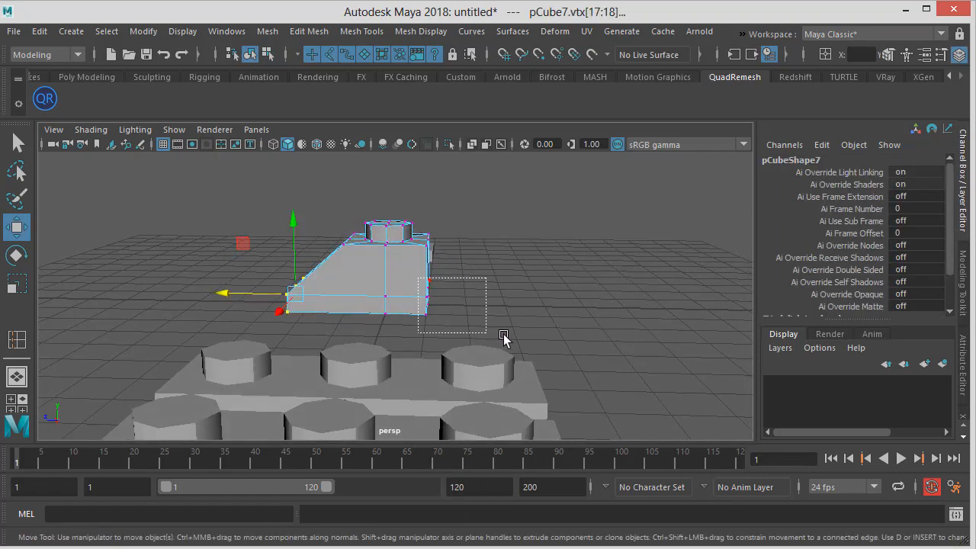
pyautogui.moveTo(506, 338); pyautogui.dragTo(471, 296)
pyautogui.hotkey('ctrl', 'z')
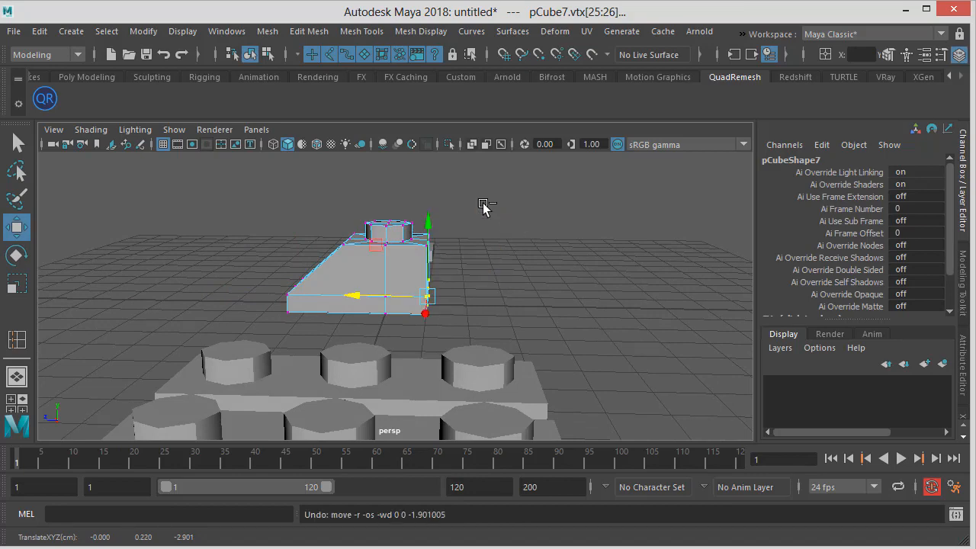
# Duplicate the sloped brick and move the copy along Z beside the original
pyautogui.click(251, 54)
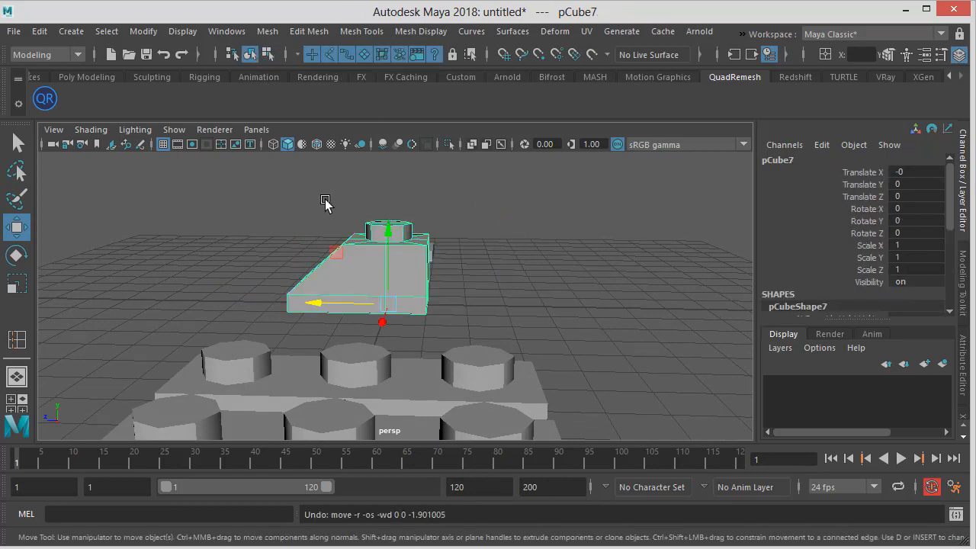
pyautogui.keyDown('alt'); pyautogui.moveTo(326, 199); pyautogui.dragTo(341, 192); pyautogui.keyUp('alt')
pyautogui.click(341, 192)
pyautogui.click(404, 252)
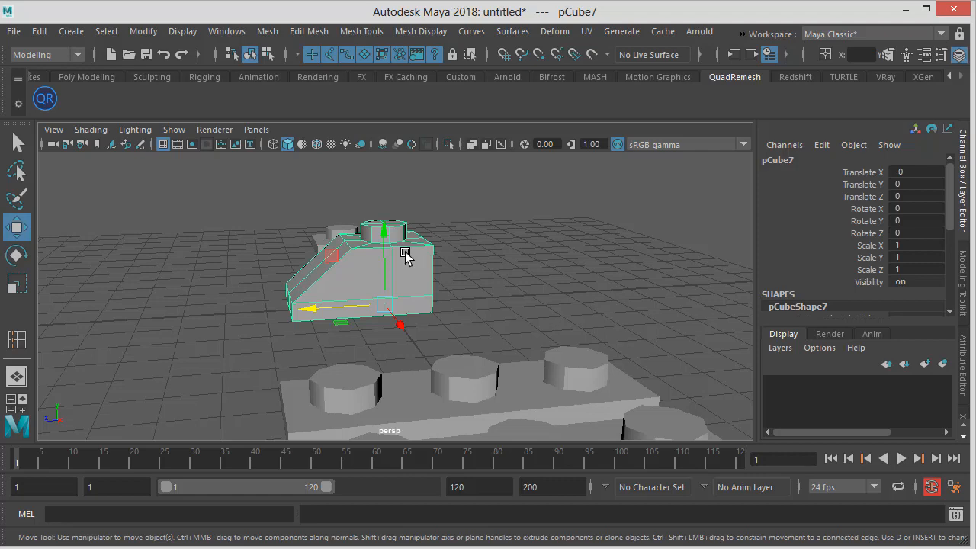
pyautogui.hotkey('ctrl', 'd')
pyautogui.moveTo(342, 312); pyautogui.dragTo(583, 294)
# Inspect the original sloped brick's front edge vertices from a closer angle
pyautogui.keyDown('alt'); pyautogui.moveTo(309, 283); pyautogui.dragTo(374, 272, button='right'); pyautogui.keyUp('alt')
pyautogui.moveTo(374, 272)
pyautogui.keyDown('alt'); pyautogui.mouseDown()
pyautogui.moveTo(344, 267)
pyautogui.moveTo(368, 285)
pyautogui.mouseUp(); pyautogui.keyUp('alt')
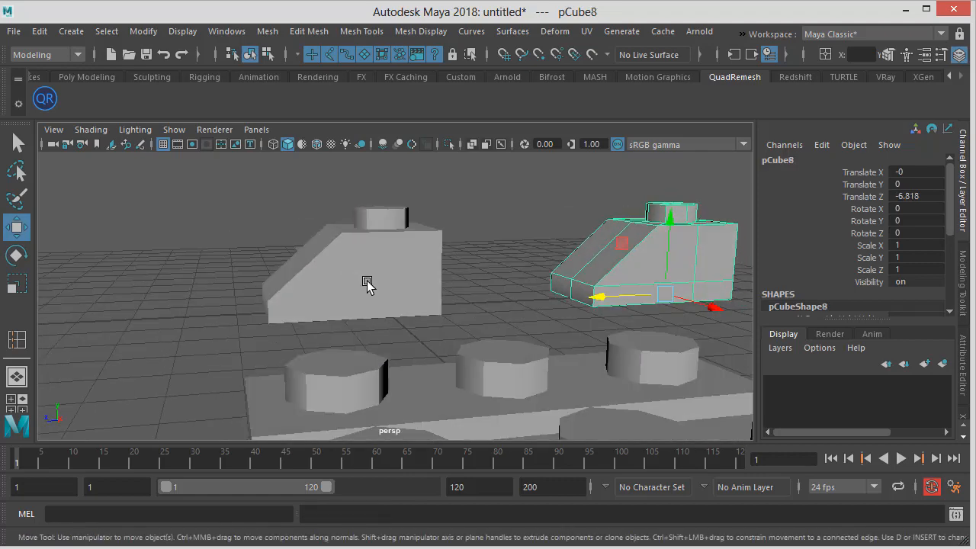
pyautogui.keyDown('alt'); pyautogui.moveTo(369, 284); pyautogui.dragTo(383, 285, button='right'); pyautogui.keyUp('alt')
pyautogui.click(345, 271)
pyautogui.keyDown('alt'); pyautogui.moveTo(345, 271); pyautogui.dragTo(379, 280, button='middle'); pyautogui.keyUp('alt')
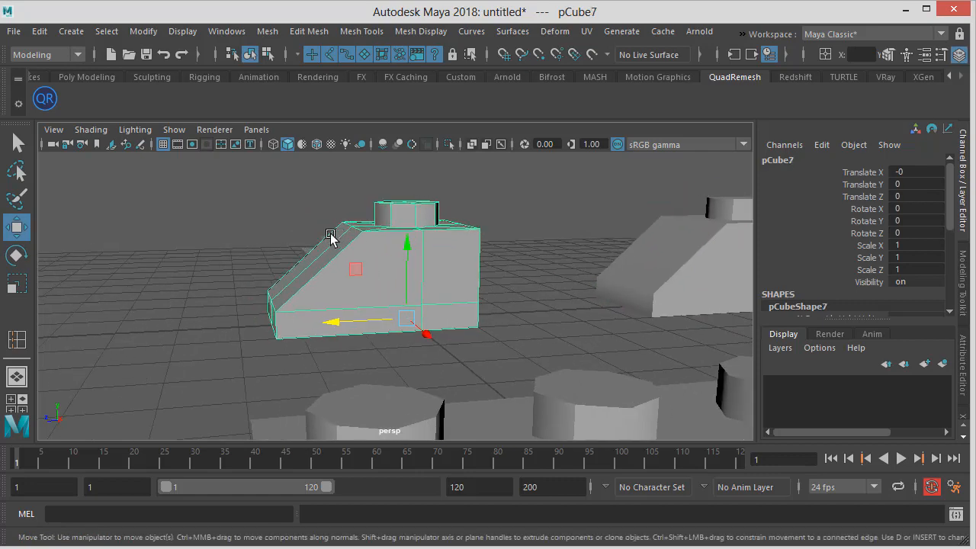
pyautogui.moveTo(288, 287); pyautogui.dragTo(226, 250, button='right')
pyautogui.moveTo(222, 251); pyautogui.dragTo(303, 370)
pyautogui.moveTo(245, 314); pyautogui.dragTo(237, 311)
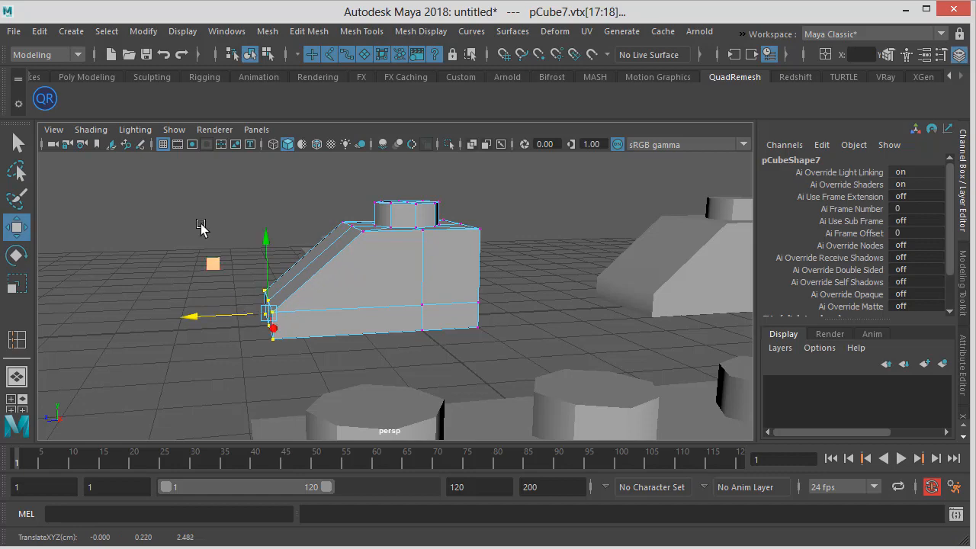
pyautogui.click(200, 224)
pyautogui.keyDown('alt'); pyautogui.moveTo(202, 222); pyautogui.dragTo(302, 101); pyautogui.keyUp('alt')
pyautogui.click(252, 54)
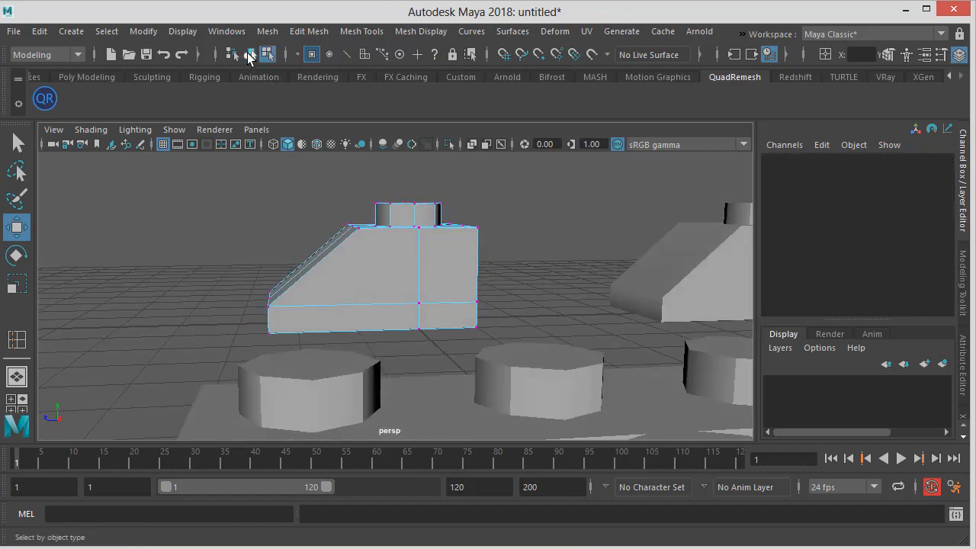
# Insert two horizontal edge loops across the sloped face of the original brick
pyautogui.keyDown('alt'); pyautogui.moveTo(283, 244); pyautogui.dragTo(349, 262); pyautogui.keyUp('alt')
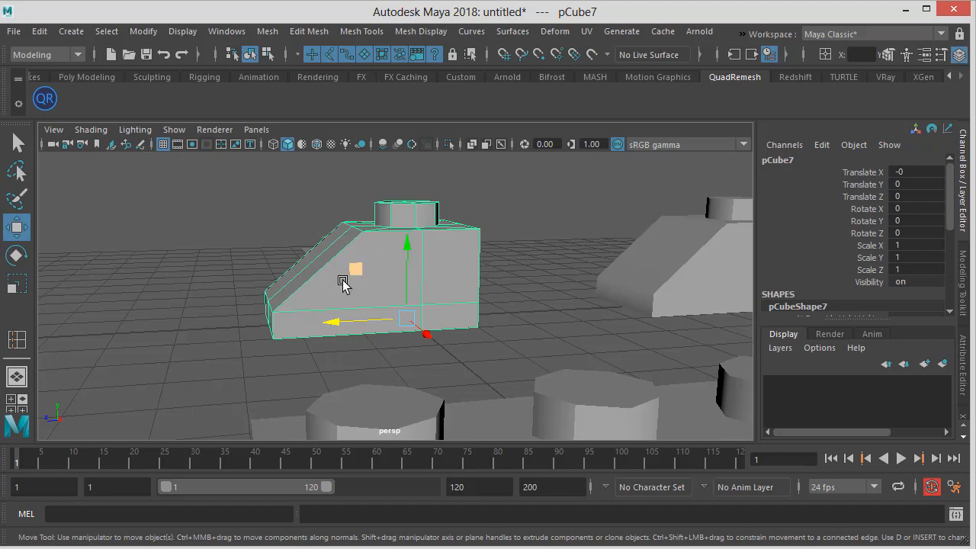
pyautogui.click(298, 34)
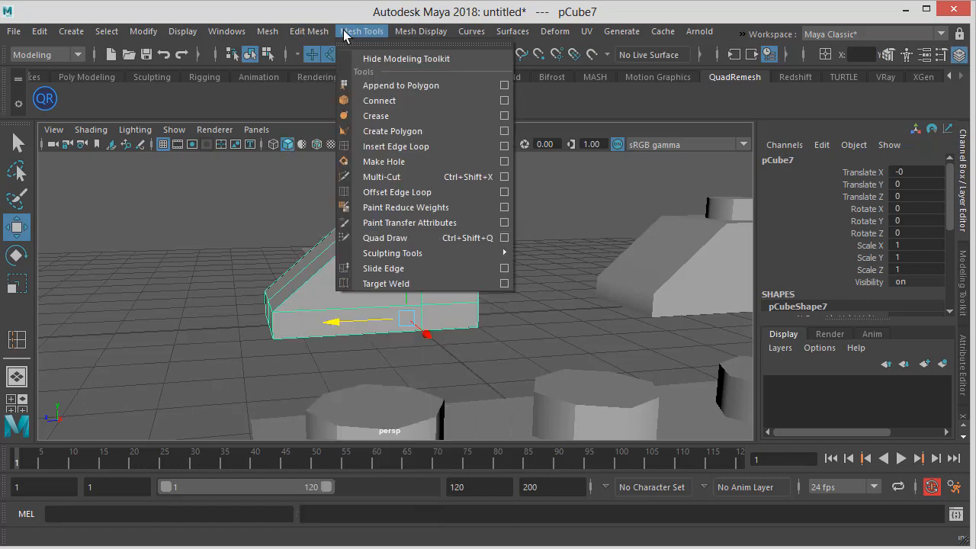
pyautogui.moveTo(359, 35)
pyautogui.click(388, 147)
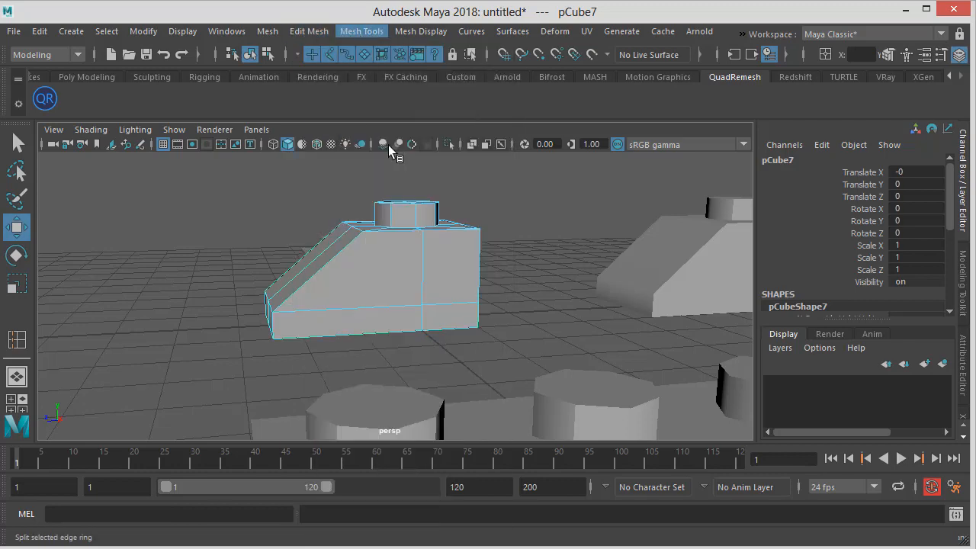
pyautogui.moveTo(424, 289); pyautogui.dragTo(425, 283)
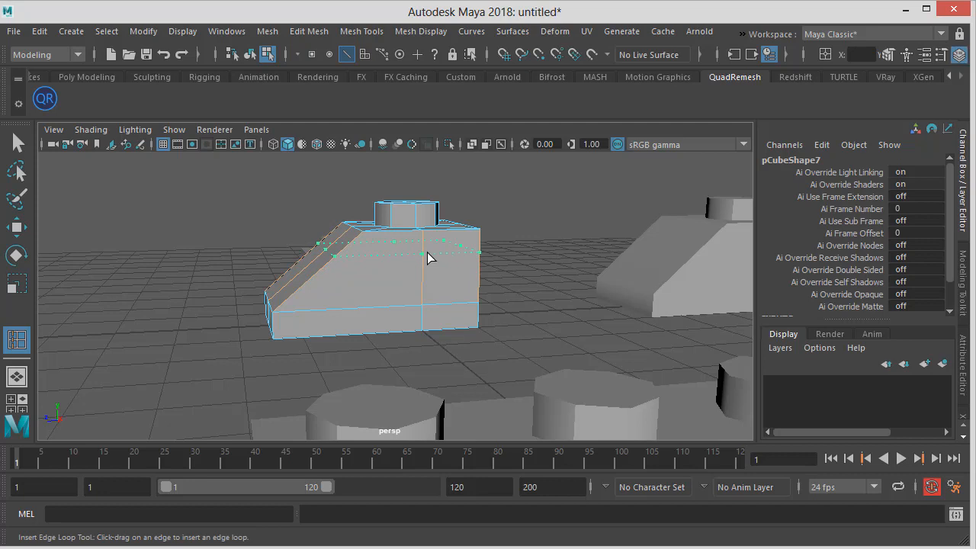
pyautogui.click(427, 252)
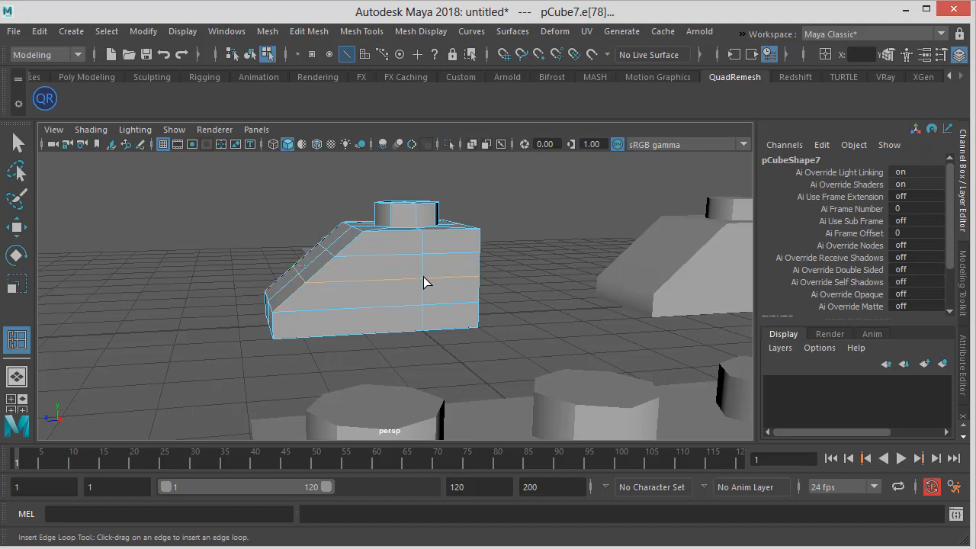
pyautogui.click(425, 283)
# Pull the new edge-loop vertices on the slope outward to curve the brick's front profile
pyautogui.keyDown('alt'); pyautogui.moveTo(382, 244); pyautogui.dragTo(408, 219); pyautogui.keyUp('alt')
pyautogui.press('w')
pyautogui.moveTo(416, 203); pyautogui.dragTo(340, 204, button='right')
pyautogui.moveTo(427, 220); pyautogui.dragTo(370, 259)
pyautogui.moveTo(387, 221); pyautogui.dragTo(398, 289)
pyautogui.click(399, 205)
pyautogui.keyDown('alt'); pyautogui.moveTo(428, 289); pyautogui.dragTo(477, 276); pyautogui.keyUp('alt')
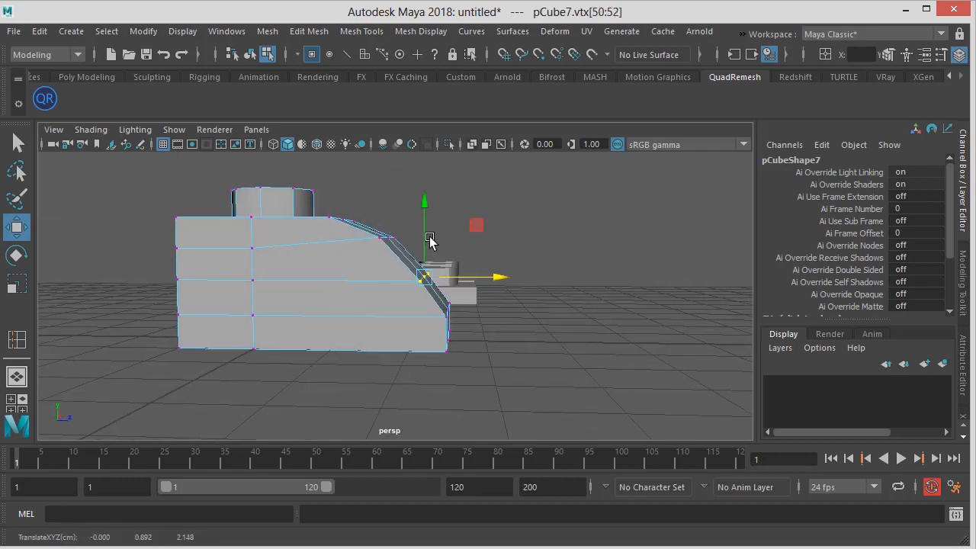
pyautogui.moveTo(426, 232); pyautogui.dragTo(426, 227)
pyautogui.moveTo(467, 275); pyautogui.dragTo(475, 275)
# Adjust the remaining slope vertices from other angles to smooth the curved front
pyautogui.keyDown('alt'); pyautogui.moveTo(408, 261); pyautogui.dragTo(313, 257); pyautogui.keyUp('alt')
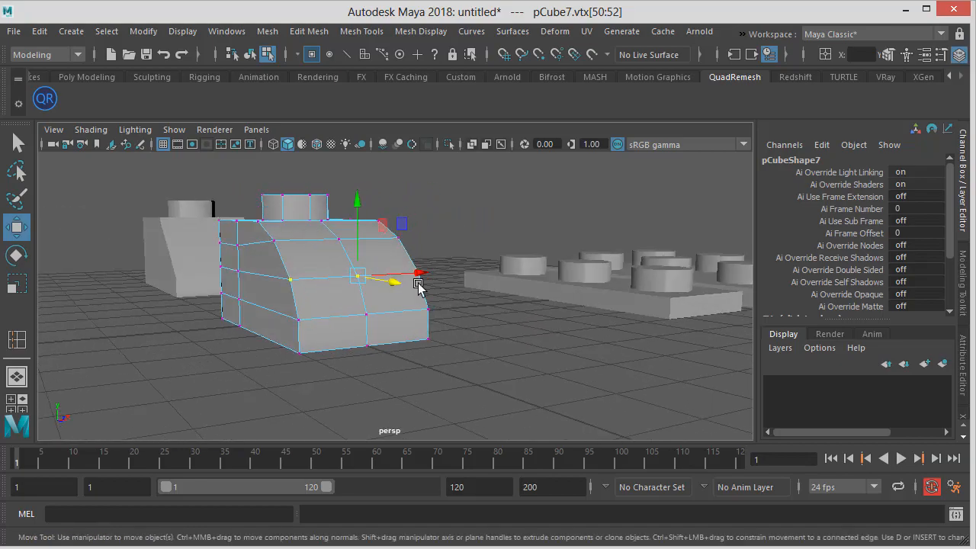
pyautogui.keyDown('alt'); pyautogui.moveTo(418, 283); pyautogui.dragTo(385, 286); pyautogui.keyUp('alt')
pyautogui.keyDown('alt'); pyautogui.moveTo(447, 275); pyautogui.dragTo(378, 242); pyautogui.keyUp('alt')
pyautogui.moveTo(390, 199); pyautogui.dragTo(382, 210)
pyautogui.moveTo(343, 251); pyautogui.dragTo(372, 278)
pyautogui.keyDown('alt'); pyautogui.moveTo(370, 274); pyautogui.dragTo(355, 227); pyautogui.keyUp('alt')
pyautogui.moveTo(325, 265); pyautogui.dragTo(329, 265)
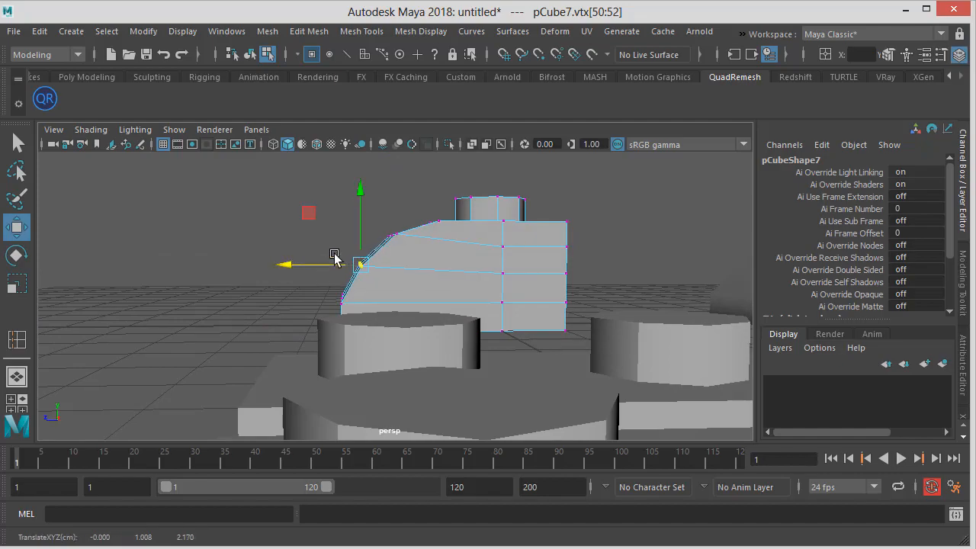
# Return to object mode and orbit around the curved brick to review its finished shape
pyautogui.click(405, 200)
pyautogui.keyDown('alt'); pyautogui.moveTo(406, 201); pyautogui.dragTo(662, 231); pyautogui.keyUp('alt')
pyautogui.scroll(-1, 399, 229)
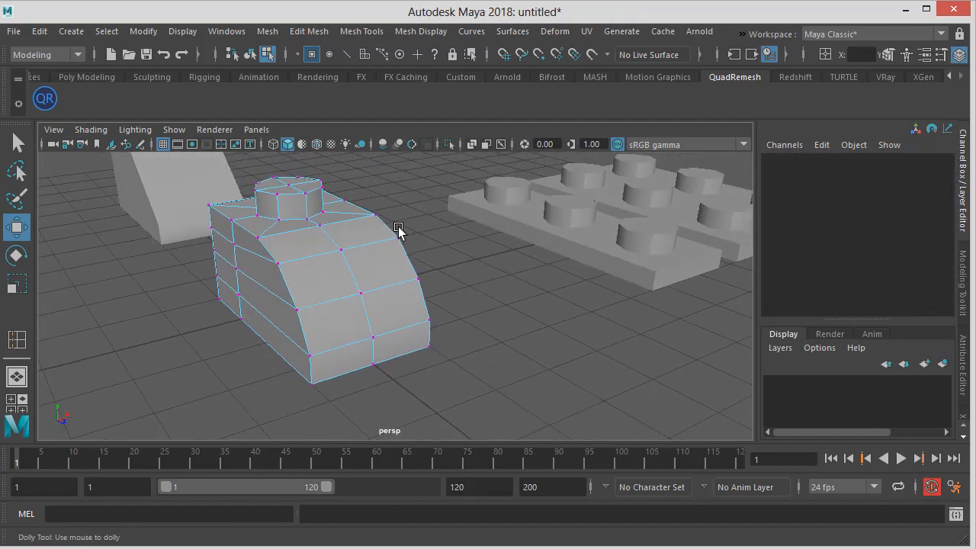
pyautogui.keyDown('alt'); pyautogui.moveTo(398, 229); pyautogui.dragTo(328, 223); pyautogui.keyUp('alt')
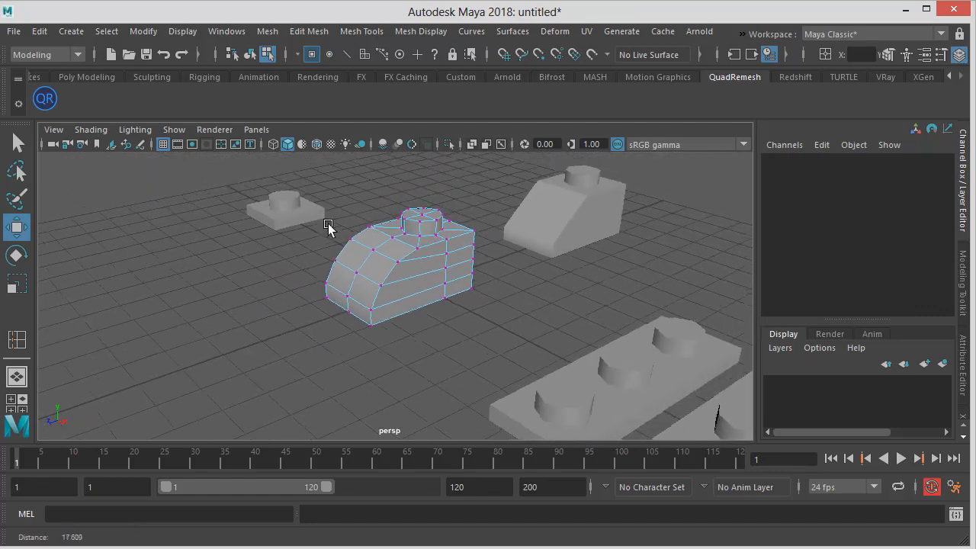
pyautogui.keyDown('alt'); pyautogui.moveTo(328, 223); pyautogui.dragTo(292, 238, button='middle'); pyautogui.keyUp('alt')
pyautogui.click(254, 53)
pyautogui.keyDown('alt'); pyautogui.moveTo(454, 183); pyautogui.dragTo(442, 176); pyautogui.keyUp('alt')
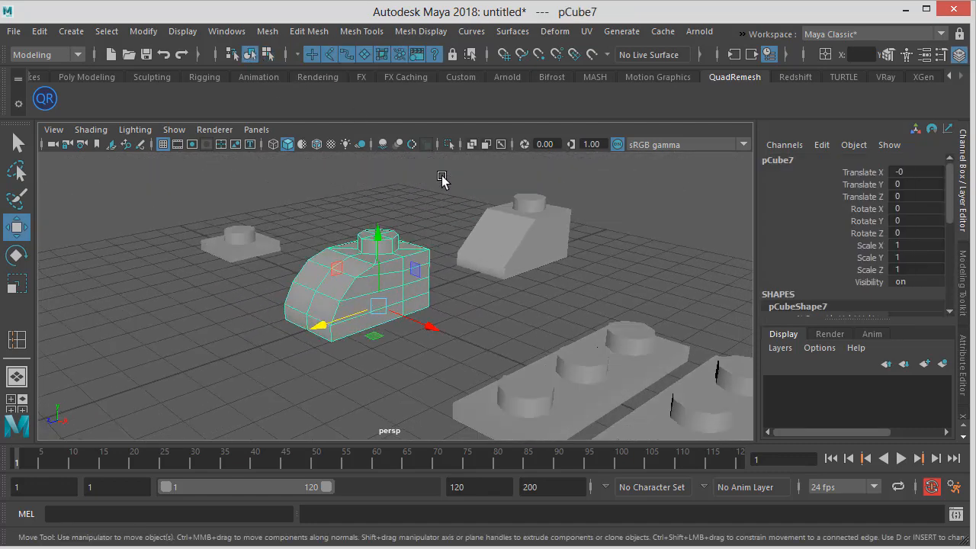
pyautogui.click(443, 178)
pyautogui.click(492, 237)
pyautogui.click(379, 292)
pyautogui.click(443, 200)
pyautogui.keyDown('alt'); pyautogui.moveTo(371, 260); pyautogui.dragTo(410, 258); pyautogui.keyUp('alt')
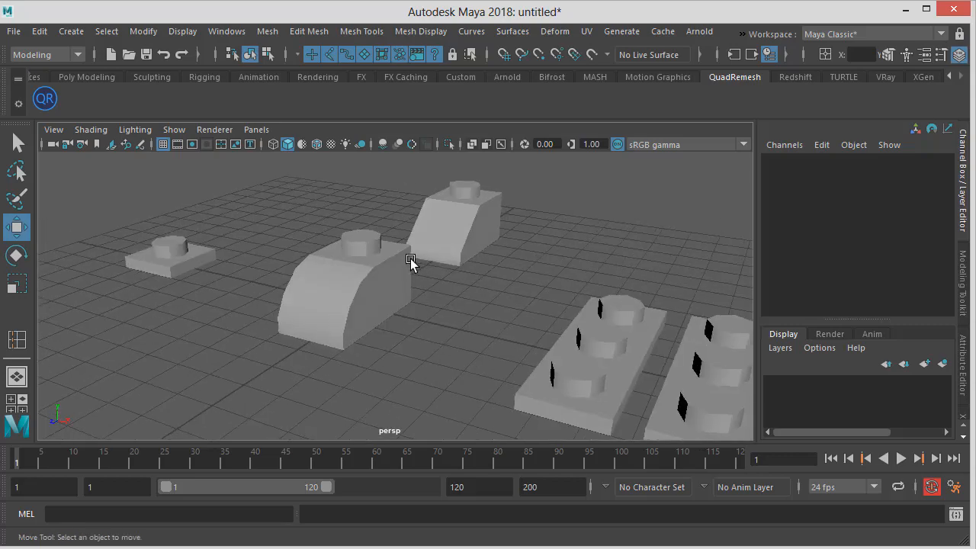
pyautogui.keyDown('alt'); pyautogui.moveTo(315, 295); pyautogui.dragTo(348, 290); pyautogui.keyUp('alt')
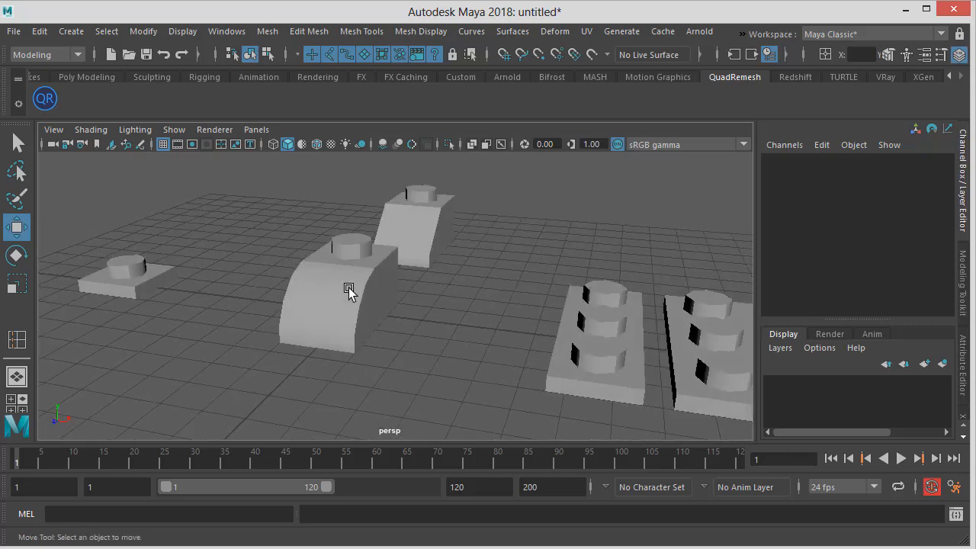
# Compare with the reference image, and duplicate the sloped stud brick, moving the copy sideways along X
pyautogui.hotkey('alt', 'Tab')
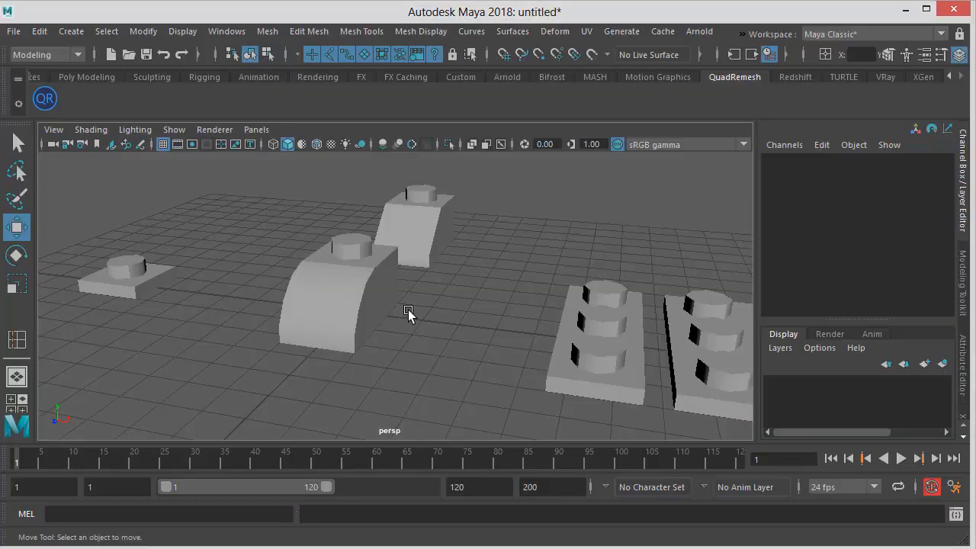
pyautogui.keyDown('alt'); pyautogui.moveTo(407, 314); pyautogui.dragTo(582, 338); pyautogui.keyUp('alt')
pyautogui.keyDown('alt'); pyautogui.moveTo(582, 336); pyautogui.dragTo(405, 302, button='middle'); pyautogui.keyUp('alt')
pyautogui.keyDown('alt'); pyautogui.moveTo(405, 302); pyautogui.dragTo(421, 273); pyautogui.keyUp('alt')
pyautogui.click(453, 261)
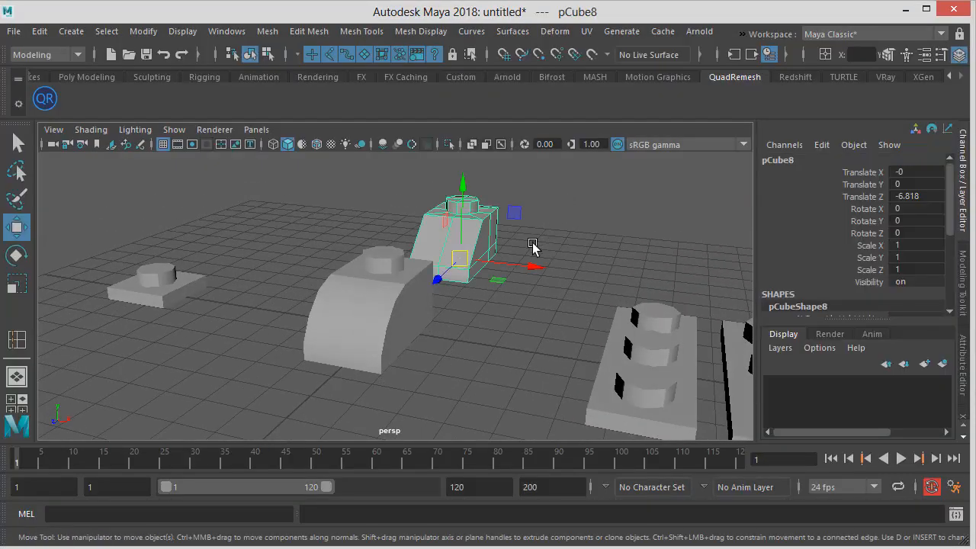
pyautogui.moveTo(534, 245)
pyautogui.keyDown('alt'); pyautogui.mouseDown()
pyautogui.moveTo(509, 244)
pyautogui.moveTo(490, 219)
pyautogui.moveTo(551, 221)
pyautogui.moveTo(444, 209)
pyautogui.mouseUp(); pyautogui.keyUp('alt')
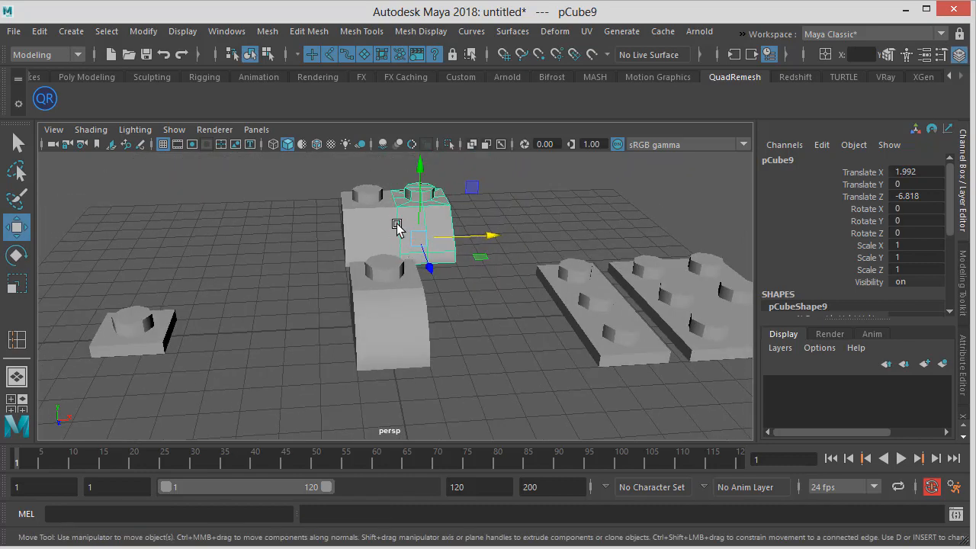
pyautogui.click(524, 207)
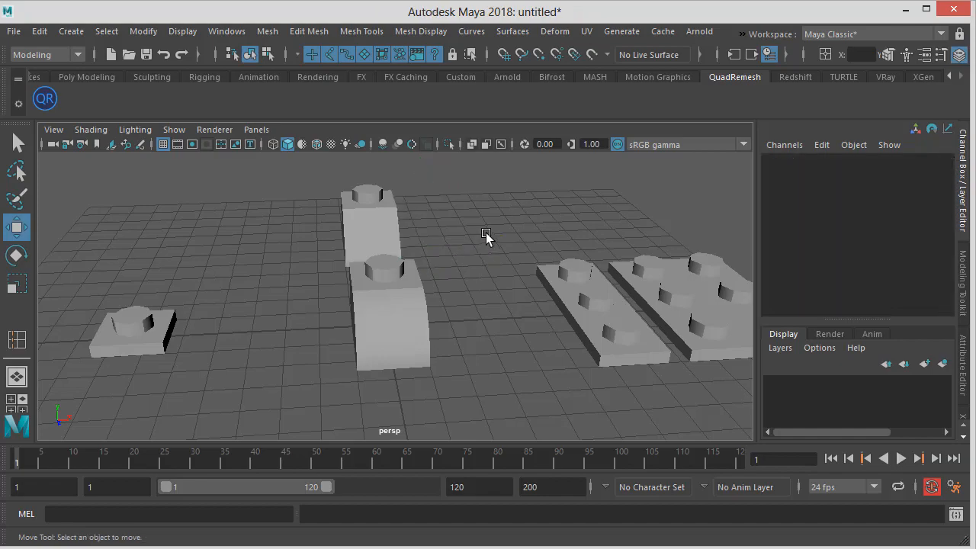
pyautogui.keyDown('alt'); pyautogui.moveTo(414, 262); pyautogui.dragTo(427, 244); pyautogui.keyUp('alt')
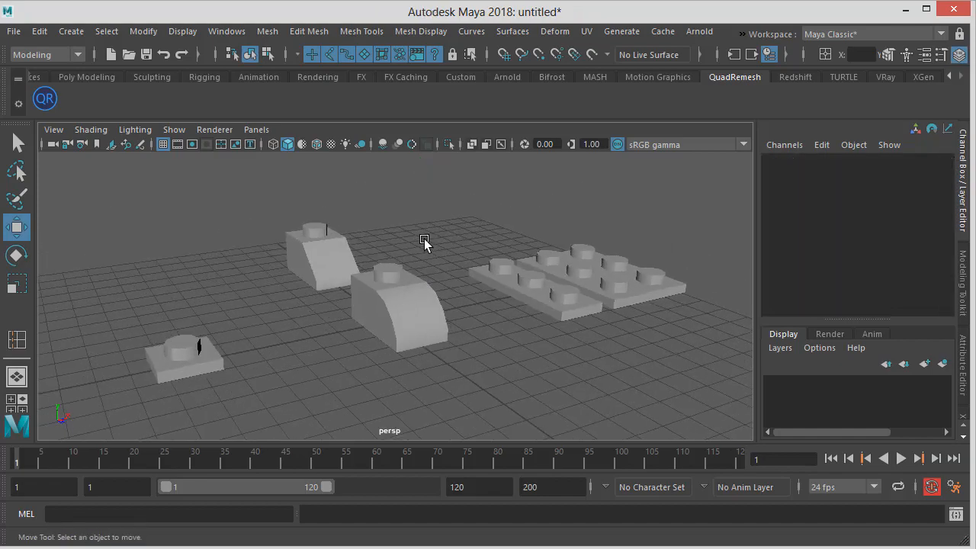
# Try moving a corner vertex of the copied brick from a top view
pyautogui.hotkey('alt', 'Tab')
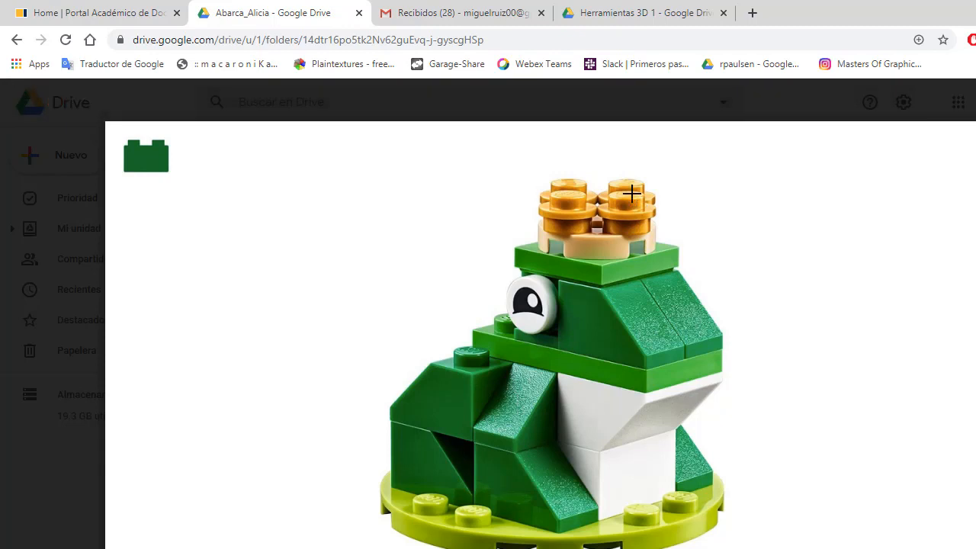
pyautogui.hotkey('alt', 'Tab')
pyautogui.keyDown('alt'); pyautogui.moveTo(475, 279); pyautogui.dragTo(445, 239); pyautogui.keyUp('alt')
pyautogui.click(450, 242)
pyautogui.moveTo(493, 263); pyautogui.dragTo(638, 265)
pyautogui.keyDown('alt'); pyautogui.moveTo(608, 272); pyautogui.dragTo(450, 274, button='middle'); pyautogui.keyUp('alt')
pyautogui.keyDown('alt'); pyautogui.moveTo(450, 275); pyautogui.dragTo(629, 286, button='right'); pyautogui.keyUp('alt')
pyautogui.moveTo(459, 200); pyautogui.dragTo(407, 202, button='right')
pyautogui.click(341, 188)
pyautogui.moveTo(343, 223); pyautogui.dragTo(343, 236)
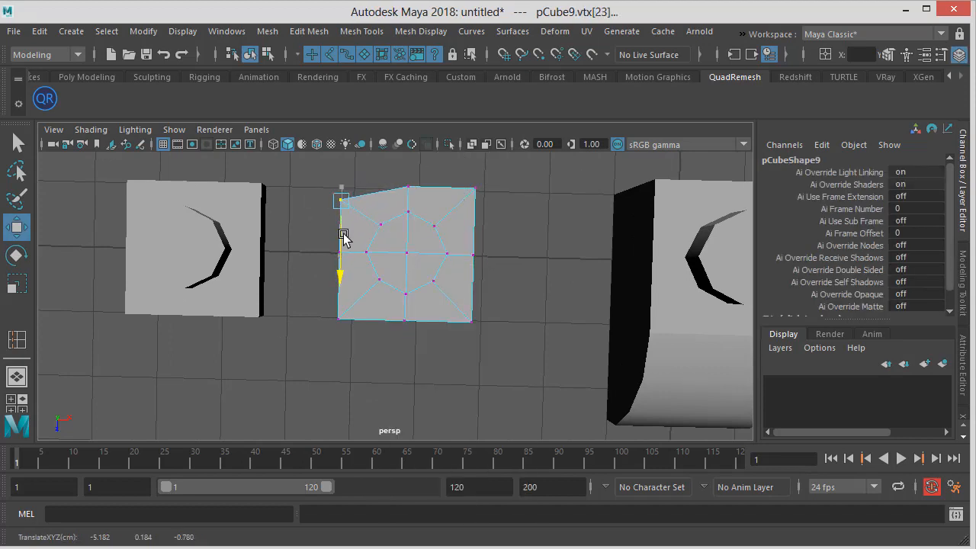
pyautogui.hotkey('ctrl', 'z')
# Select the copy's outer corner vertices and scale them inward to give the base an octagonal outline
pyautogui.keyDown('shift'); pyautogui.moveTo(462, 160); pyautogui.dragTo(546, 233); pyautogui.keyUp('shift')
pyautogui.keyDown('shift'); pyautogui.moveTo(497, 307); pyautogui.dragTo(432, 342); pyautogui.keyUp('shift')
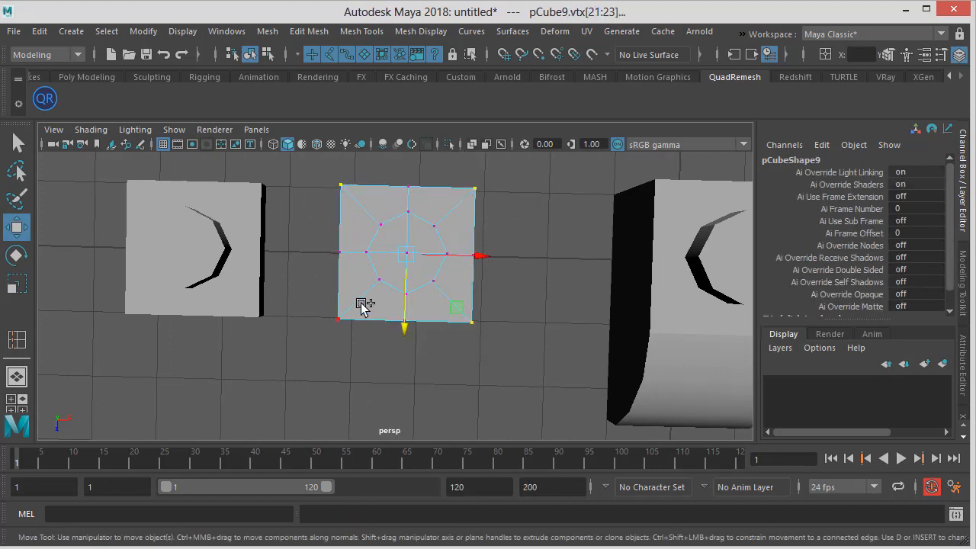
pyautogui.keyDown('shift'); pyautogui.moveTo(363, 304); pyautogui.dragTo(293, 345); pyautogui.keyUp('shift')
pyautogui.press('e')
pyautogui.press('r')
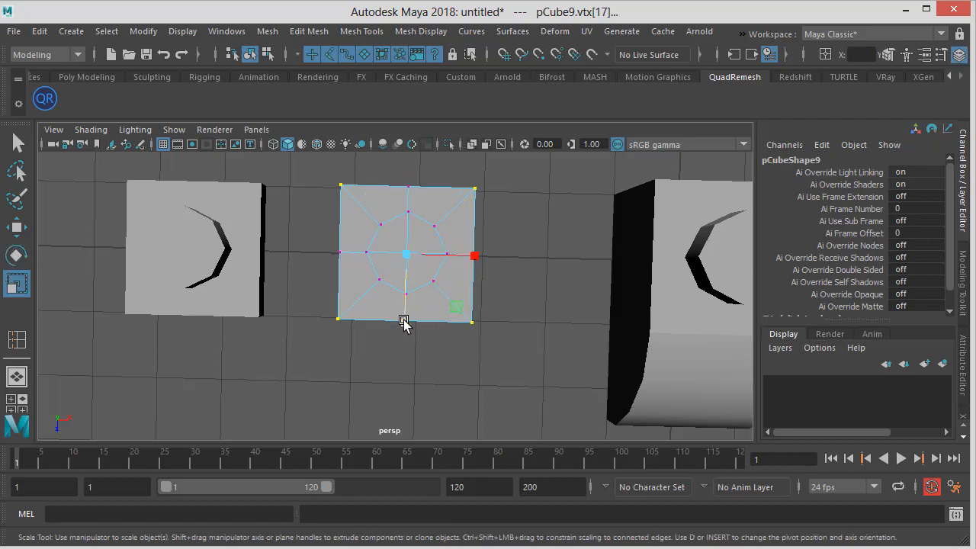
pyautogui.moveTo(404, 323); pyautogui.dragTo(405, 302)
pyautogui.moveTo(469, 255); pyautogui.dragTo(454, 255)
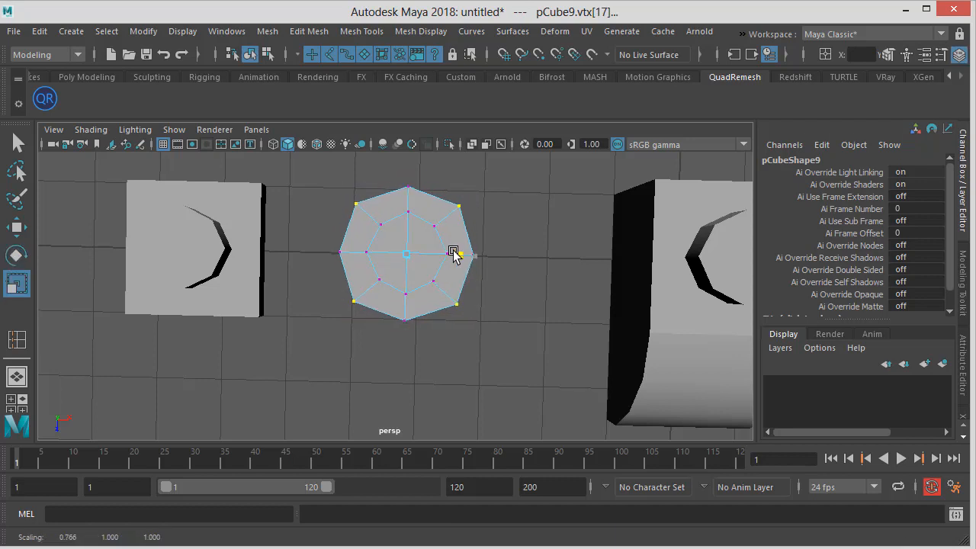
pyautogui.moveTo(404, 323); pyautogui.dragTo(408, 319)
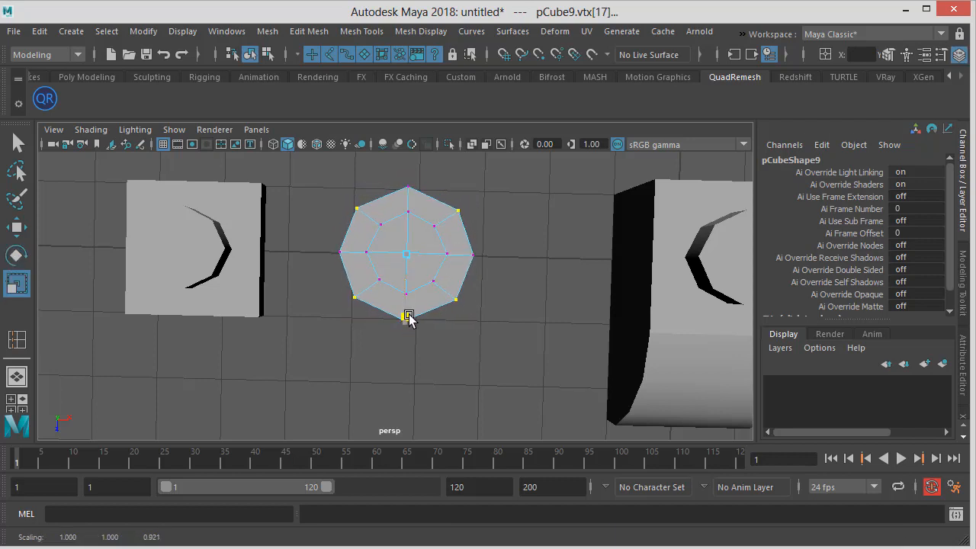
pyautogui.press('space')
# Orbit around the new octagonal stud piece and select the flat stud plate in object mode
pyautogui.keyDown('alt'); pyautogui.moveTo(446, 275); pyautogui.dragTo(272, 305); pyautogui.keyUp('alt')
pyautogui.keyDown('alt'); pyautogui.moveTo(374, 240); pyautogui.dragTo(435, 222); pyautogui.keyUp('alt')
pyautogui.keyDown('alt'); pyautogui.moveTo(436, 222); pyautogui.dragTo(552, 233, button='right'); pyautogui.keyUp('alt')
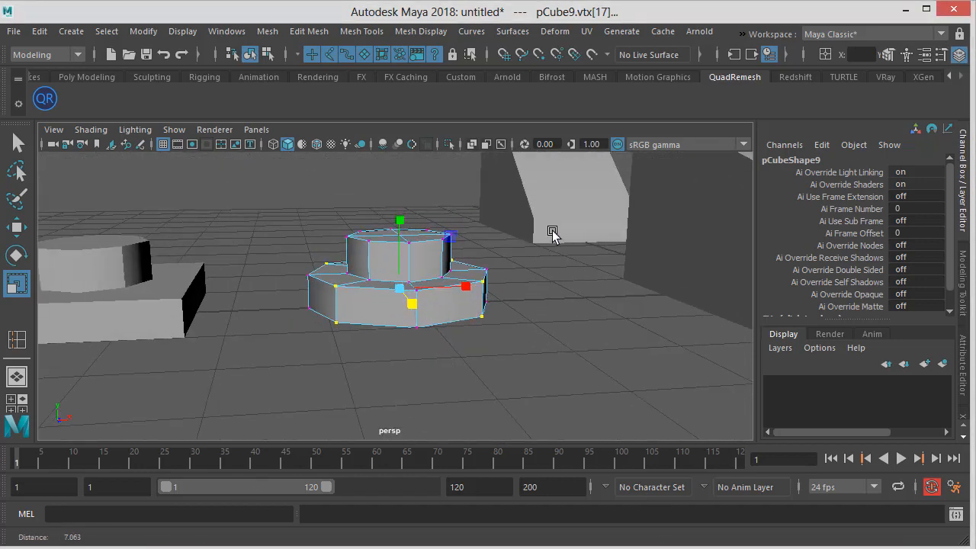
pyautogui.click(250, 54)
pyautogui.keyDown('alt'); pyautogui.moveTo(399, 172); pyautogui.dragTo(342, 231); pyautogui.keyUp('alt')
pyautogui.click(363, 229)
pyautogui.click(305, 286)
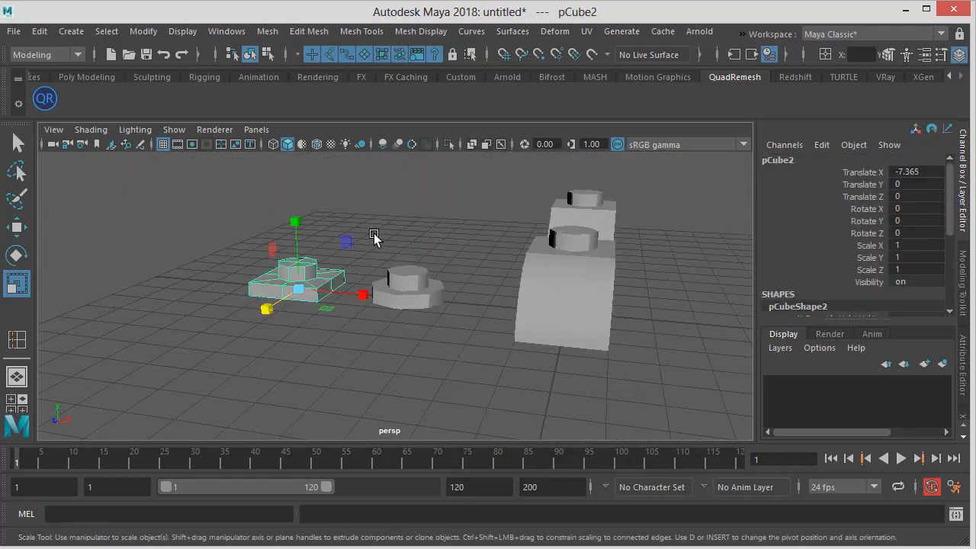
# Switch to the other Maya window with the finished frog model file
pyautogui.hotkey('alt', 'Tab')
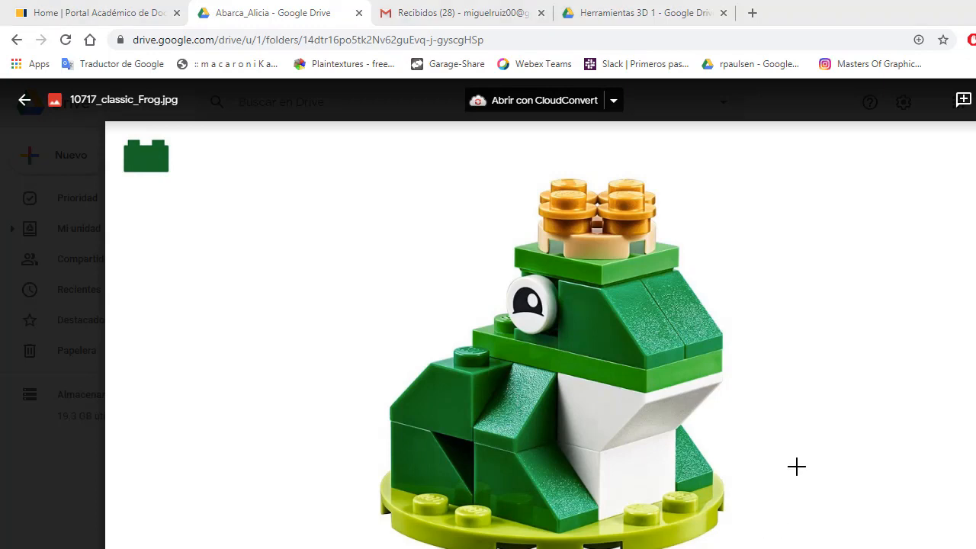
pyautogui.hotkey('alt', 'Tab')
pyautogui.hotkey('alt', 'Tab')
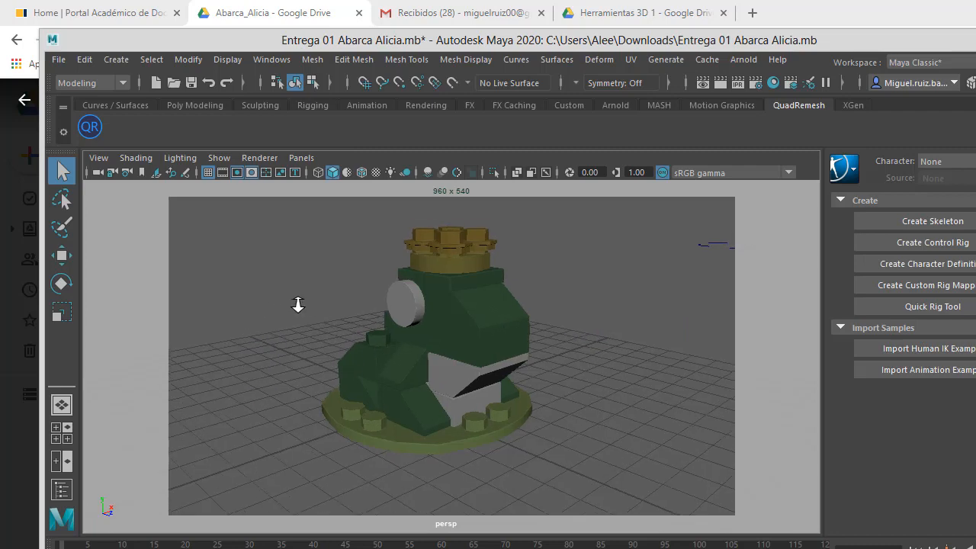
pyautogui.keyDown('alt'); pyautogui.moveTo(298, 305); pyautogui.dragTo(438, 307, button='right'); pyautogui.keyUp('alt')
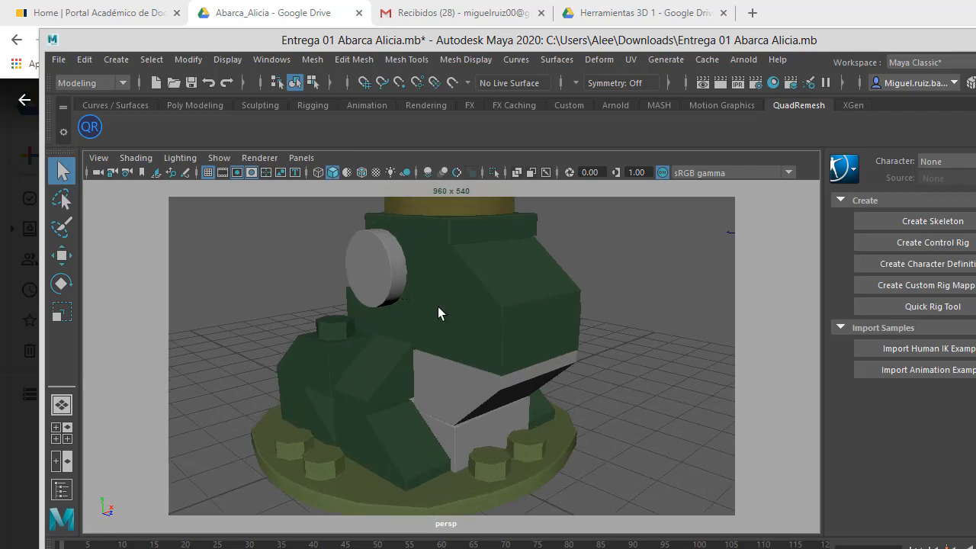
# Orbit around the finished frog model and inspect its individual pieces
pyautogui.keyDown('alt'); pyautogui.moveTo(456, 295); pyautogui.dragTo(483, 296); pyautogui.keyUp('alt')
pyautogui.keyDown('alt'); pyautogui.moveTo(483, 296); pyautogui.dragTo(377, 294, button='right'); pyautogui.keyUp('alt')
pyautogui.keyDown('alt'); pyautogui.moveTo(376, 294); pyautogui.dragTo(359, 285); pyautogui.keyUp('alt')
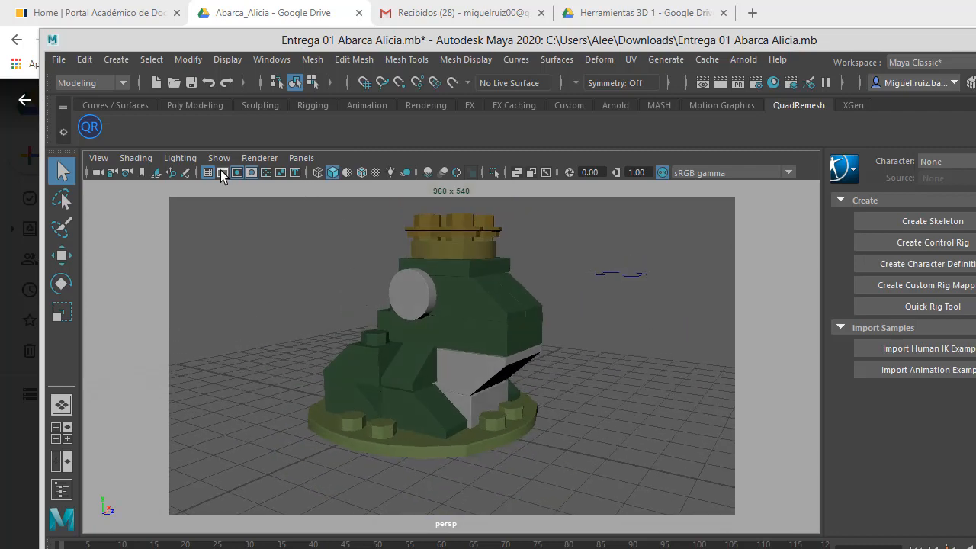
pyautogui.click(250, 171)
pyautogui.keyDown('alt'); pyautogui.moveTo(428, 300); pyautogui.dragTo(404, 311); pyautogui.keyUp('alt')
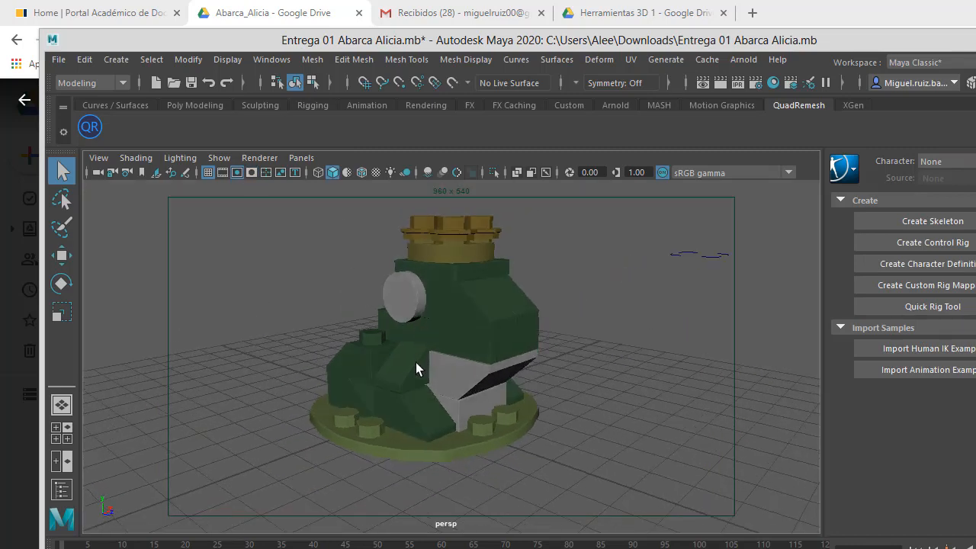
pyautogui.click(416, 362)
pyautogui.keyDown('alt'); pyautogui.moveTo(444, 341); pyautogui.dragTo(328, 344); pyautogui.keyUp('alt')
pyautogui.click(374, 358)
pyautogui.press('w')
pyautogui.hotkey('ctrl', 'z')
# Pull out the duplicate sloped piece overlapping the frog's head and delete it
pyautogui.click(500, 312)
pyautogui.keyDown('alt'); pyautogui.moveTo(500, 313); pyautogui.dragTo(466, 330); pyautogui.keyUp('alt')
pyautogui.click(424, 328)
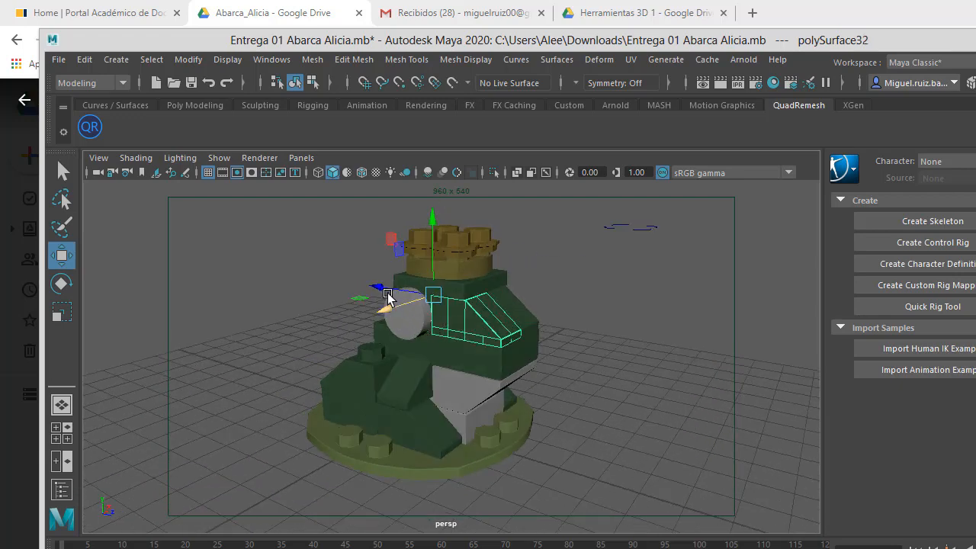
pyautogui.moveTo(407, 306); pyautogui.dragTo(560, 307)
pyautogui.press('e')
pyautogui.moveTo(598, 342)
pyautogui.mouseDown()
pyautogui.moveTo(541, 342)
pyautogui.moveTo(614, 341)
pyautogui.moveTo(539, 341)
pyautogui.moveTo(604, 337)
pyautogui.mouseUp()
pyautogui.moveTo(635, 274); pyautogui.dragTo(649, 381)
pyautogui.keyDown('alt'); pyautogui.moveTo(610, 326); pyautogui.dragTo(577, 286); pyautogui.keyUp('alt')
pyautogui.hotkey('ctrl', 'z')
pyautogui.hotkey('ctrl', 'z')
pyautogui.press('Delete')
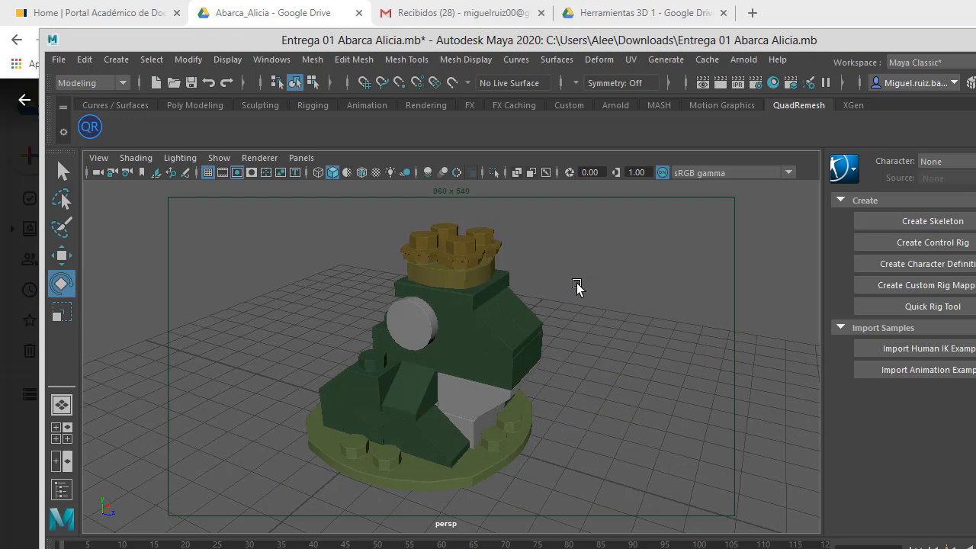
# Inspect the frog's sloped head and leg pieces, and return to the working Maya scene
pyautogui.click(503, 321)
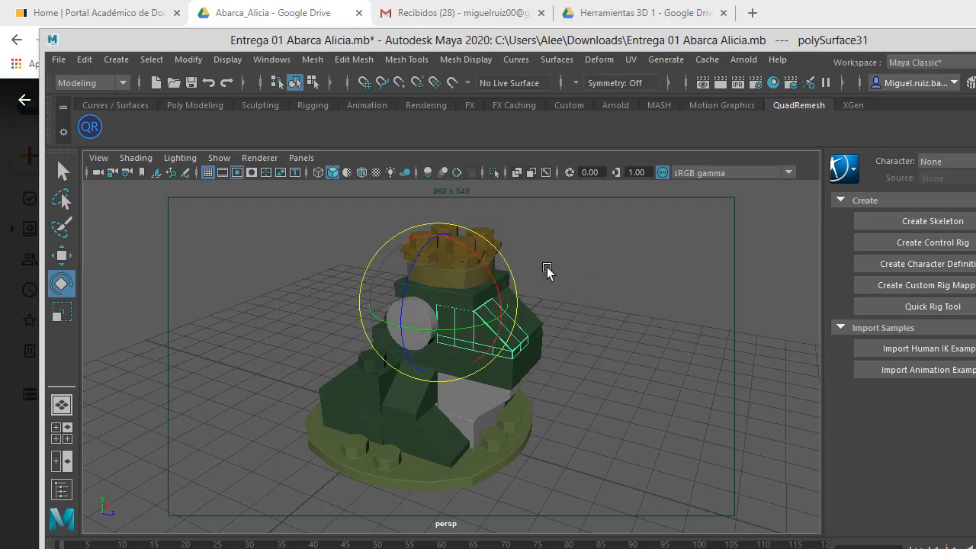
pyautogui.keyDown('alt'); pyautogui.moveTo(584, 355); pyautogui.dragTo(549, 327); pyautogui.keyUp('alt')
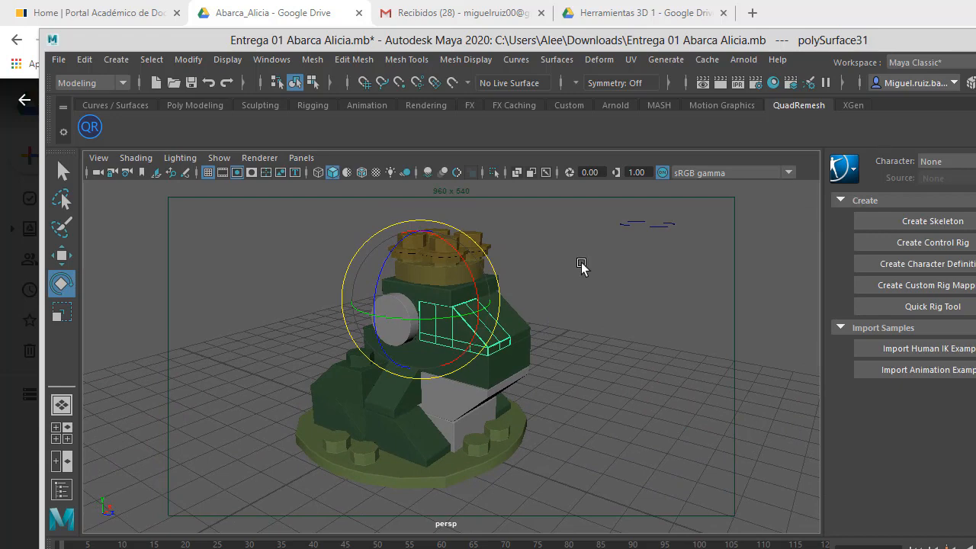
pyautogui.click(975, 206)
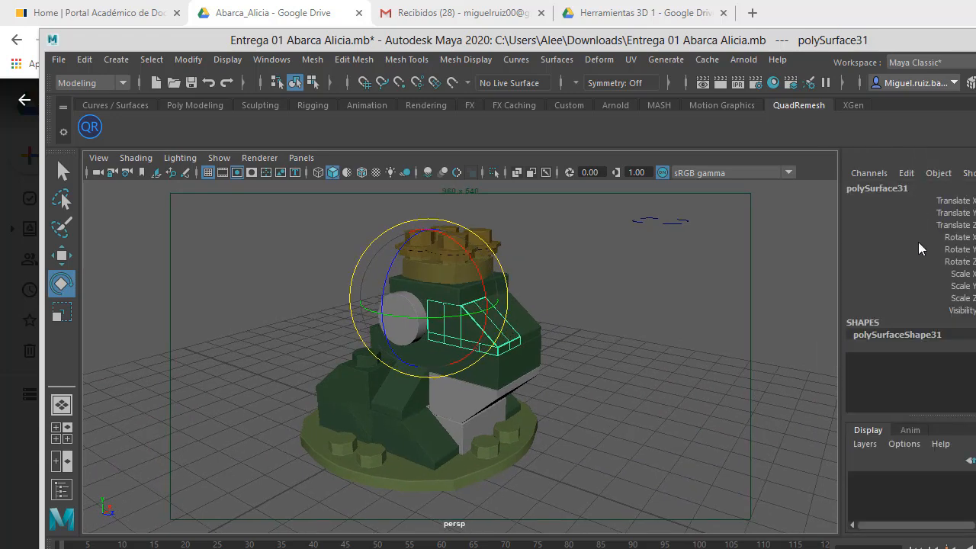
pyautogui.keyDown('alt'); pyautogui.moveTo(601, 306); pyautogui.dragTo(567, 315); pyautogui.keyUp('alt')
pyautogui.press('w')
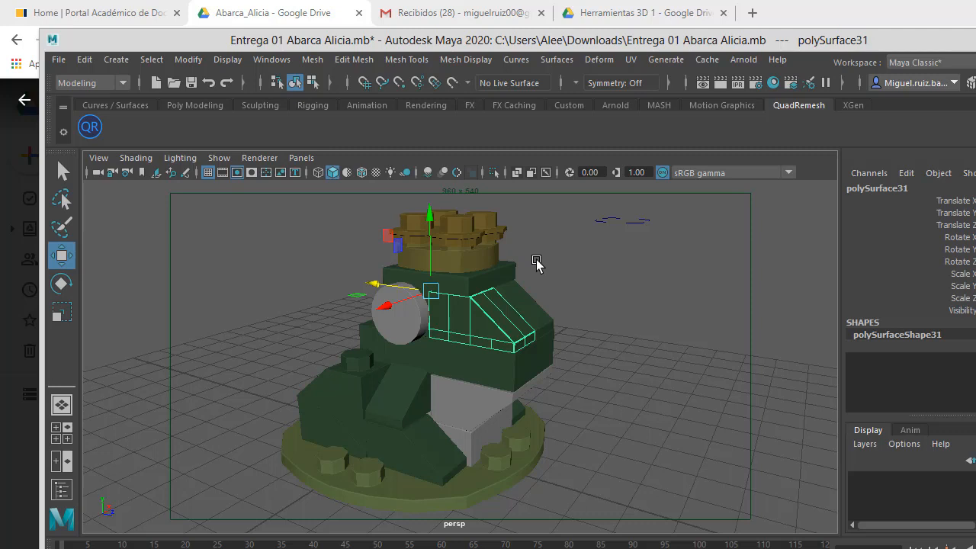
pyautogui.click(400, 418)
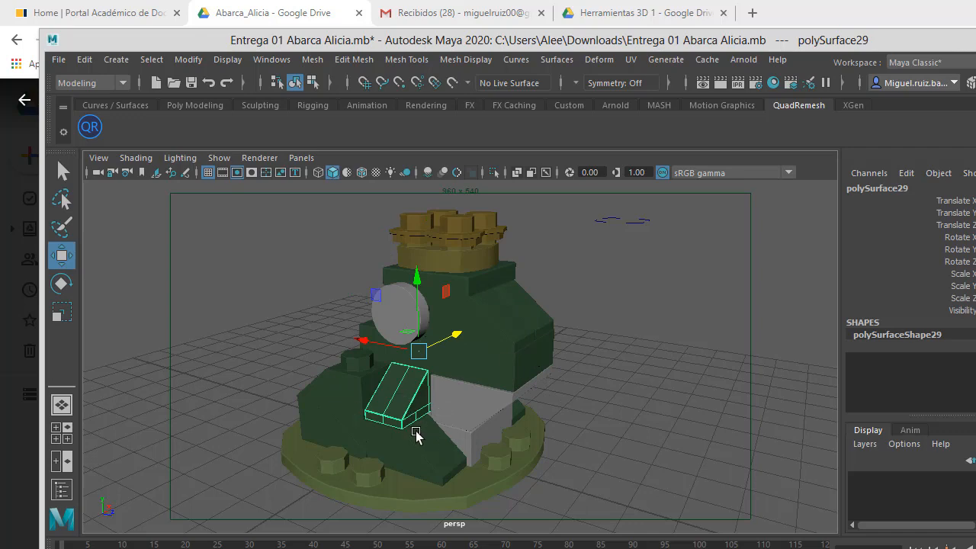
pyautogui.keyDown('alt'); pyautogui.moveTo(470, 407); pyautogui.dragTo(431, 398); pyautogui.keyUp('alt')
pyautogui.hotkey('alt', 'Tab')
pyautogui.hotkey('alt', 'Tab')
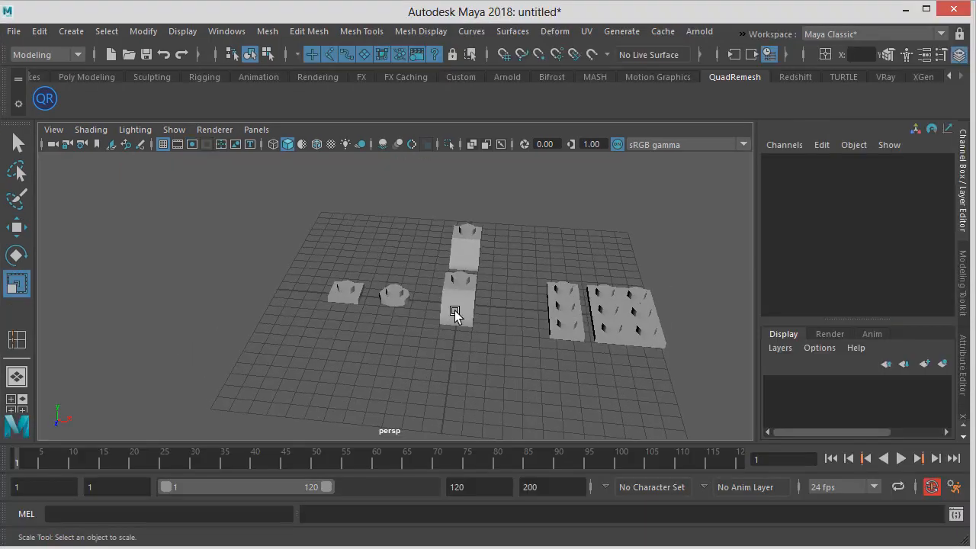
pyautogui.click(455, 312)
# Move the curved brick far to the side, to about X -10.1
pyautogui.keyDown('alt'); pyautogui.moveTo(455, 313); pyautogui.dragTo(432, 358); pyautogui.keyUp('alt')
pyautogui.press('w')
pyautogui.click(564, 318)
pyautogui.keyDown('alt'); pyautogui.moveTo(573, 327); pyautogui.dragTo(442, 318); pyautogui.keyUp('alt')
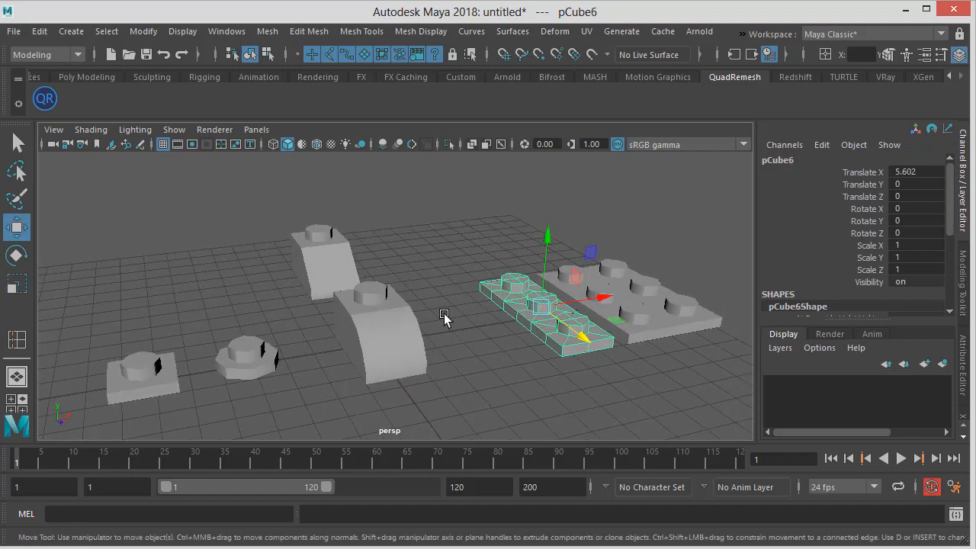
pyautogui.click(439, 319)
pyautogui.click(399, 320)
pyautogui.moveTo(915, 173); pyautogui.dragTo(910, 209)
pyautogui.press('Return')
pyautogui.keyDown('alt'); pyautogui.moveTo(446, 336); pyautogui.dragTo(126, 355); pyautogui.keyUp('alt')
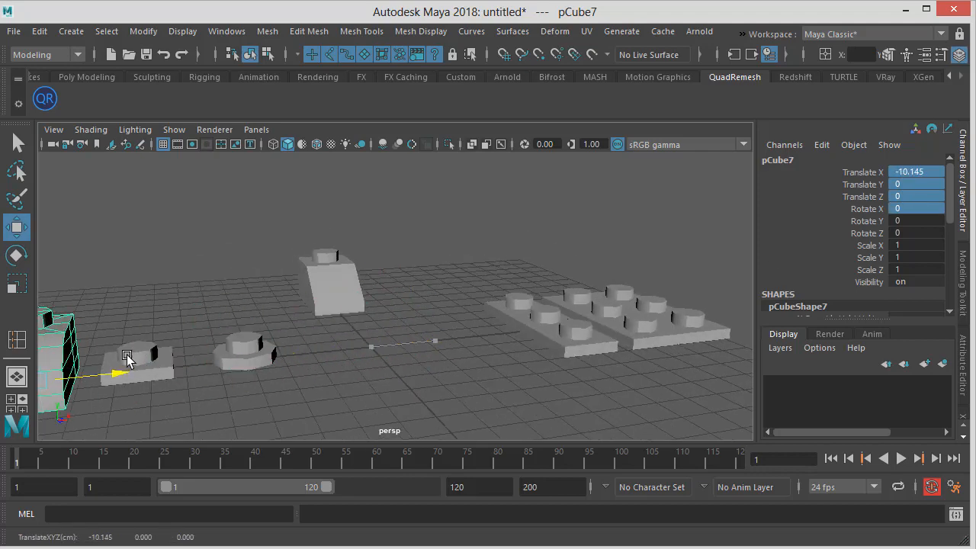
# Select the three-stud strip and set its Translate X to 0
pyautogui.click(539, 342)
pyautogui.keyDown('alt'); pyautogui.moveTo(538, 342); pyautogui.dragTo(557, 344); pyautogui.keyUp('alt')
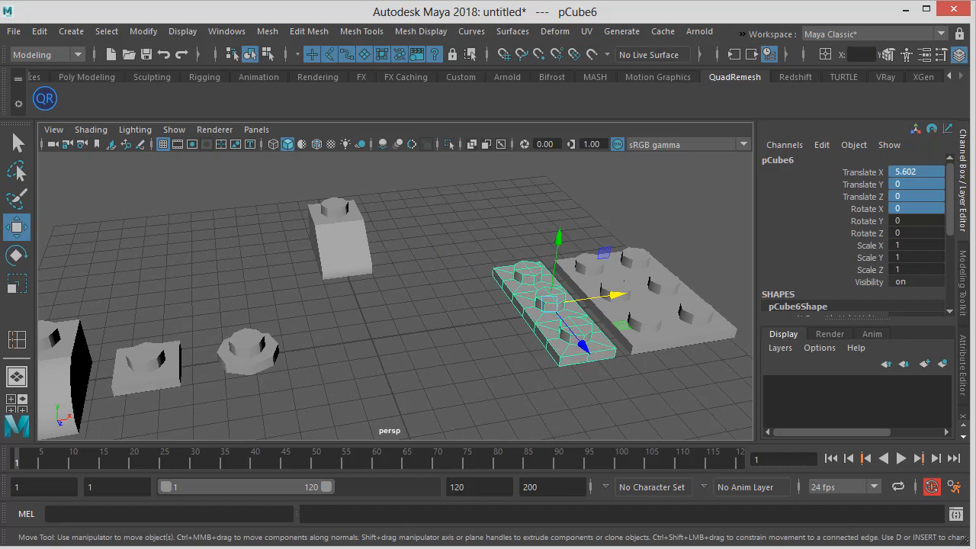
pyautogui.doubleClick(921, 174)
pyautogui.keyDown('shift'); pyautogui.click(921, 220); pyautogui.keyUp('shift')
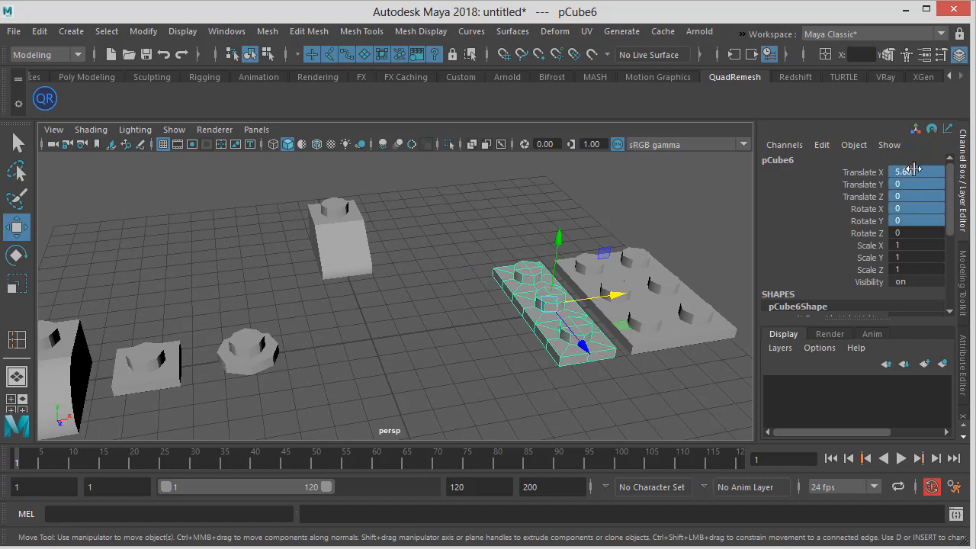
pyautogui.press('Return')
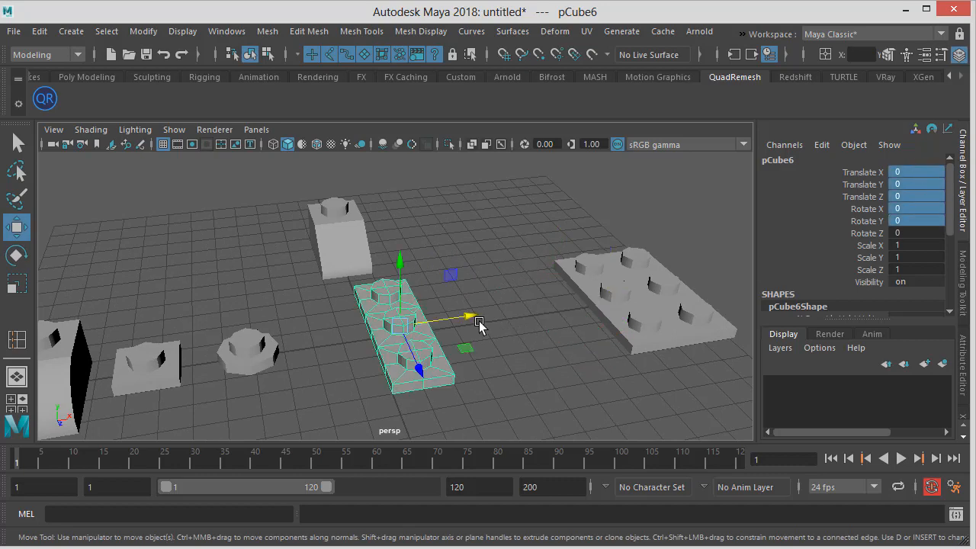
# Inspect the centred strip from several angles around the scene
pyautogui.keyDown('alt'); pyautogui.moveTo(499, 326); pyautogui.dragTo(628, 301); pyautogui.keyUp('alt')
pyautogui.hotkey('ctrl', 'z')
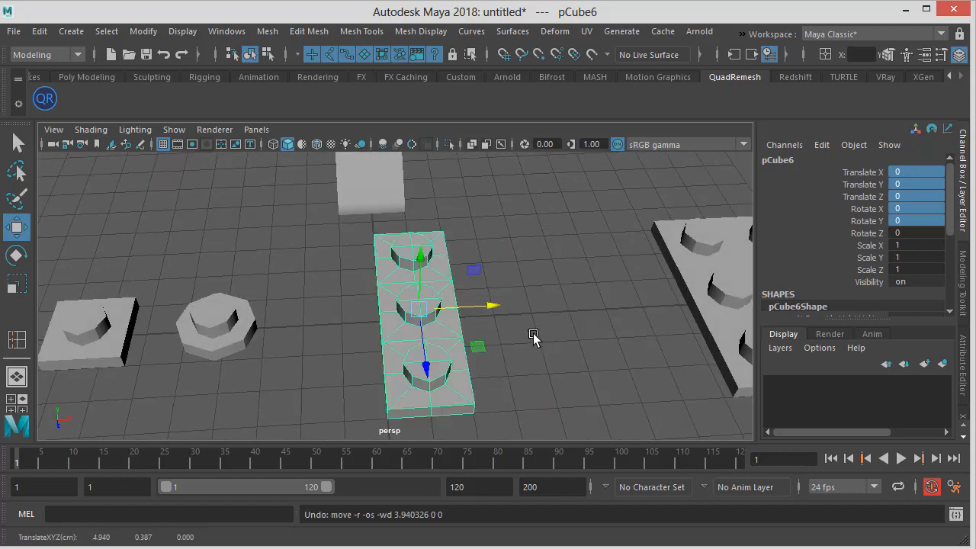
pyautogui.keyDown('alt'); pyautogui.moveTo(533, 333); pyautogui.dragTo(559, 325); pyautogui.keyUp('alt')
pyautogui.click(538, 270)
pyautogui.moveTo(507, 213); pyautogui.dragTo(392, 289)
pyautogui.click(471, 286)
pyautogui.click(435, 309)
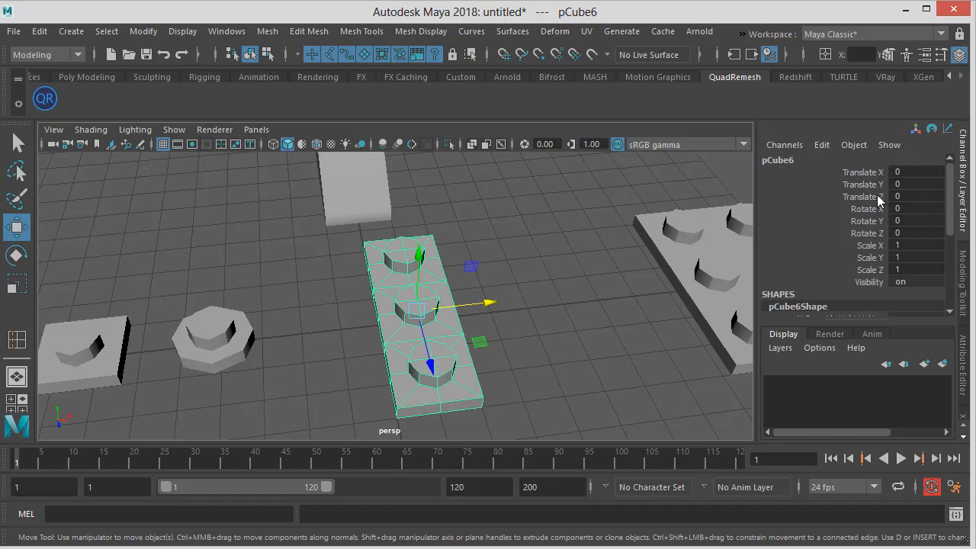
pyautogui.scroll(-2, 492, 281)
pyautogui.keyDown('alt'); pyautogui.moveTo(493, 281); pyautogui.dragTo(827, 218); pyautogui.keyUp('alt')
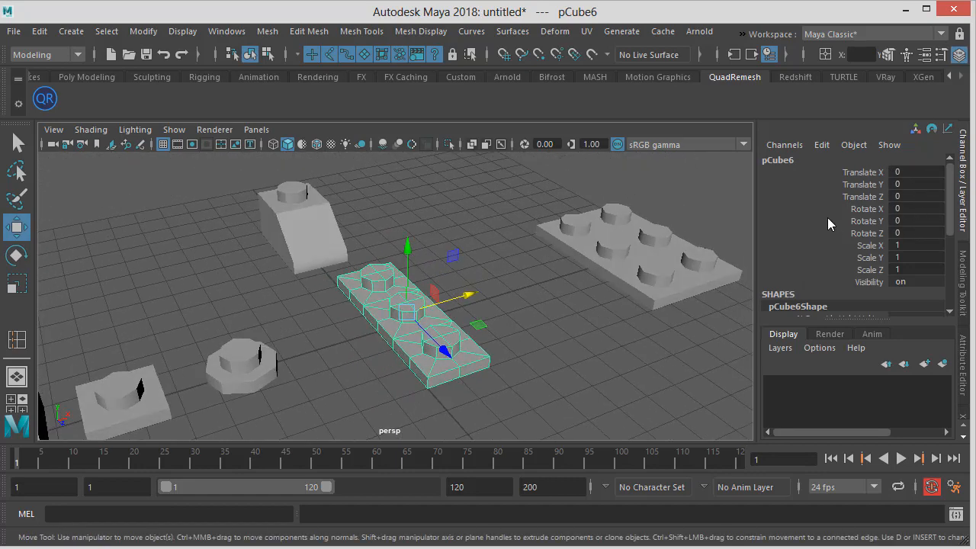
pyautogui.keyDown('alt'); pyautogui.moveTo(474, 277); pyautogui.dragTo(485, 262); pyautogui.keyUp('alt')
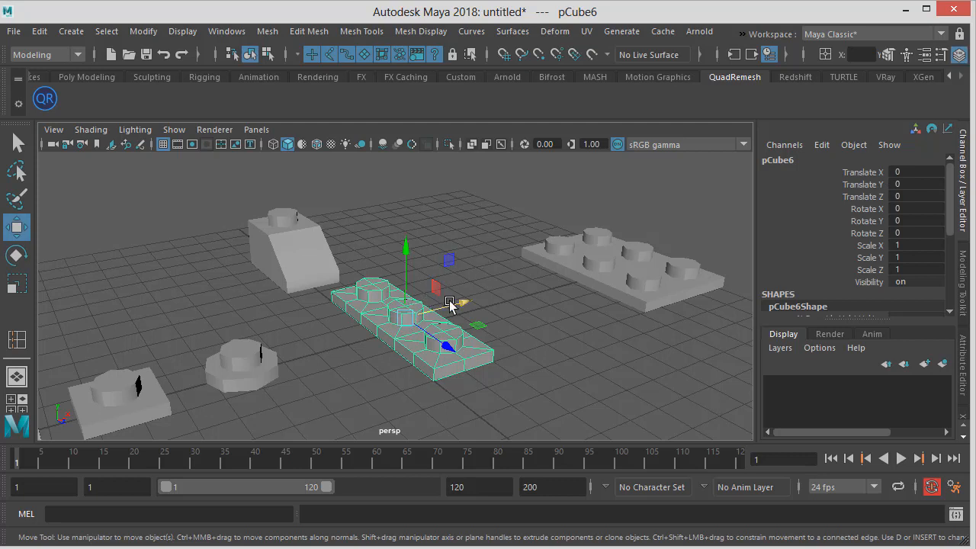
# Select the six-stud plate and set its Translate X to 0
pyautogui.moveTo(463, 306); pyautogui.dragTo(636, 268)
pyautogui.click(636, 268)
pyautogui.doubleClick(915, 172)
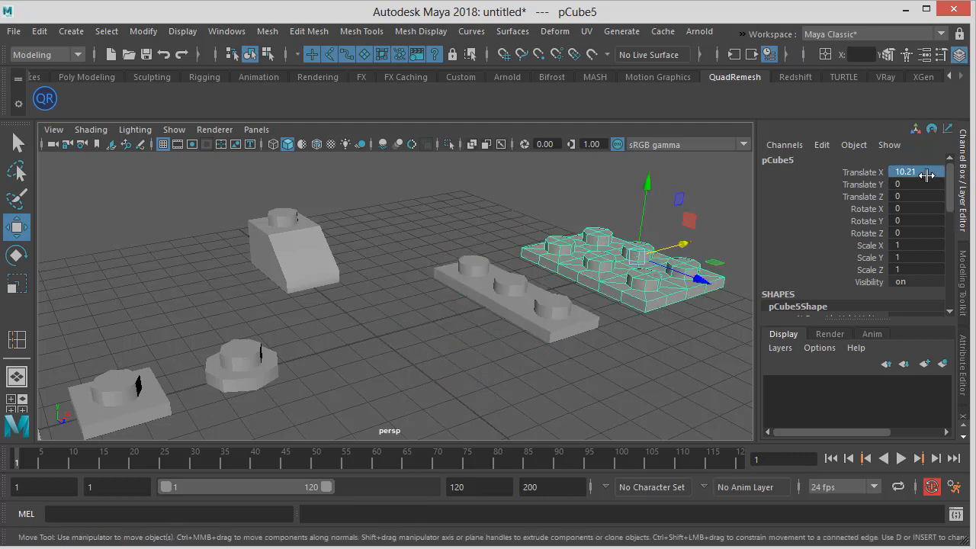
pyautogui.press('Return')
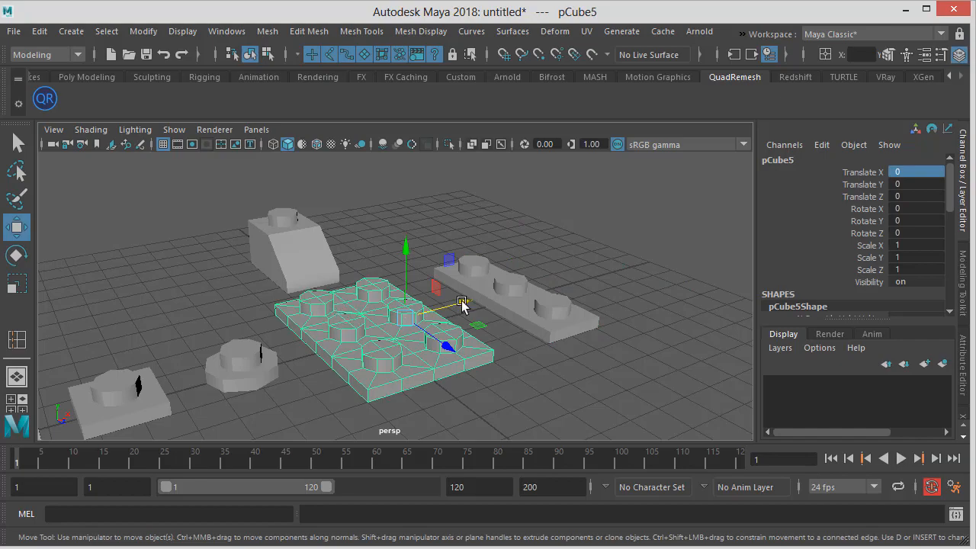
# Edit the six-stud plate's pivot, moving it between the studs
pyautogui.keyDown('alt'); pyautogui.moveTo(461, 301); pyautogui.dragTo(349, 446); pyautogui.keyUp('alt')
pyautogui.keyDown('alt'); pyautogui.moveTo(348, 447); pyautogui.dragTo(429, 358, button='right'); pyautogui.keyUp('alt')
pyautogui.keyDown('alt'); pyautogui.moveTo(429, 359); pyautogui.dragTo(397, 279); pyautogui.keyUp('alt')
pyautogui.keyDown('alt'); pyautogui.moveTo(444, 309); pyautogui.dragTo(399, 332); pyautogui.keyUp('alt')
pyautogui.keyDown('alt'); pyautogui.moveTo(424, 392); pyautogui.dragTo(450, 313, button='right'); pyautogui.keyUp('alt')
pyautogui.keyDown('alt'); pyautogui.moveTo(450, 314); pyautogui.dragTo(427, 343); pyautogui.keyUp('alt')
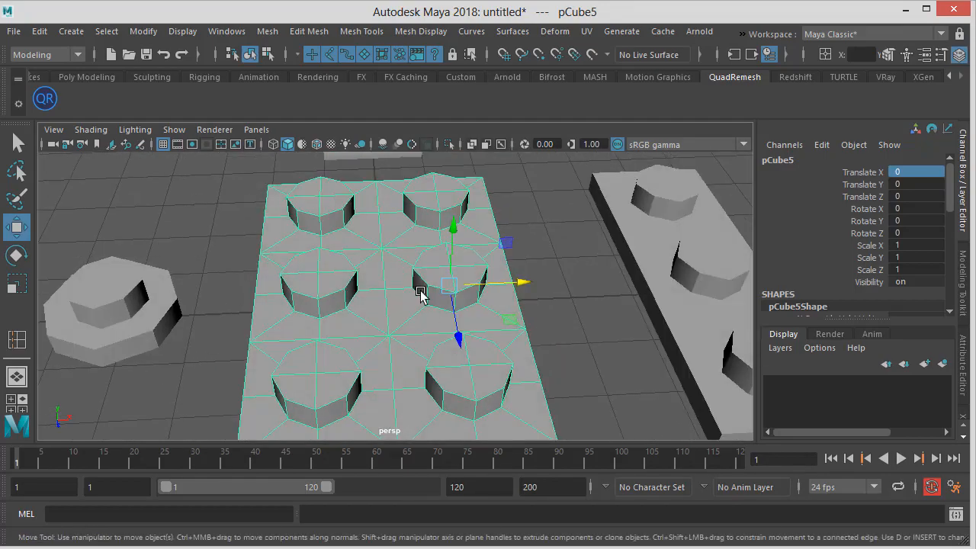
pyautogui.press('d')
pyautogui.moveTo(518, 282); pyautogui.dragTo(464, 288)
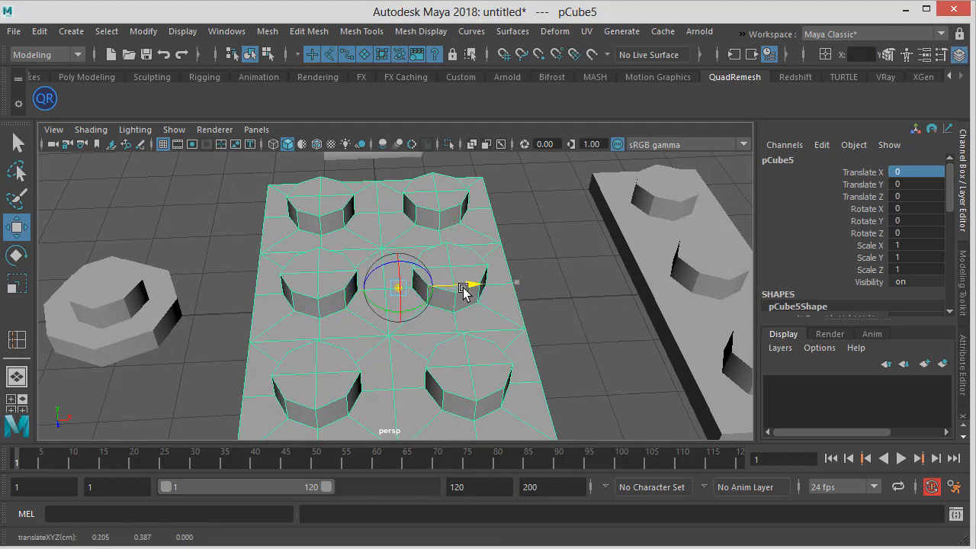
pyautogui.keyDown('alt'); pyautogui.moveTo(397, 287); pyautogui.dragTo(457, 302); pyautogui.keyUp('alt')
pyautogui.keyDown('alt'); pyautogui.moveTo(457, 302); pyautogui.dragTo(632, 354, button='right'); pyautogui.keyUp('alt')
pyautogui.keyDown('alt'); pyautogui.moveTo(460, 366); pyautogui.dragTo(456, 345); pyautogui.keyUp('alt')
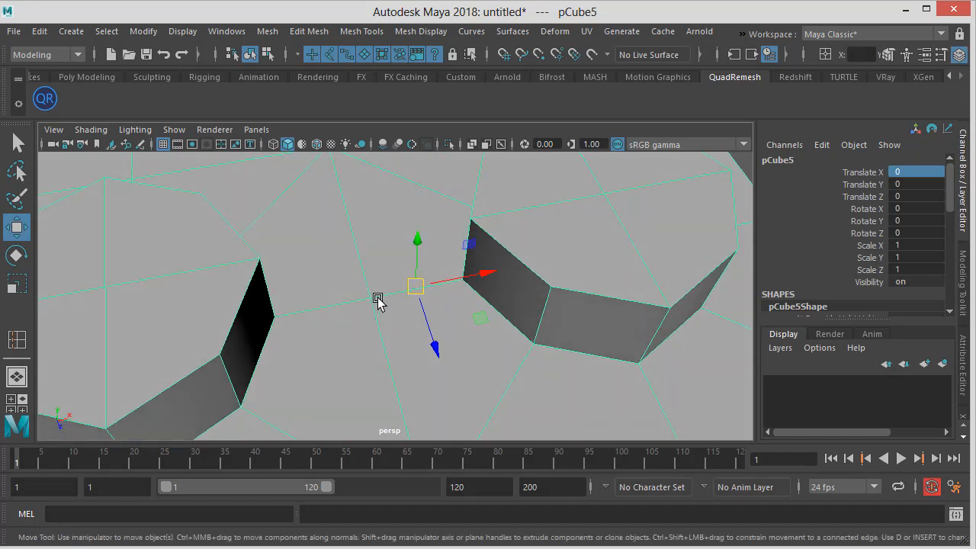
# Try snapping the plate's pivot to a vertex, then undo the move
pyautogui.press('d')
pyautogui.press('v')
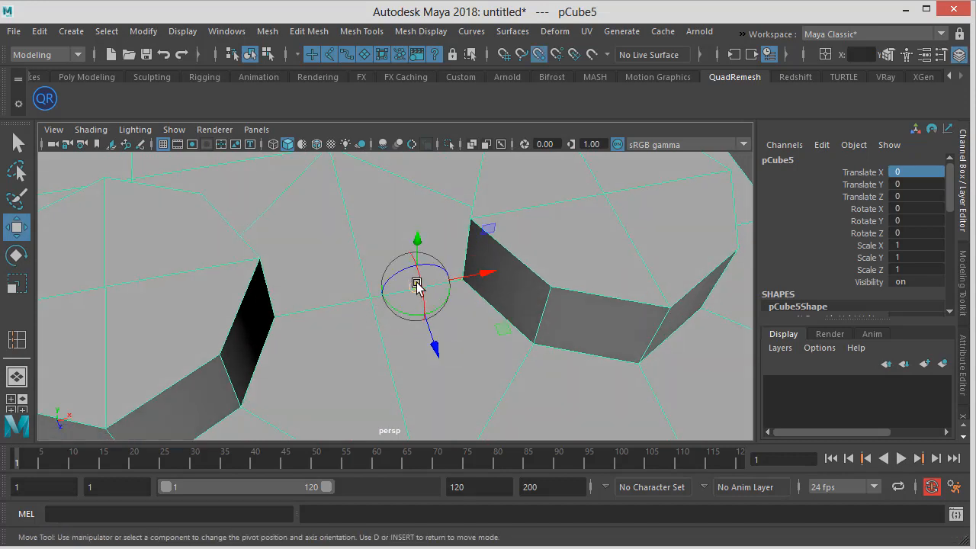
pyautogui.press('d')
pyautogui.press('v')
pyautogui.moveTo(474, 276); pyautogui.dragTo(378, 308)
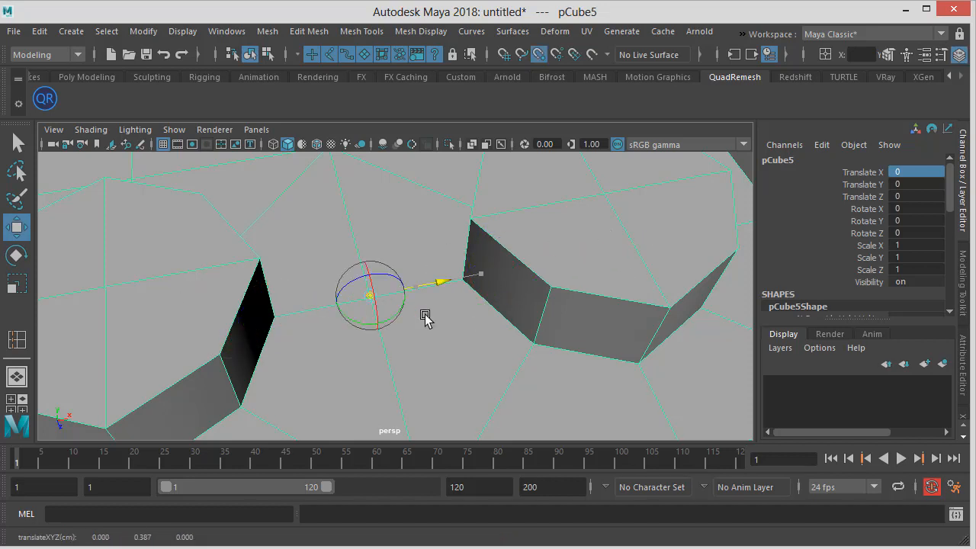
pyautogui.keyDown('alt'); pyautogui.moveTo(451, 316); pyautogui.dragTo(384, 286); pyautogui.keyUp('alt')
pyautogui.hotkey('ctrl', 'z')
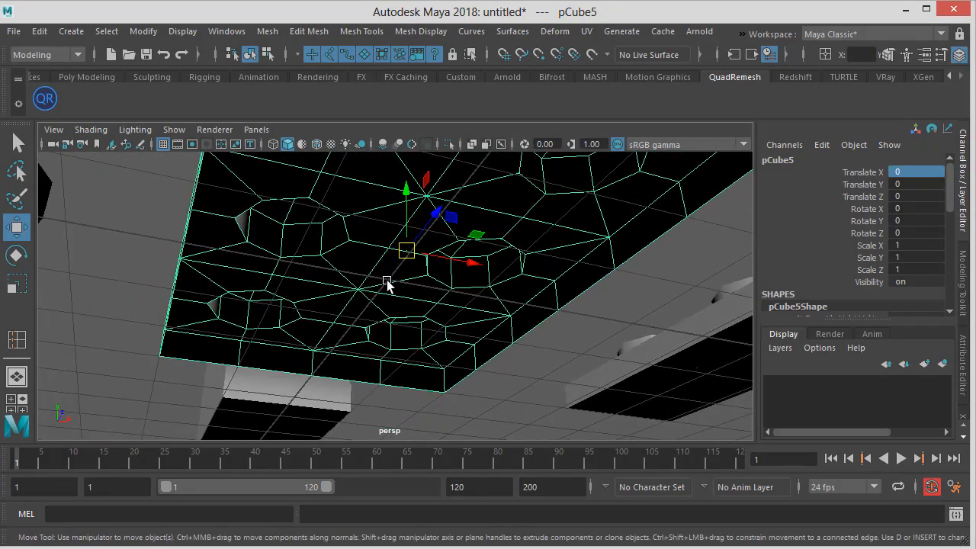
# Snap the plate's pivot to the grid on its underside, at X 1
pyautogui.press('d')
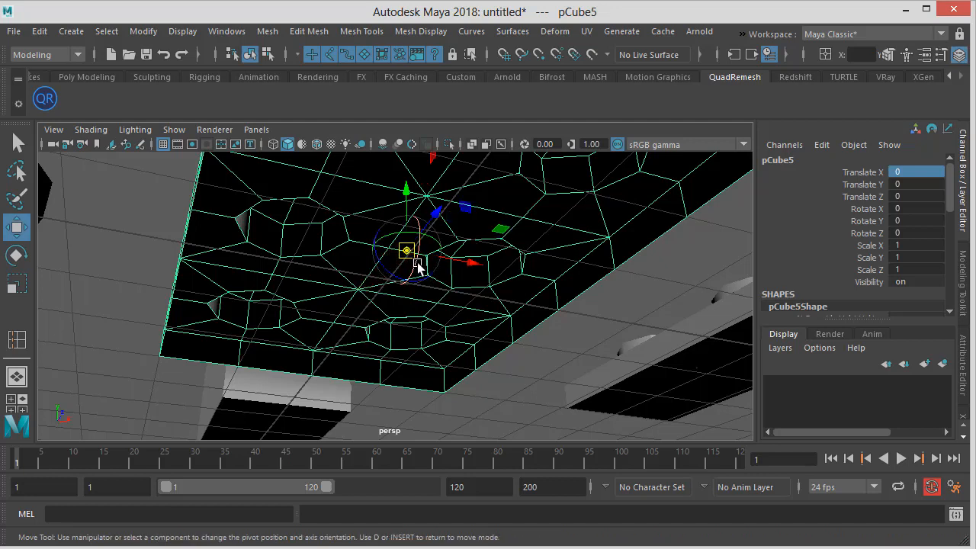
pyautogui.press('x')
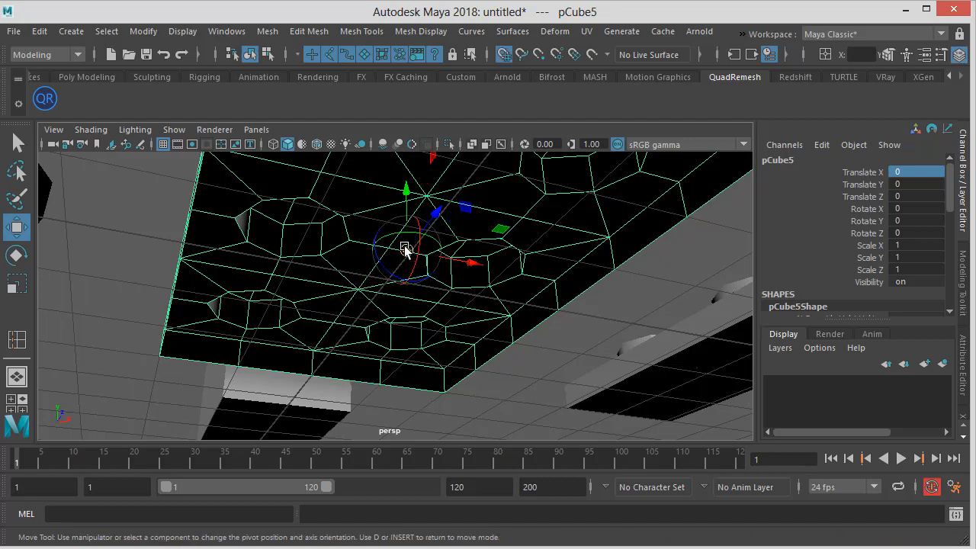
pyautogui.moveTo(405, 248); pyautogui.dragTo(456, 295)
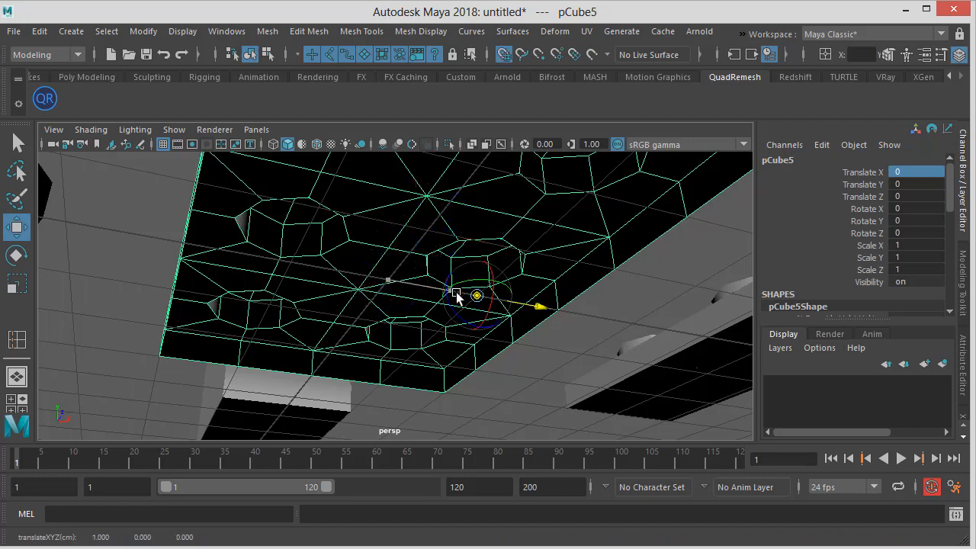
pyautogui.press('d')
# Move the plate up to about Y 5.9 and across to about X 6.8
pyautogui.keyDown('alt'); pyautogui.moveTo(420, 312); pyautogui.dragTo(279, 263, button='right'); pyautogui.keyUp('alt')
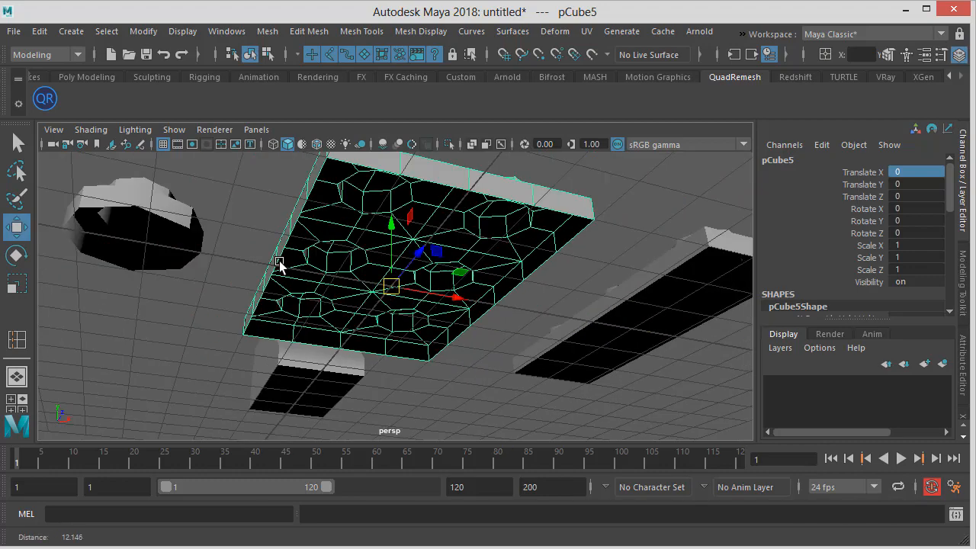
pyautogui.keyDown('alt'); pyautogui.moveTo(280, 263); pyautogui.dragTo(390, 362); pyautogui.keyUp('alt')
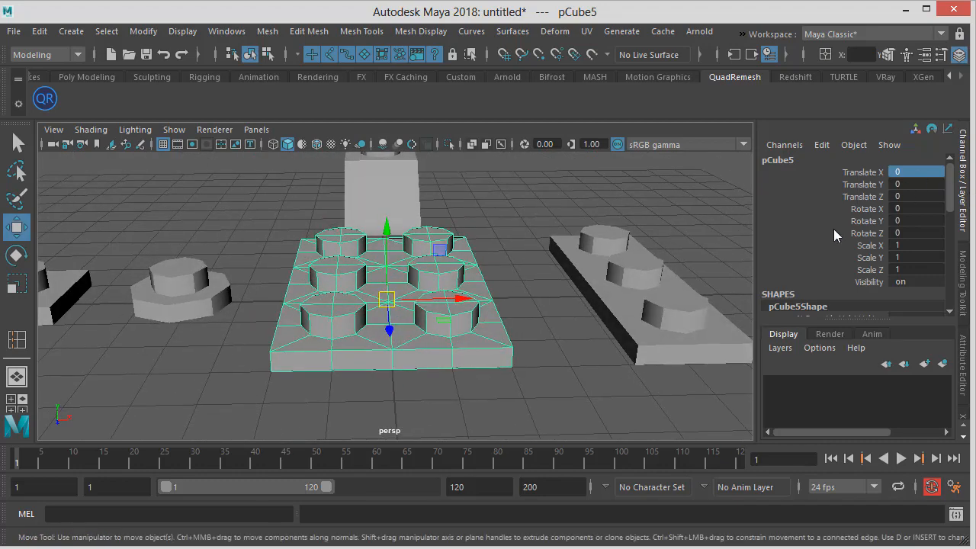
pyautogui.keyDown('alt'); pyautogui.moveTo(432, 289); pyautogui.dragTo(671, 297); pyautogui.keyUp('alt')
pyautogui.keyDown('alt'); pyautogui.moveTo(536, 290); pyautogui.dragTo(571, 309); pyautogui.keyUp('alt')
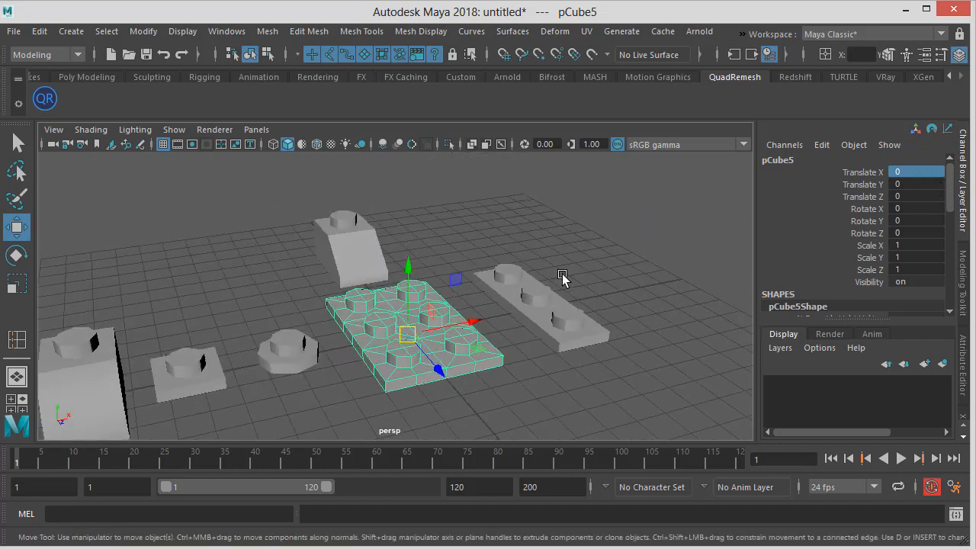
pyautogui.scroll(-2, 546, 282)
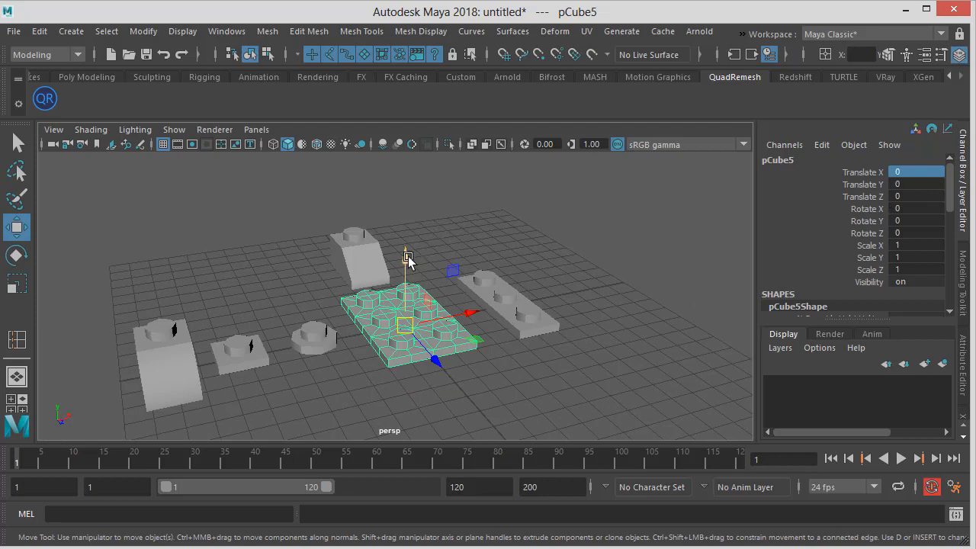
pyautogui.moveTo(406, 259); pyautogui.dragTo(396, 114)
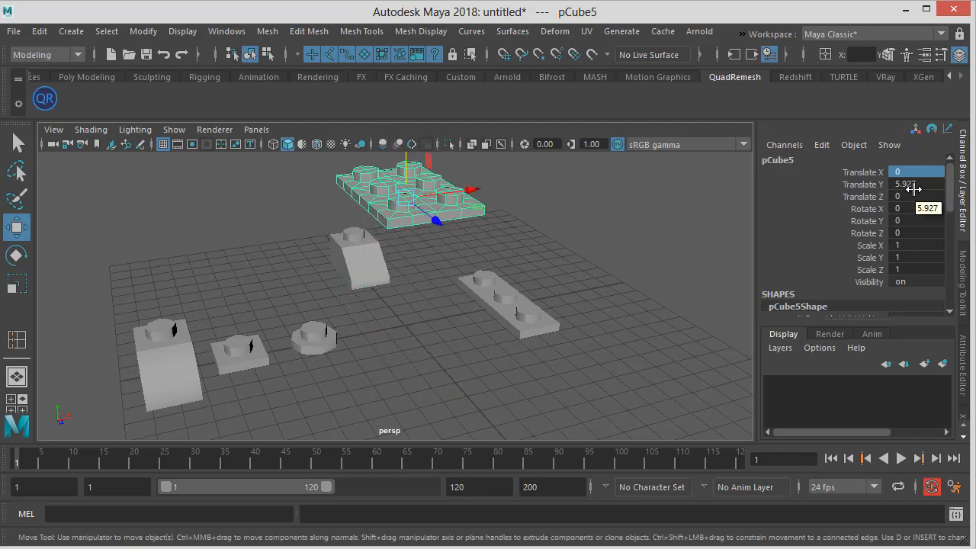
pyautogui.moveTo(473, 189); pyautogui.dragTo(674, 194)
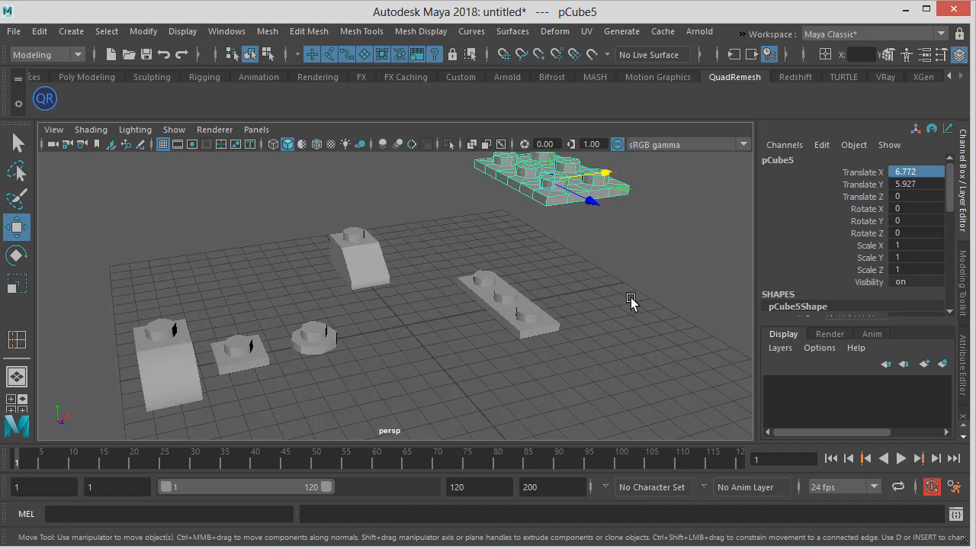
# Rotate the plate around Y and set its Rotate Y to -90
pyautogui.keyDown('alt'); pyautogui.moveTo(631, 301); pyautogui.dragTo(566, 314); pyautogui.keyUp('alt')
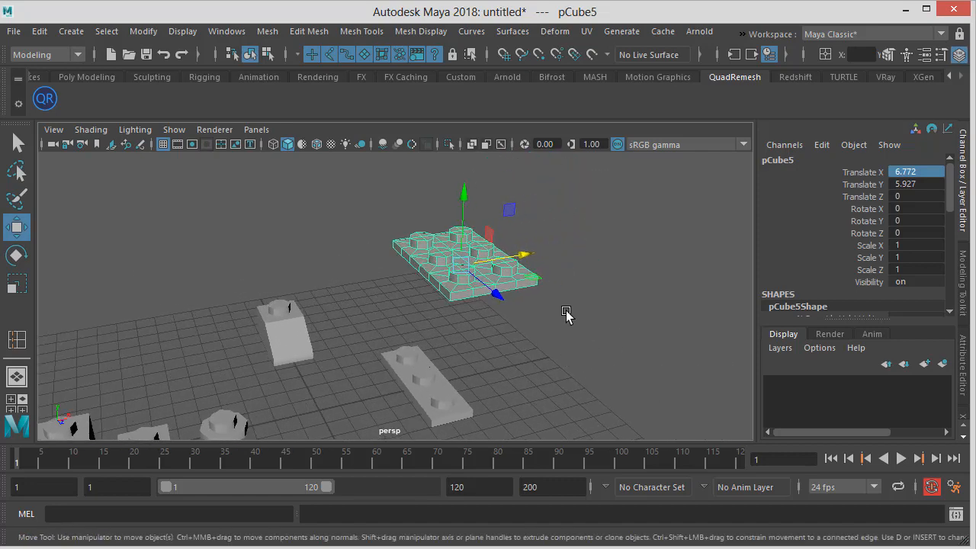
pyautogui.press('e')
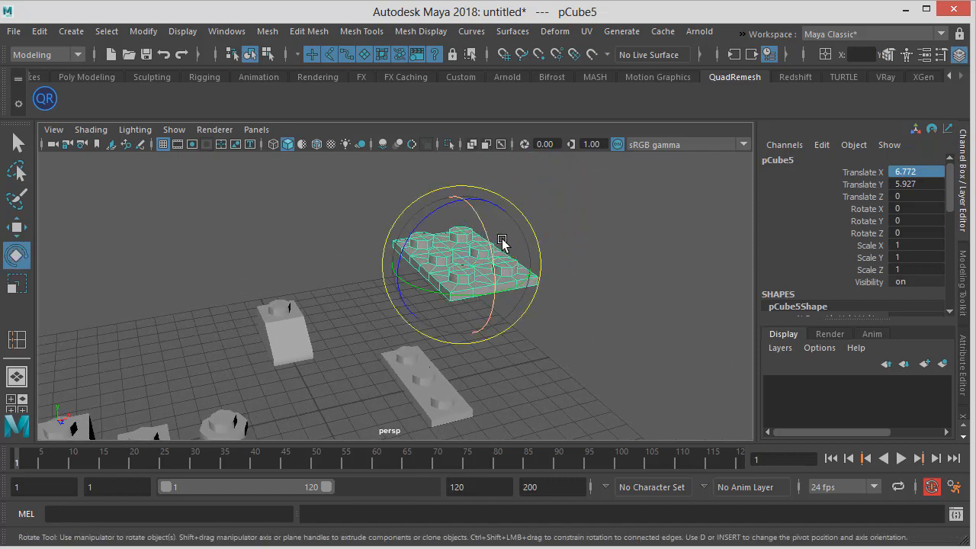
pyautogui.keyDown('alt'); pyautogui.moveTo(503, 244); pyautogui.dragTo(478, 314); pyautogui.keyUp('alt')
pyautogui.keyDown('alt'); pyautogui.moveTo(421, 254); pyautogui.dragTo(365, 298); pyautogui.keyUp('alt')
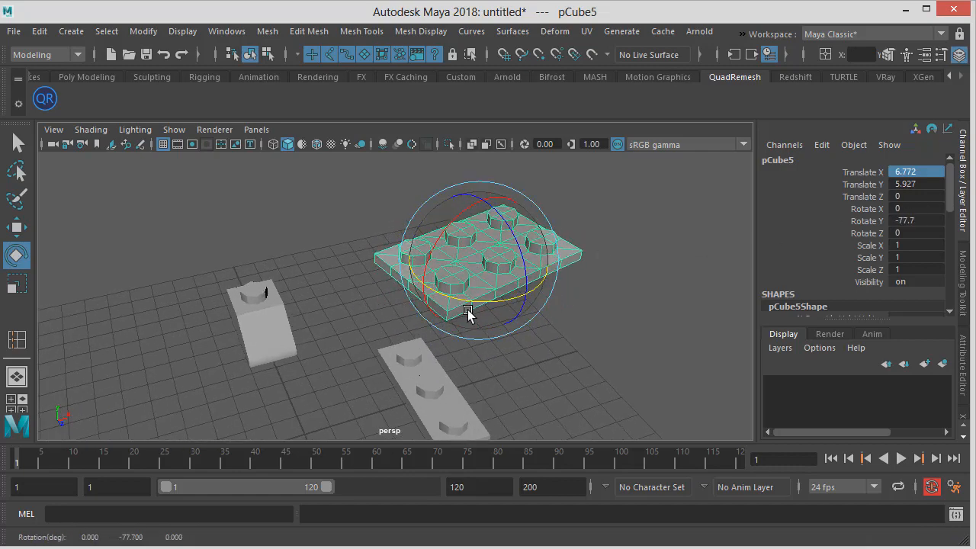
pyautogui.moveTo(476, 306); pyautogui.dragTo(639, 306)
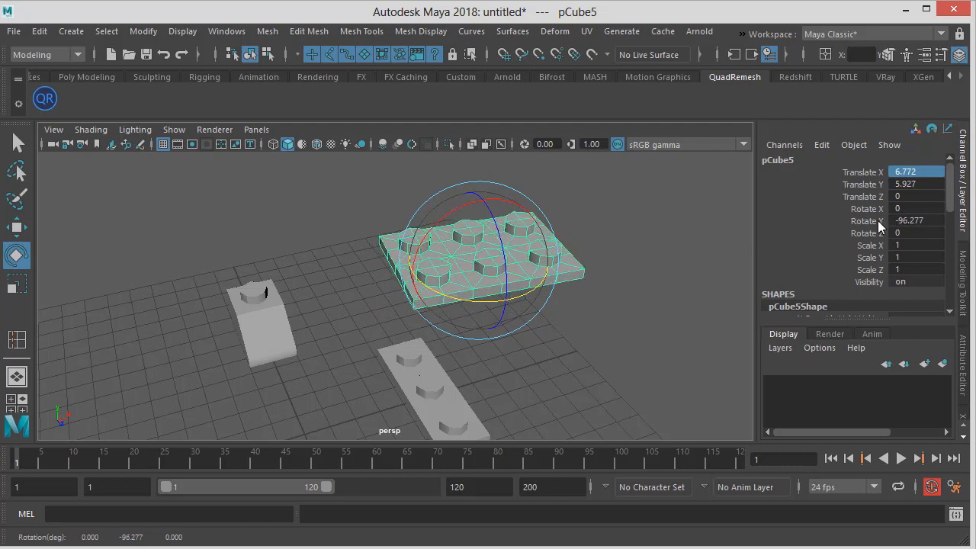
pyautogui.click(913, 221)
pyautogui.click(915, 221)
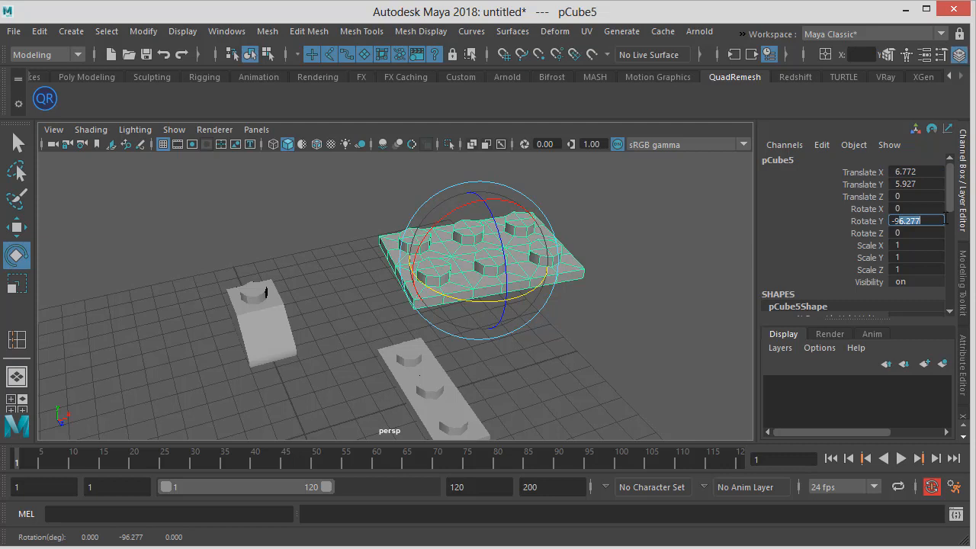
pyautogui.click(857, 224)
pyautogui.click(917, 221)
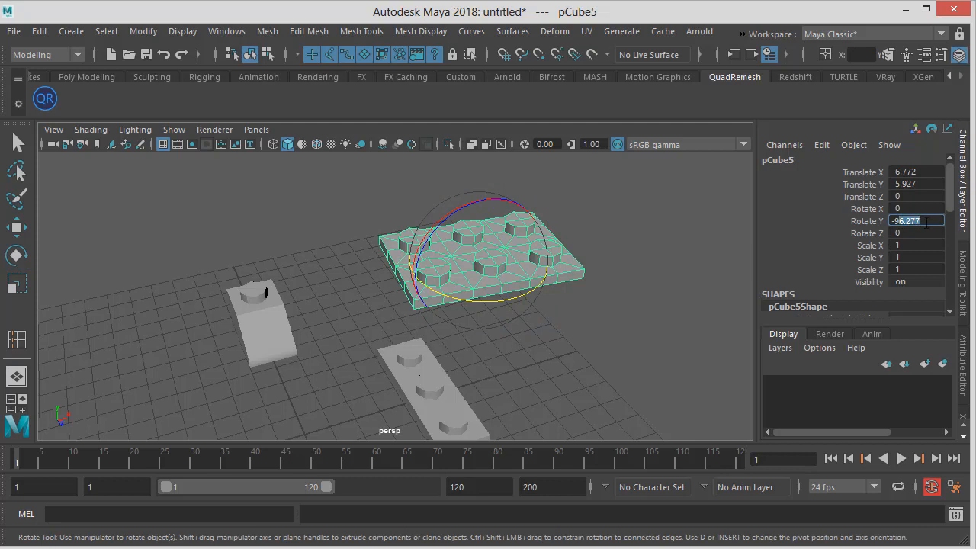
pyautogui.press('Return')
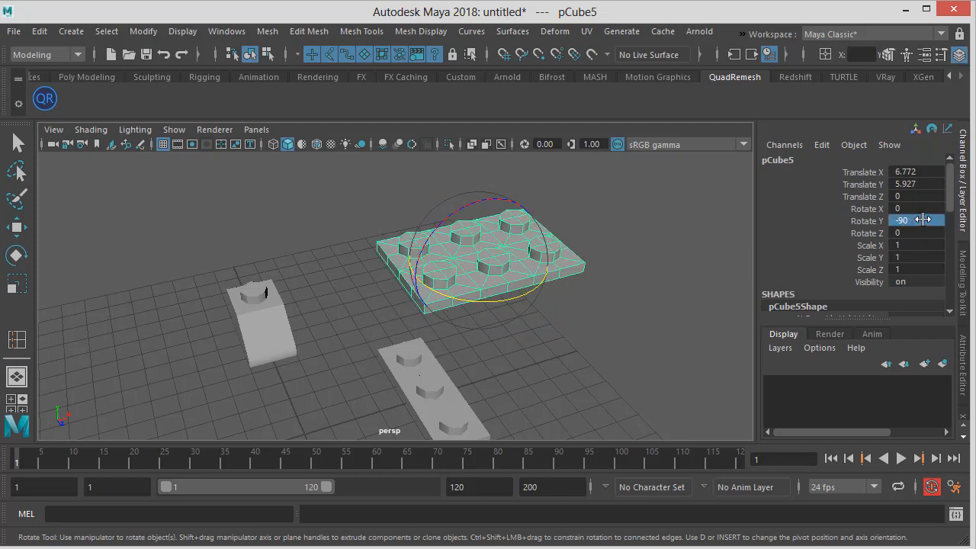
# Select the three-stud strip, rotate it, and set its Rotate Y to 90
pyautogui.click(677, 255)
pyautogui.click(407, 397)
pyautogui.keyDown('alt'); pyautogui.moveTo(454, 369); pyautogui.dragTo(478, 278, button='middle'); pyautogui.keyUp('alt')
pyautogui.moveTo(413, 335); pyautogui.dragTo(603, 318)
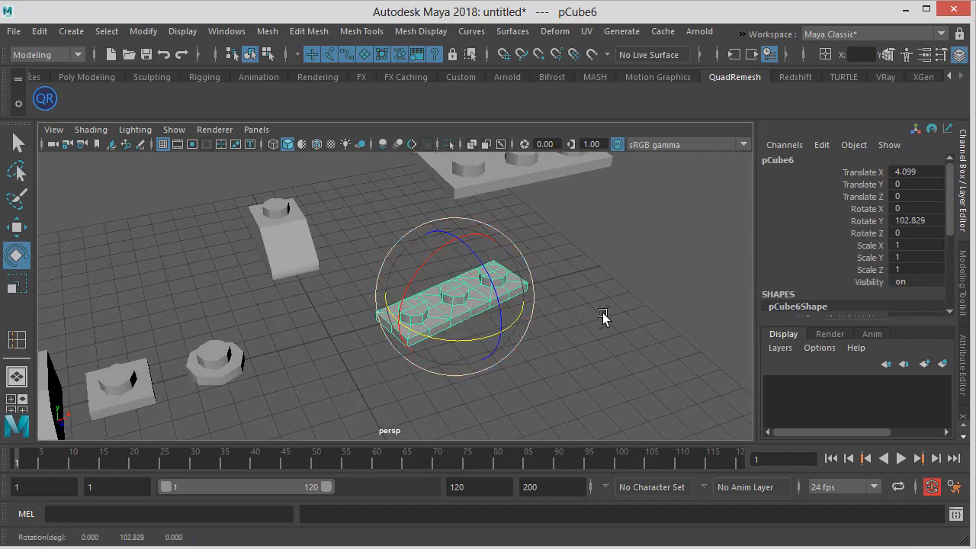
pyautogui.doubleClick(921, 221)
pyautogui.write('90')
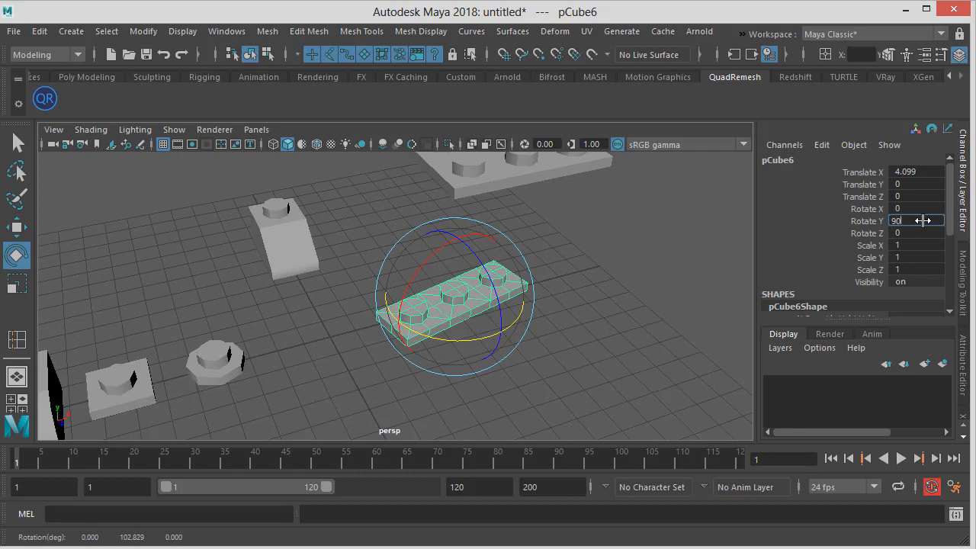
pyautogui.press('Return')
# Stand the strip upright by setting its Rotate X to -90 and Rotate Y to 90
pyautogui.keyDown('alt'); pyautogui.moveTo(394, 305); pyautogui.dragTo(405, 349); pyautogui.keyUp('alt')
pyautogui.doubleClick(921, 208)
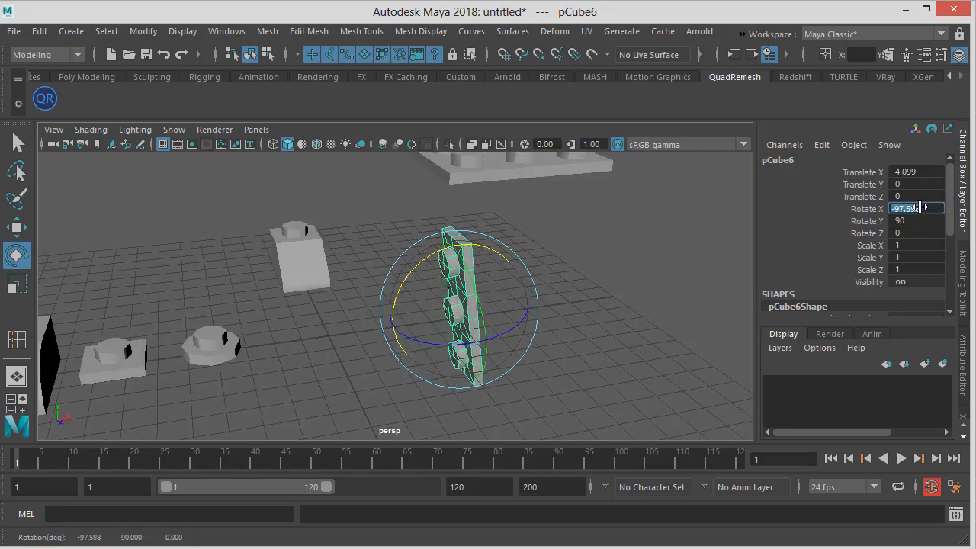
pyautogui.write('-90')
pyautogui.press('Return')
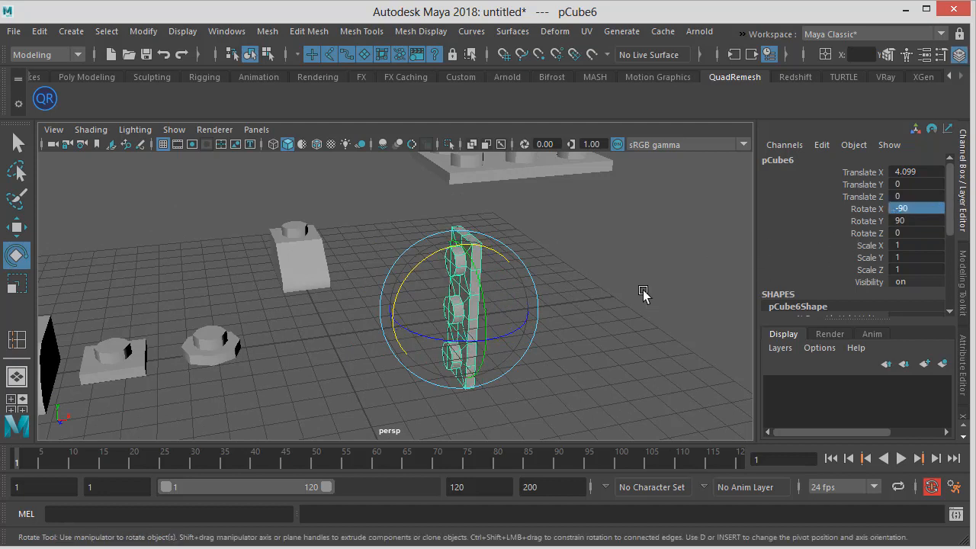
pyautogui.click(902, 220)
pyautogui.write('90')
pyautogui.press('Return')
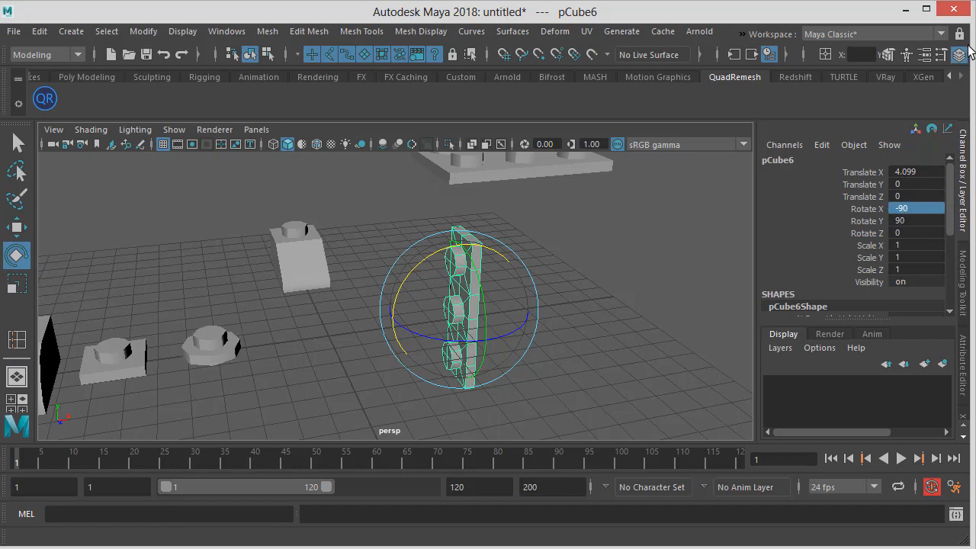
# Compare with the finished frog in the reference file and return to the working scene
pyautogui.keyDown('alt'); pyautogui.moveTo(530, 348); pyautogui.dragTo(528, 348); pyautogui.keyUp('alt')
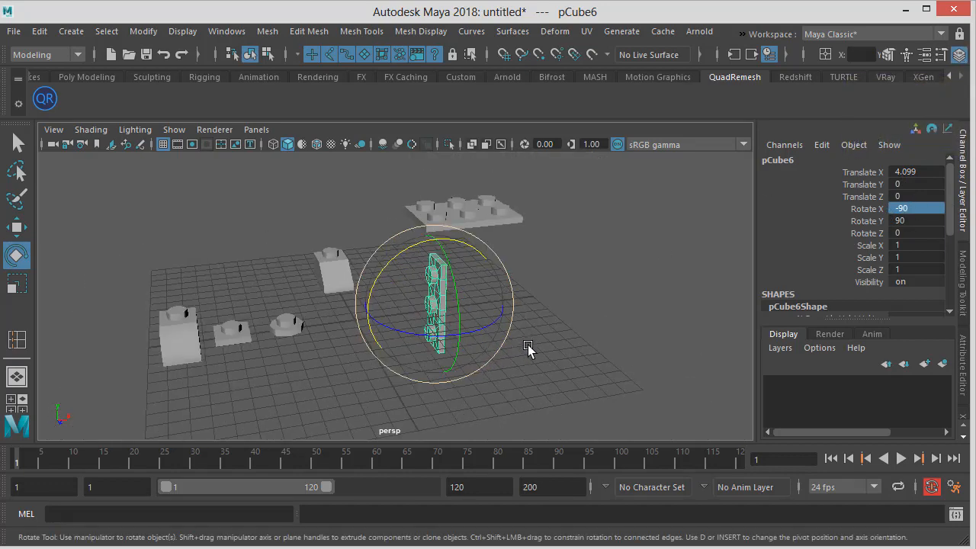
pyautogui.hotkey('alt', 'Tab')
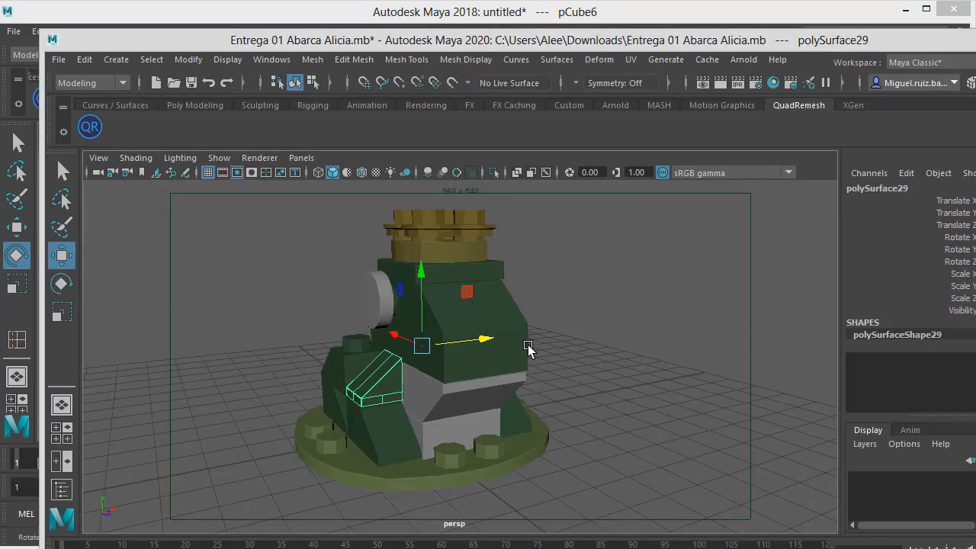
pyautogui.keyDown('alt'); pyautogui.moveTo(545, 292); pyautogui.dragTo(548, 315); pyautogui.keyUp('alt')
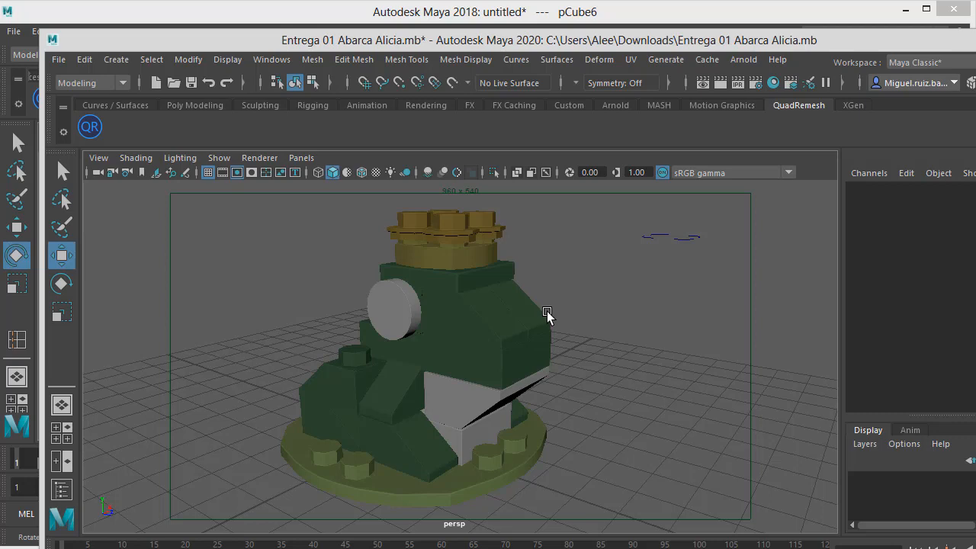
pyautogui.hotkey('alt', 'Tab')
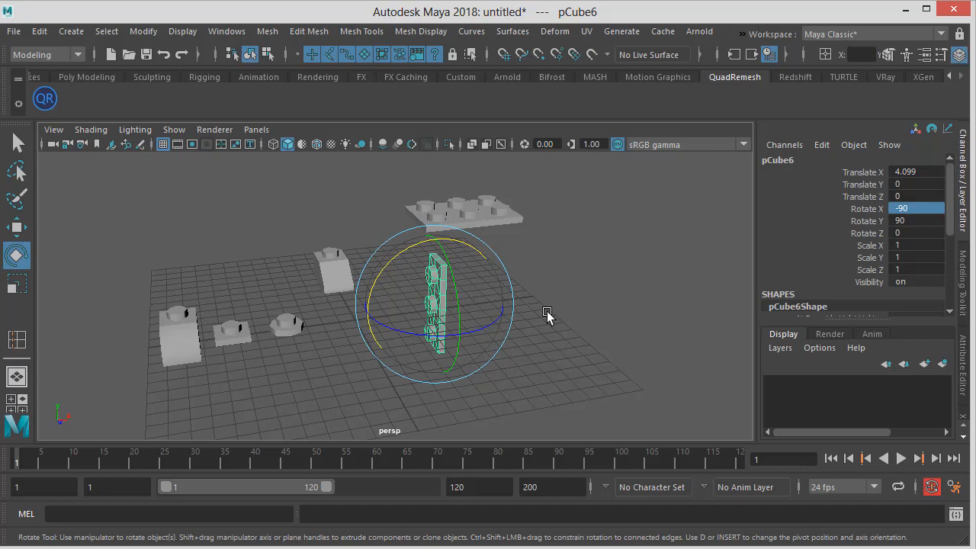